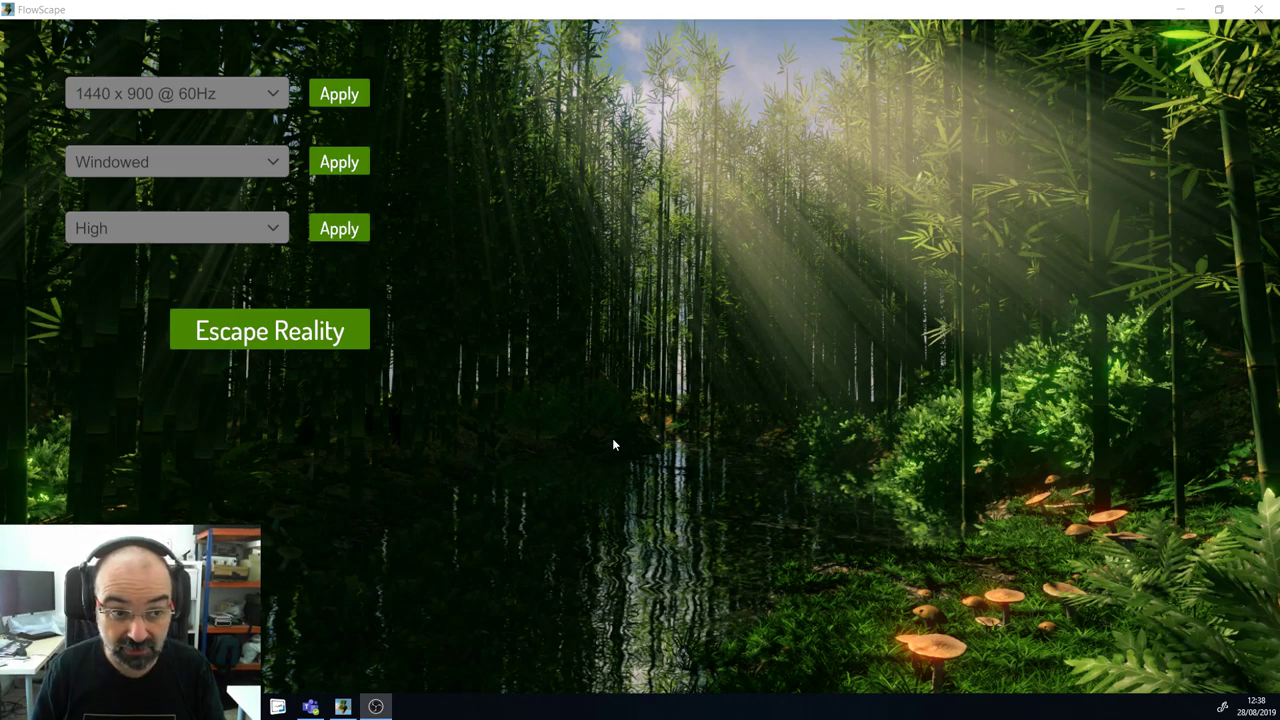
# Step: Look through the available resolutions without changing the current one, and choose Fullscreen as the display mode
pyautogui.click(268, 93)
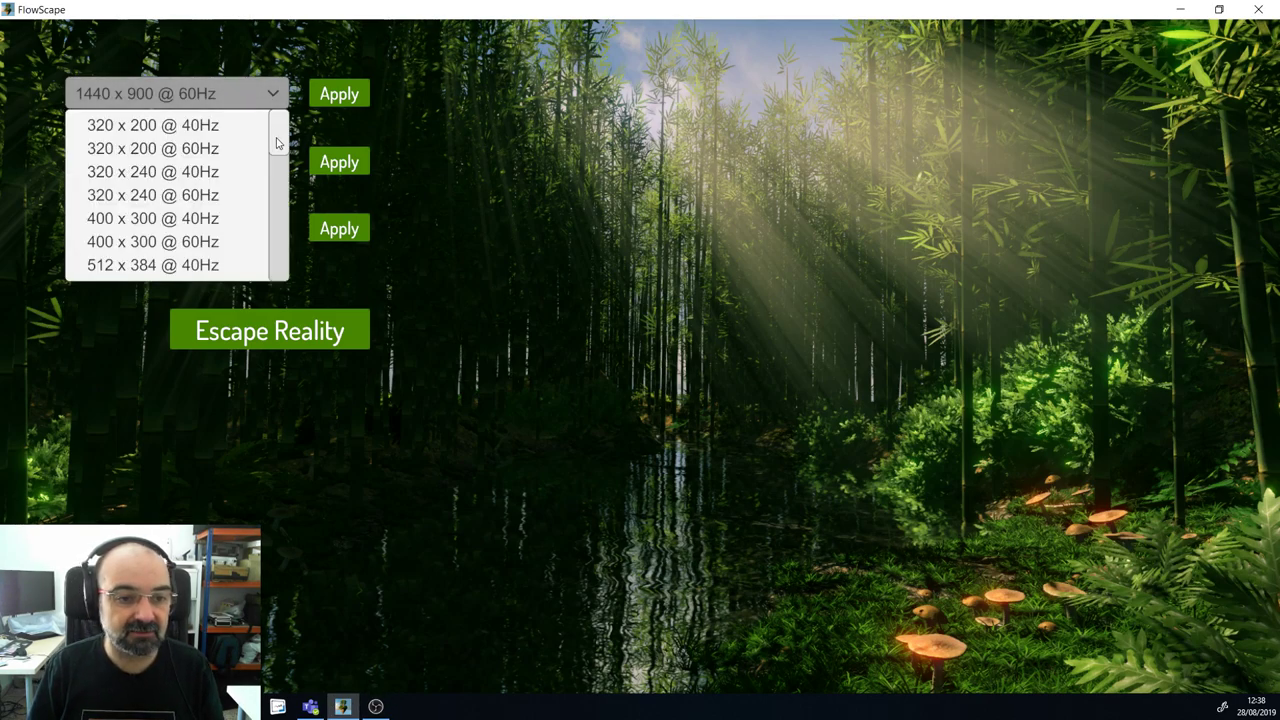
pyautogui.moveTo(277, 143); pyautogui.dragTo(290, 275)
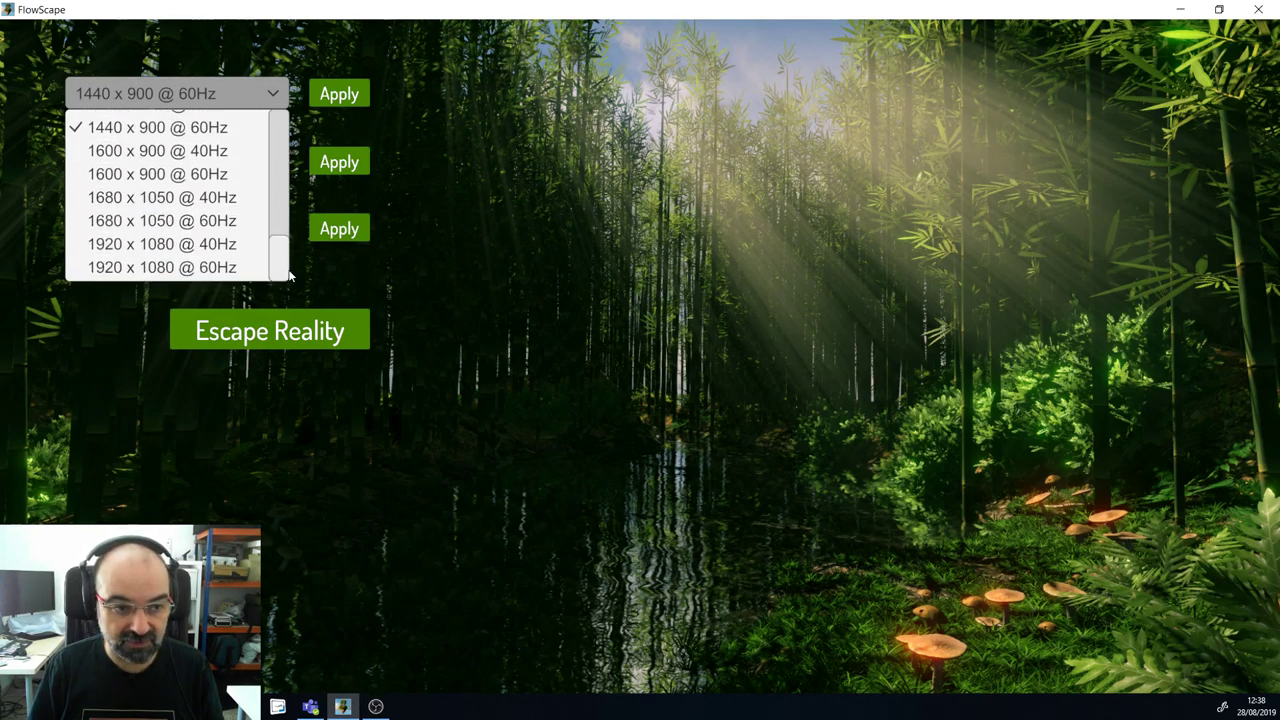
pyautogui.click(523, 222)
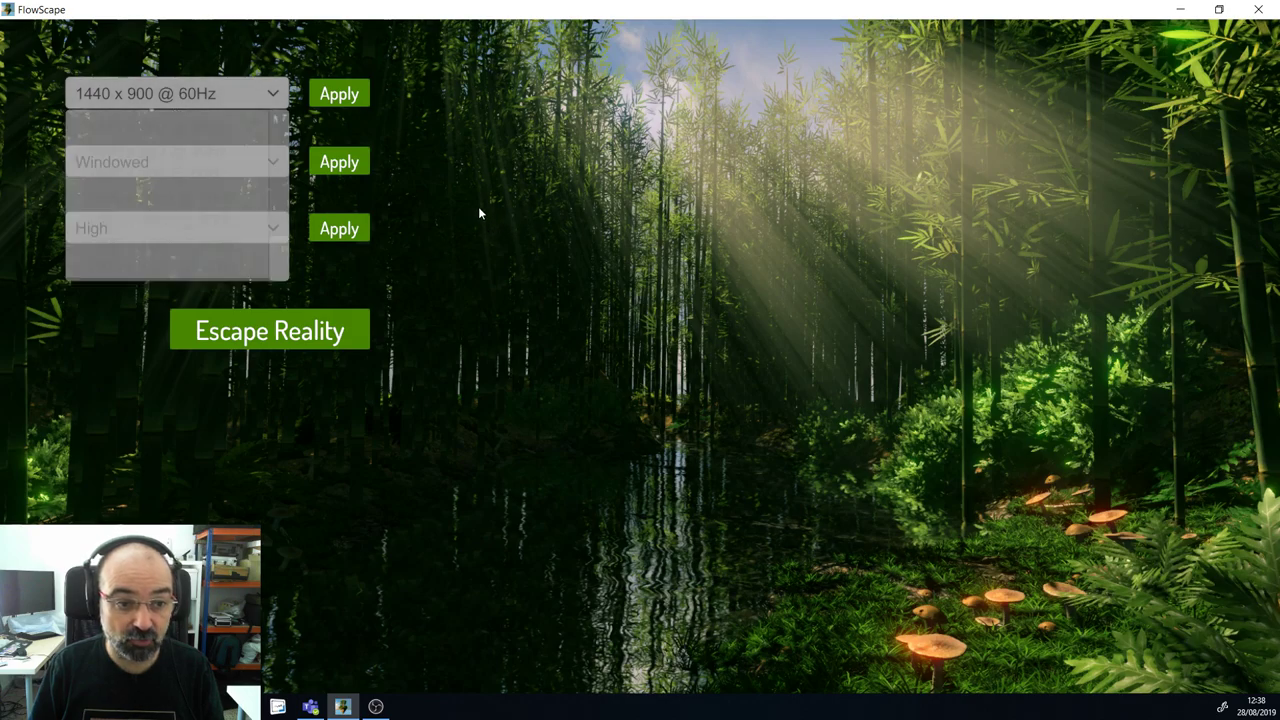
pyautogui.click(153, 164)
pyautogui.click(150, 193)
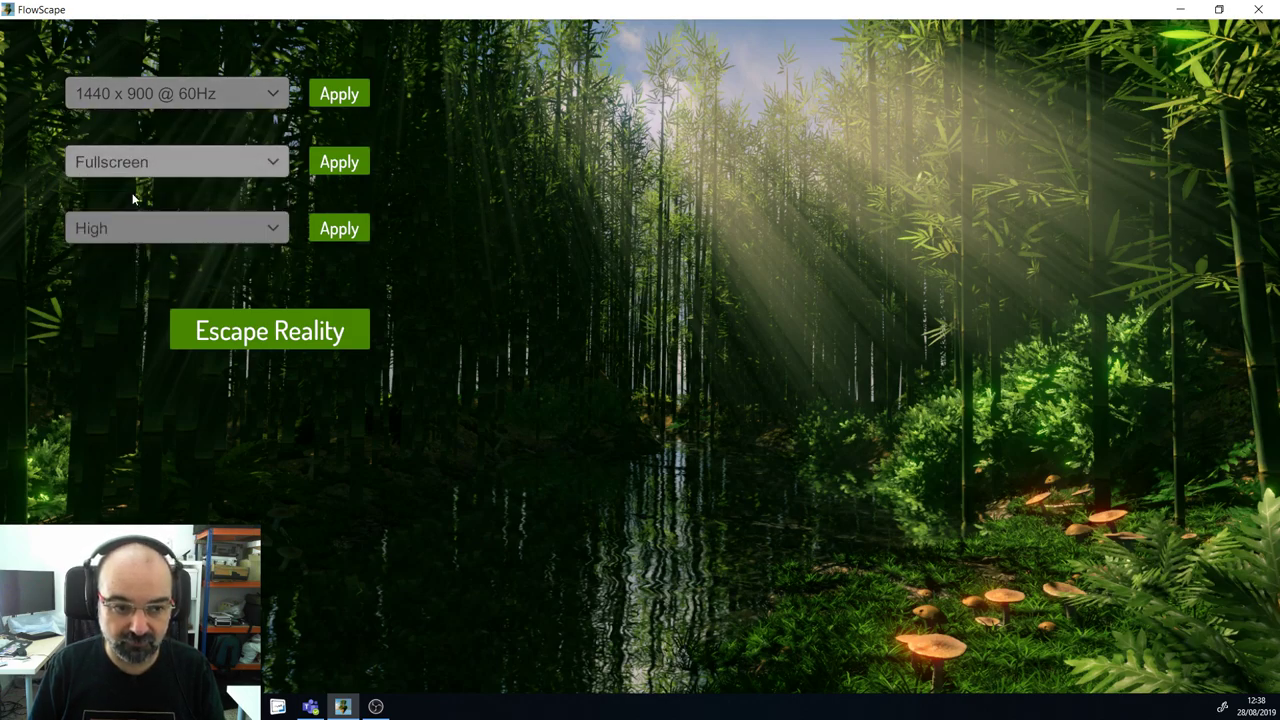
# Step: Check the graphics quality levels, leave the quality on High, and enter the landscape editor
pyautogui.click(258, 227)
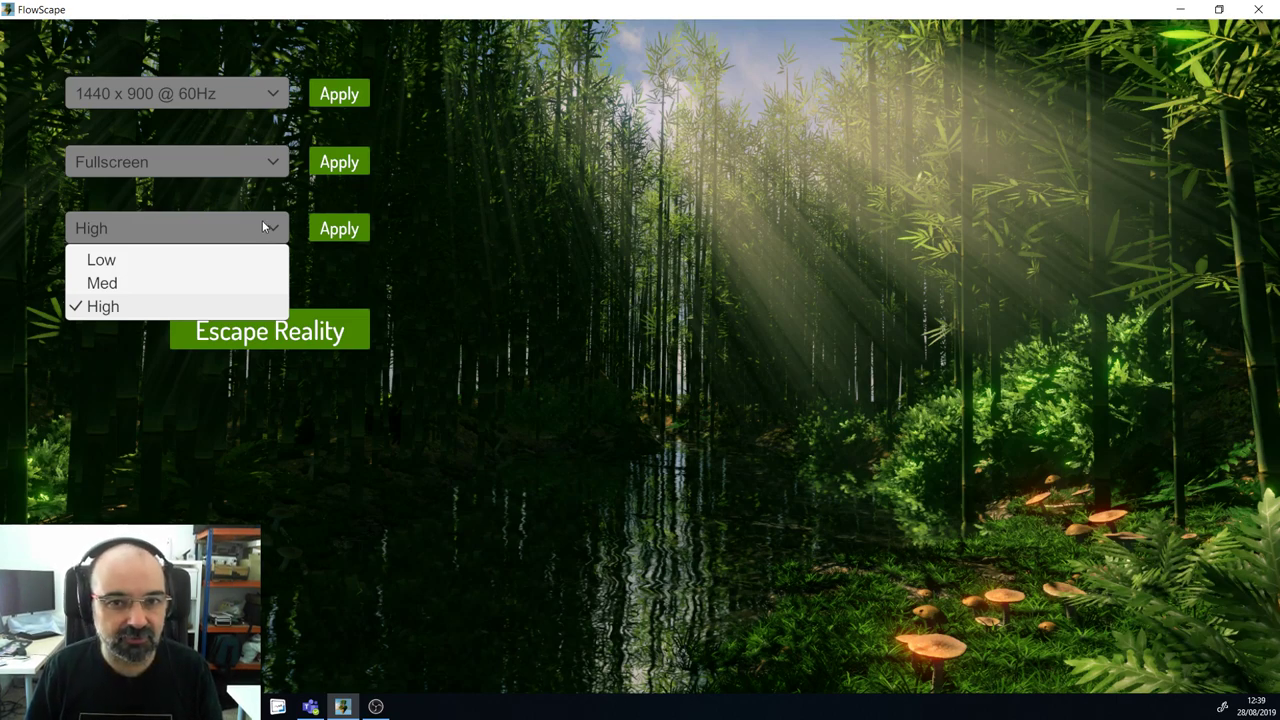
pyautogui.click(185, 448)
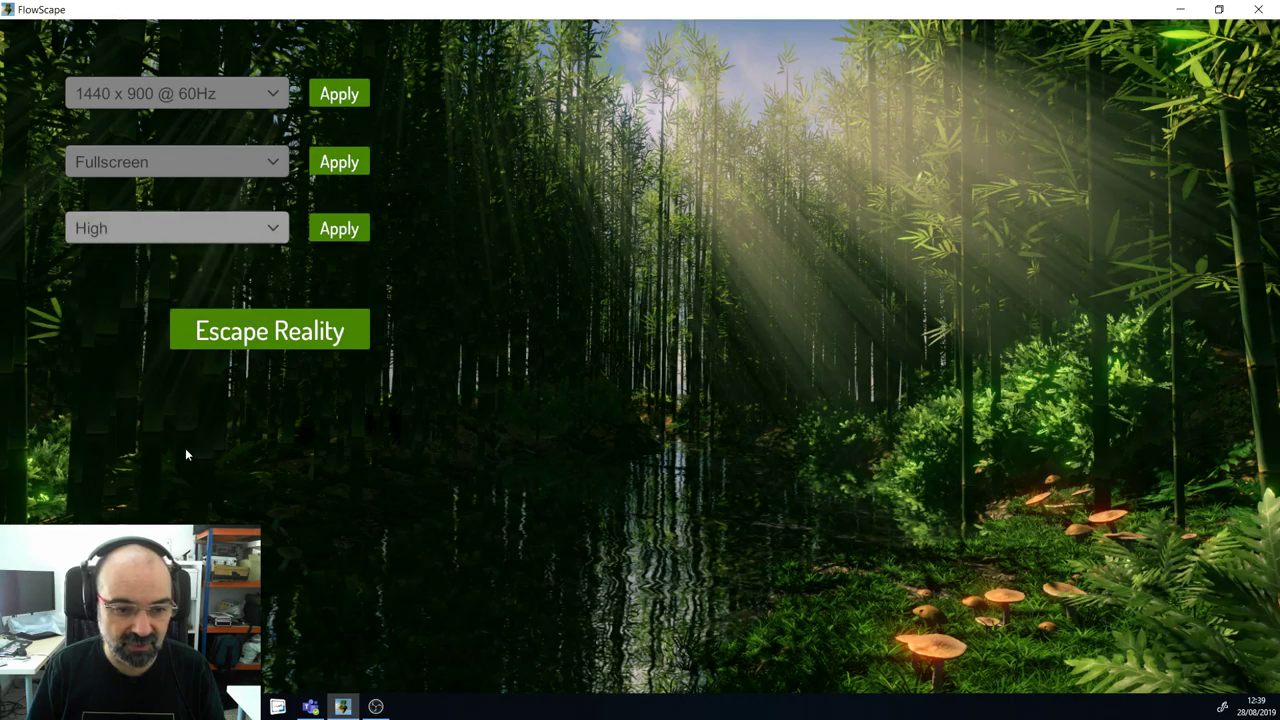
pyautogui.click(255, 315)
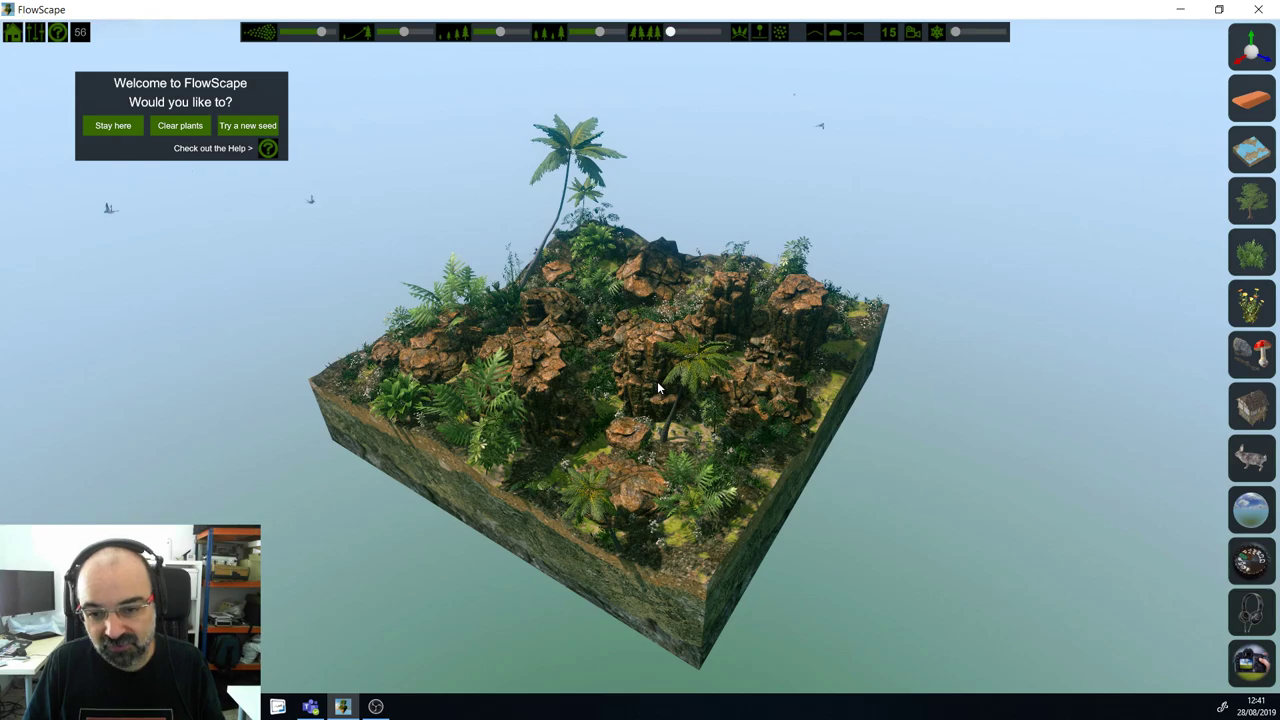
# Step: Explore the tropical starter landscape from the overview to ground level among the rocks, and look over the available skies
pyautogui.moveTo(473, 316); pyautogui.dragTo(666, 405, button='right')
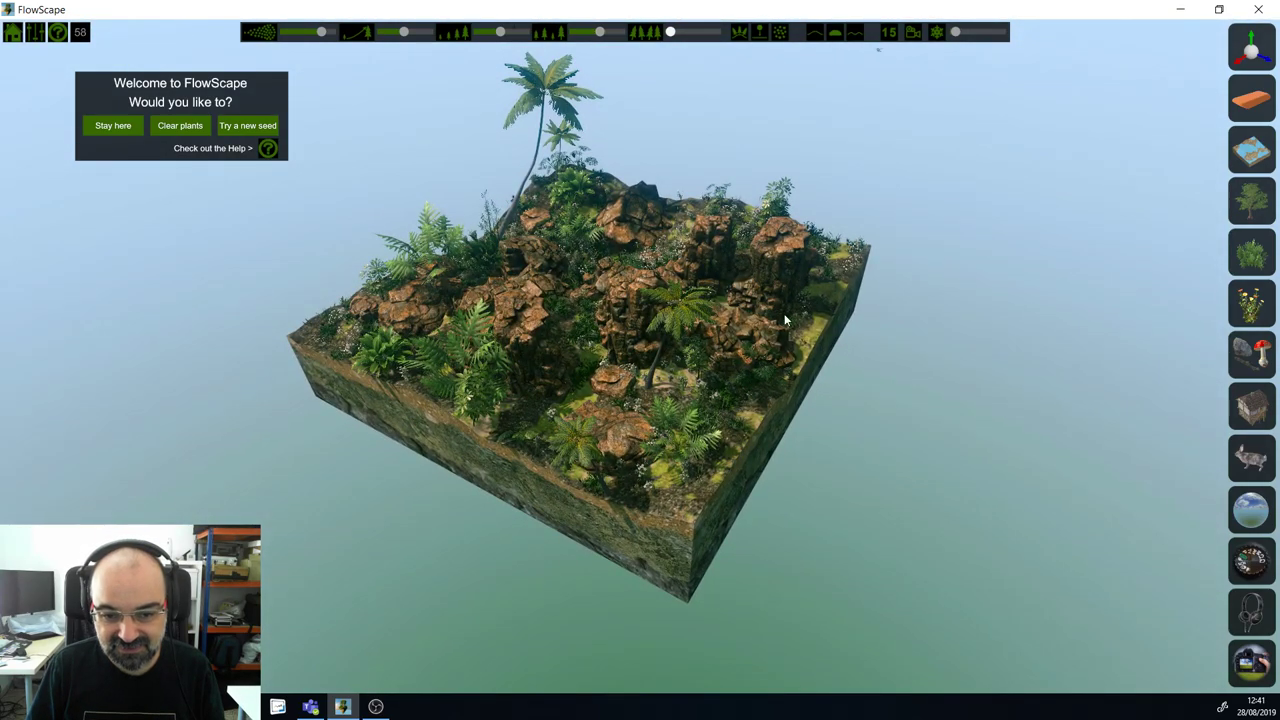
pyautogui.moveTo(570, 398); pyautogui.dragTo(417, 363, button='middle')
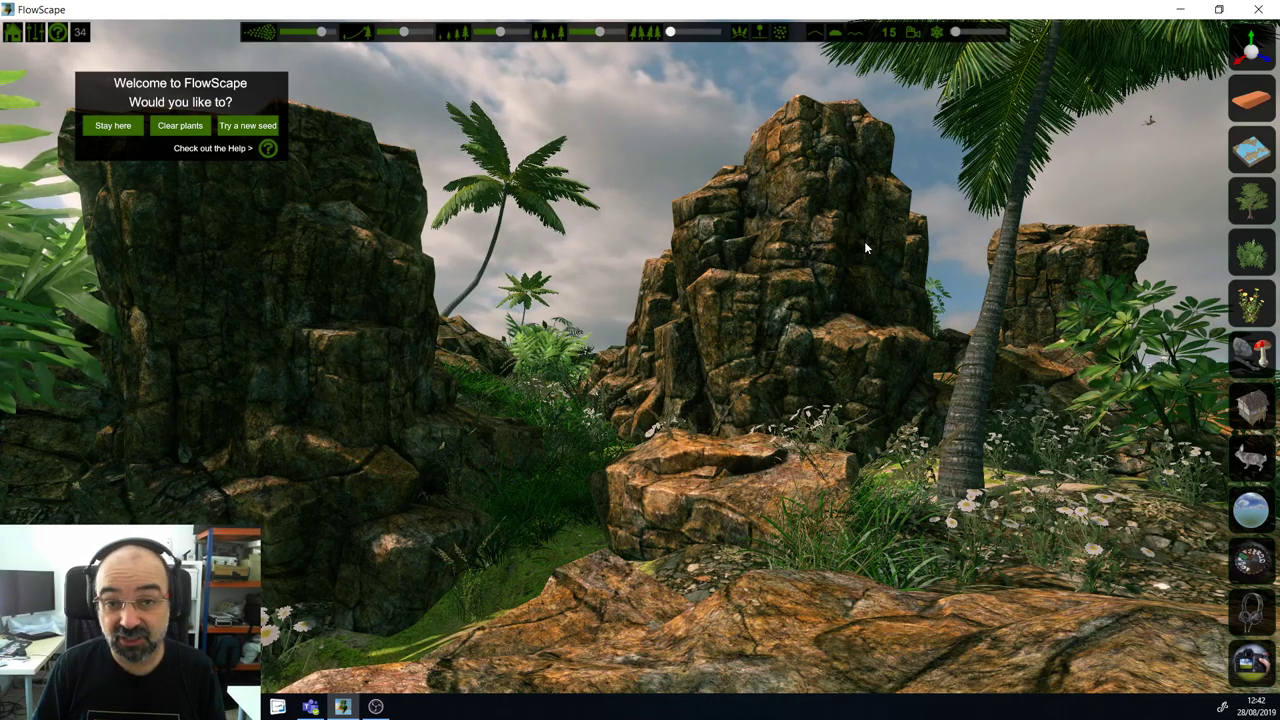
pyautogui.click(1250, 510)
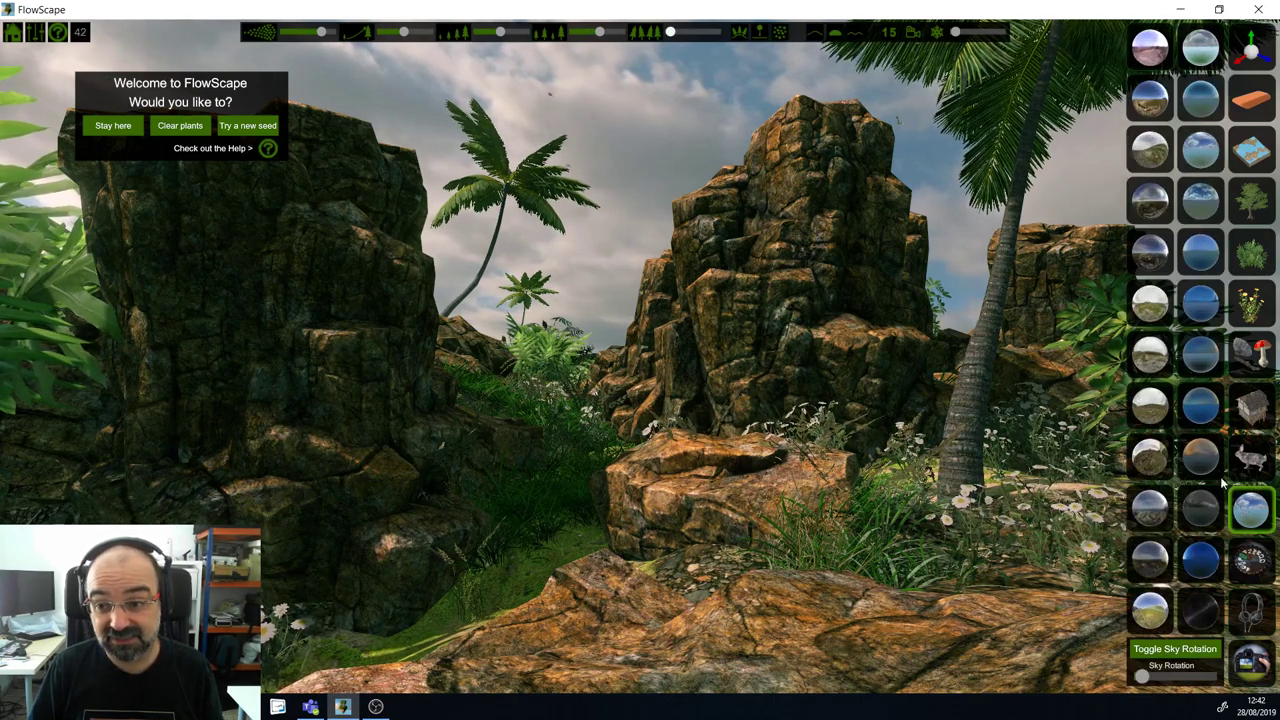
pyautogui.click(1251, 530)
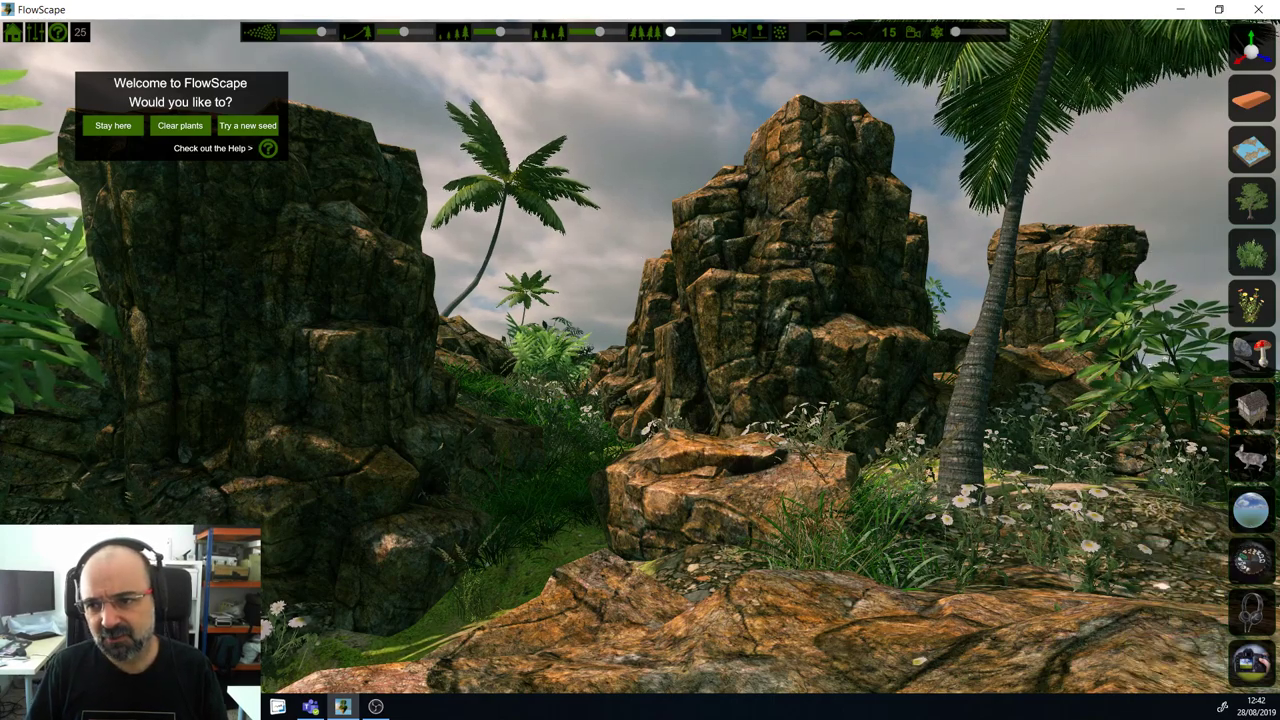
# Step: Select the tall central rock formation and move it farther back and to the right in the scene
pyautogui.click(1249, 50)
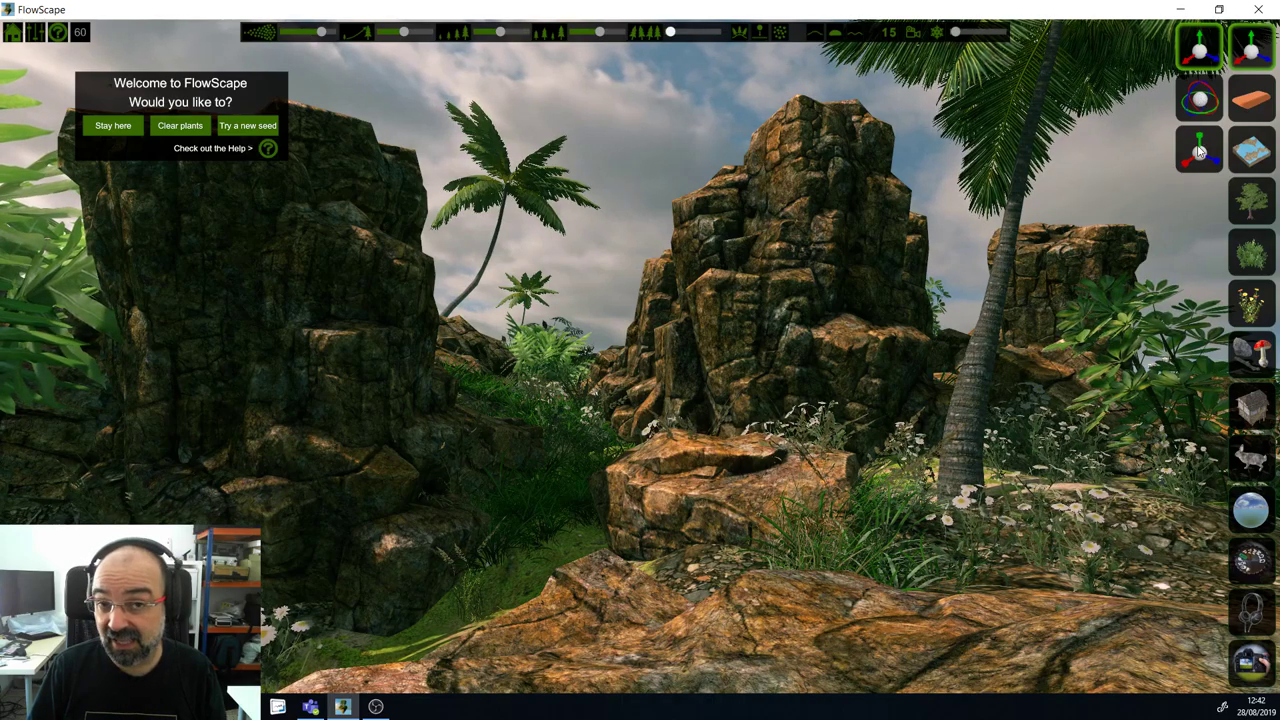
pyautogui.click(818, 228)
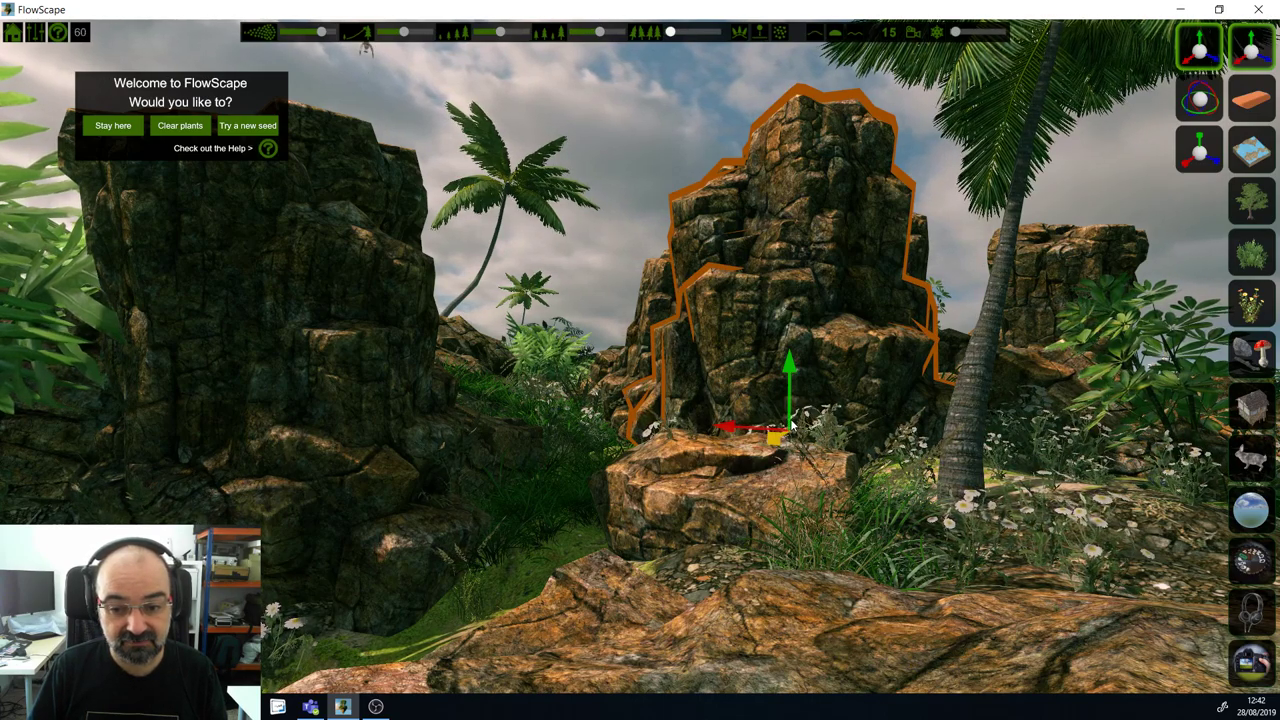
pyautogui.moveTo(800, 428); pyautogui.dragTo(828, 412)
pyautogui.moveTo(893, 289); pyautogui.dragTo(820, 310)
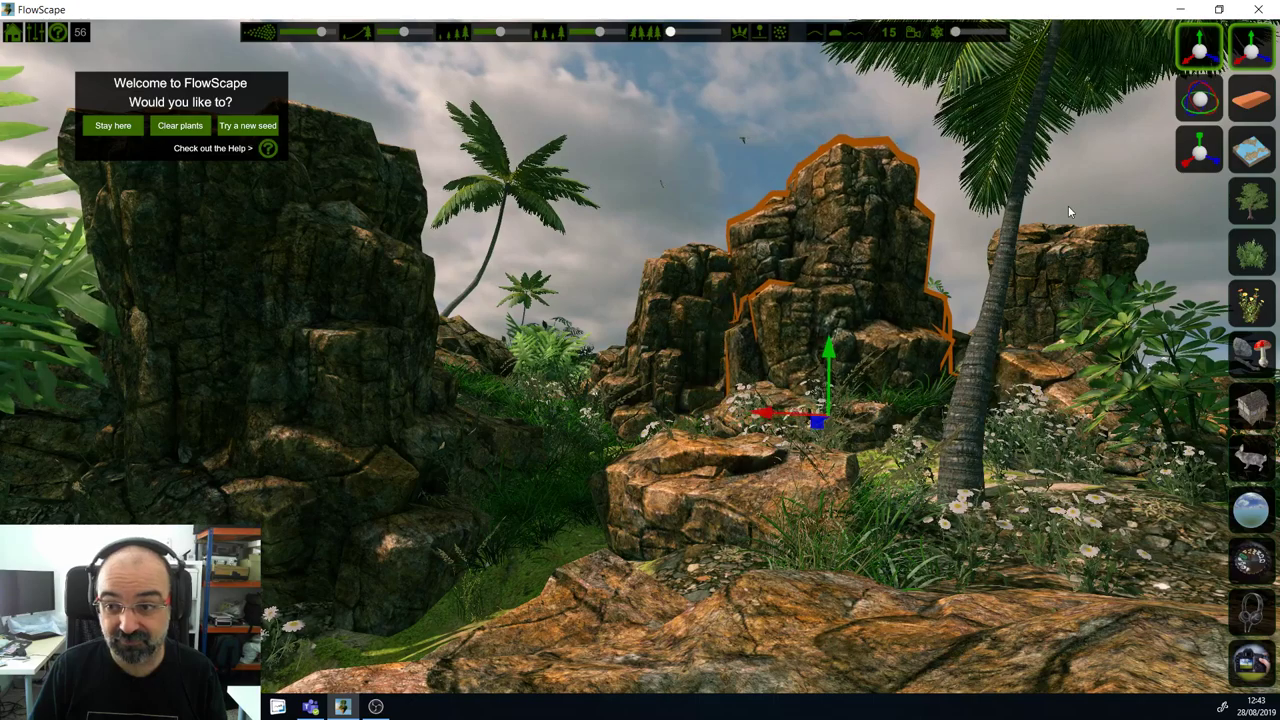
# Step: Rotate the tall rock formation around its vertical axis so that another side faces the camera
pyautogui.click(1199, 99)
pyautogui.click(852, 294)
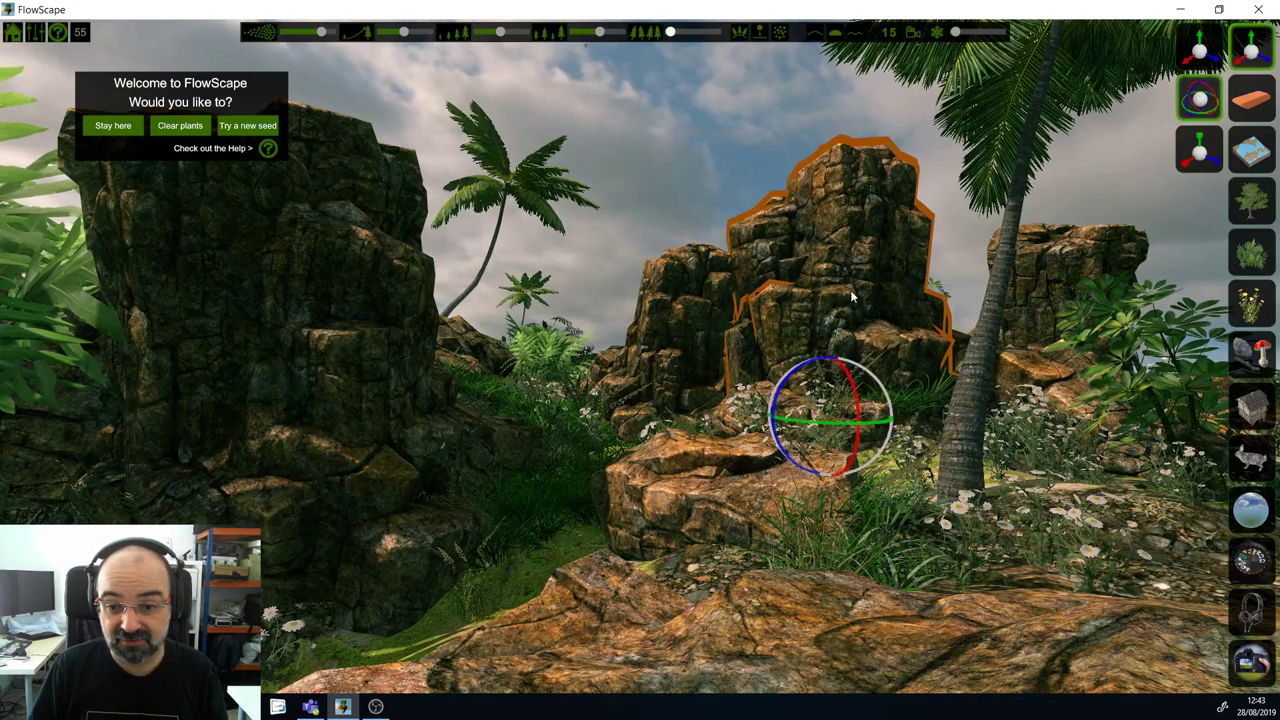
pyautogui.moveTo(853, 405); pyautogui.dragTo(700, 442)
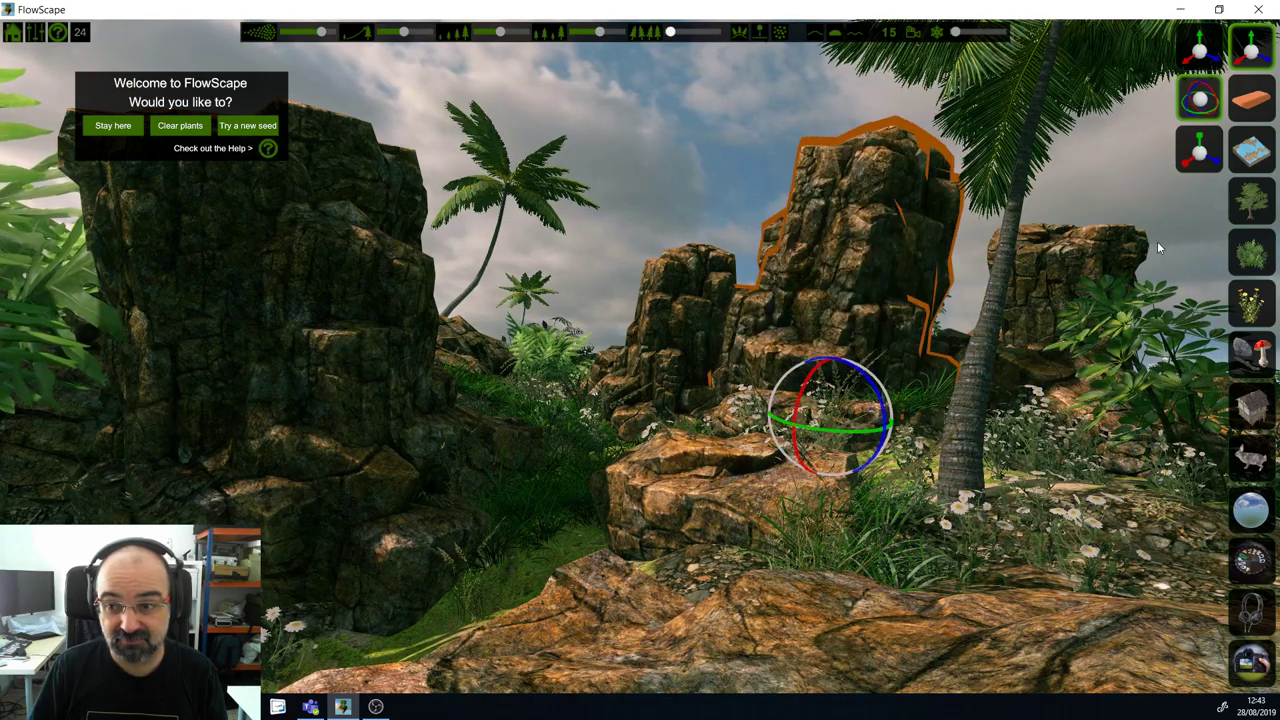
# Step: Scale the tall rock formation up slightly, shrink the foreground palm tree uniformly, and deselect it
pyautogui.click(1199, 150)
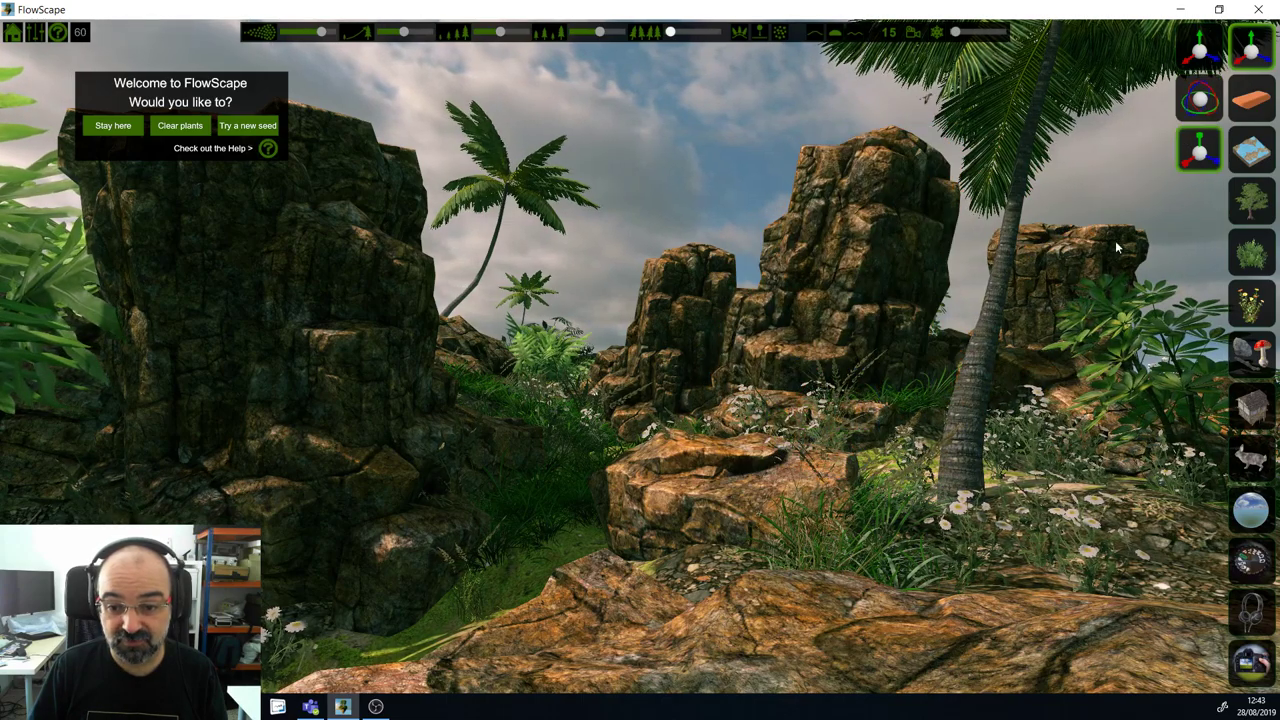
pyautogui.click(889, 224)
pyautogui.moveTo(778, 422); pyautogui.dragTo(862, 540)
pyautogui.click(966, 505)
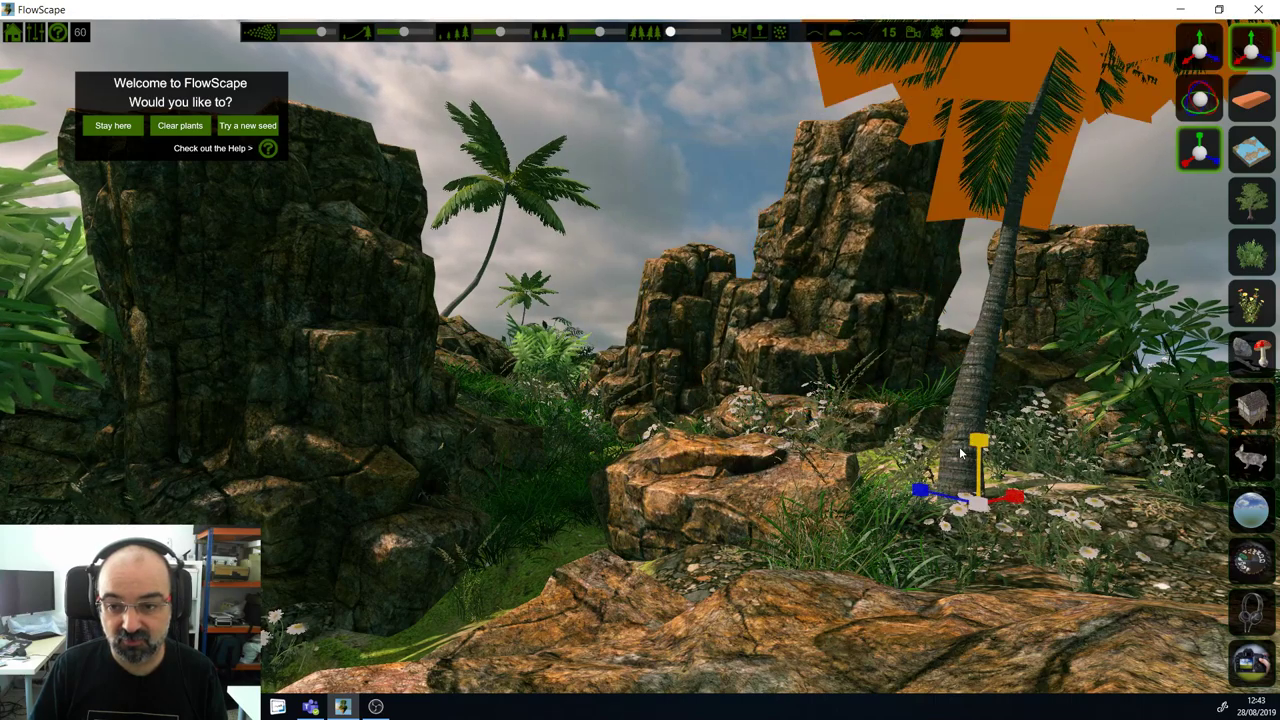
pyautogui.moveTo(970, 527); pyautogui.dragTo(900, 636)
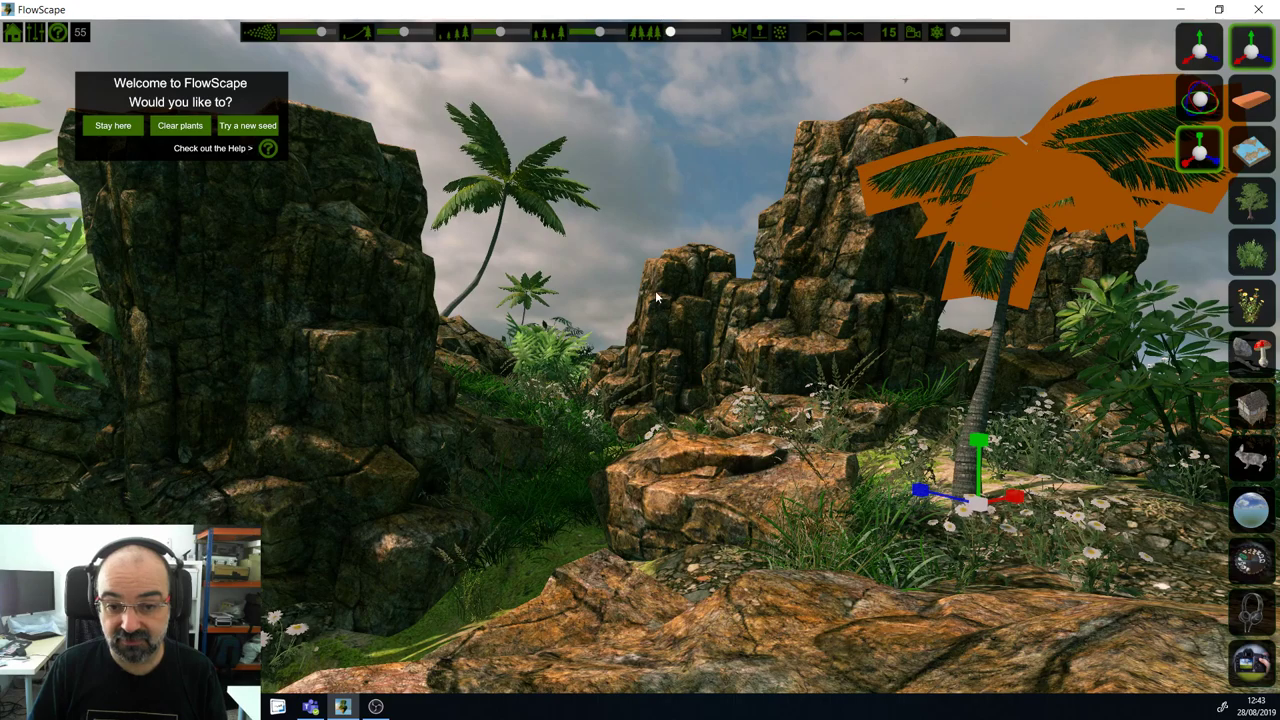
pyautogui.click(674, 172)
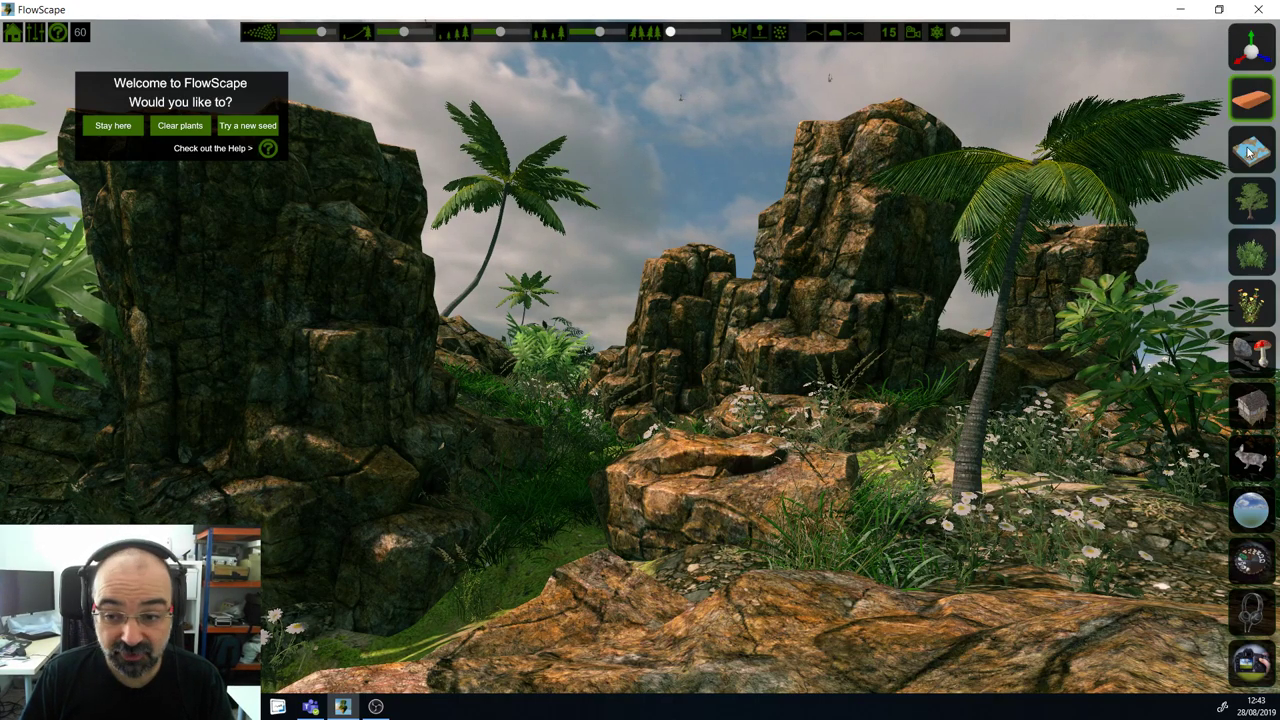
# Step: Erase the large rocks and the grass in the foreground in front of the palm tree
pyautogui.click(698, 570)
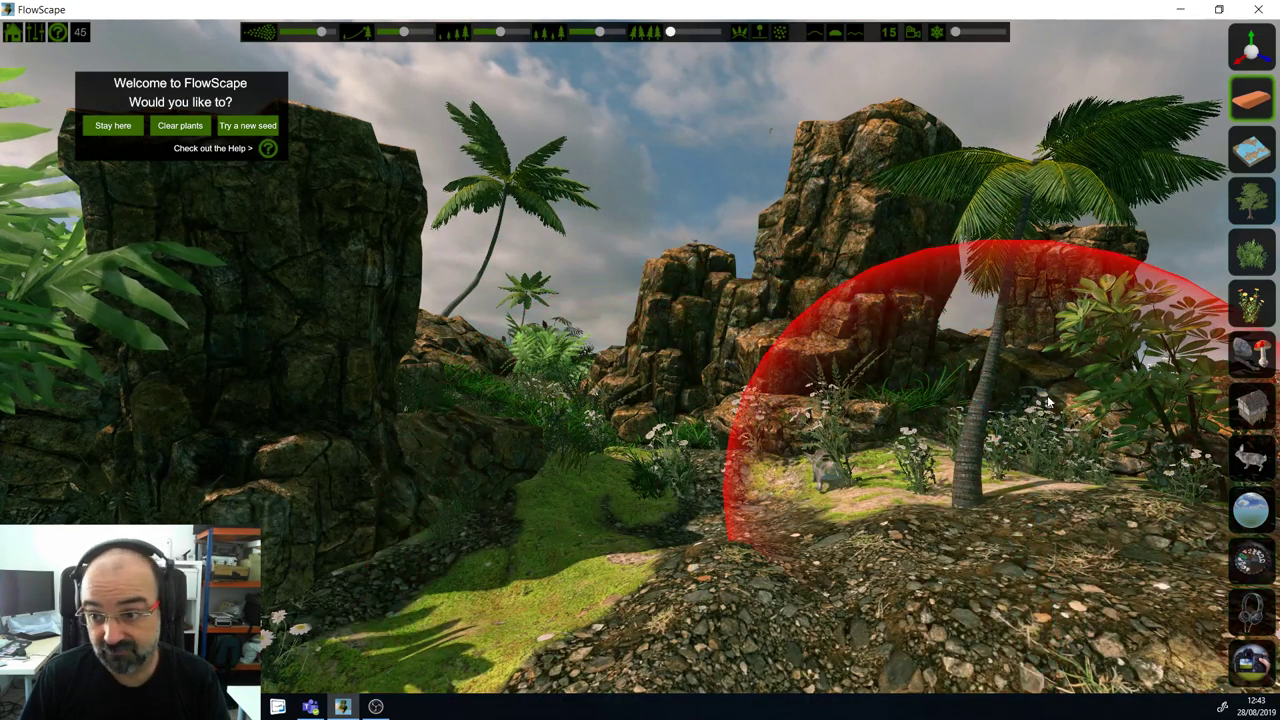
# Step: Replace the landscape with the rugged mountain terrain with small lakes, accept clearing all plants, and view it from above
pyautogui.moveTo(1249, 150)
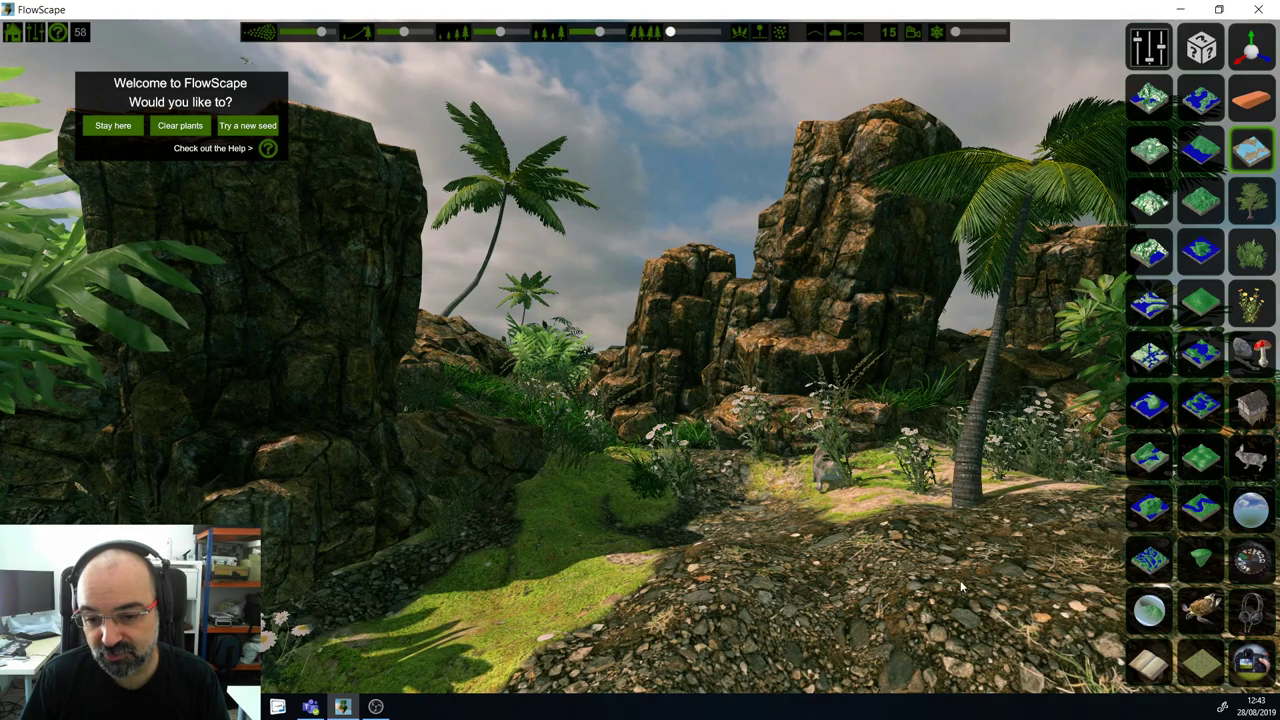
pyautogui.click(1185, 98)
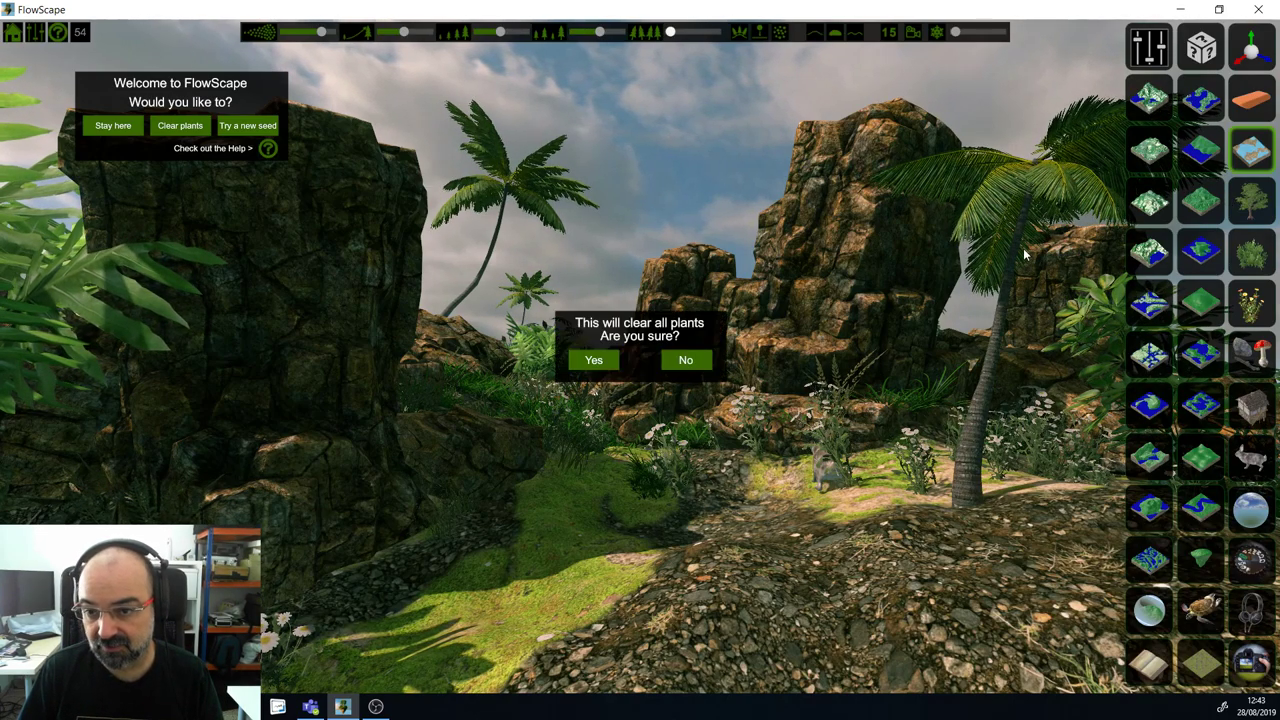
pyautogui.click(592, 362)
pyautogui.press('s')
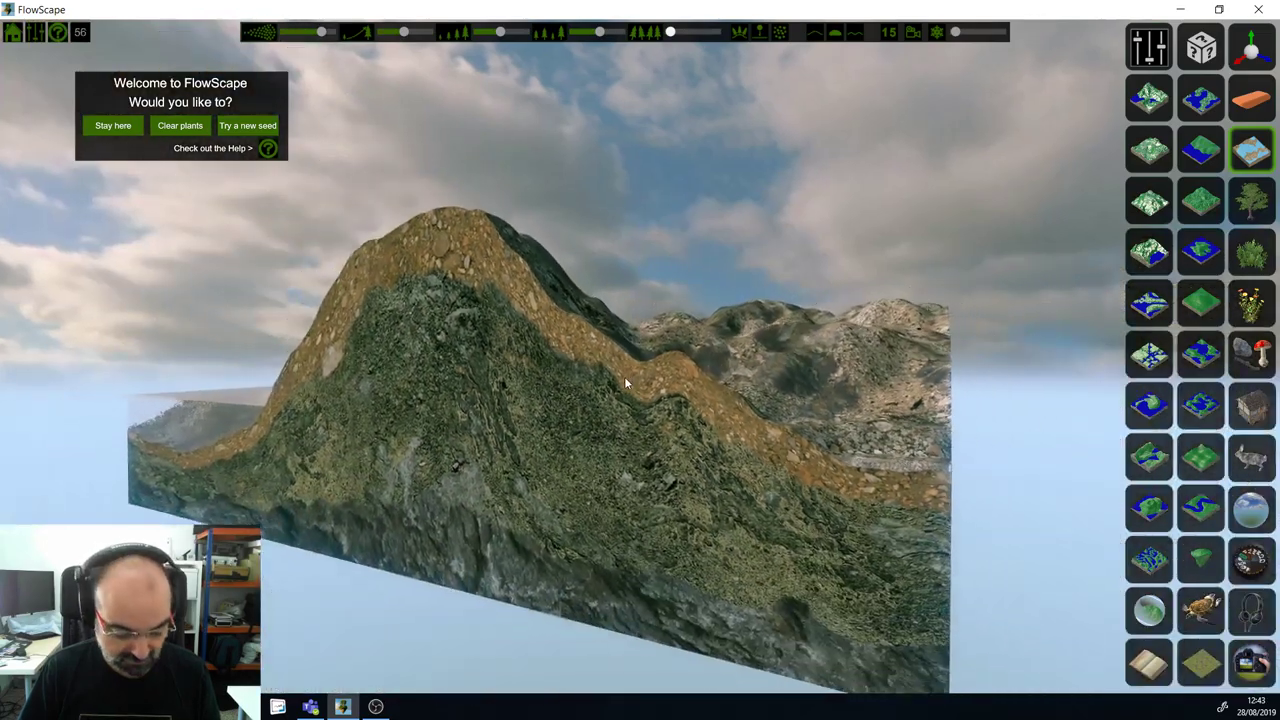
pyautogui.press('q')
pyautogui.press('e')
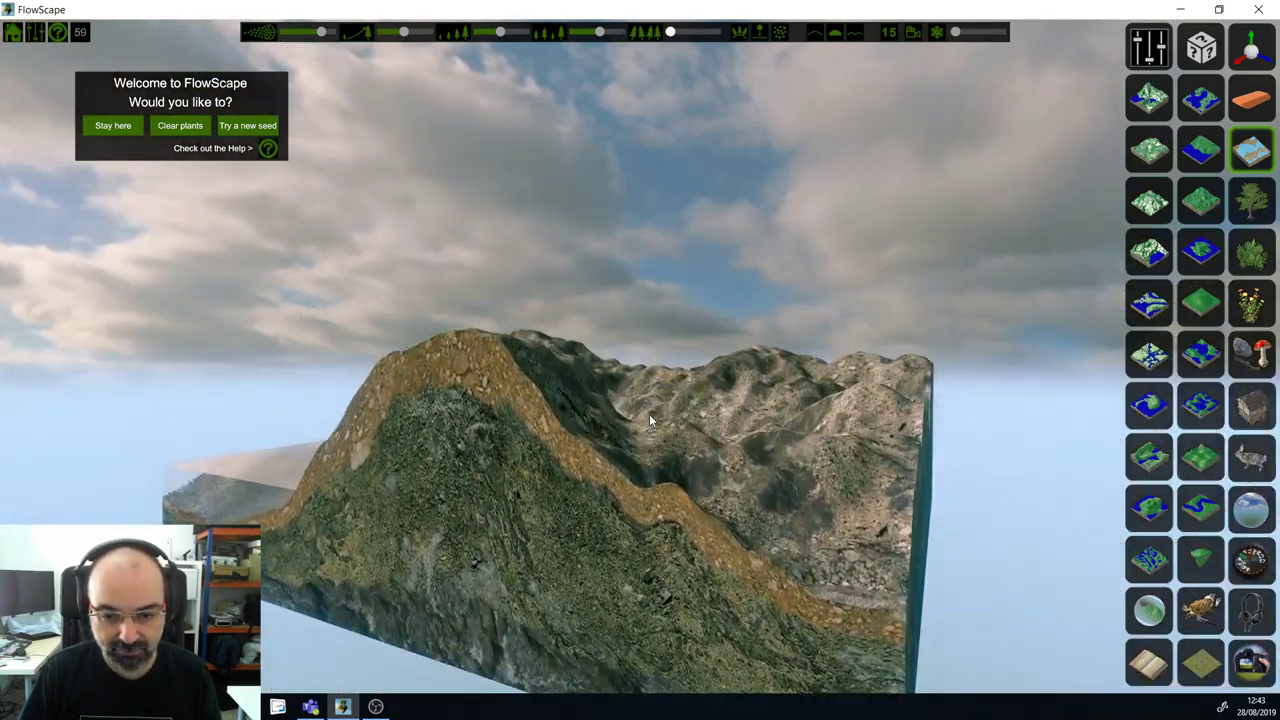
pyautogui.moveTo(607, 641); pyautogui.dragTo(515, 690, button='right')
pyautogui.moveTo(500, 560); pyautogui.dragTo(572, 684, button='right')
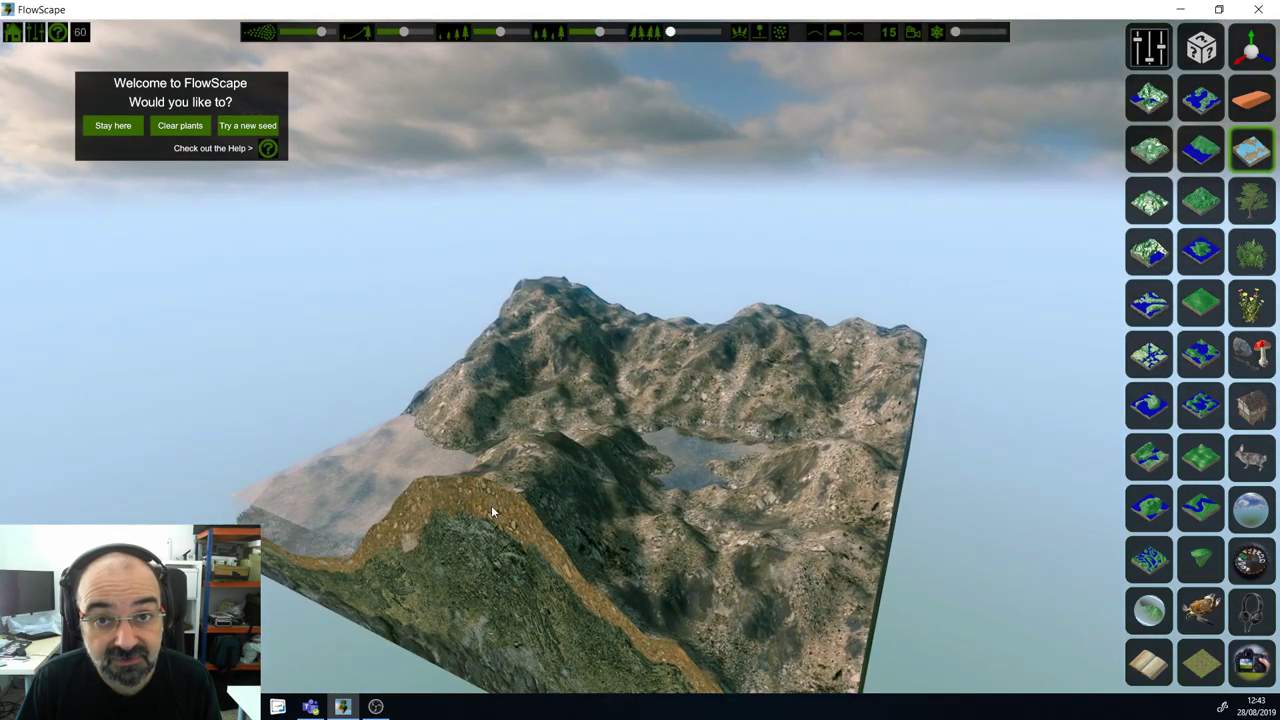
# Step: Try several terrain presets in turn, including sandy islands, a coastline, brown rocky hills, a mountain lakeside and a grassy hill
pyautogui.click(1190, 112)
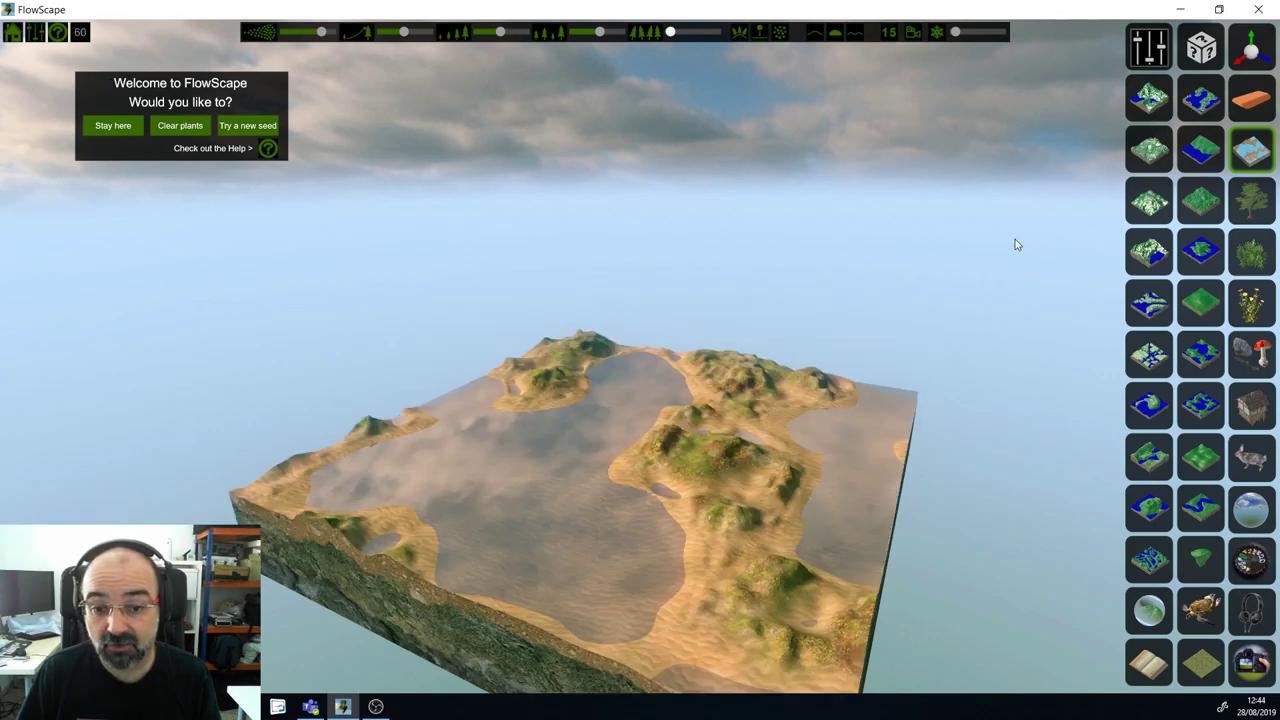
pyautogui.click(1152, 150)
pyautogui.click(1202, 186)
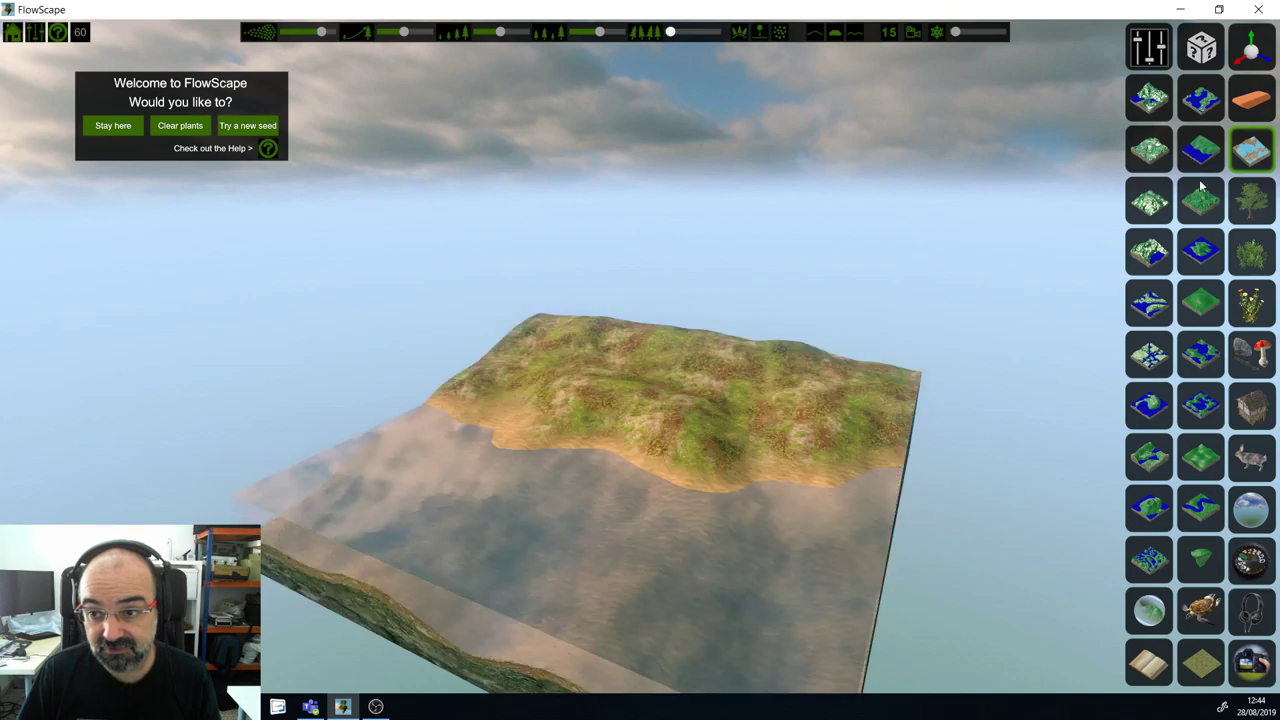
pyautogui.click(1197, 201)
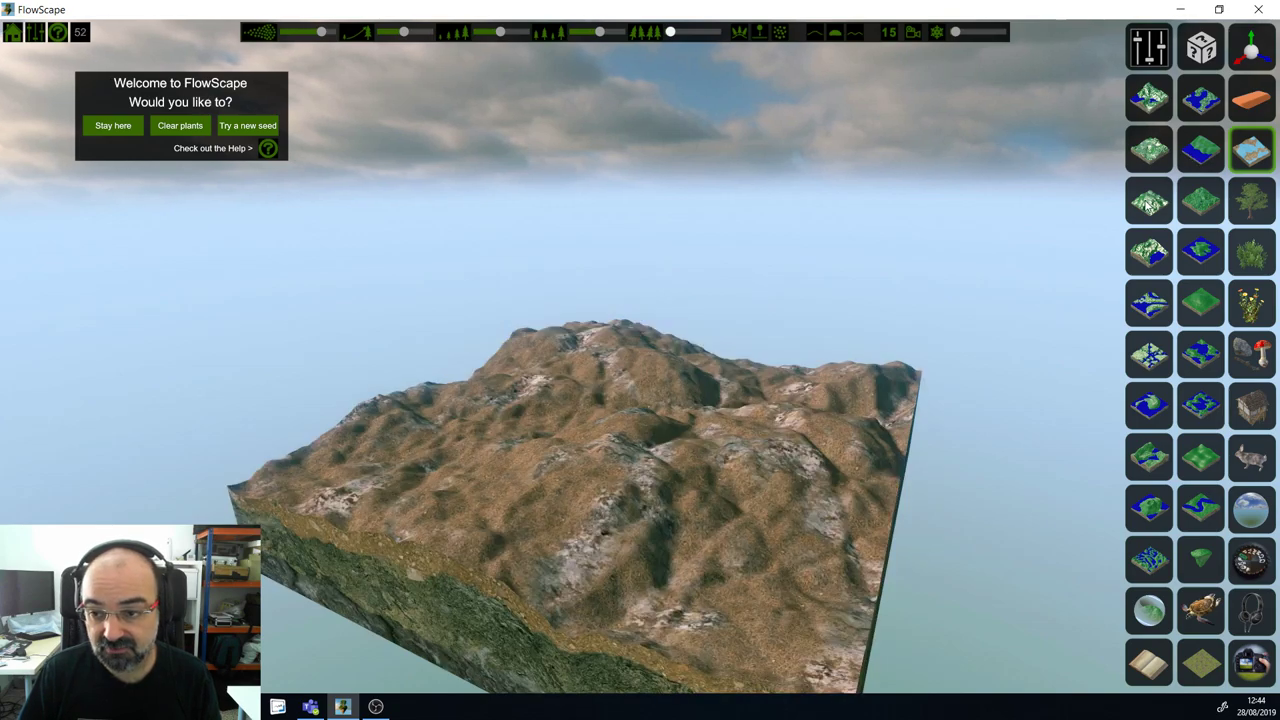
pyautogui.click(1148, 203)
pyautogui.click(1140, 256)
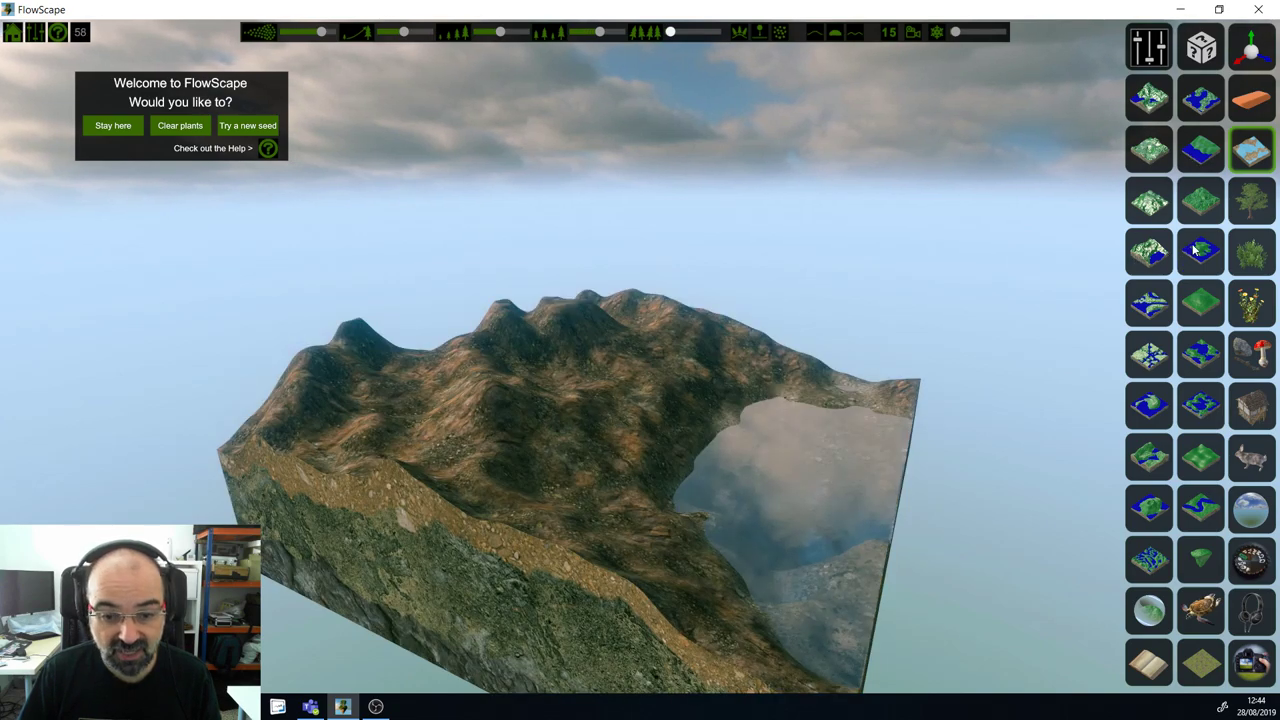
pyautogui.click(1197, 251)
pyautogui.click(1196, 309)
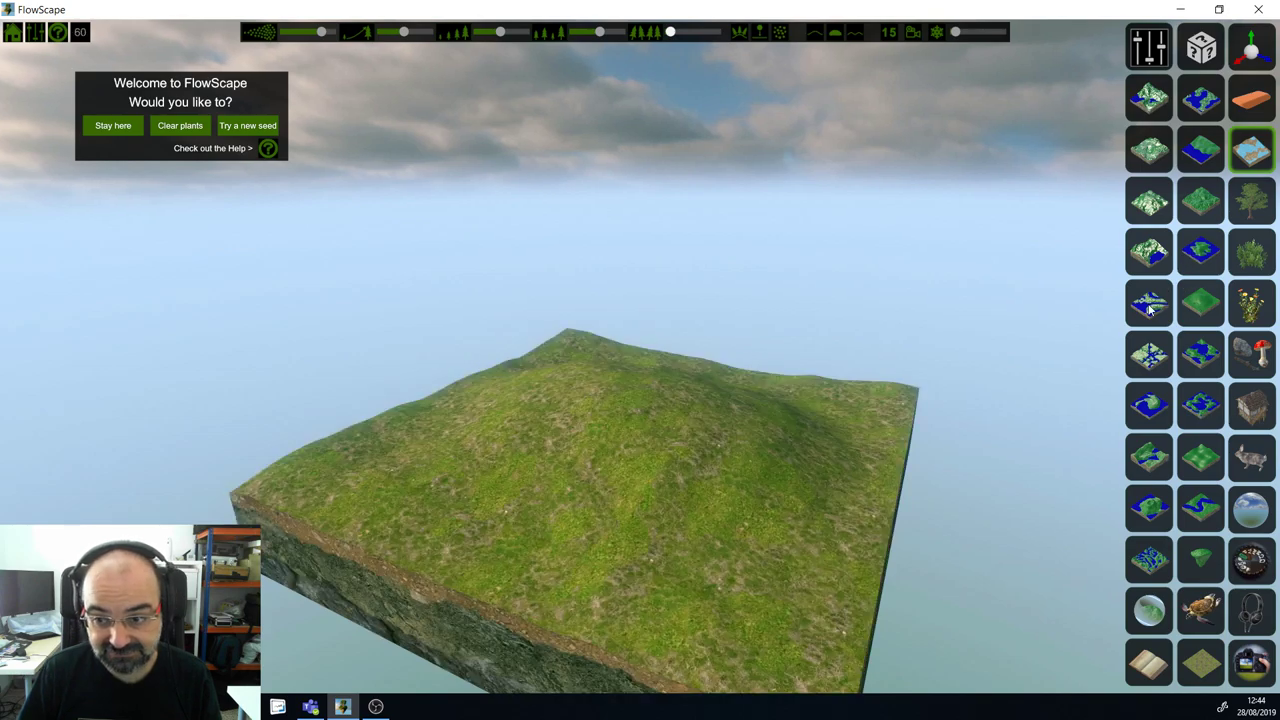
# Step: Try further terrain presets, including rock plateaus with water channels and a ring of islands, and apply the green river valley
pyautogui.click(1150, 309)
pyautogui.click(1141, 261)
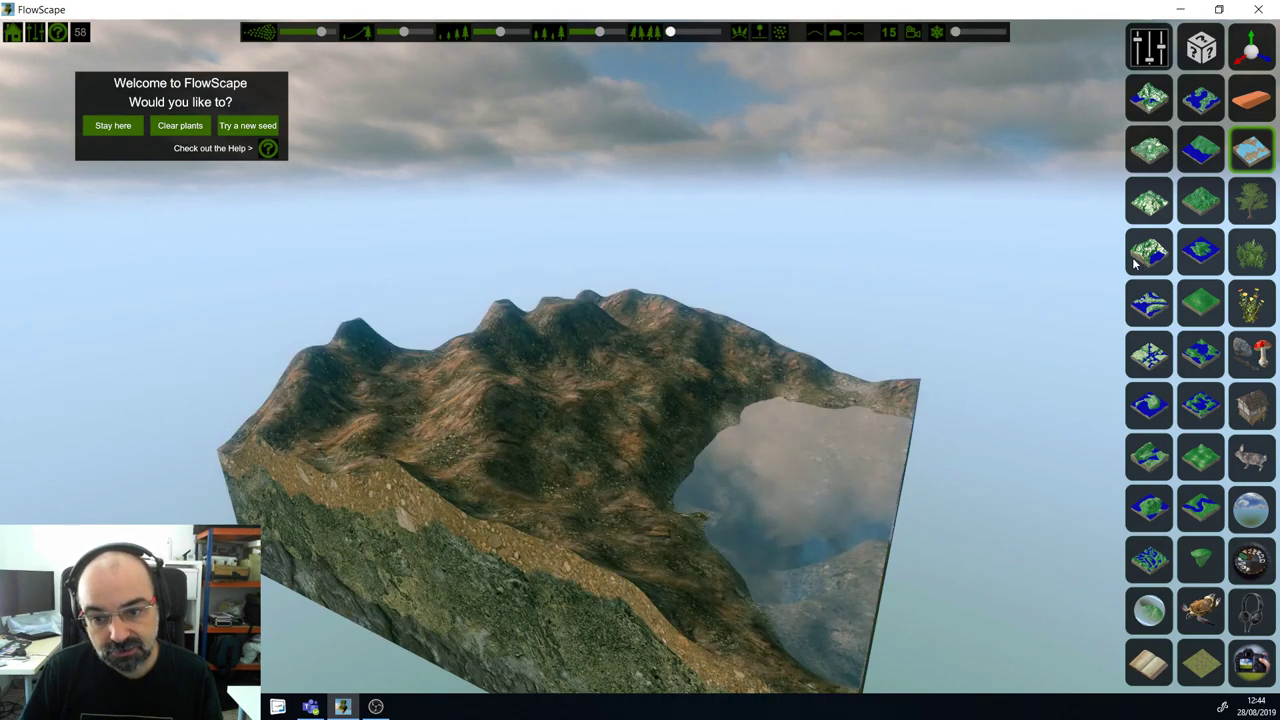
pyautogui.click(1145, 368)
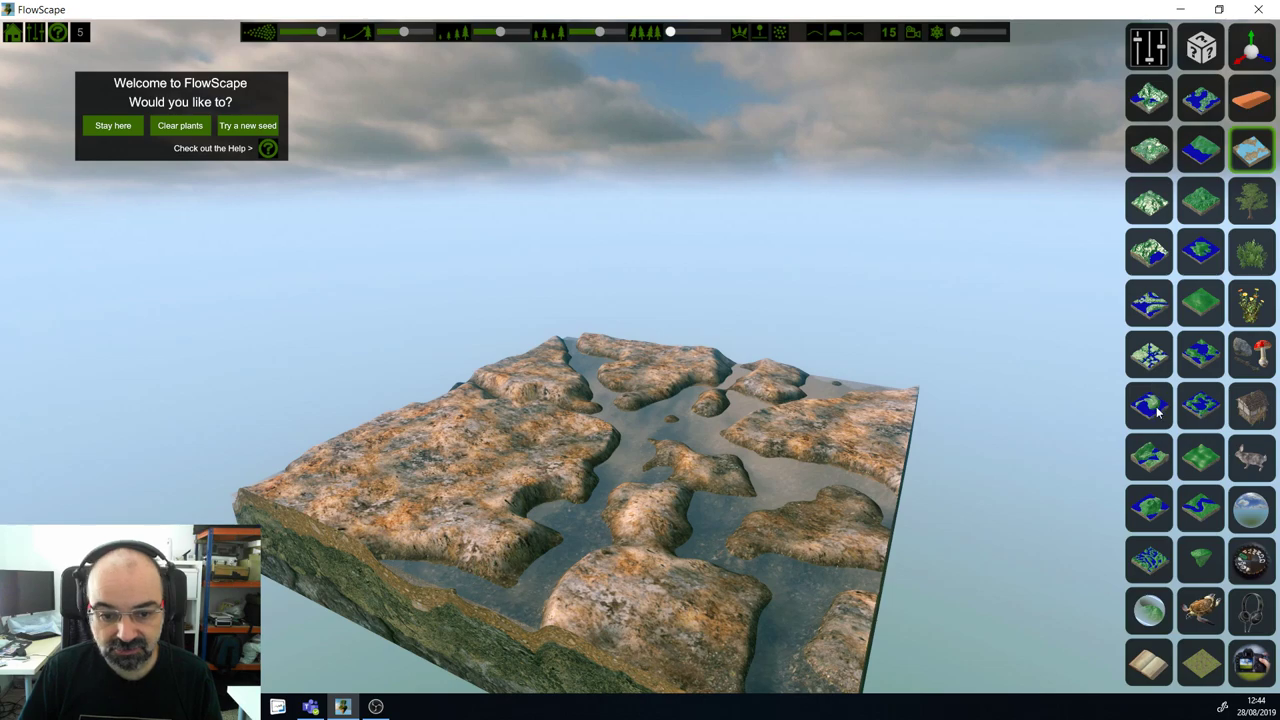
pyautogui.click(1152, 406)
pyautogui.click(1183, 414)
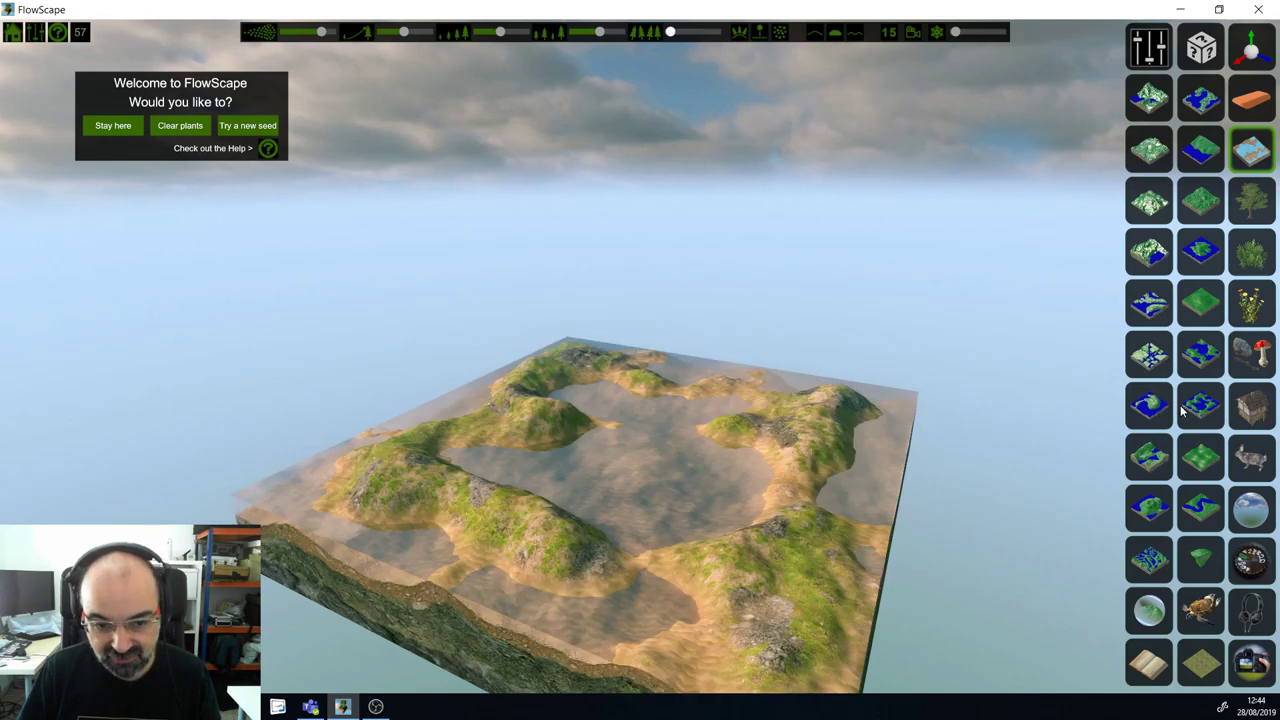
pyautogui.click(1192, 443)
pyautogui.click(1157, 457)
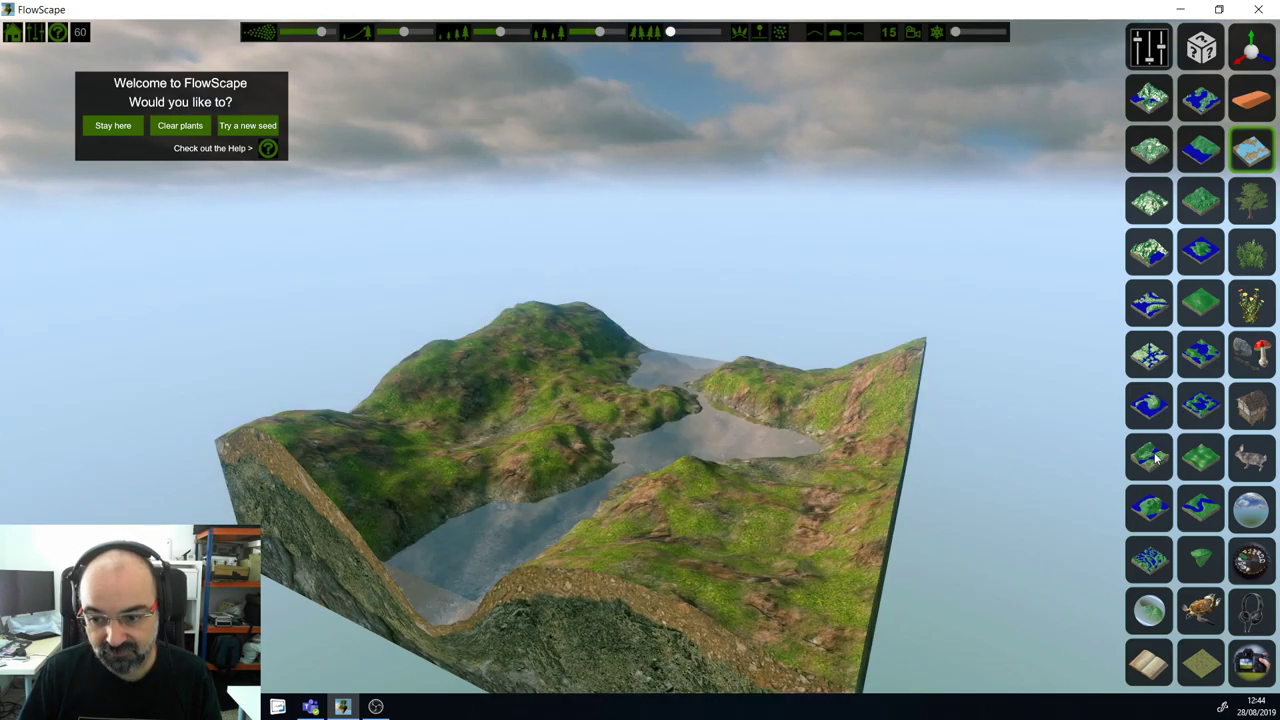
# Step: Try more terrain presets, including the winding river through low grassland and the green ridges with many scattered pools
pyautogui.click(1150, 506)
pyautogui.click(1198, 506)
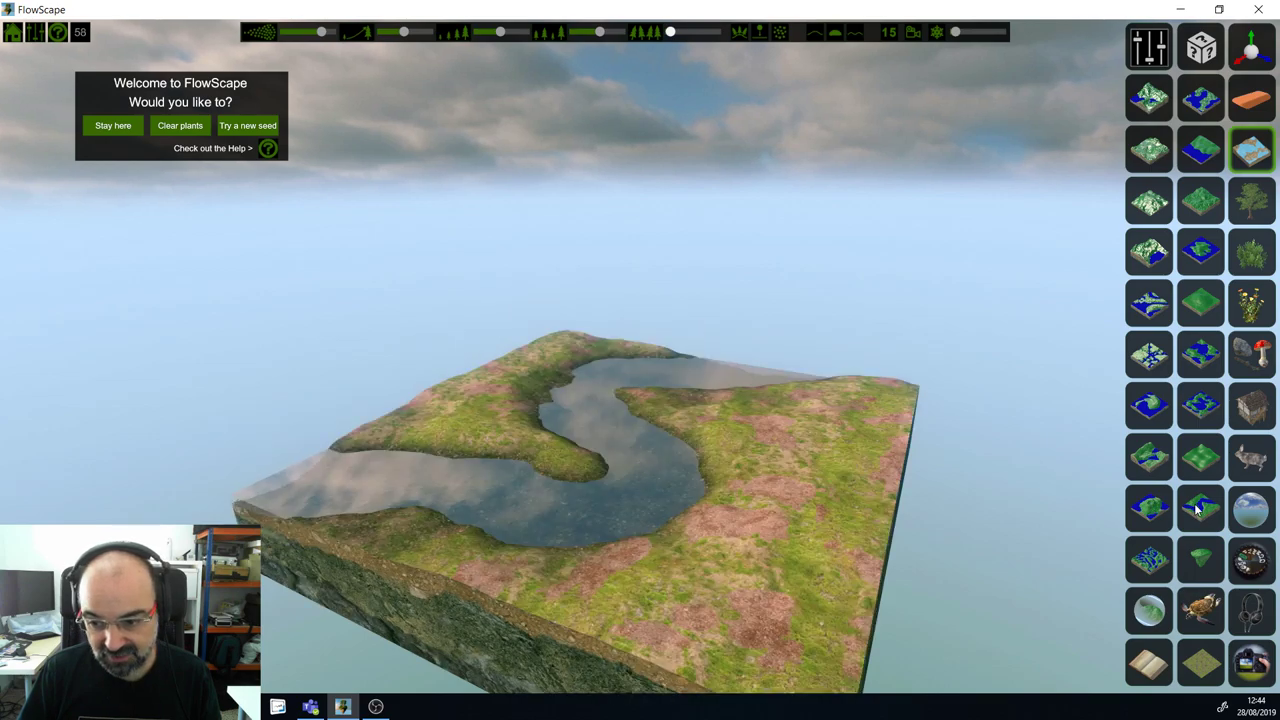
pyautogui.click(1149, 563)
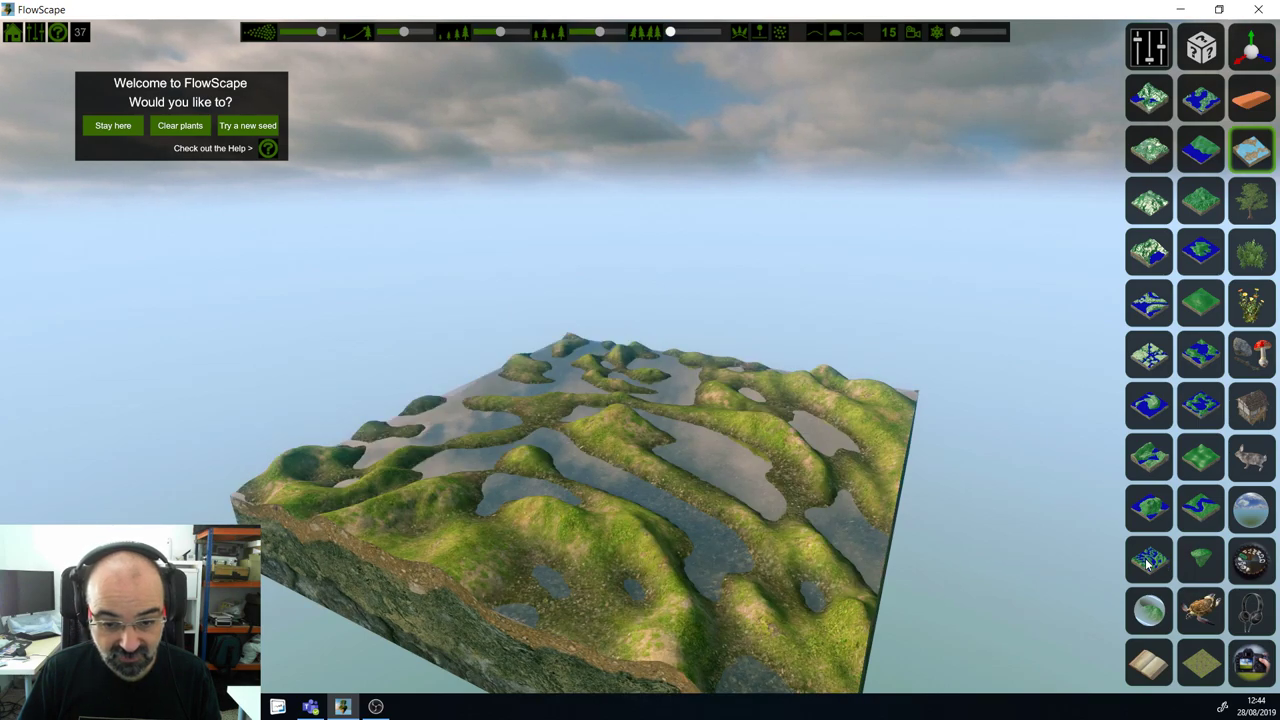
# Step: Open the terrain settings and try several ground textures on the hills, including grey rock and brown soil, ending with the pink gravel
pyautogui.click(1148, 52)
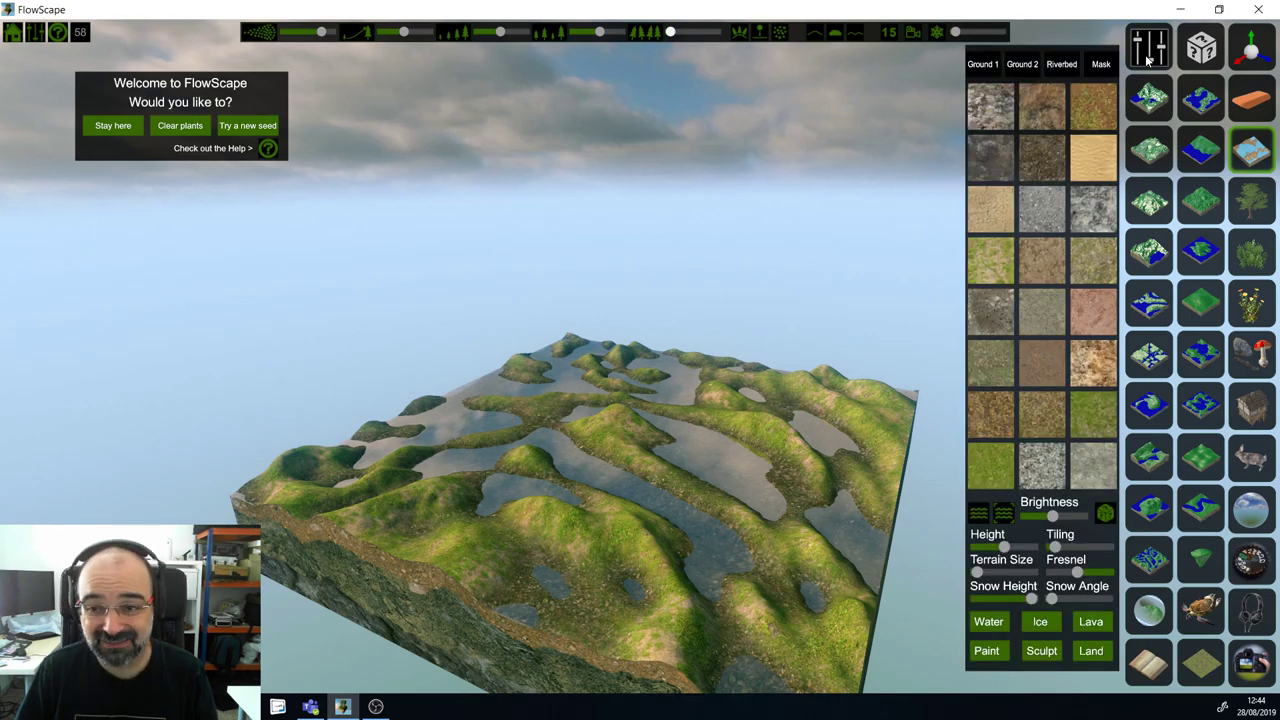
pyautogui.click(986, 122)
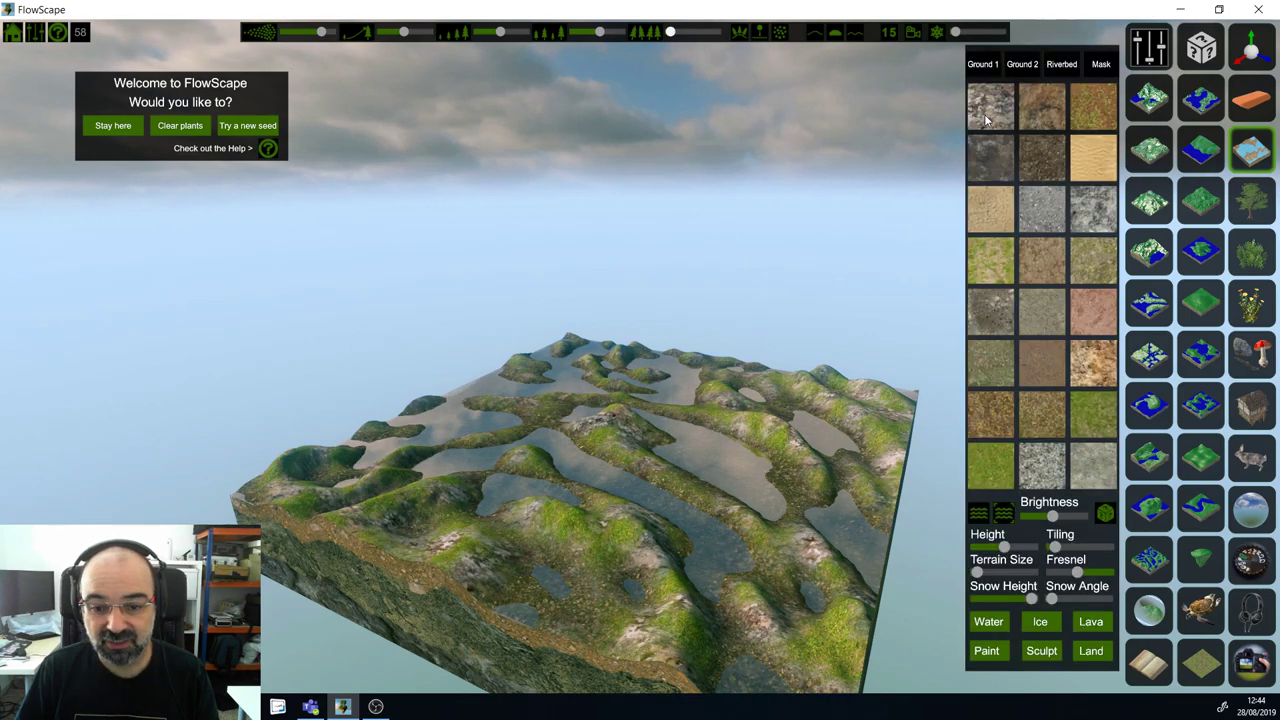
pyautogui.click(1038, 120)
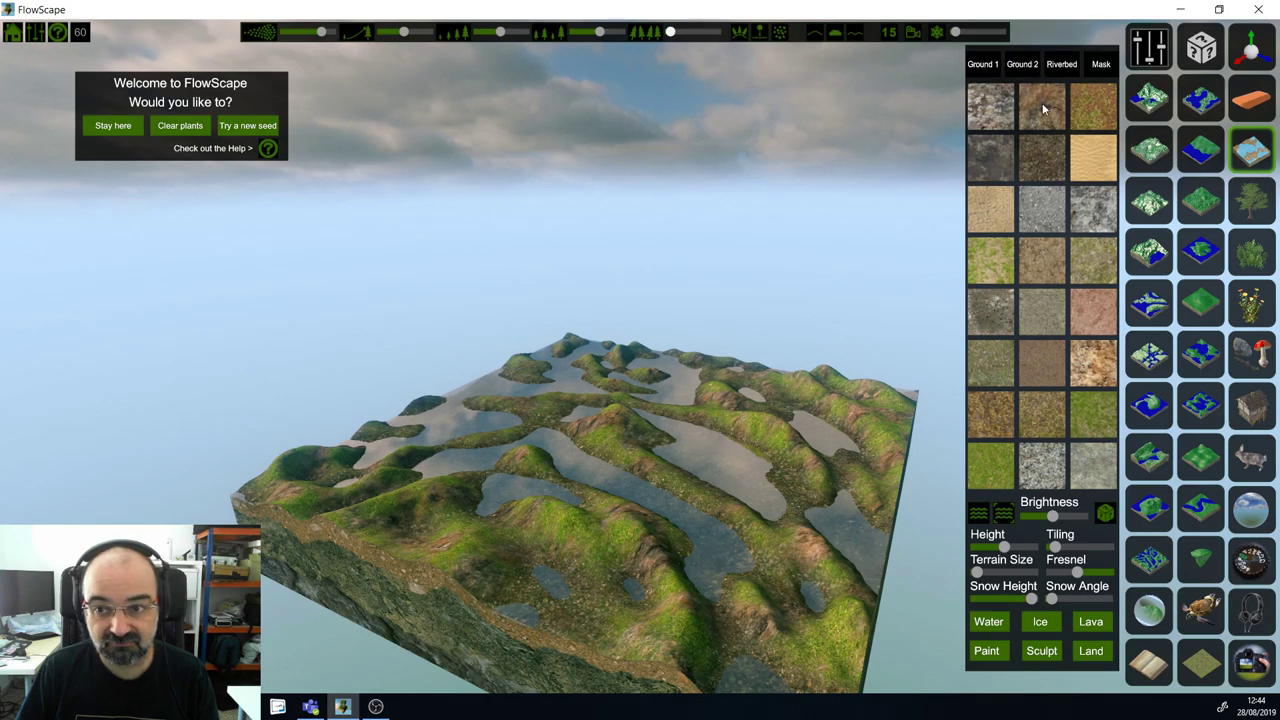
pyautogui.click(1043, 110)
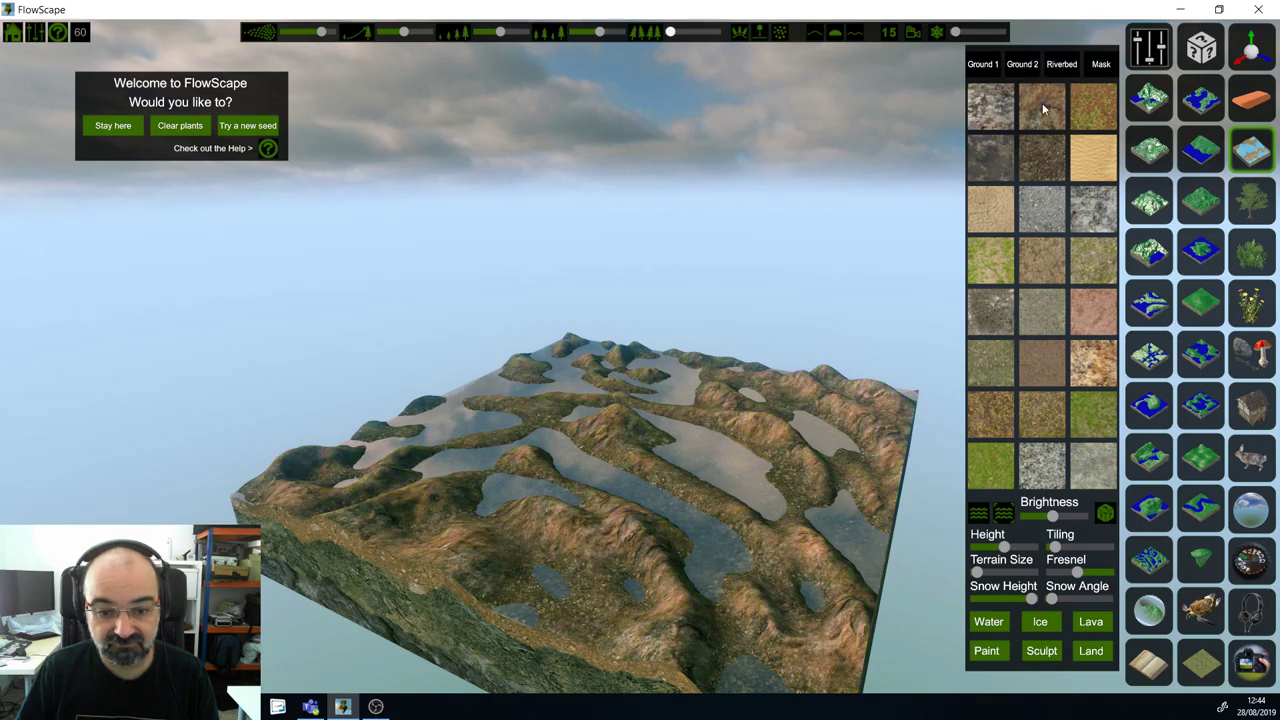
pyautogui.click(1094, 318)
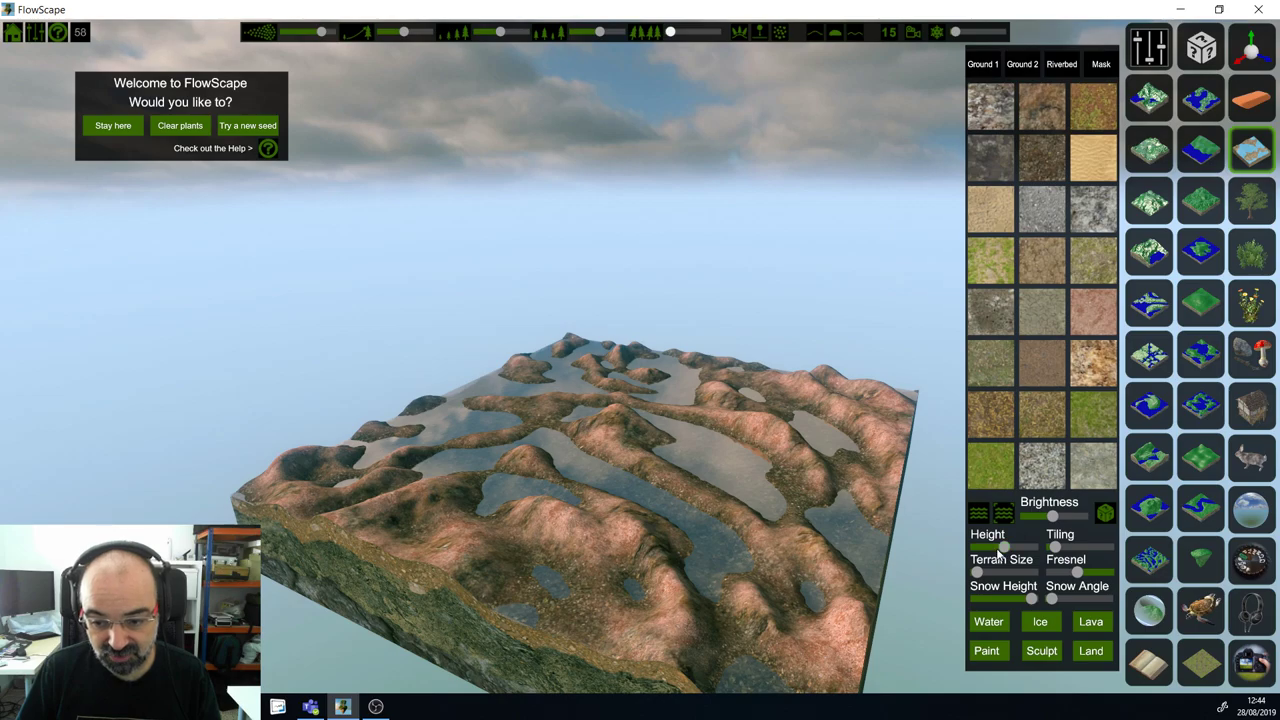
# Step: Adjust the terrain Height so water floods more land, slightly increase Tiling, and enlarge Terrain Size to its maximum
pyautogui.moveTo(1003, 546); pyautogui.dragTo(1067, 544)
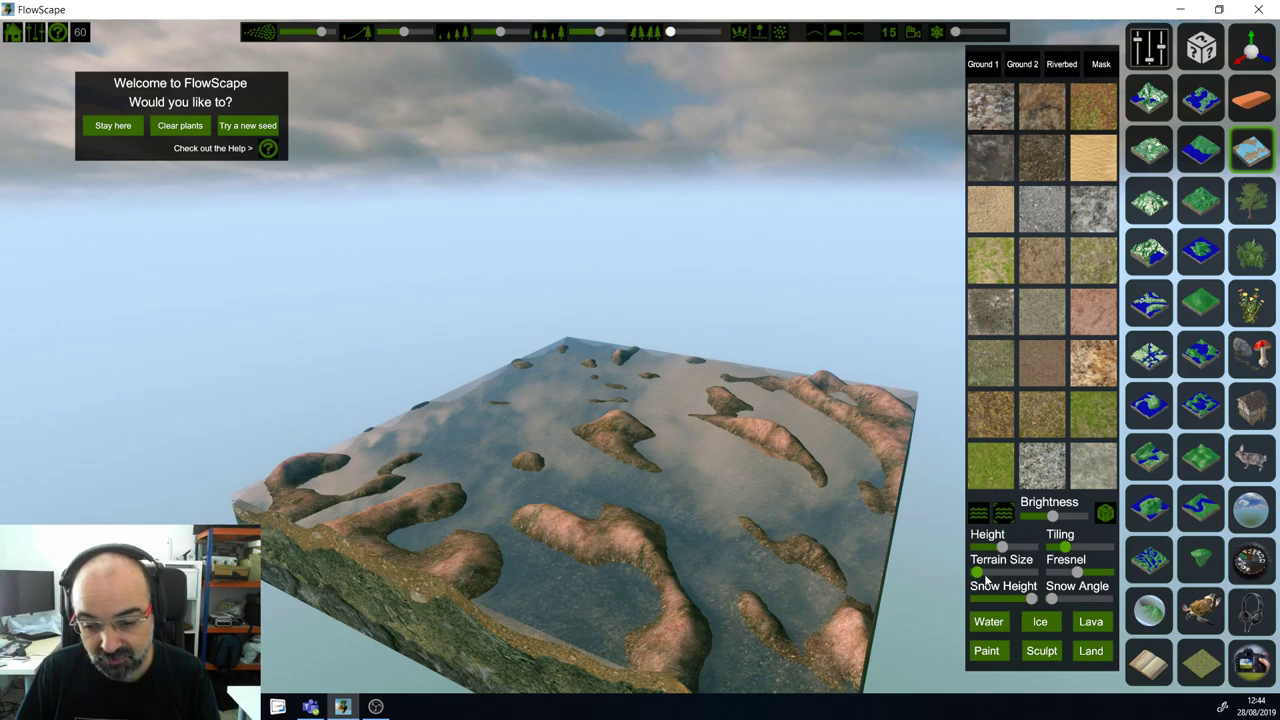
pyautogui.moveTo(985, 574); pyautogui.dragTo(1038, 565)
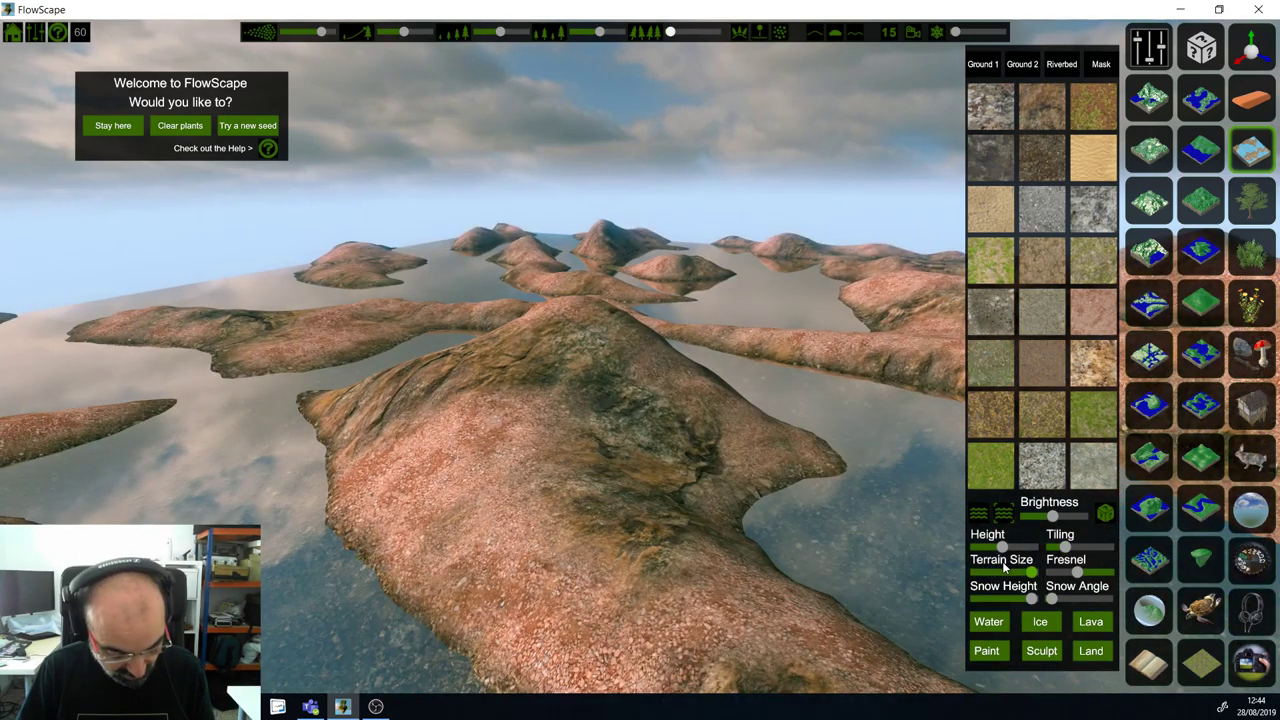
pyautogui.press('s')
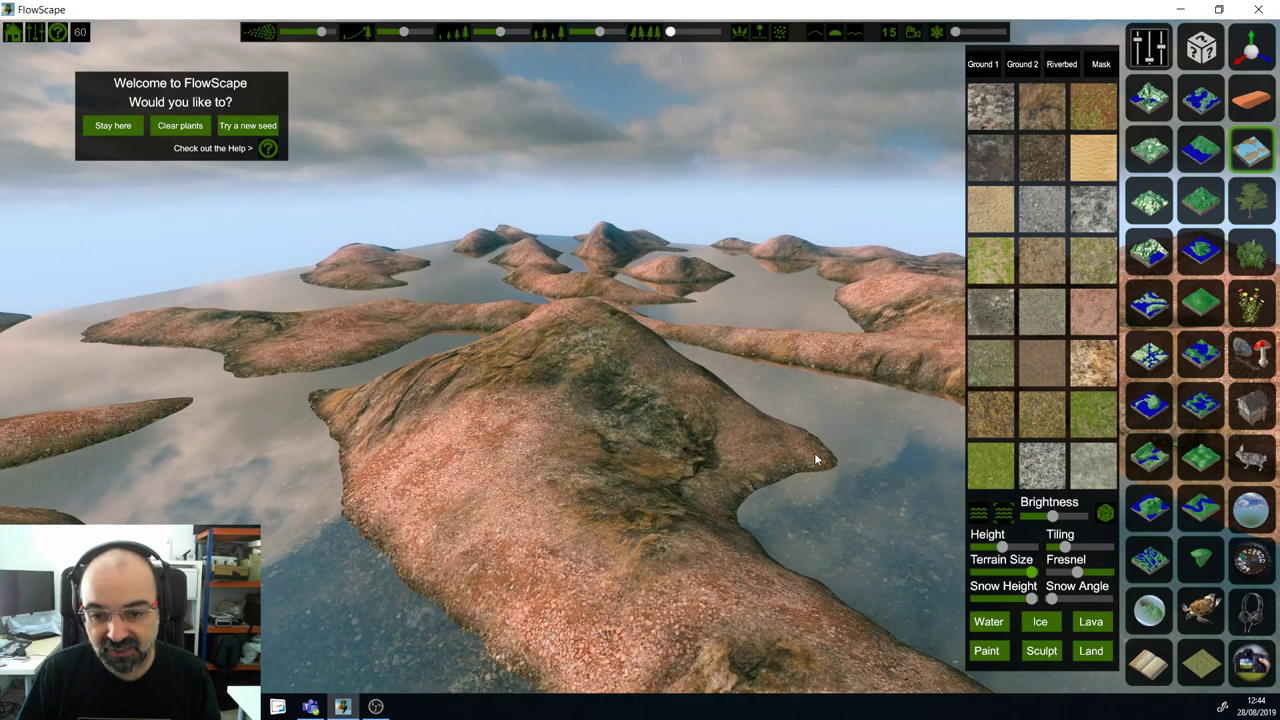
pyautogui.press('s')
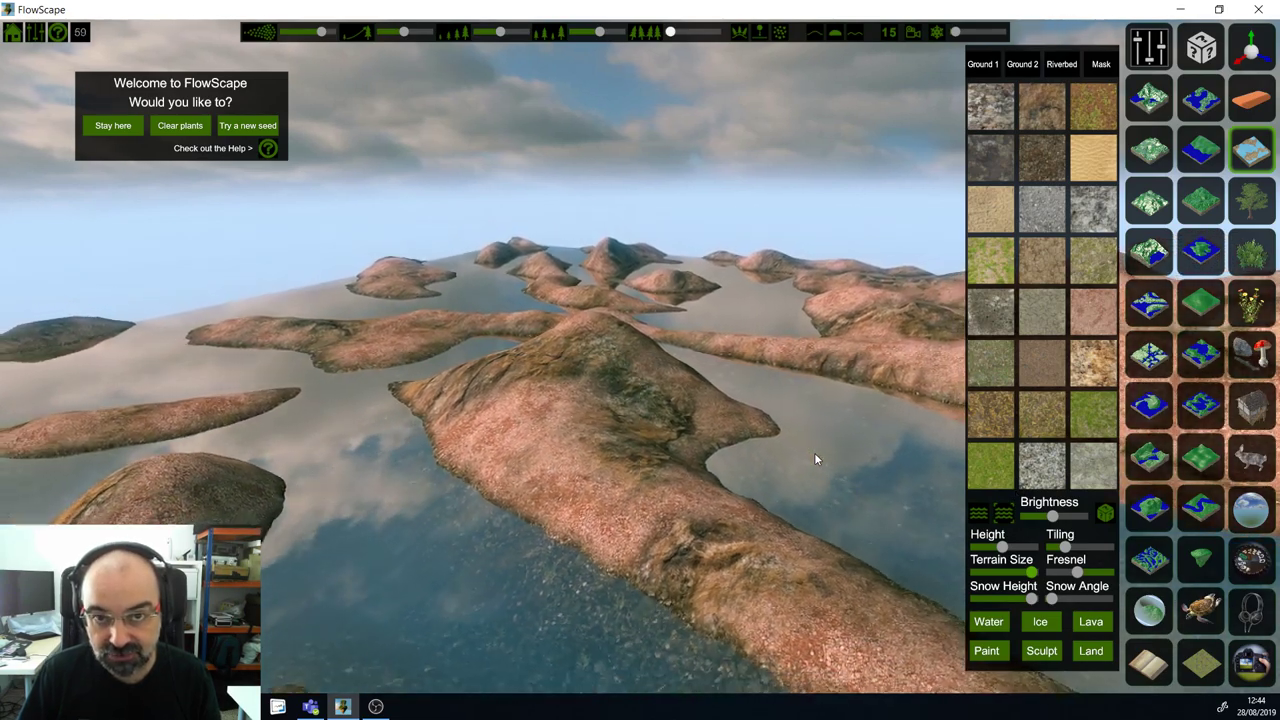
pyautogui.press('s')
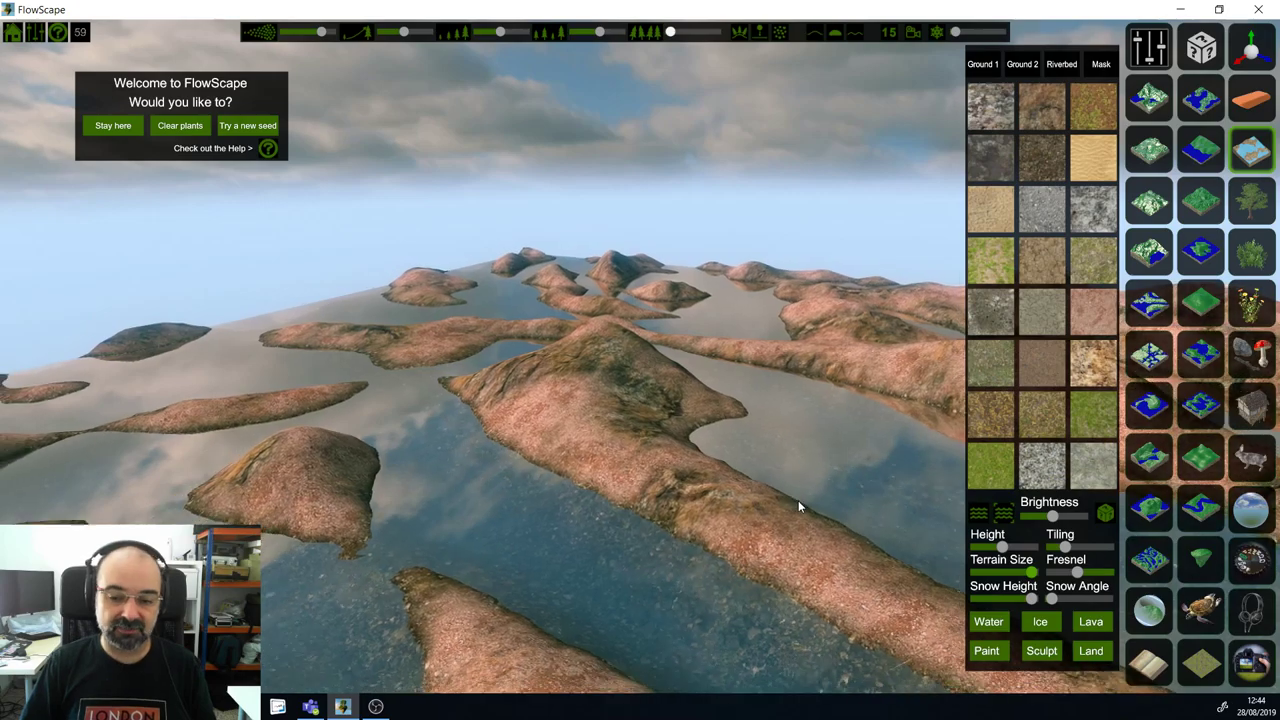
pyautogui.press('s')
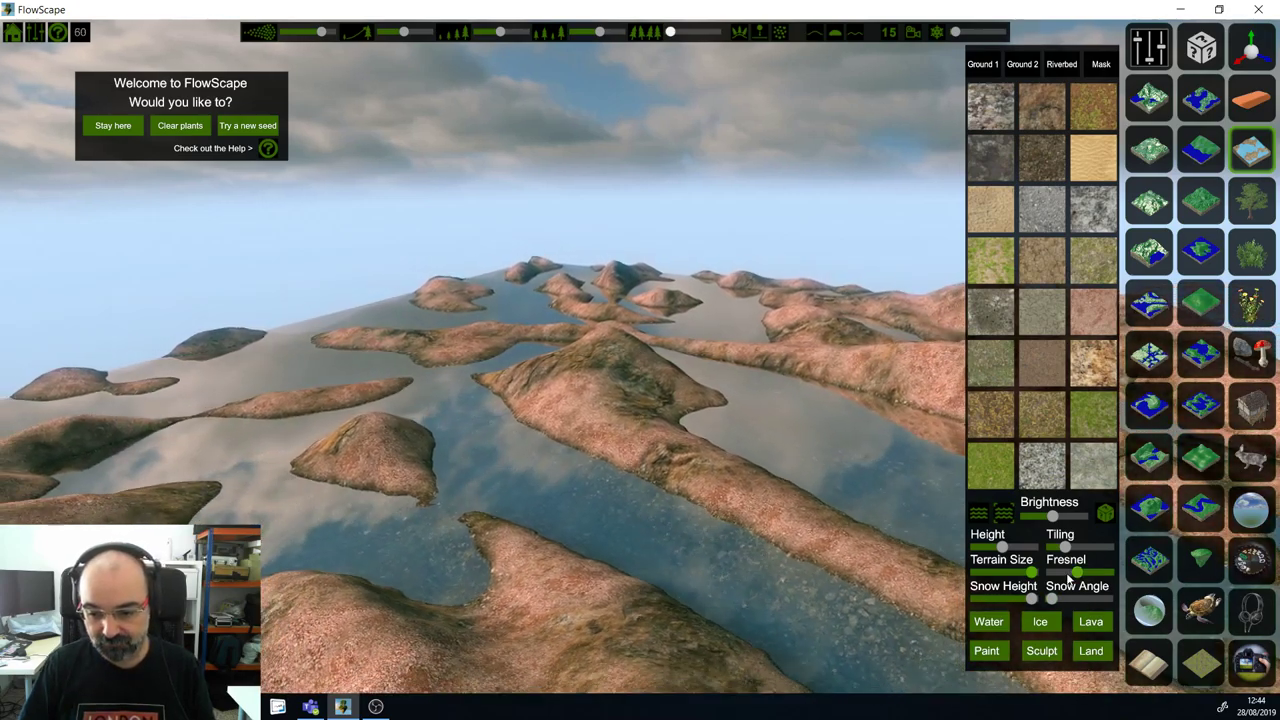
pyautogui.press('s')
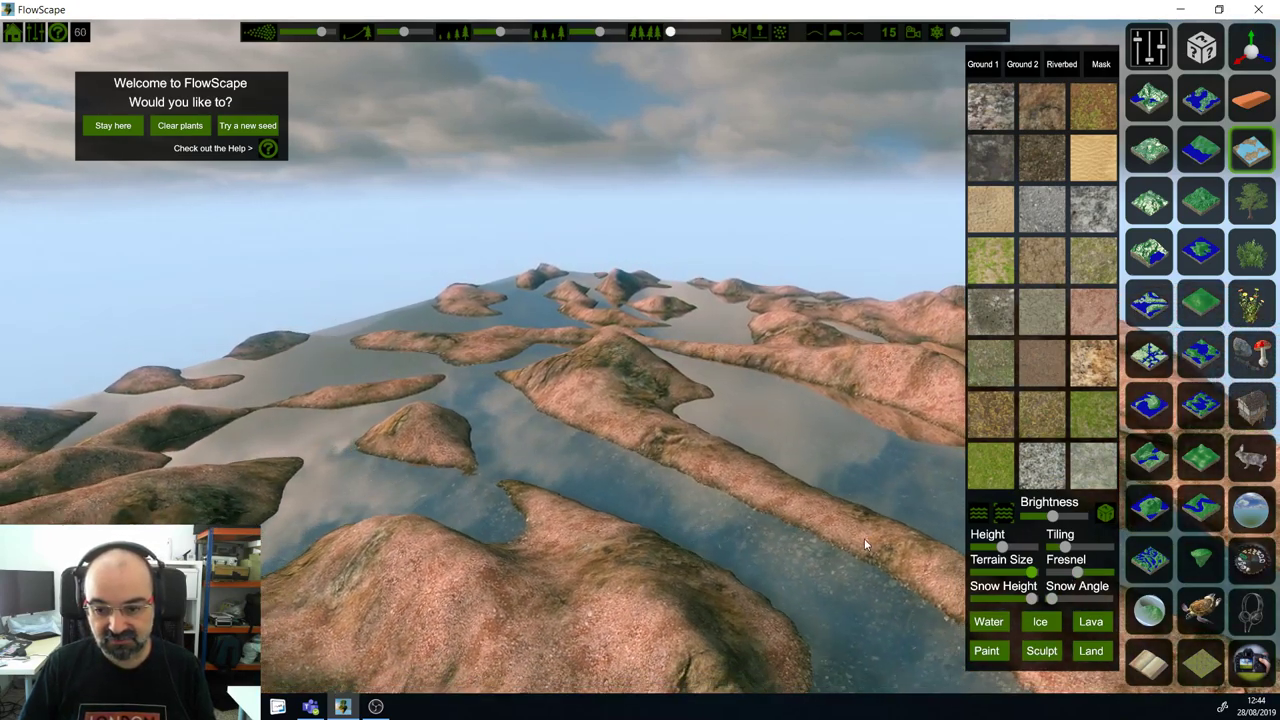
# Step: Fine-tune the water's Fresnel and Brightness, and increase Snow Angle to cover the gentler slopes with snow
pyautogui.moveTo(1074, 573)
pyautogui.mouseDown()
pyautogui.moveTo(1097, 573)
pyautogui.moveTo(1025, 577)
pyautogui.moveTo(1141, 564)
pyautogui.moveTo(1056, 574)
pyautogui.moveTo(1080, 566)
pyautogui.mouseUp()
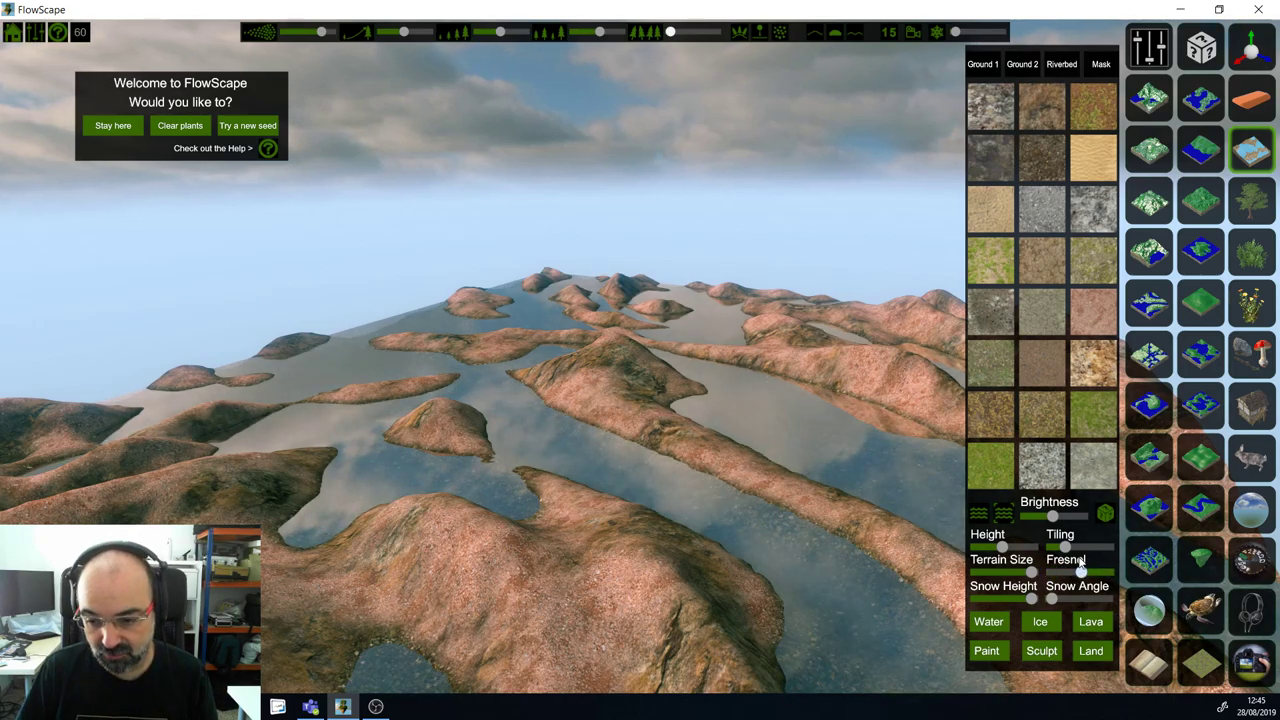
pyautogui.moveTo(1062, 516)
pyautogui.mouseDown()
pyautogui.moveTo(1085, 517)
pyautogui.moveTo(1028, 520)
pyautogui.moveTo(1066, 528)
pyautogui.moveTo(1055, 538)
pyautogui.mouseUp()
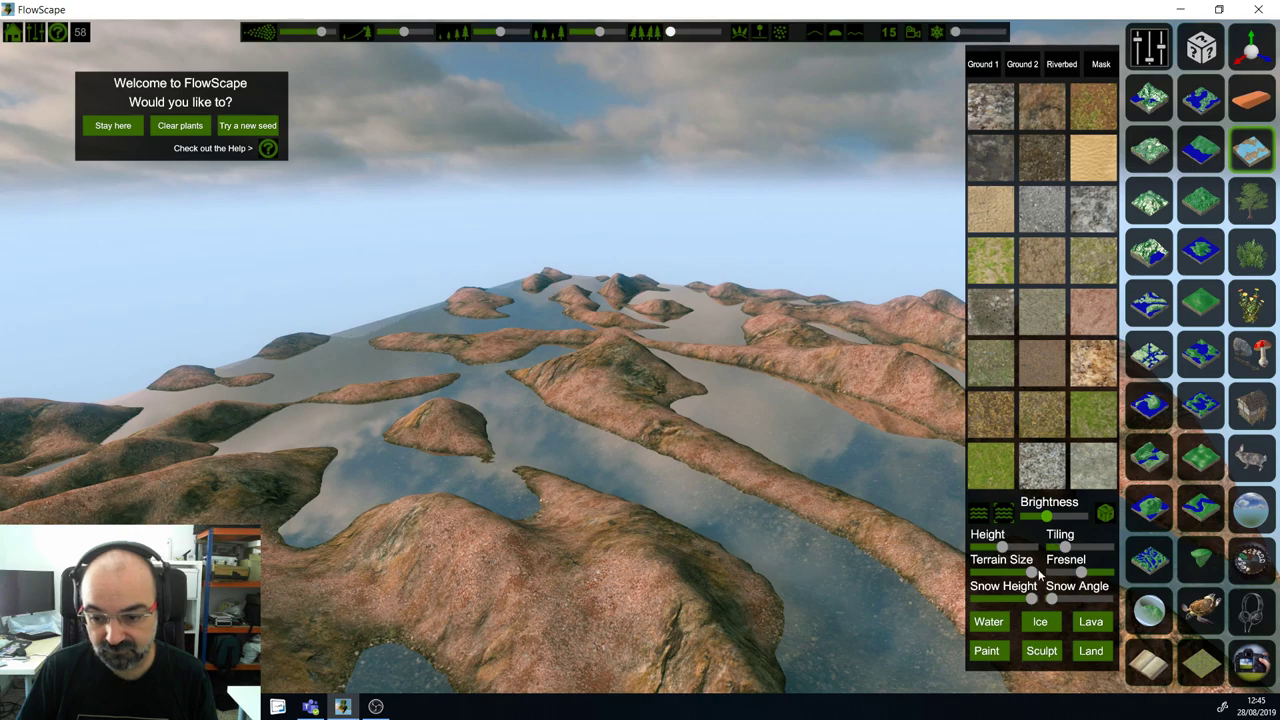
pyautogui.moveTo(1034, 604); pyautogui.dragTo(1081, 596)
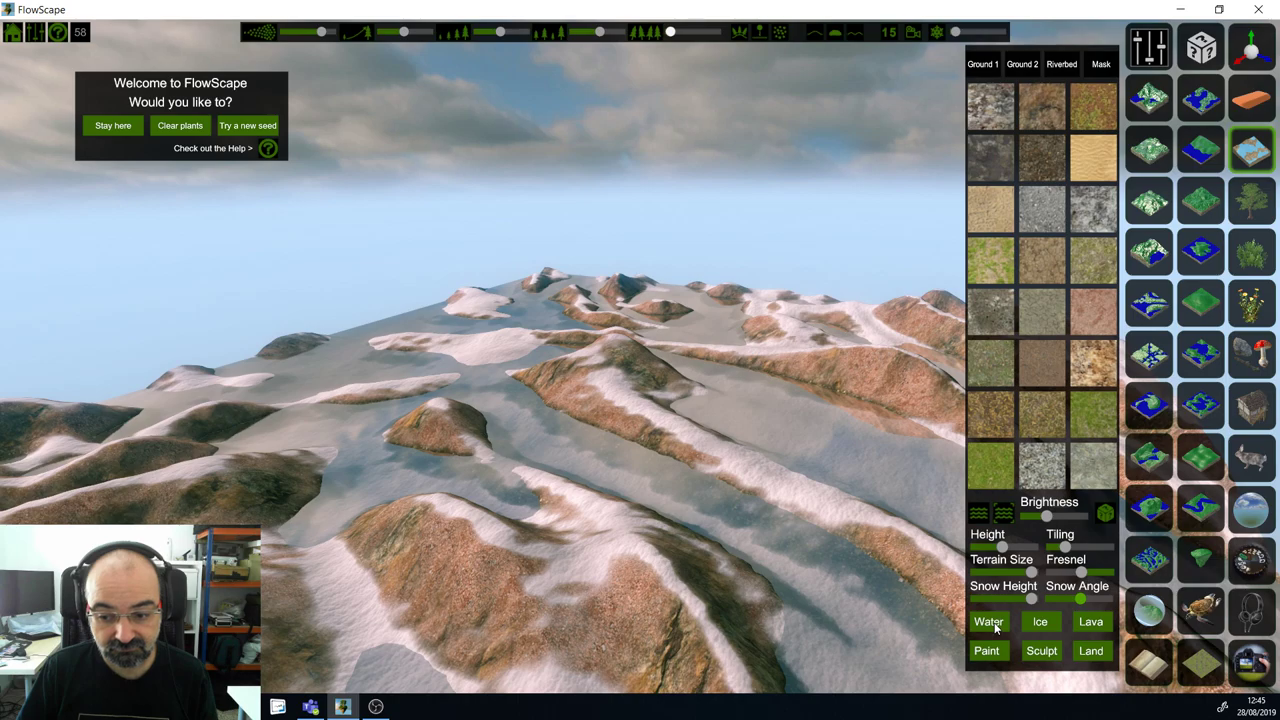
# Step: Switch the water surface to Ice, replace it with Lava, and try the Land option on the snowy terrain
pyautogui.click(1039, 622)
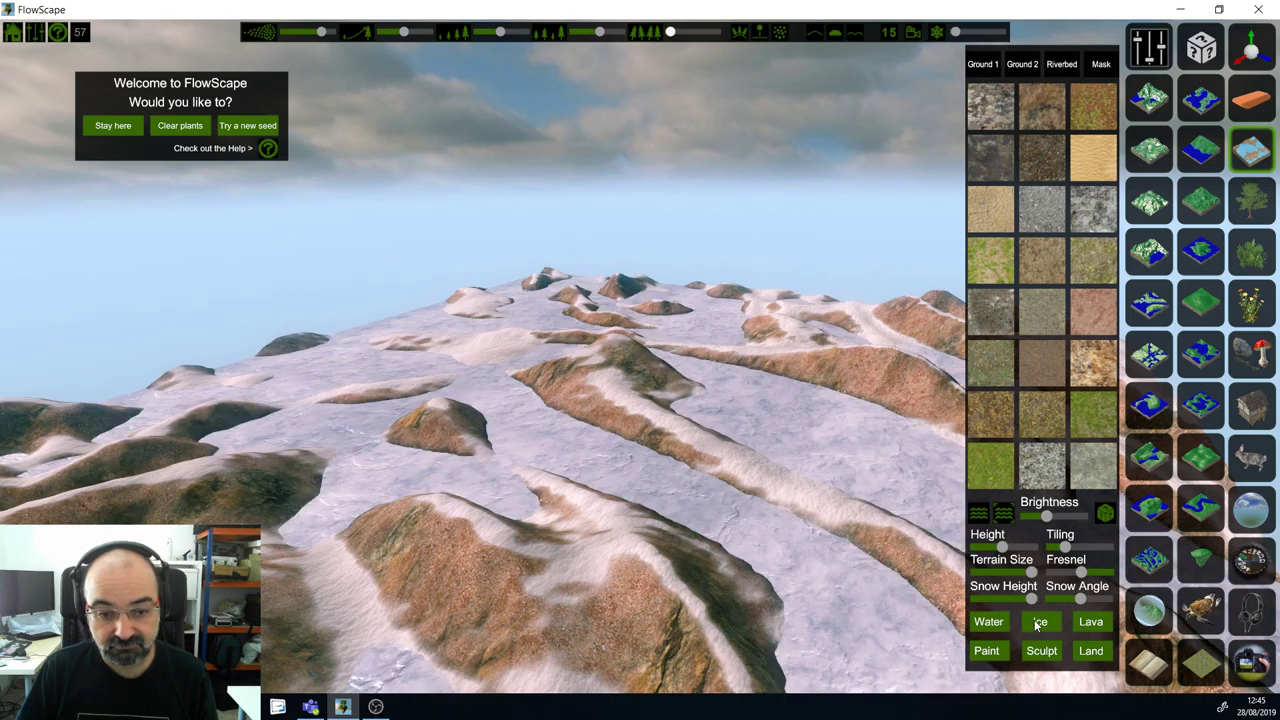
pyautogui.click(1090, 622)
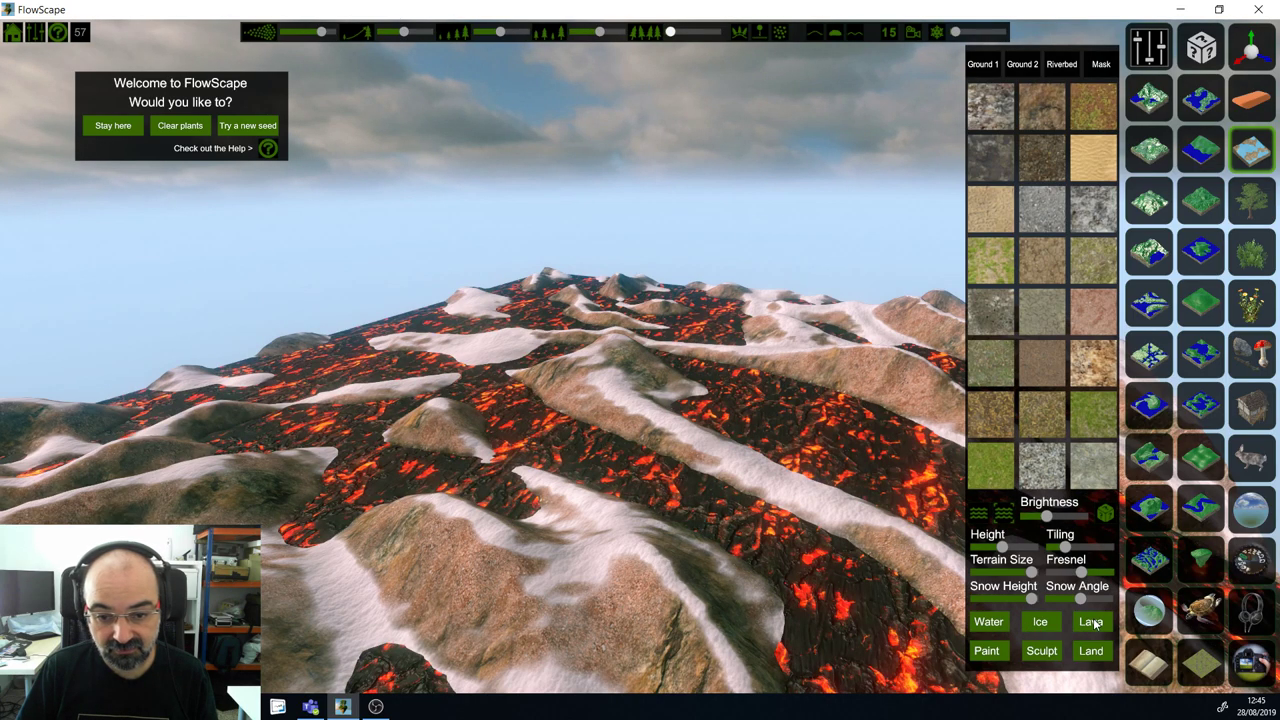
pyautogui.click(1097, 652)
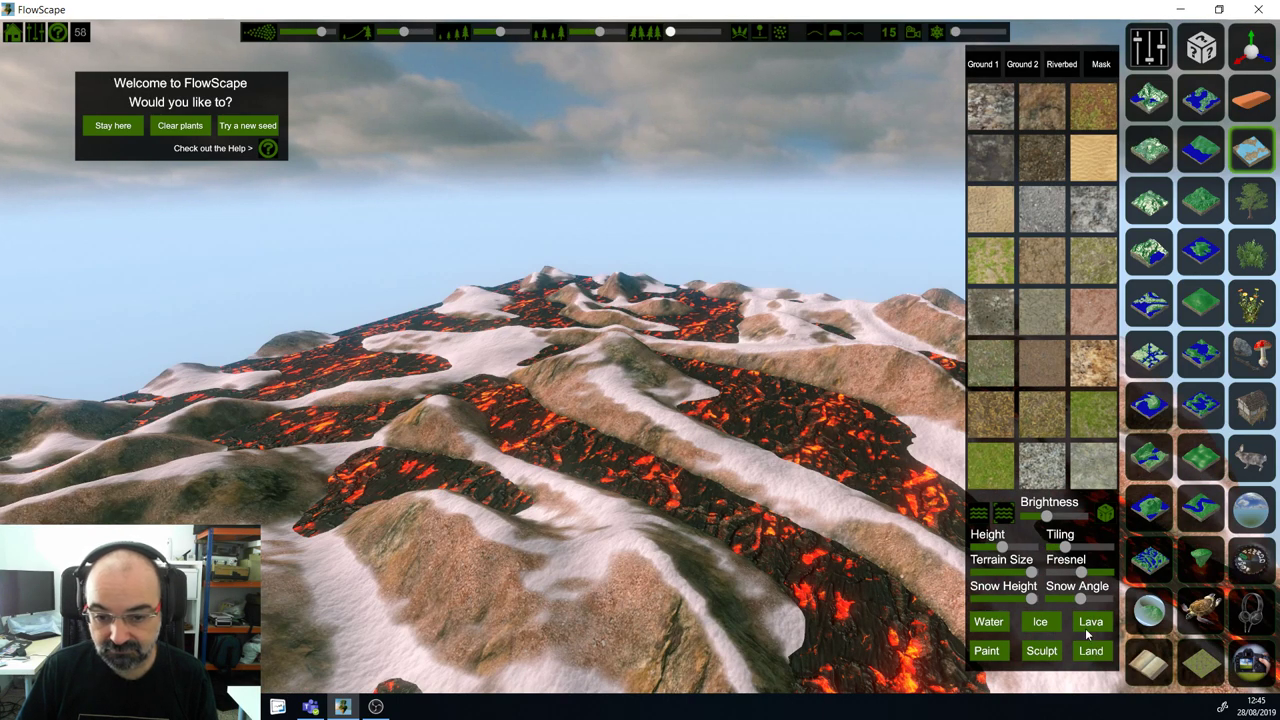
# Step: Sculpt raised mounds in the central lava channel, moderately increasing the Brush Size between strokes
pyautogui.click(1042, 652)
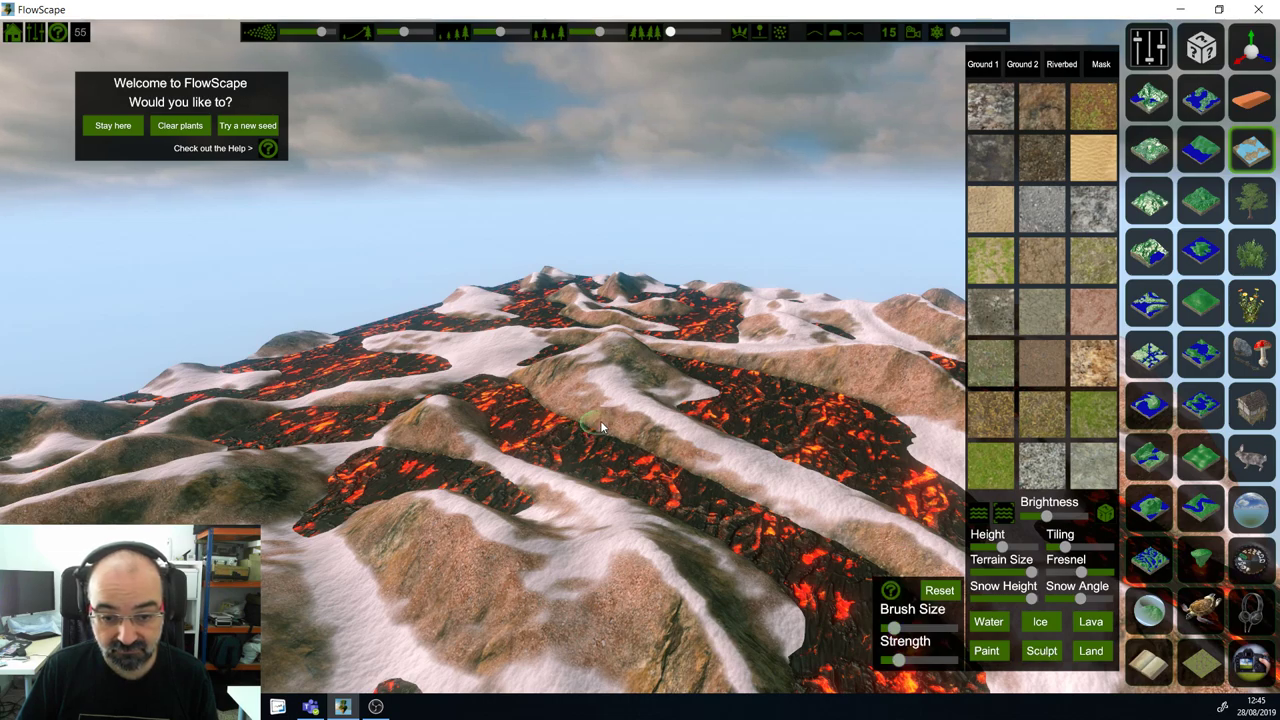
pyautogui.moveTo(534, 446)
pyautogui.mouseDown()
pyautogui.moveTo(540, 414)
pyautogui.moveTo(527, 435)
pyautogui.moveTo(465, 430)
pyautogui.moveTo(366, 463)
pyautogui.mouseUp()
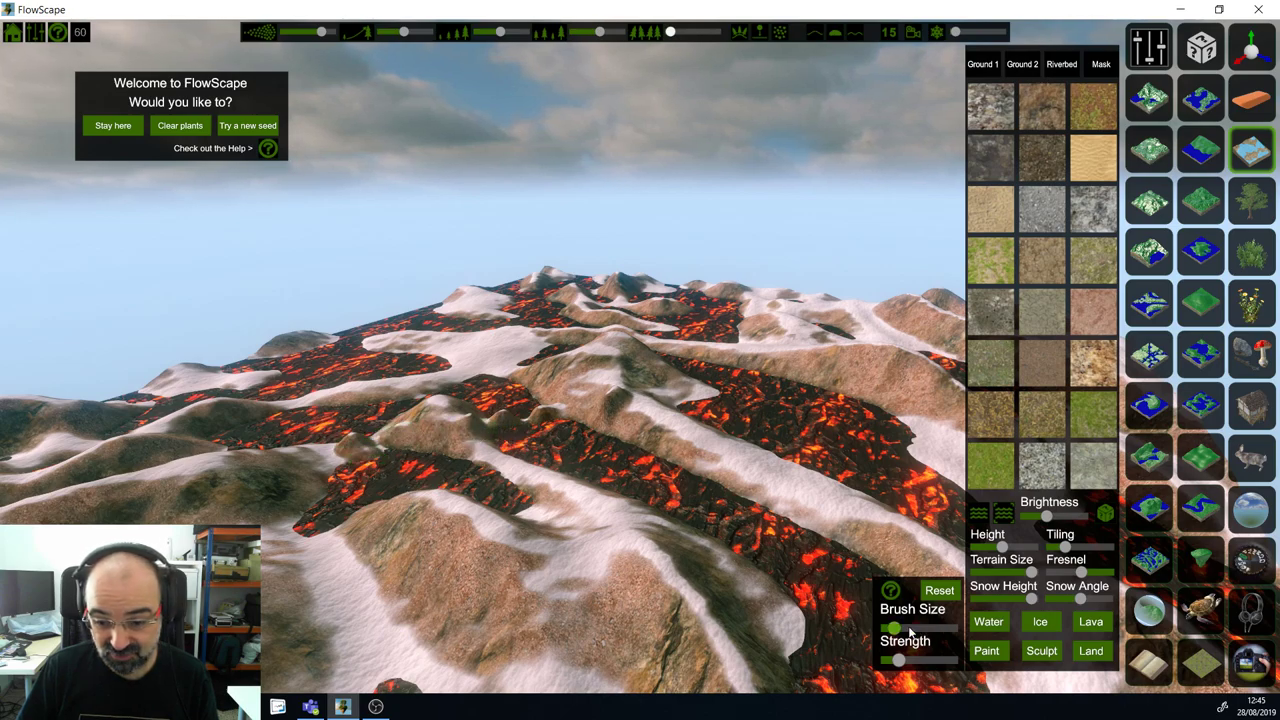
pyautogui.moveTo(895, 630); pyautogui.dragTo(915, 628)
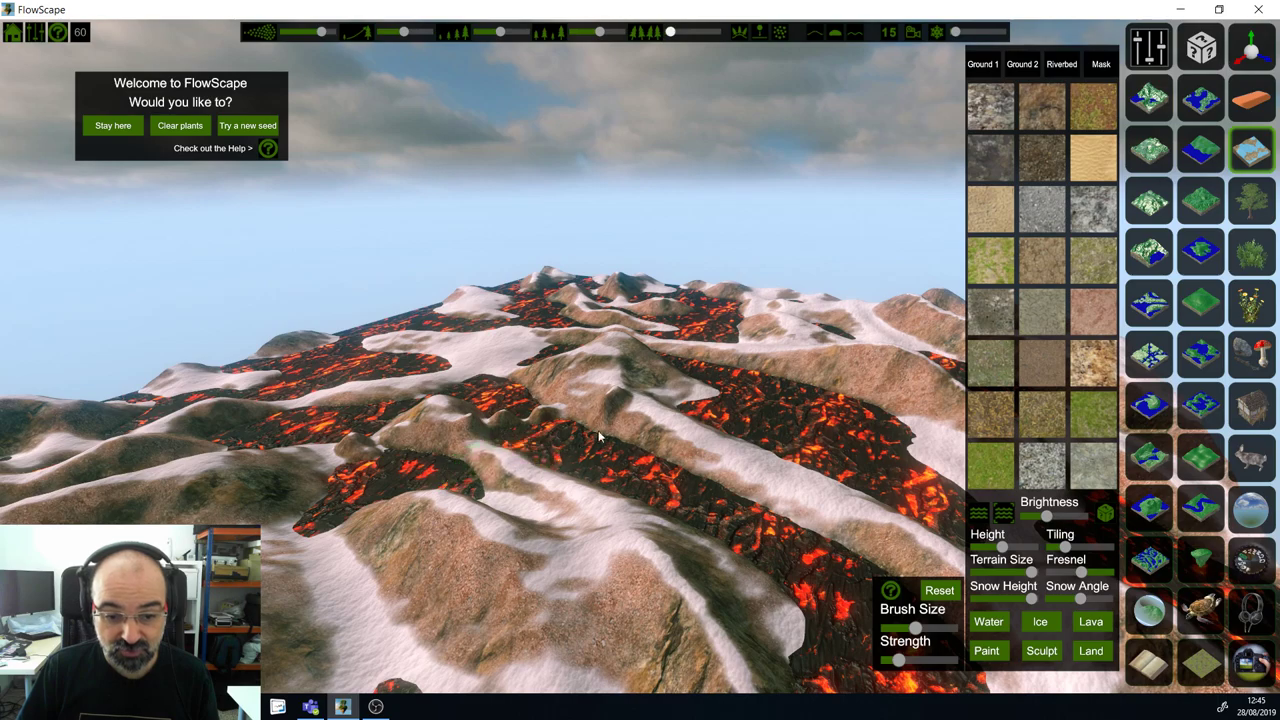
pyautogui.moveTo(543, 463)
pyautogui.mouseDown()
pyautogui.moveTo(487, 438)
pyautogui.moveTo(540, 430)
pyautogui.moveTo(505, 401)
pyautogui.mouseUp()
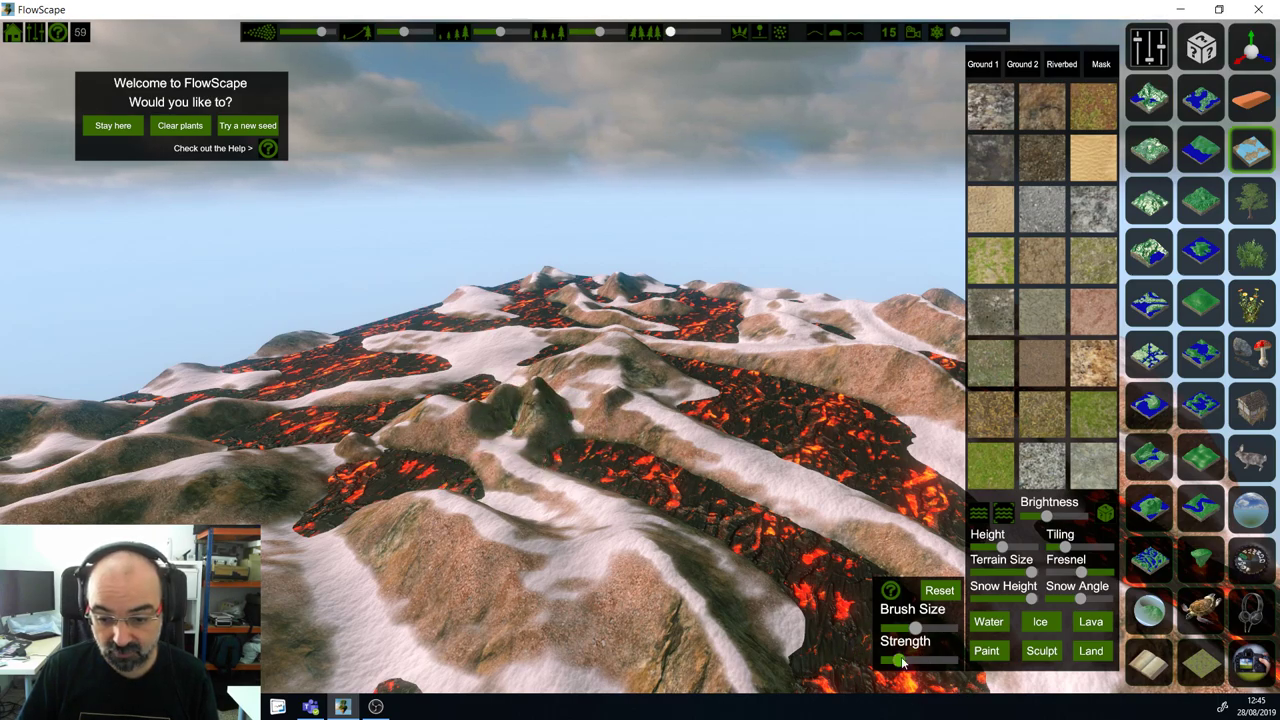
# Step: Increase the sculpting Brush Size further, lower the Strength, and raise land across the lava channels between the snowy ridges
pyautogui.moveTo(917, 628); pyautogui.dragTo(938, 628)
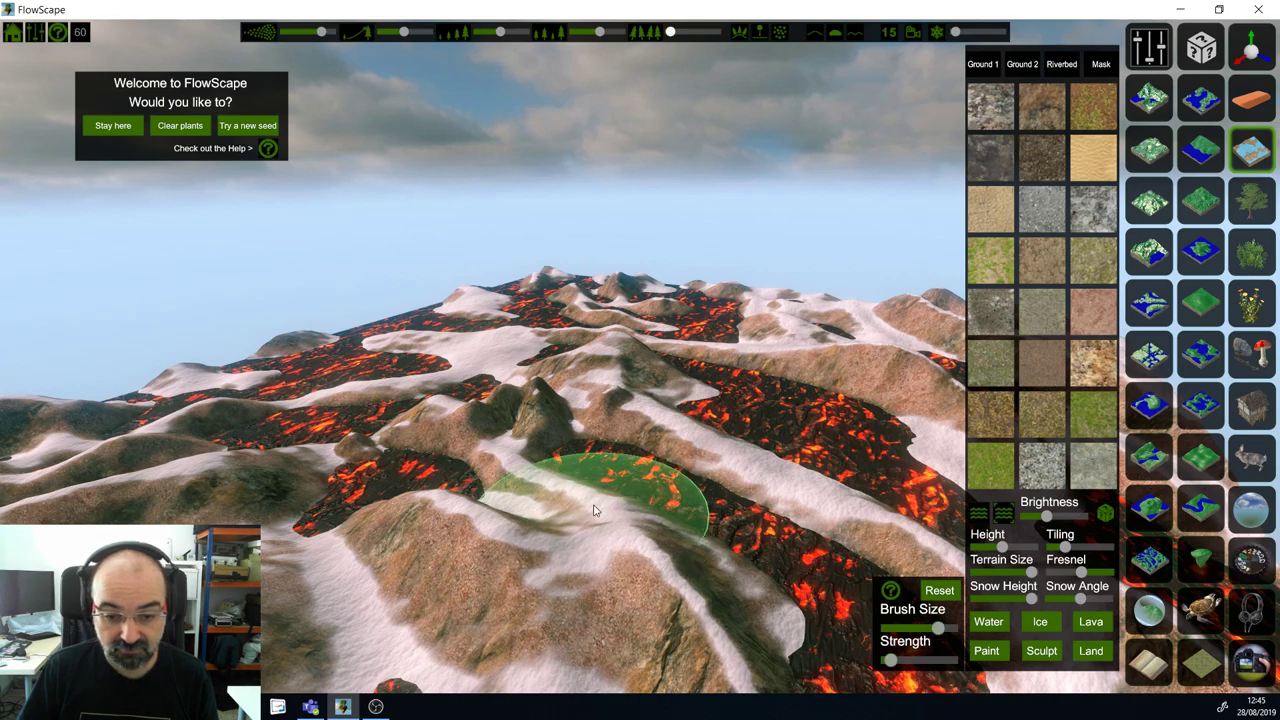
pyautogui.moveTo(622, 441)
pyautogui.mouseDown()
pyautogui.moveTo(573, 452)
pyautogui.moveTo(763, 564)
pyautogui.moveTo(643, 505)
pyautogui.moveTo(480, 483)
pyautogui.moveTo(365, 505)
pyautogui.moveTo(436, 460)
pyautogui.moveTo(383, 462)
pyautogui.moveTo(401, 469)
pyautogui.mouseUp()
pyautogui.moveTo(401, 469)
pyautogui.mouseDown(button='right')
pyautogui.moveTo(435, 445)
pyautogui.moveTo(657, 448)
pyautogui.mouseUp(button='right')
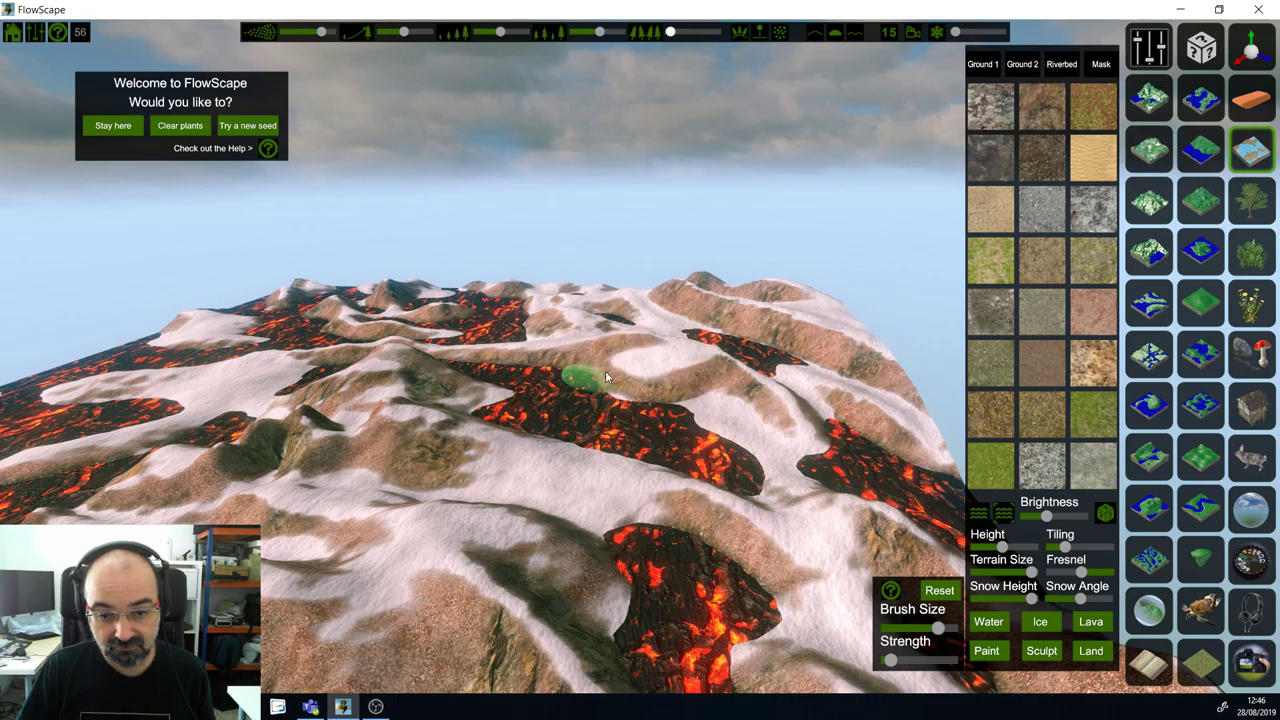
pyautogui.moveTo(588, 377)
pyautogui.mouseDown()
pyautogui.moveTo(543, 405)
pyautogui.moveTo(668, 458)
pyautogui.moveTo(556, 427)
pyautogui.moveTo(543, 391)
pyautogui.mouseUp()
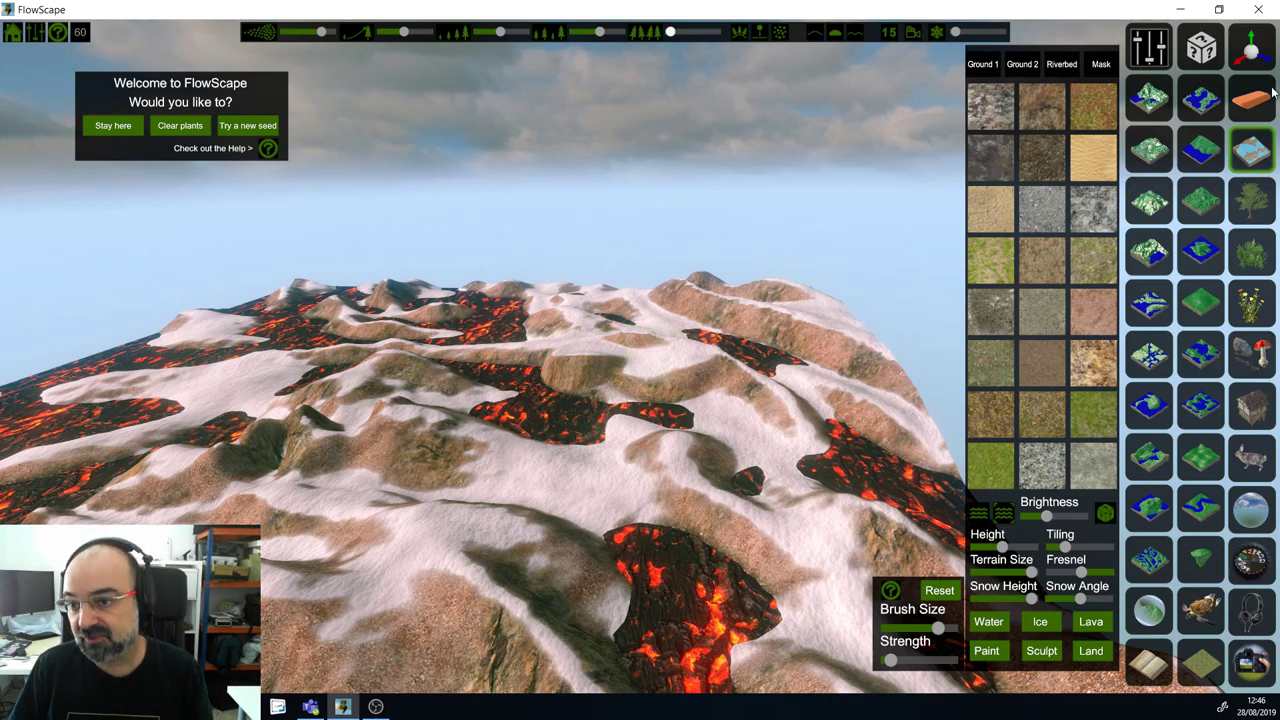
# Step: Replace the terrain with the winding river preset and change its lava surface back to Water
pyautogui.click(1256, 148)
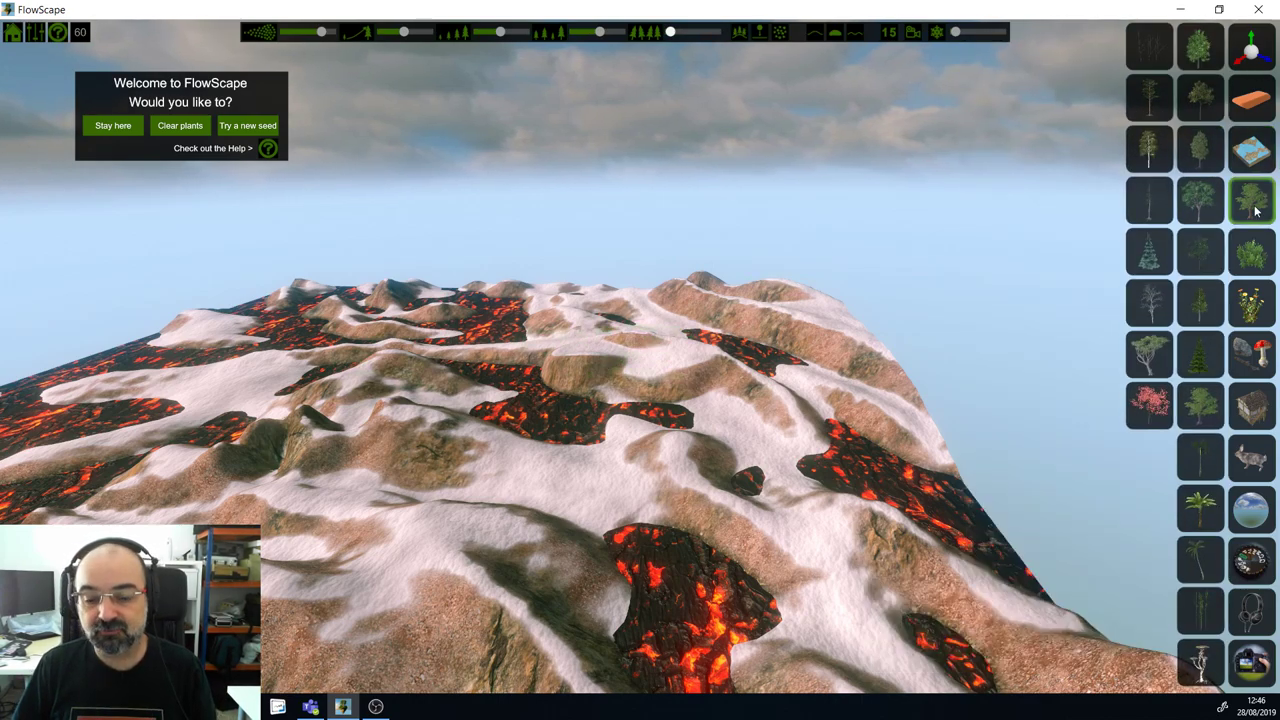
pyautogui.click(1250, 152)
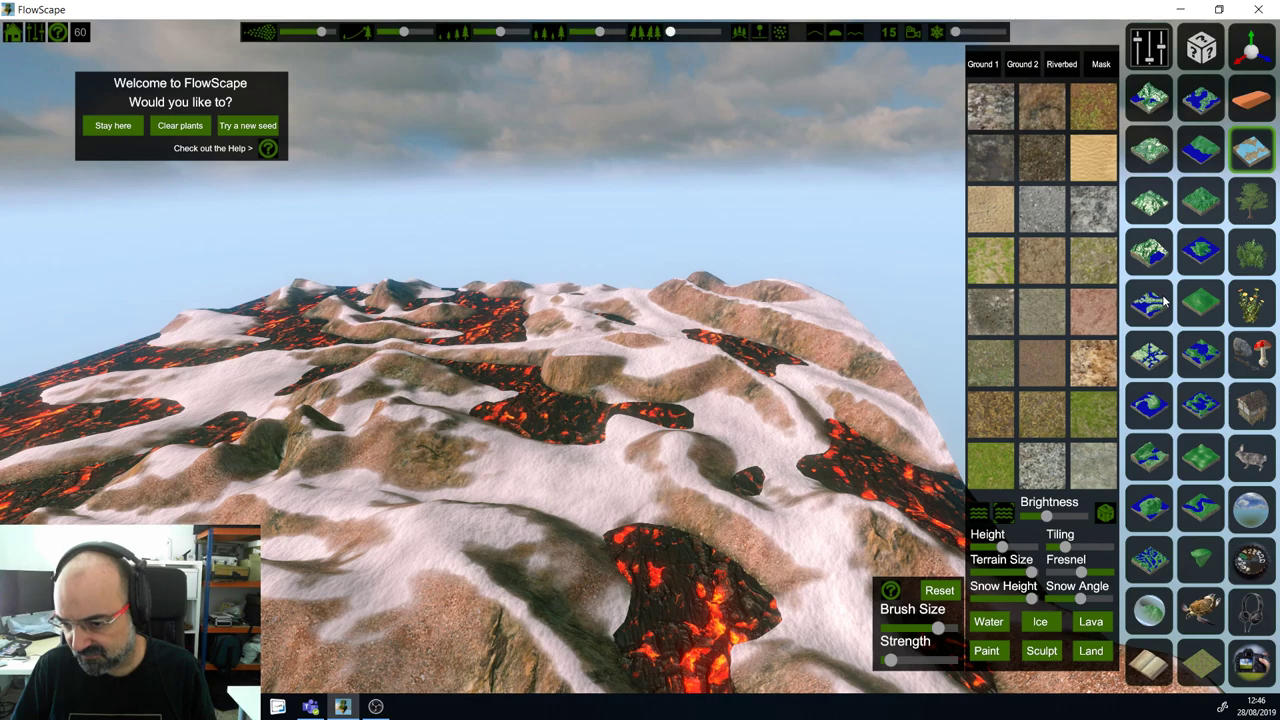
pyautogui.click(1195, 510)
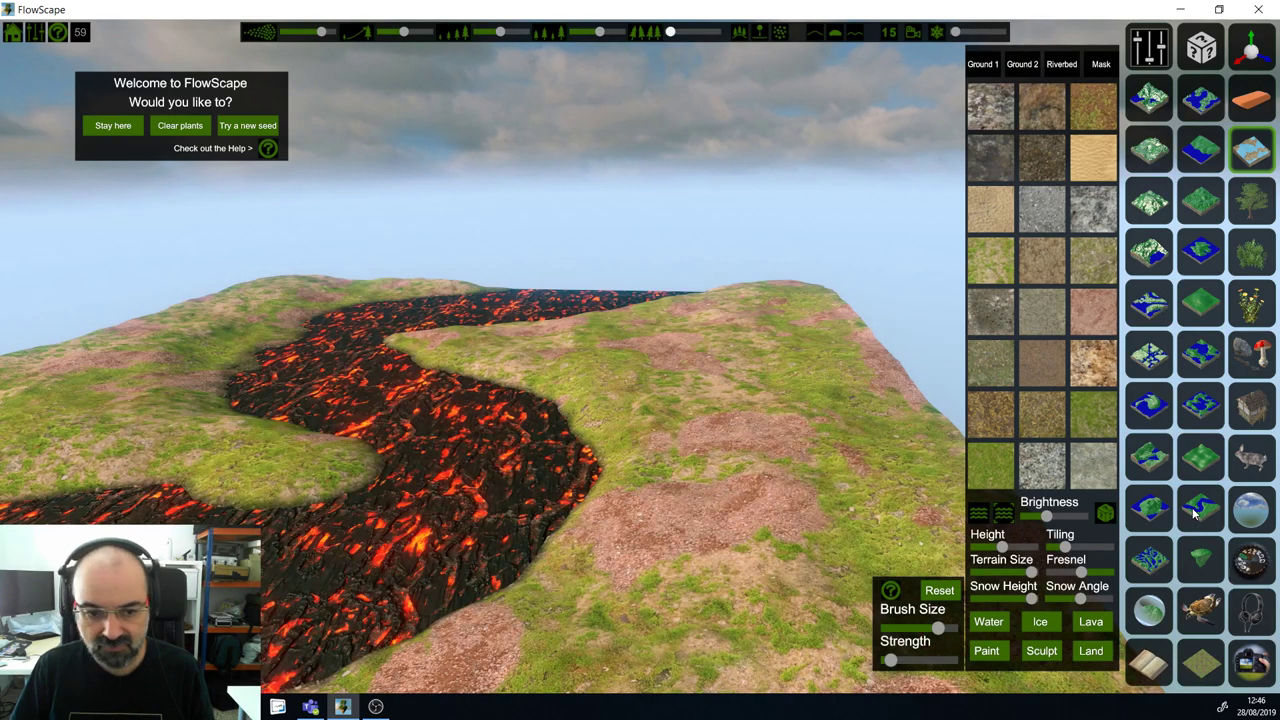
pyautogui.click(986, 634)
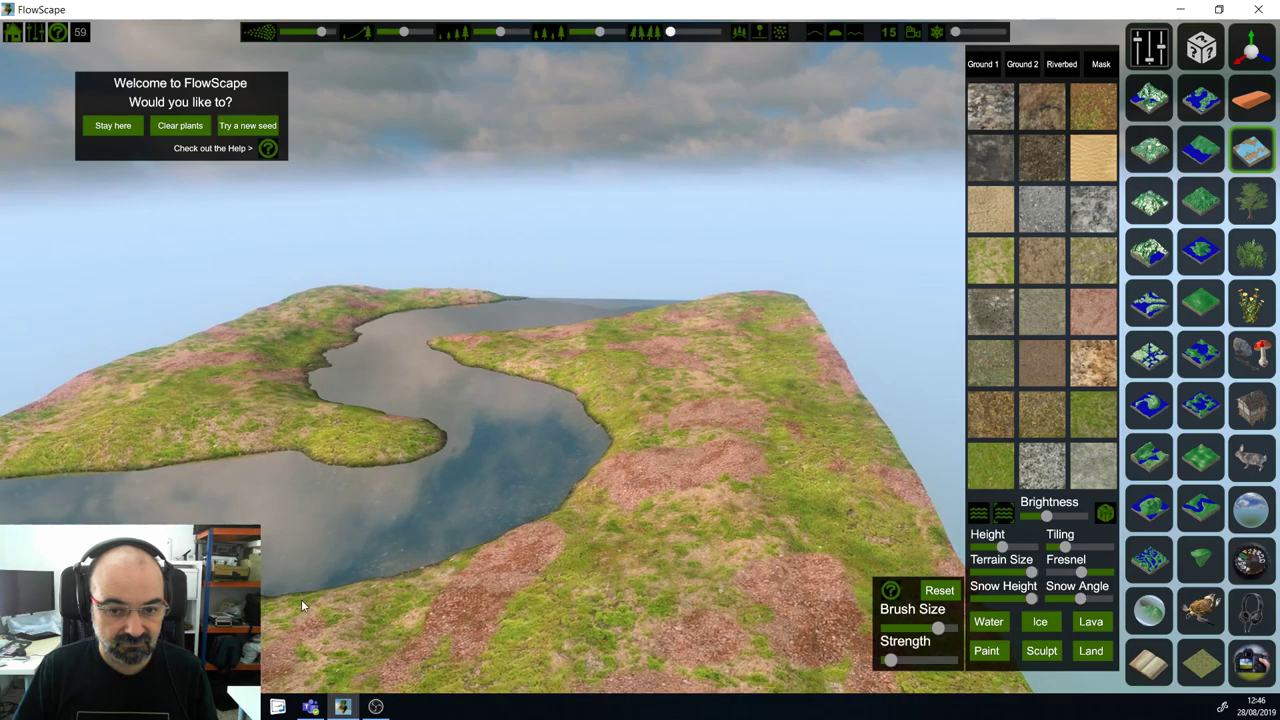
# Step: Plant one thin bare tree on the reddish patch beside the river bend and slightly raise two of the tree brush settings
pyautogui.click(1250, 203)
pyautogui.click(1165, 46)
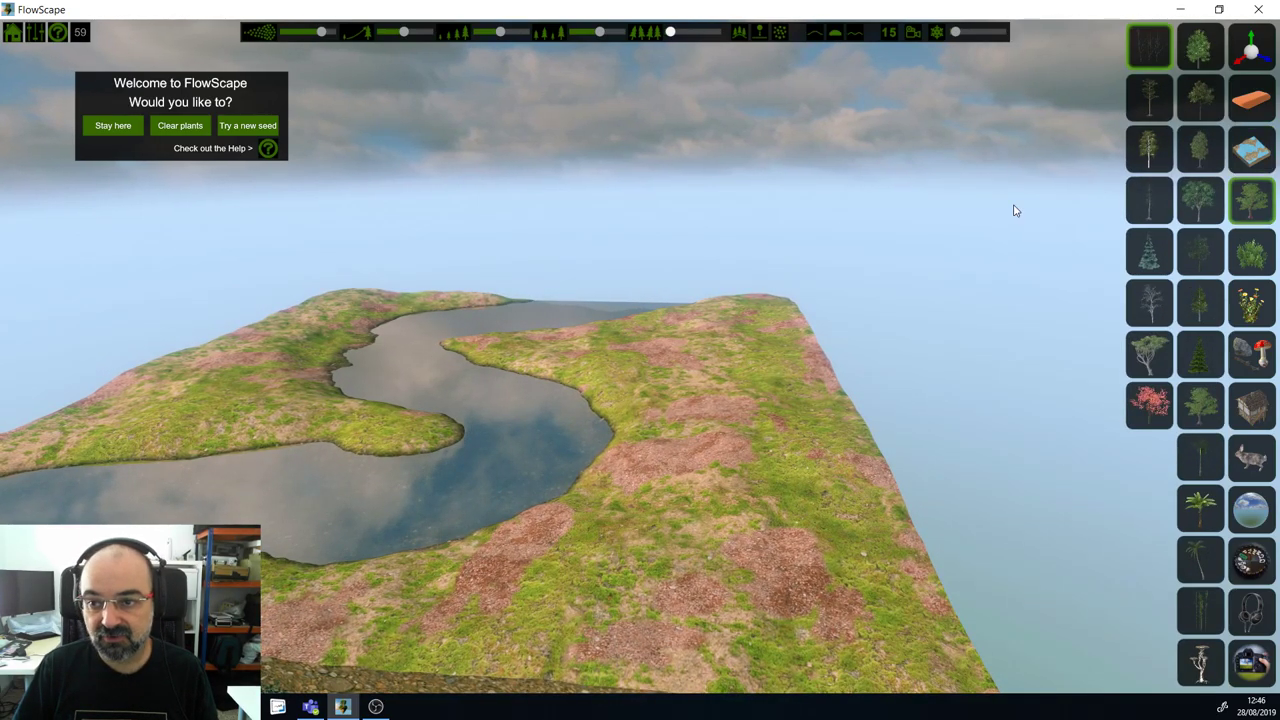
pyautogui.click(683, 472)
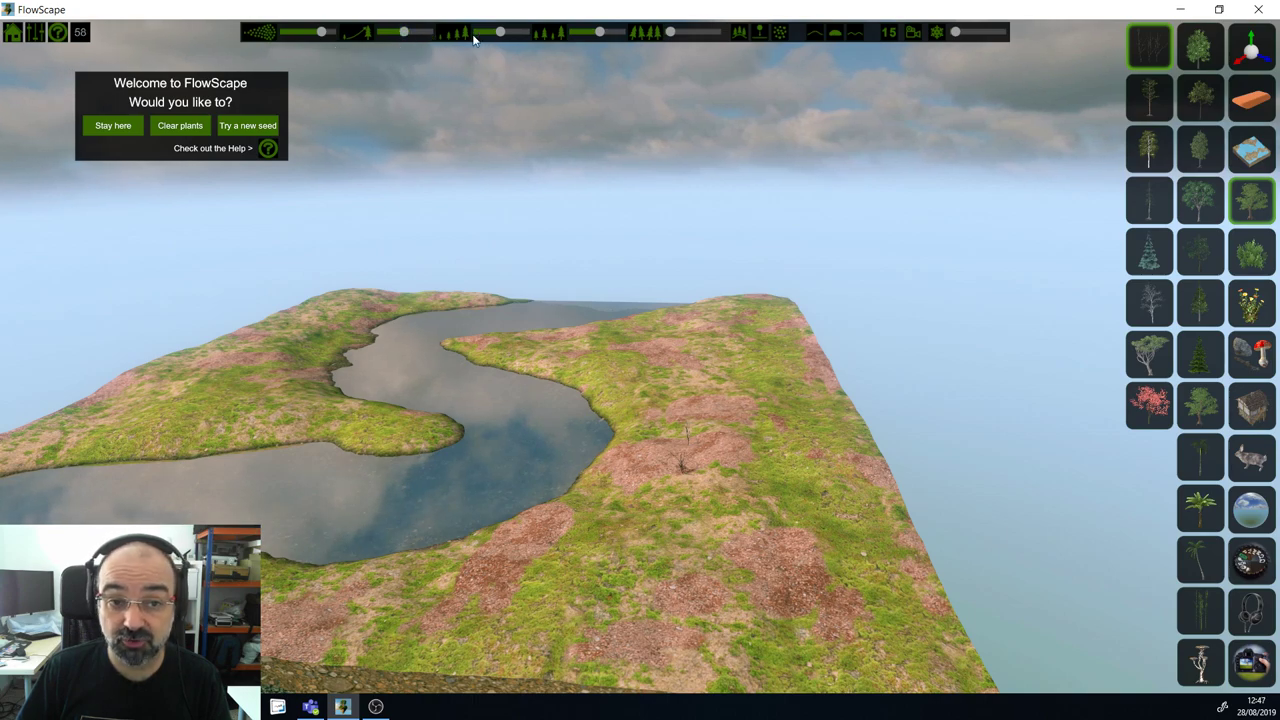
pyautogui.moveTo(501, 33); pyautogui.dragTo(520, 33)
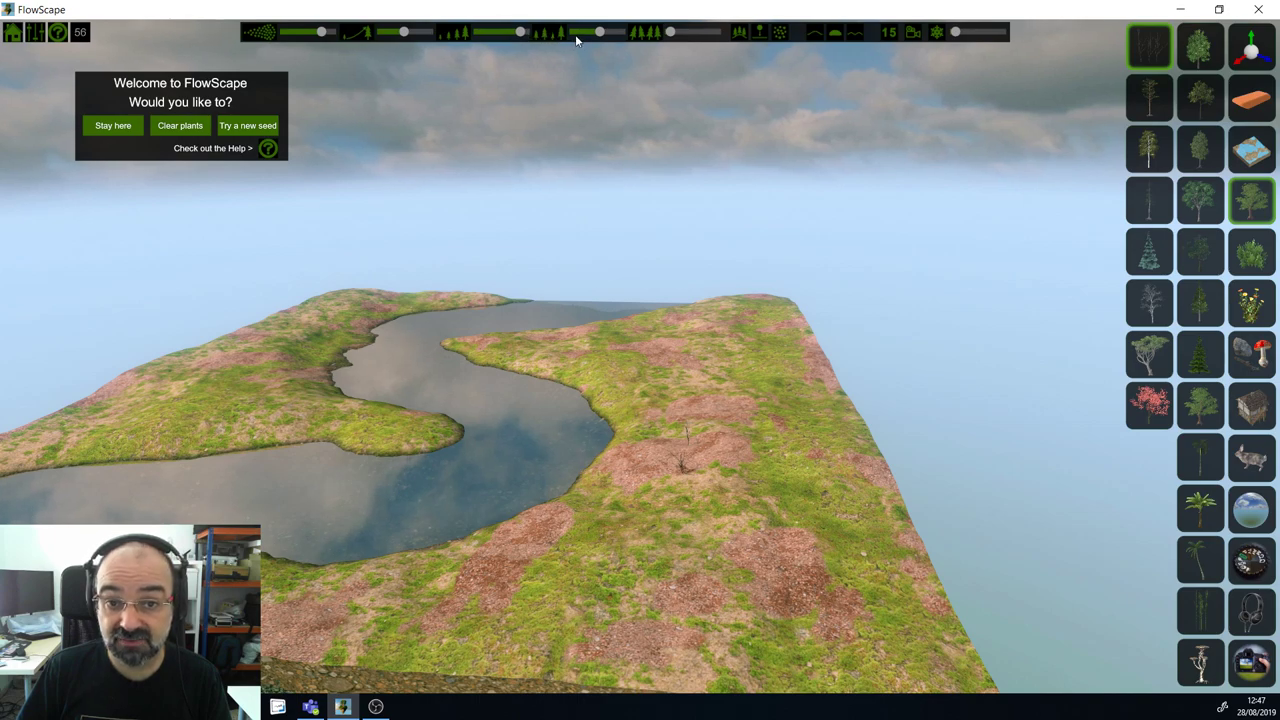
pyautogui.moveTo(674, 33); pyautogui.dragTo(678, 33)
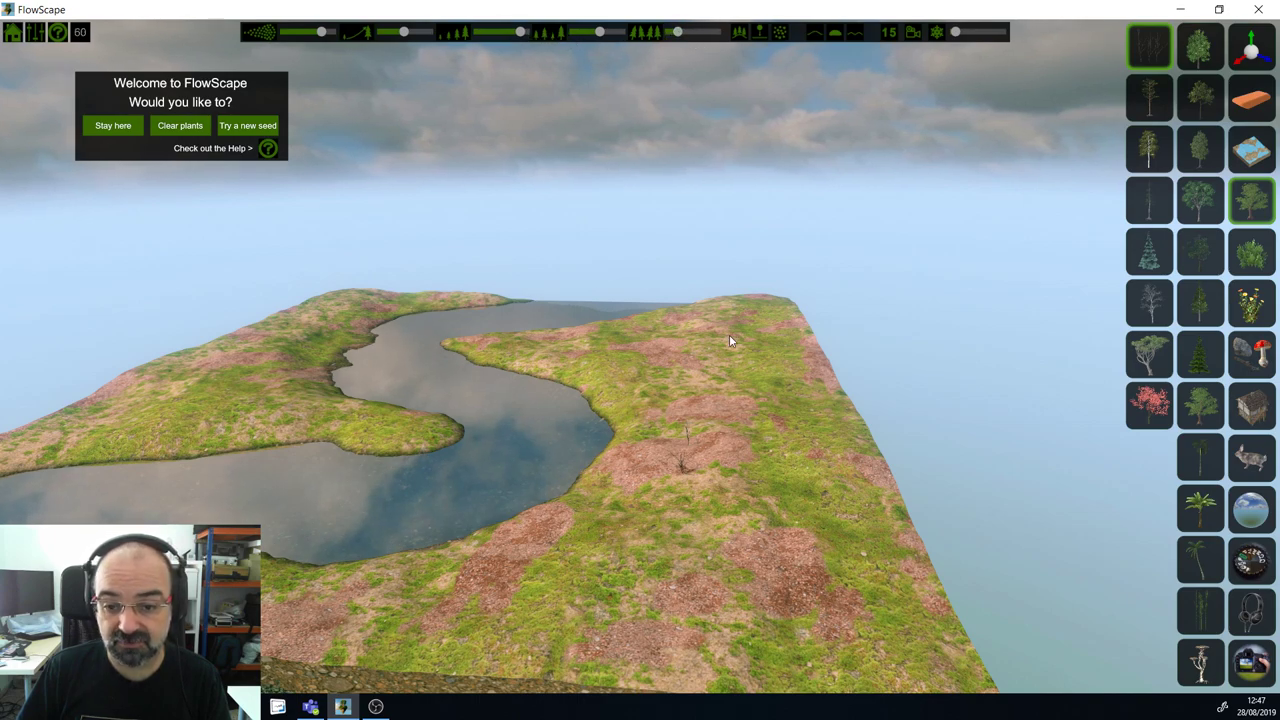
# Step: Plant thin bare trees across the wide riverbank and full green leafy trees on the land on both sides of the river
pyautogui.moveTo(729, 334)
pyautogui.mouseDown()
pyautogui.moveTo(744, 537)
pyautogui.moveTo(650, 593)
pyautogui.moveTo(266, 592)
pyautogui.mouseUp()
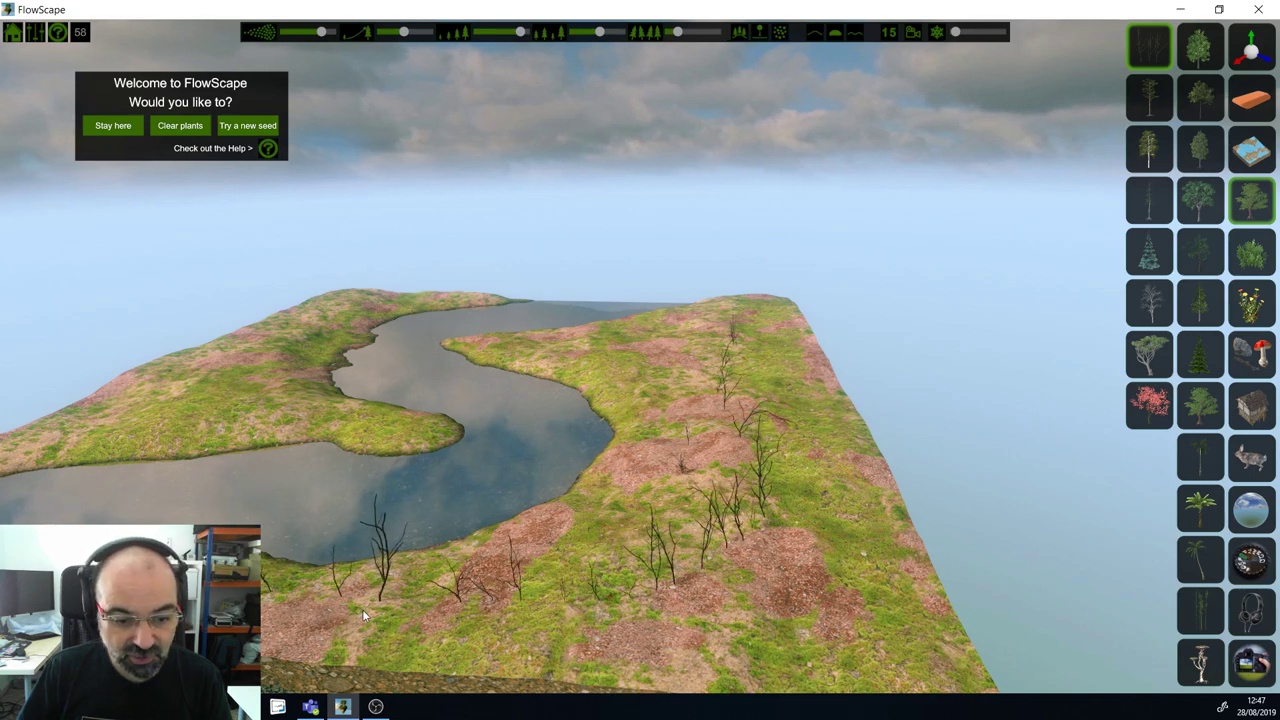
pyautogui.moveTo(659, 398)
pyautogui.mouseDown()
pyautogui.moveTo(617, 337)
pyautogui.moveTo(625, 310)
pyautogui.mouseUp()
pyautogui.click(1200, 47)
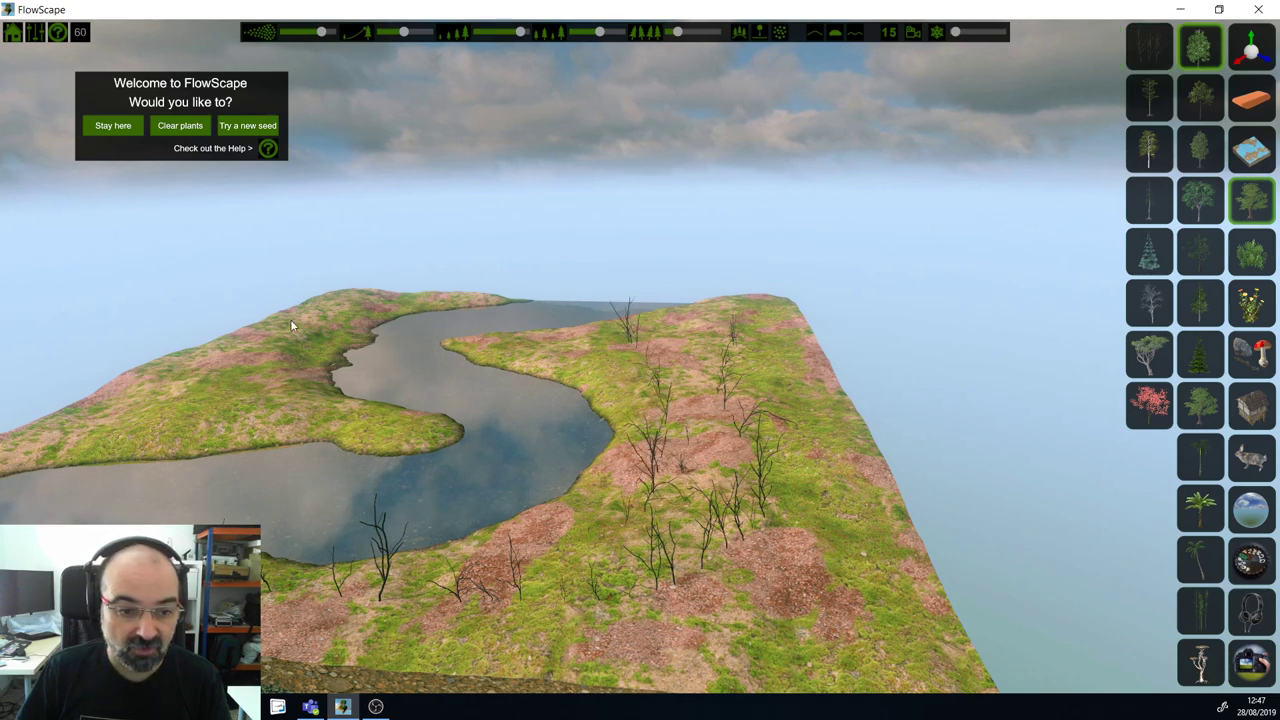
pyautogui.moveTo(345, 295)
pyautogui.mouseDown()
pyautogui.moveTo(101, 417)
pyautogui.moveTo(124, 471)
pyautogui.moveTo(291, 402)
pyautogui.mouseUp()
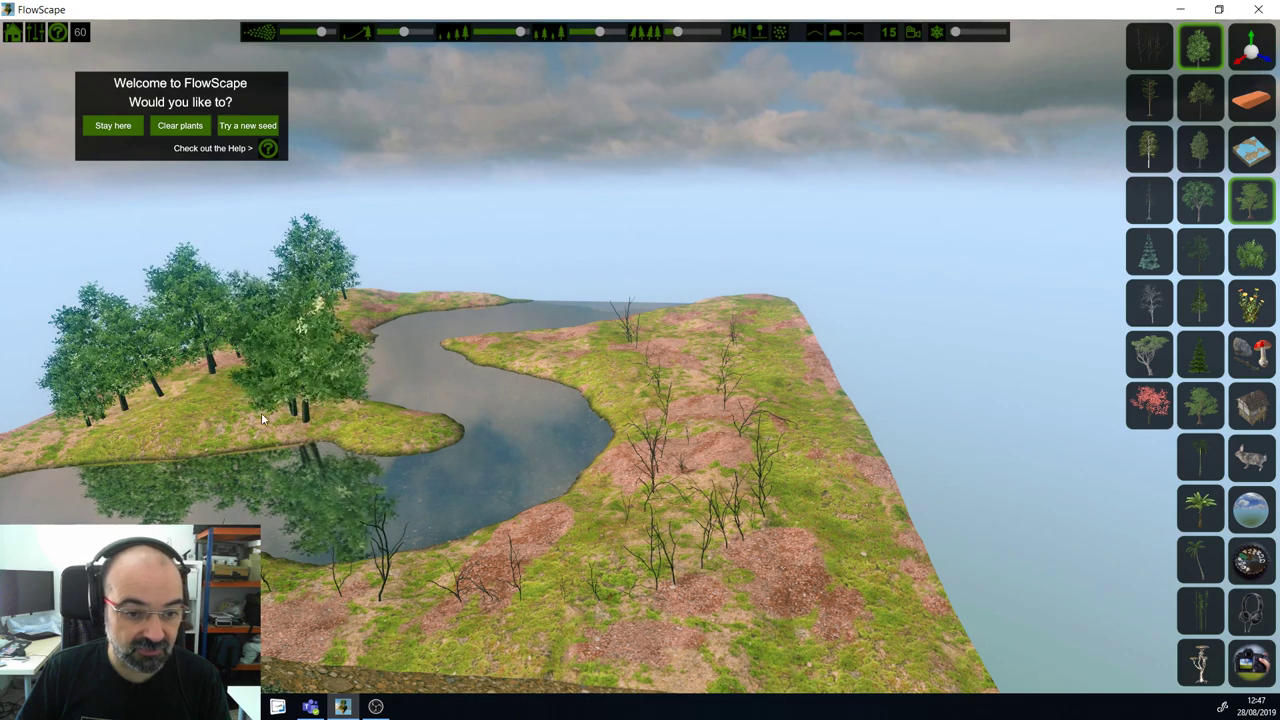
pyautogui.click(755, 302)
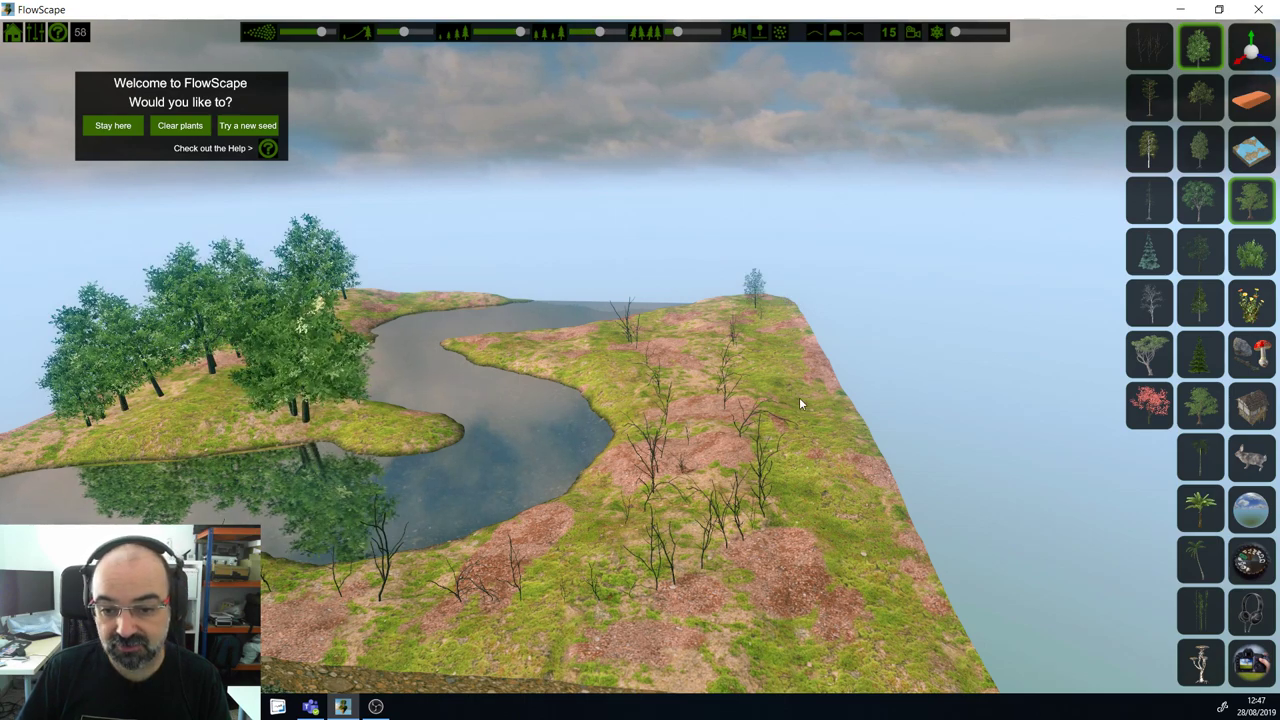
pyautogui.click(846, 431)
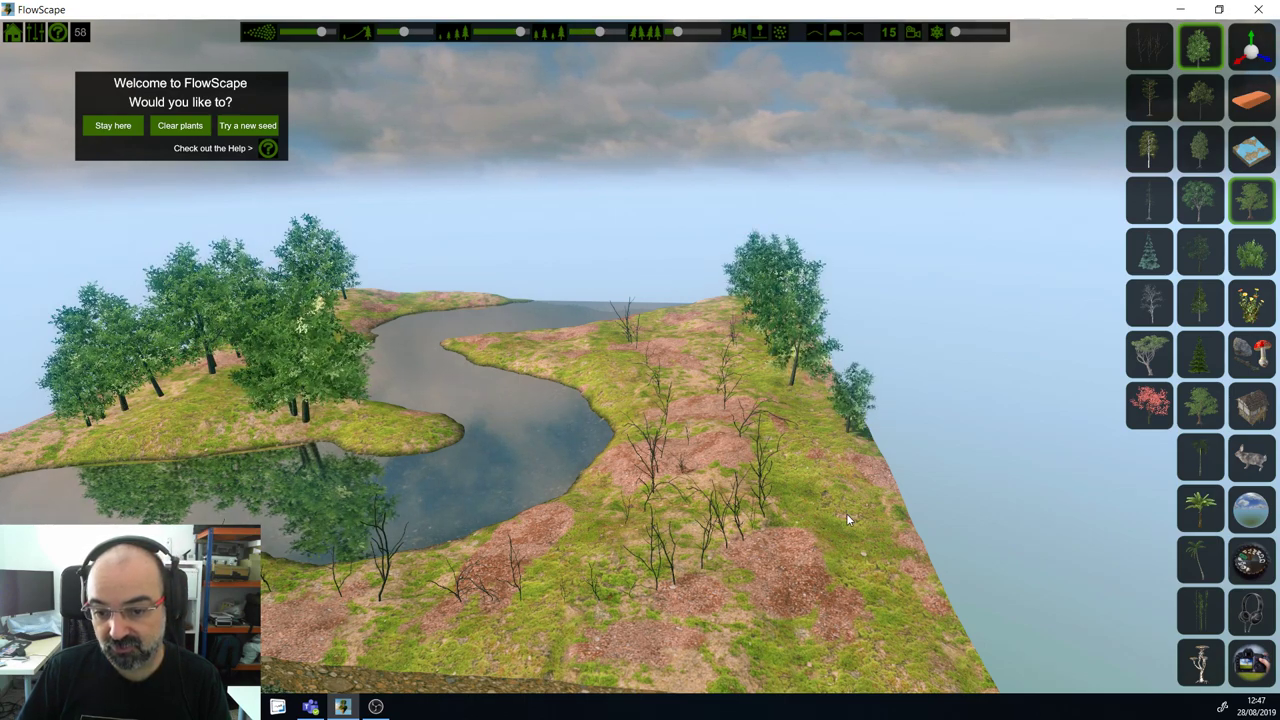
pyautogui.click(576, 585)
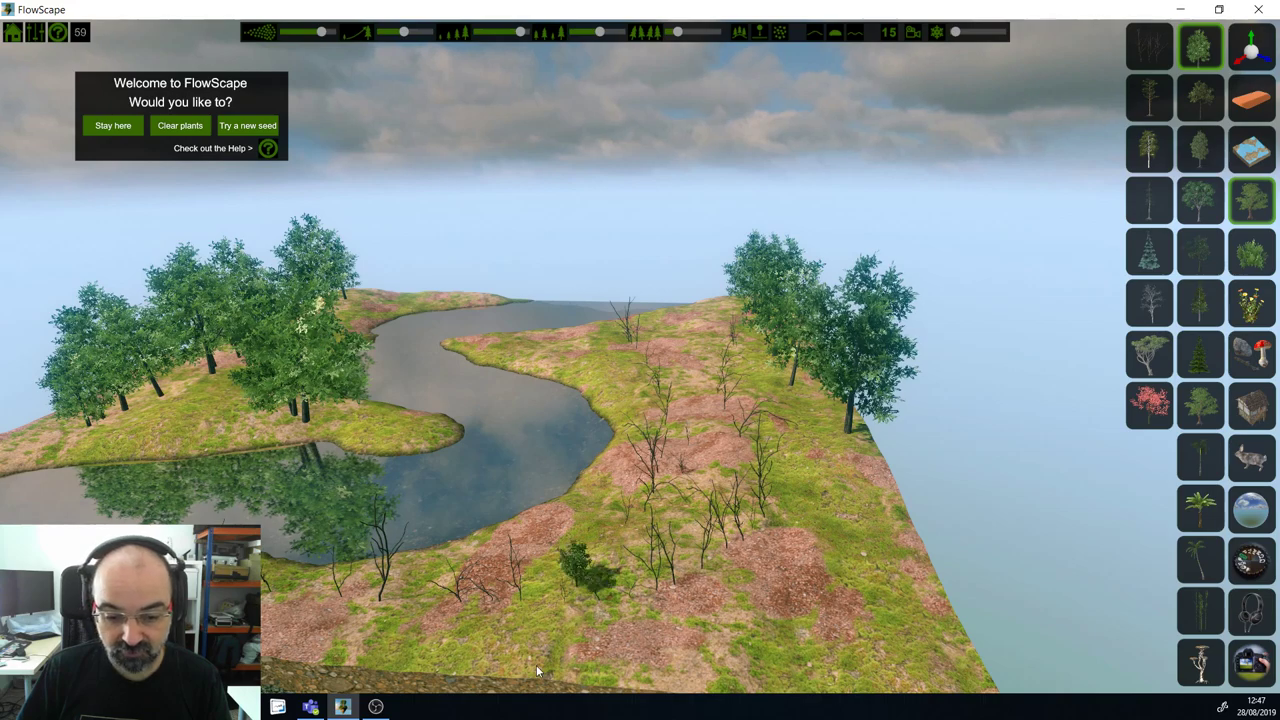
# Step: Plant dark broadleaf trees among the bare trees on the wide bank and dense dark green trees near its front edge
pyautogui.click(1200, 97)
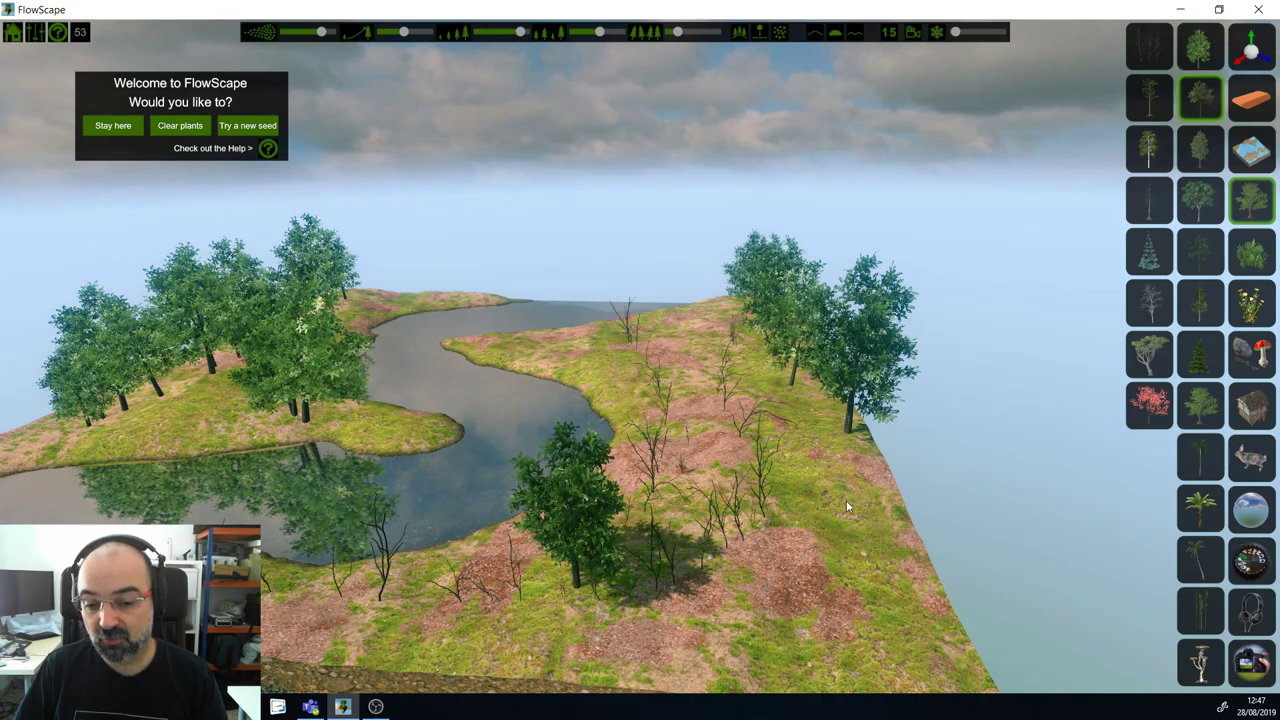
pyautogui.click(810, 501)
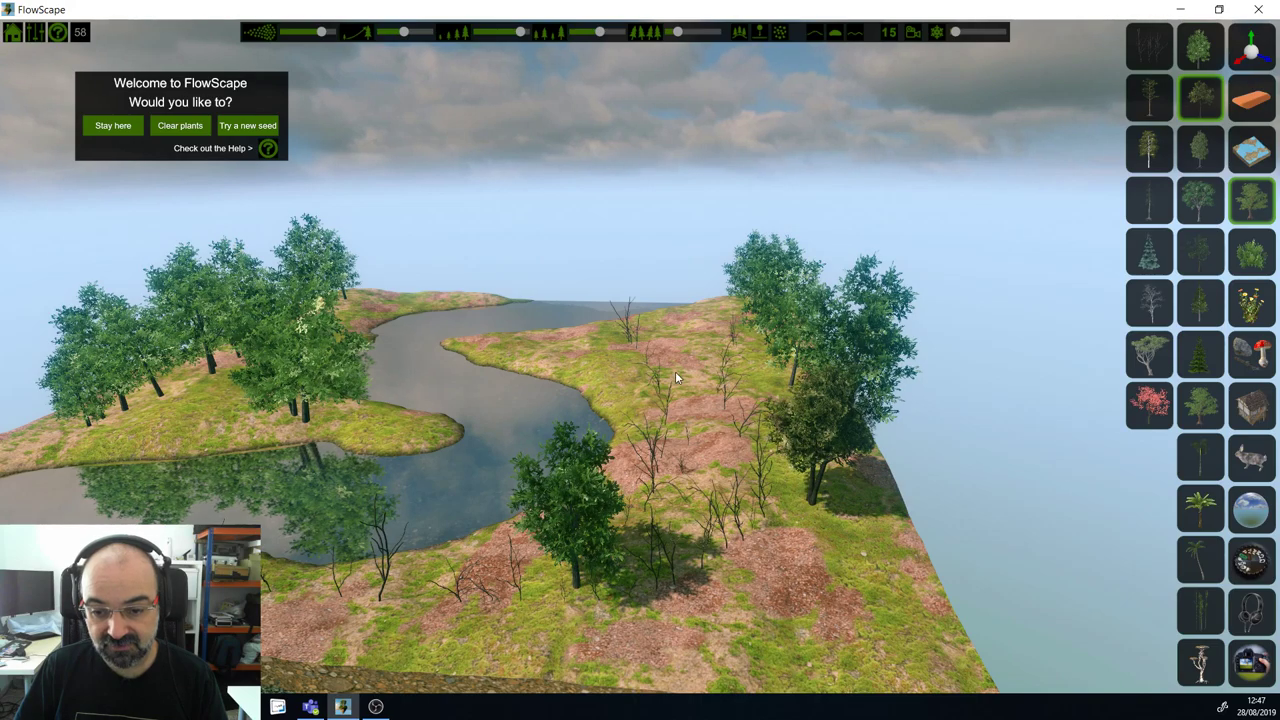
pyautogui.click(659, 335)
pyautogui.moveTo(662, 344)
pyautogui.mouseDown()
pyautogui.moveTo(699, 452)
pyautogui.moveTo(774, 552)
pyautogui.mouseUp()
pyautogui.click(1192, 150)
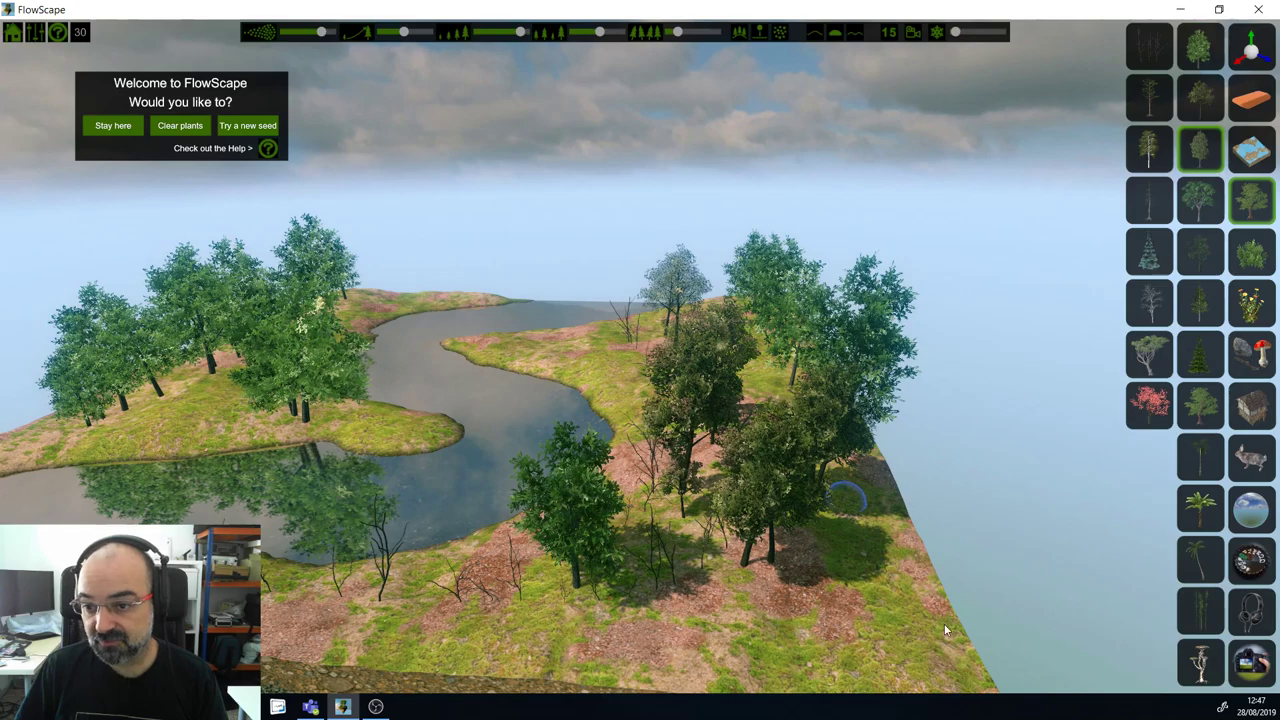
pyautogui.click(804, 627)
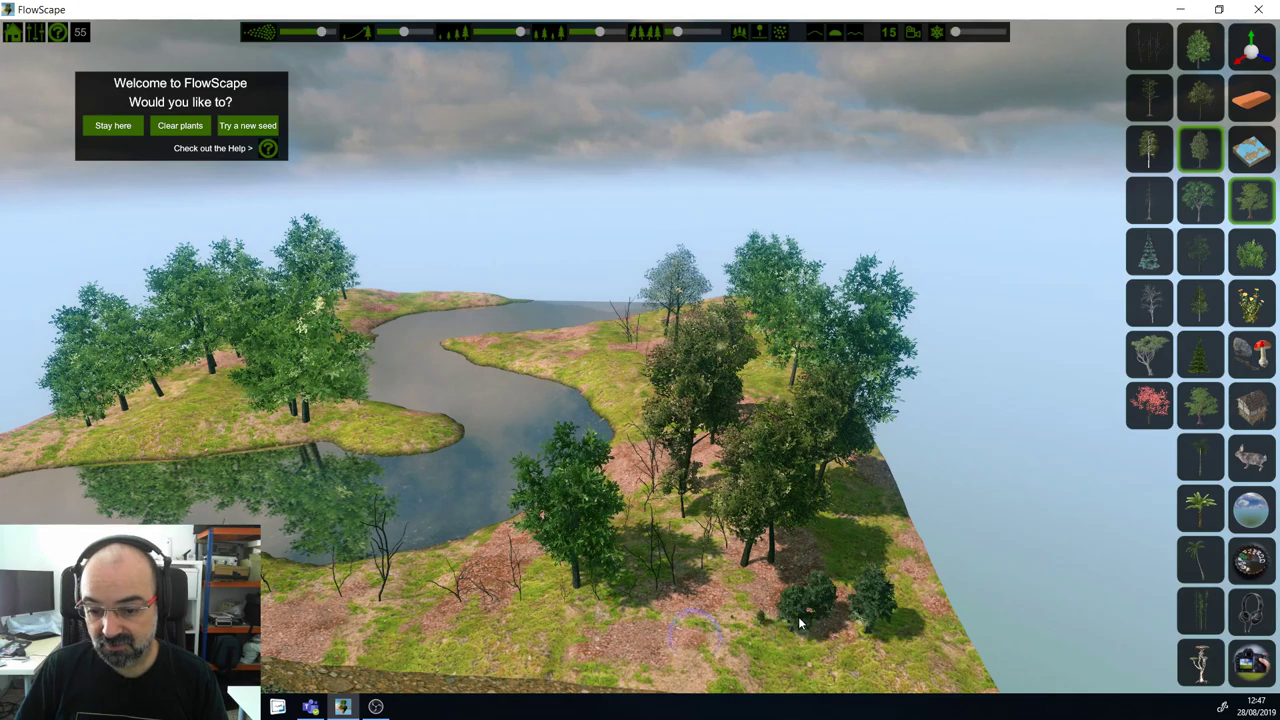
# Step: Plant a gnarled spreading tree and several red-leaved trees near the front edge, and slightly lower the third tree brush setting
pyautogui.click(1150, 350)
pyautogui.click(536, 622)
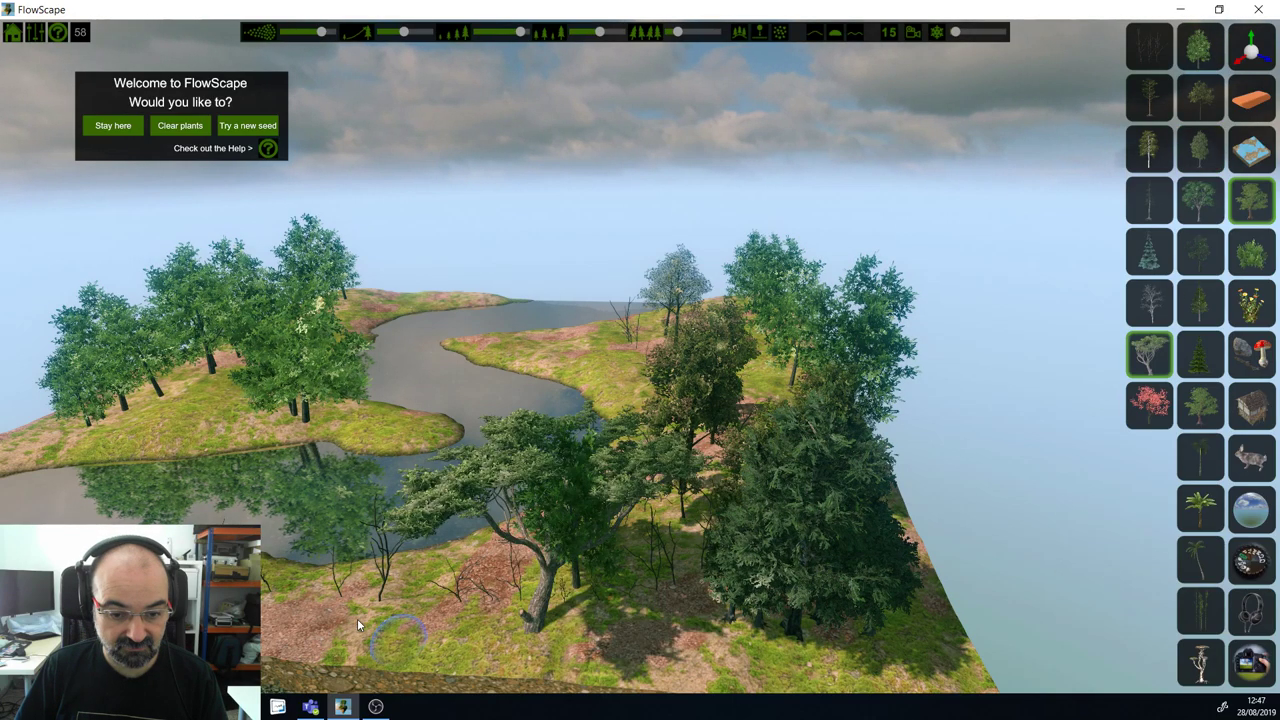
pyautogui.click(1149, 404)
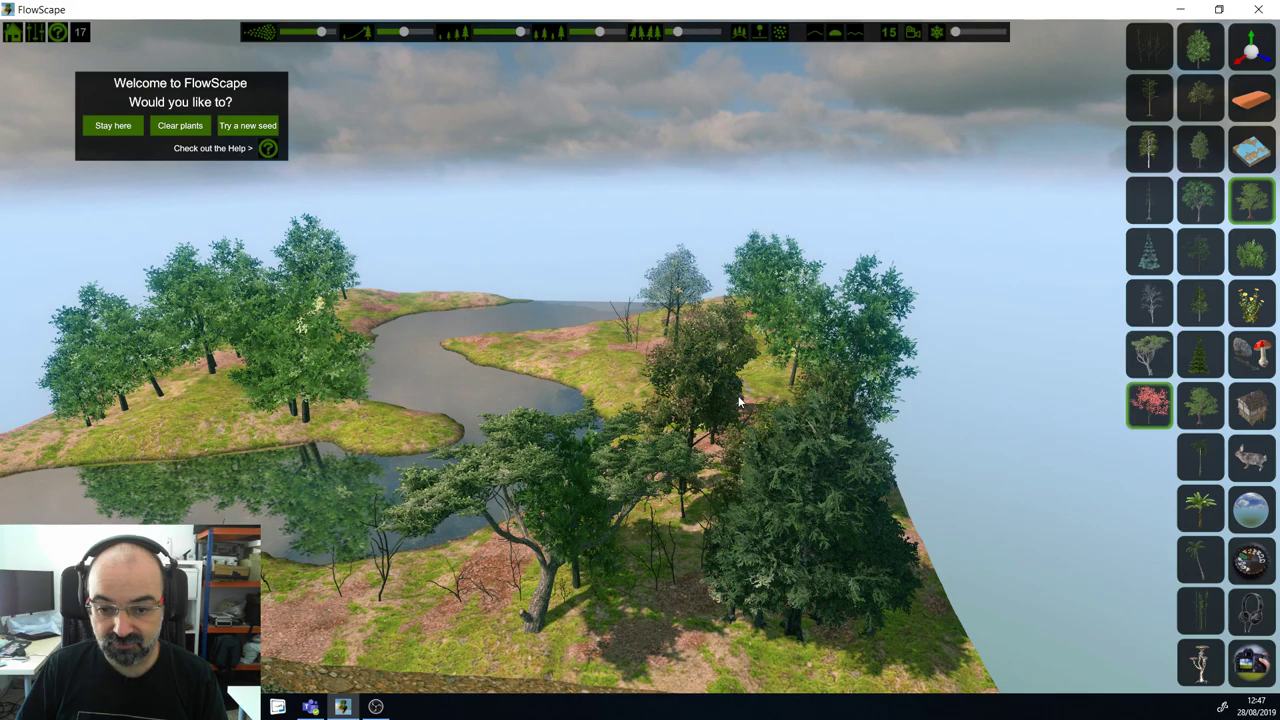
pyautogui.click(525, 615)
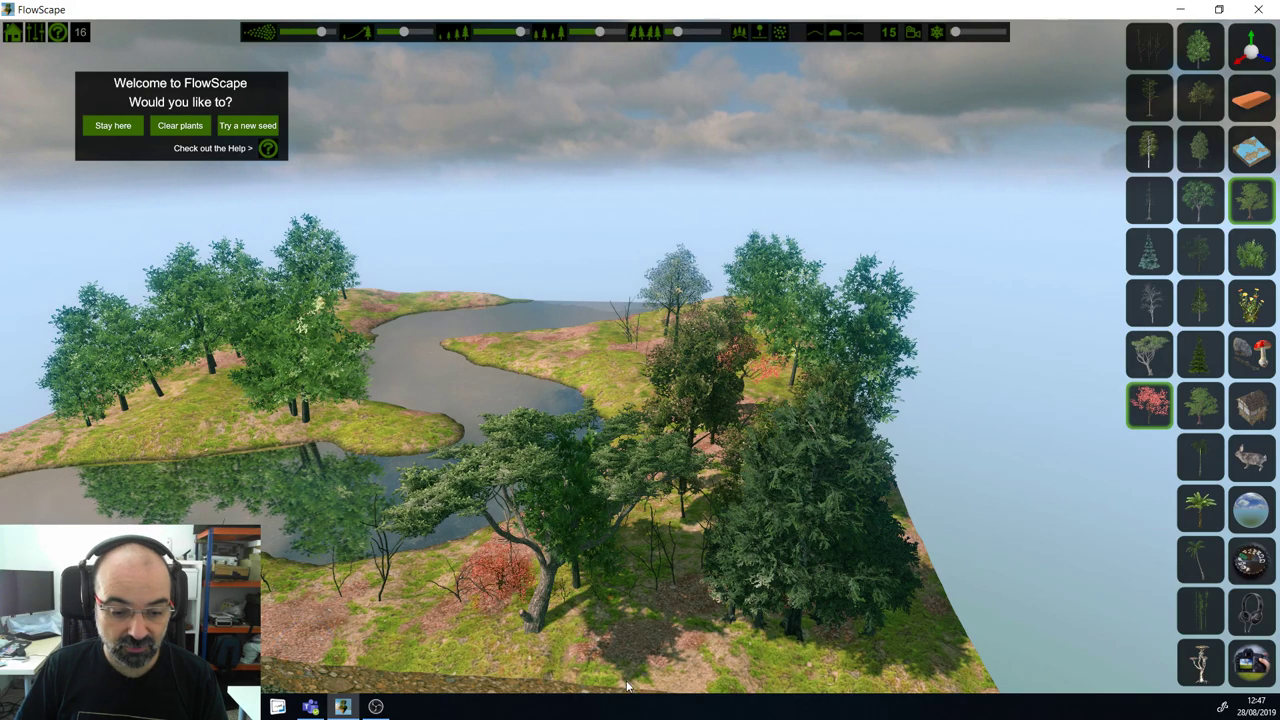
pyautogui.click(645, 645)
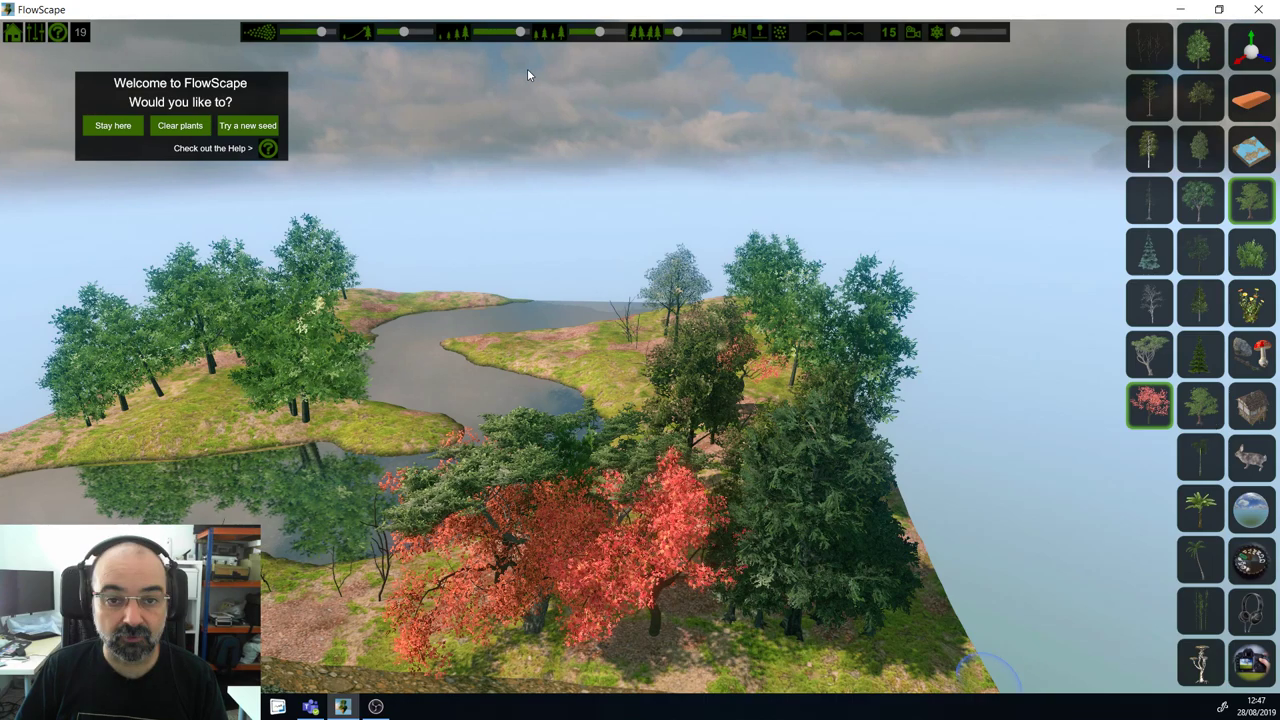
pyautogui.moveTo(520, 32); pyautogui.dragTo(492, 34)
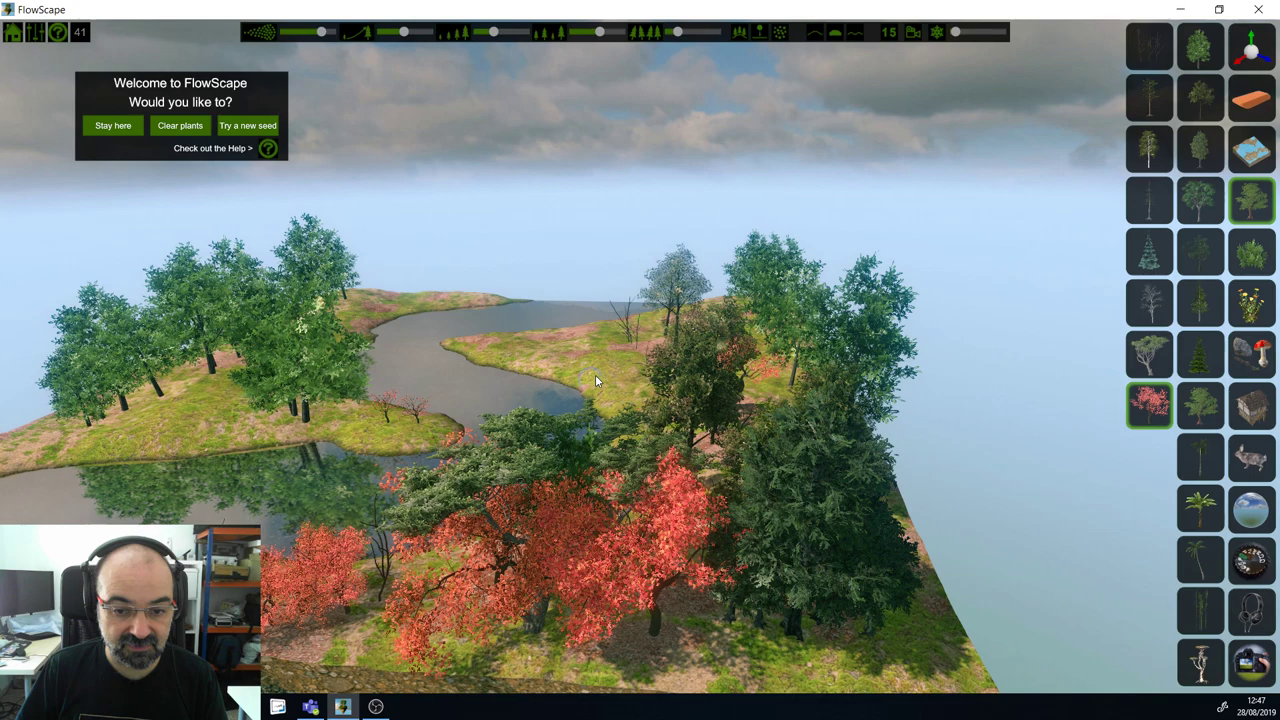
# Step: Plant the giant vine-wrapped tree on the spit inside the river bend and more trees of the same type around it
pyautogui.click(1200, 663)
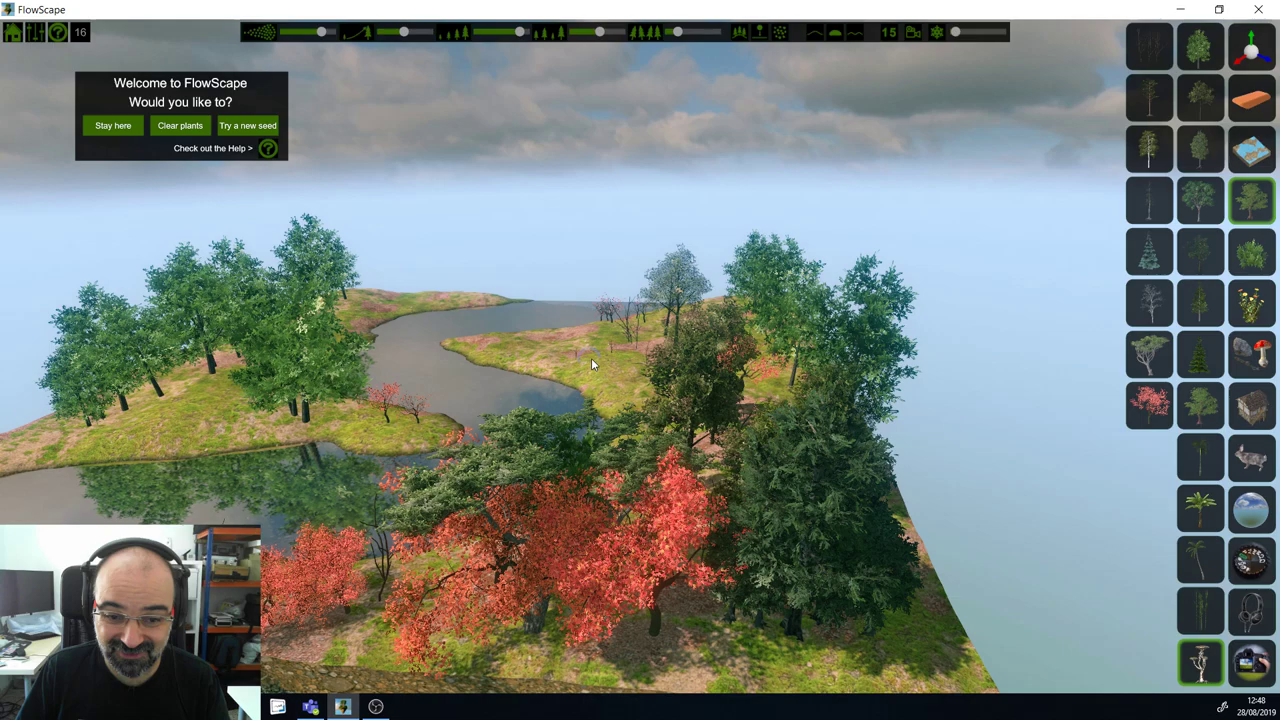
pyautogui.click(591, 358)
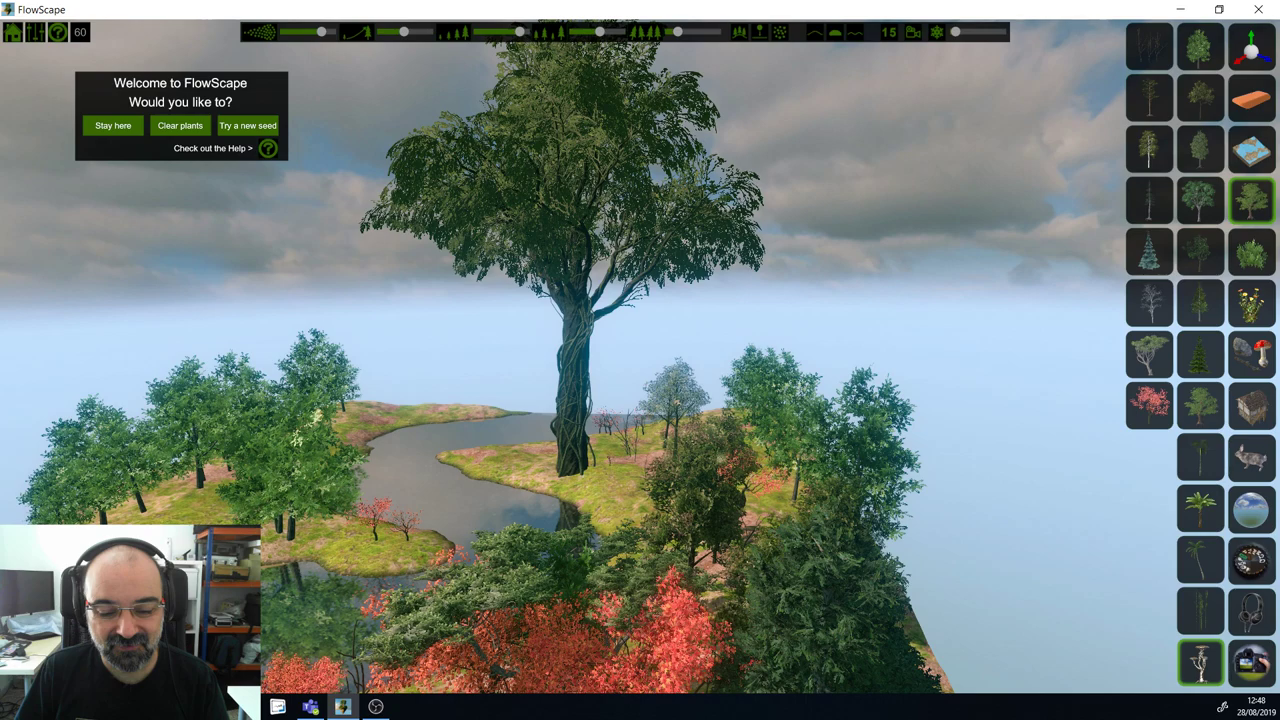
pyautogui.click(476, 499)
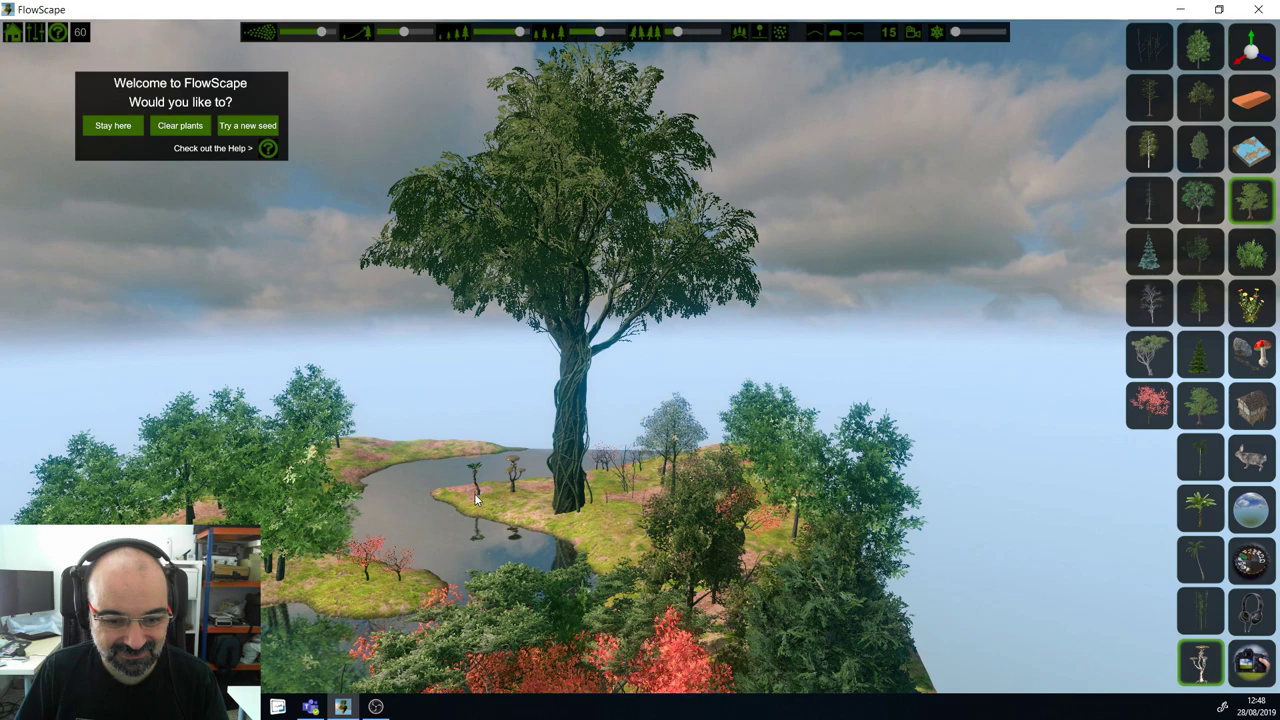
pyautogui.moveTo(476, 500); pyautogui.dragTo(700, 520)
pyautogui.scroll(-2, 700, 520)
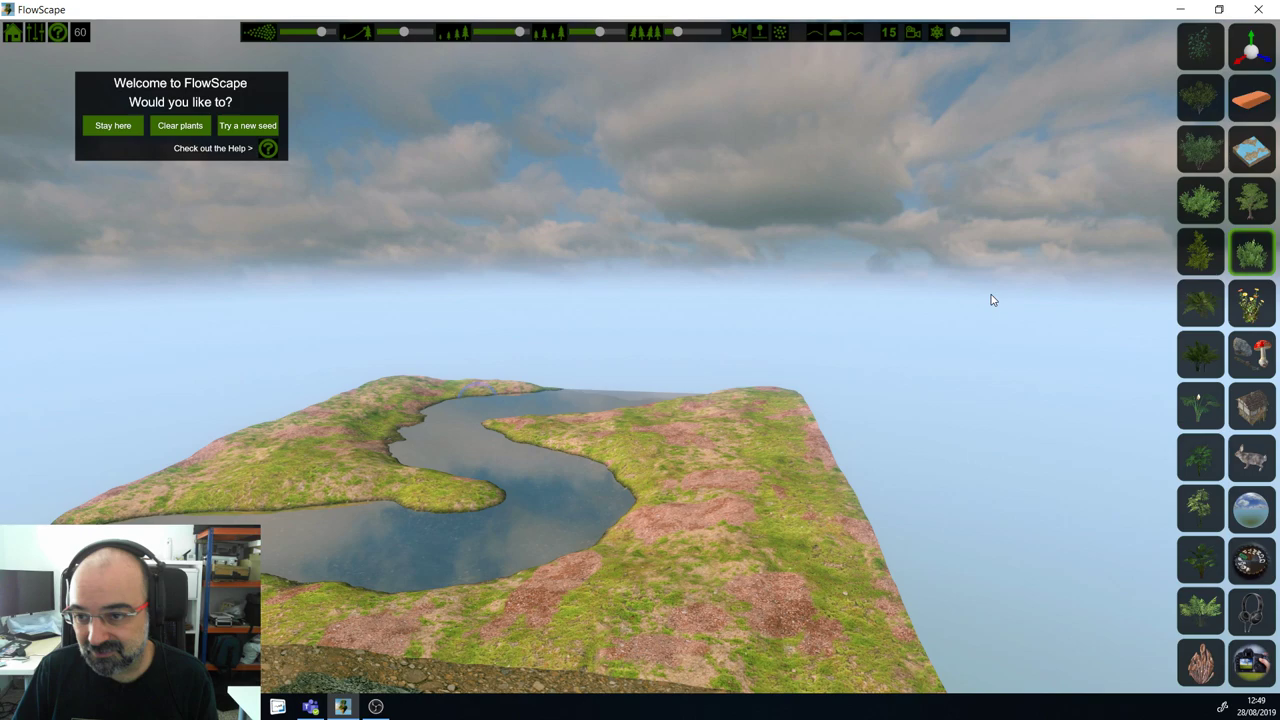
# Step: Plant small dark shrubs across the wide bank and light green leafy shrubs along the edge of the river bend
pyautogui.click(724, 490)
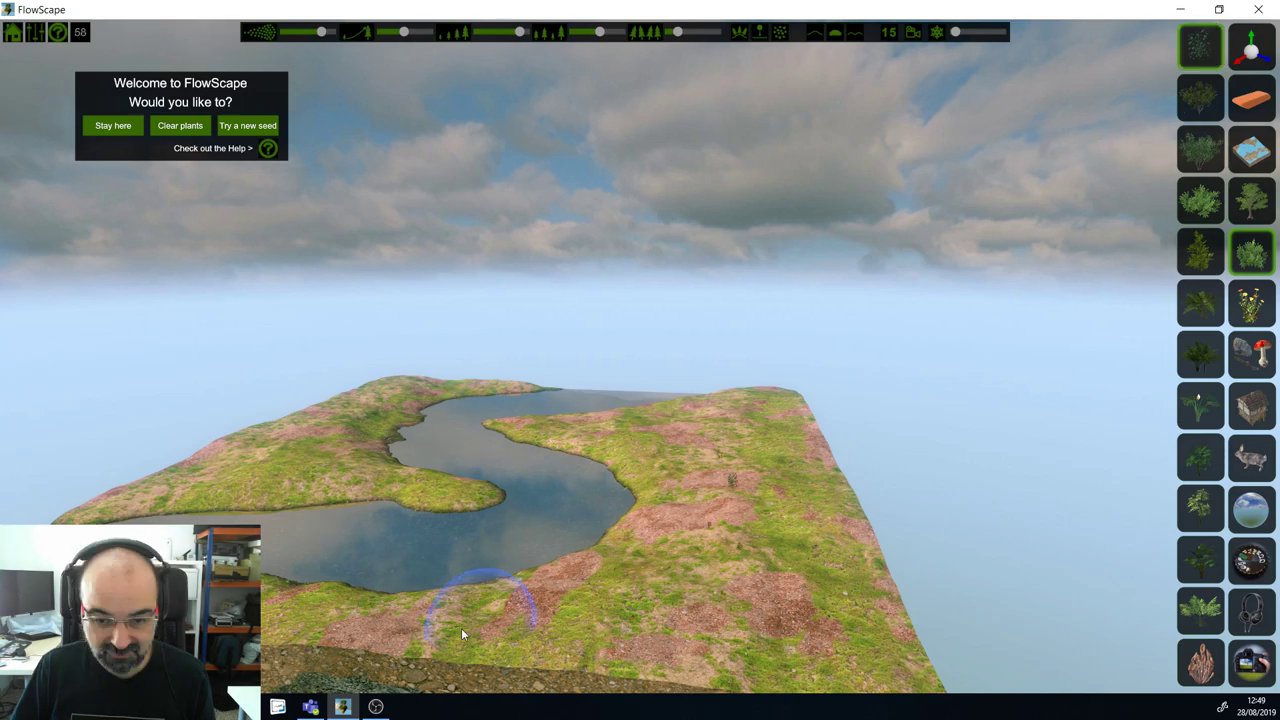
pyautogui.click(462, 630)
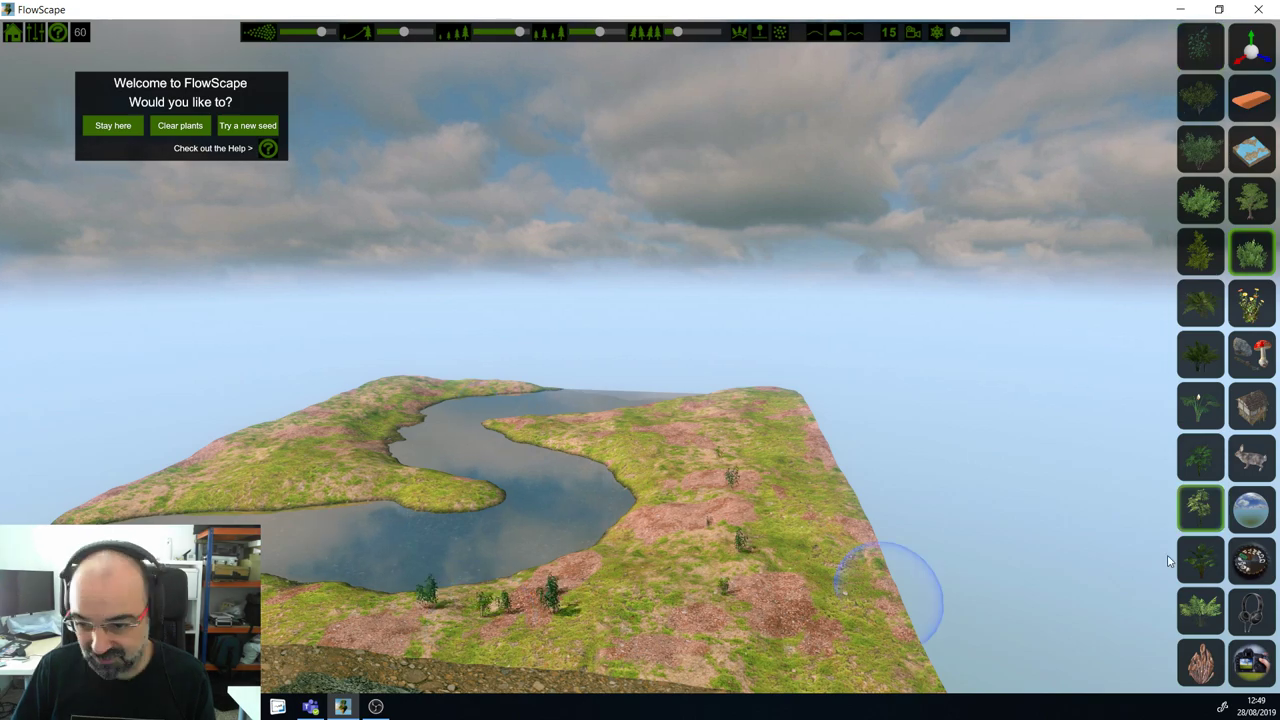
pyautogui.click(601, 544)
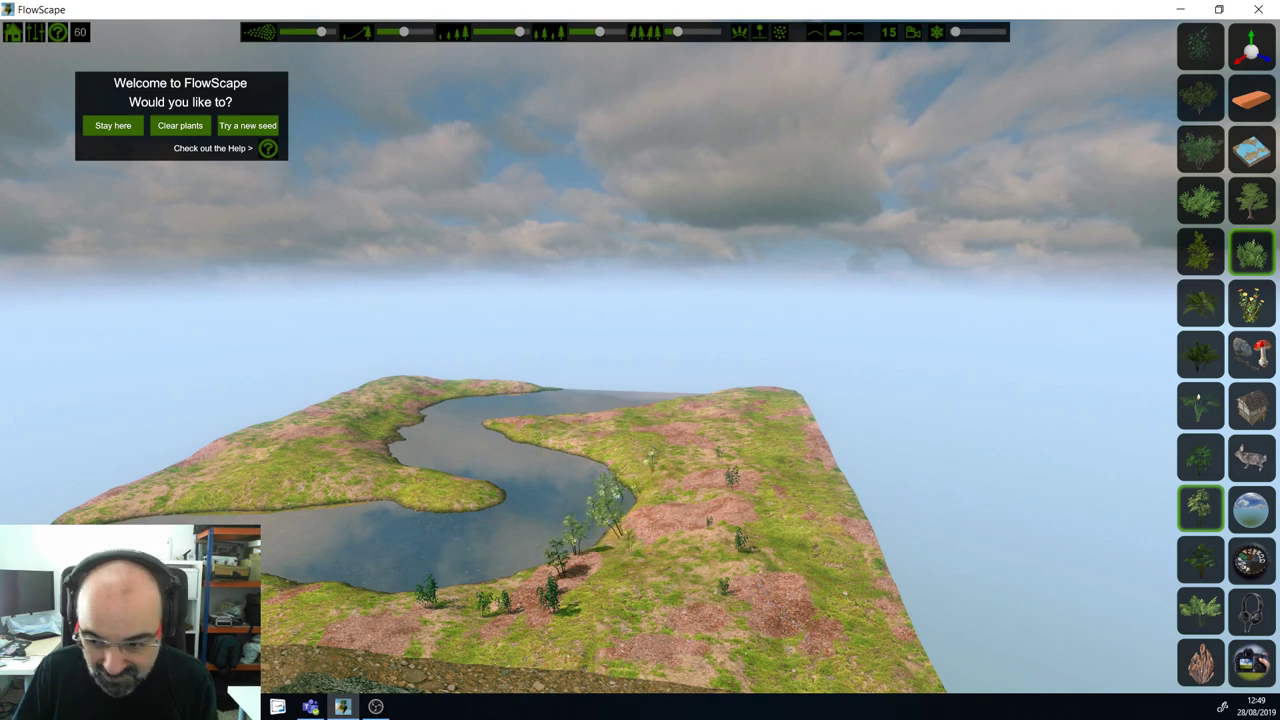
# Step: Scatter large exotic plants over both riverbanks and fill the near shore with ferns
pyautogui.click(1199, 677)
pyautogui.moveTo(655, 607)
pyautogui.mouseDown()
pyautogui.moveTo(392, 620)
pyautogui.moveTo(284, 600)
pyautogui.mouseUp()
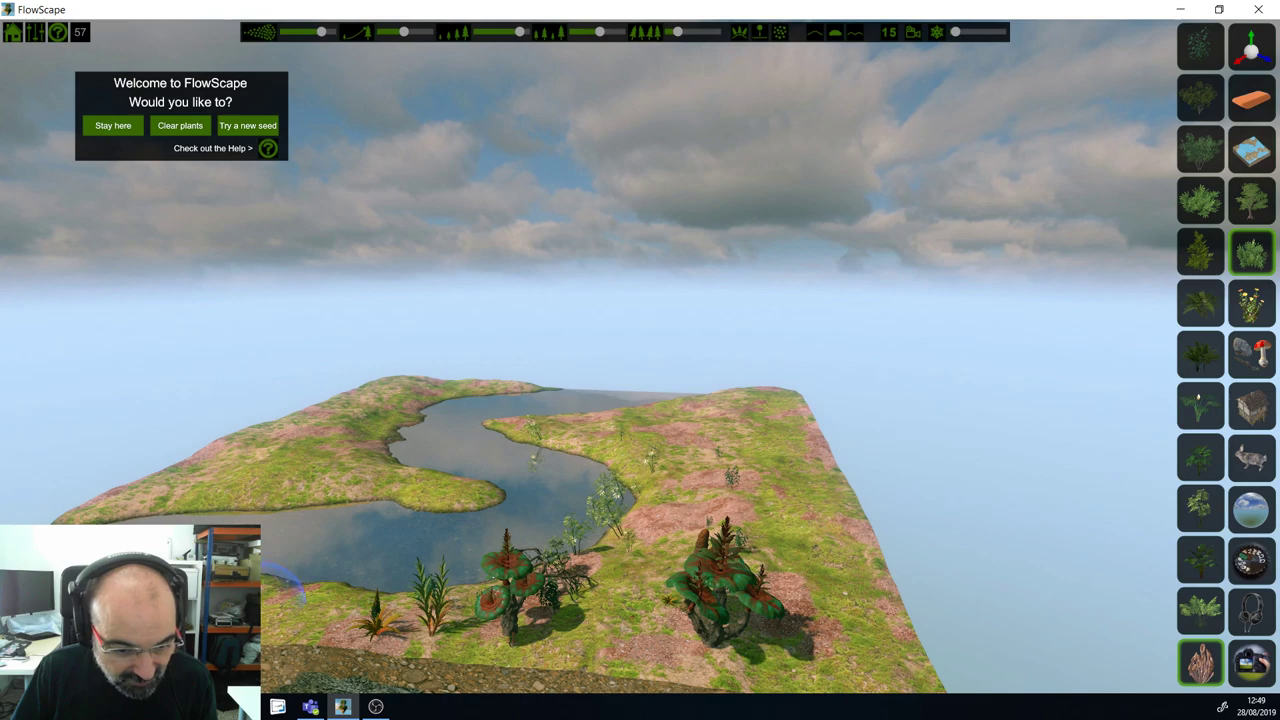
pyautogui.moveTo(803, 418)
pyautogui.mouseDown()
pyautogui.moveTo(776, 520)
pyautogui.moveTo(820, 653)
pyautogui.moveTo(790, 660)
pyautogui.moveTo(593, 631)
pyautogui.moveTo(695, 492)
pyautogui.moveTo(660, 402)
pyautogui.moveTo(478, 403)
pyautogui.moveTo(422, 374)
pyautogui.moveTo(287, 437)
pyautogui.moveTo(265, 481)
pyautogui.moveTo(413, 492)
pyautogui.moveTo(362, 438)
pyautogui.moveTo(367, 404)
pyautogui.moveTo(265, 486)
pyautogui.moveTo(225, 488)
pyautogui.mouseUp()
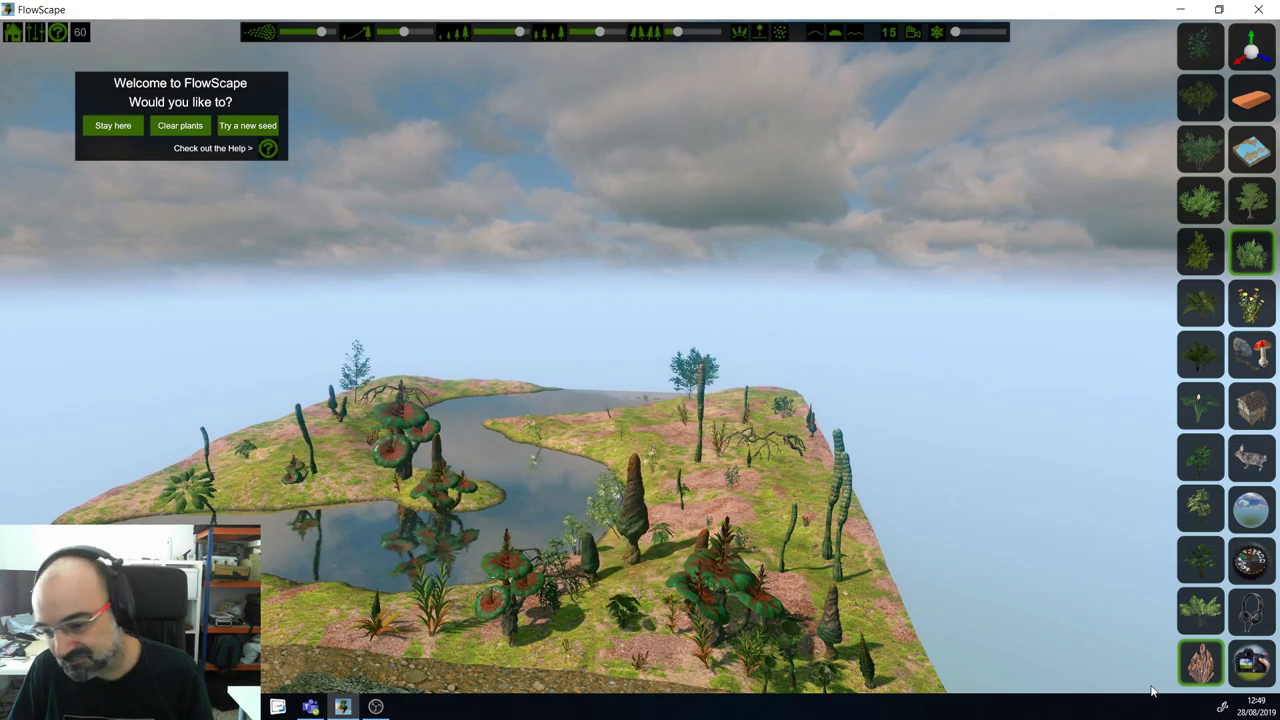
pyautogui.click(1200, 610)
pyautogui.moveTo(471, 644); pyautogui.dragTo(330, 621)
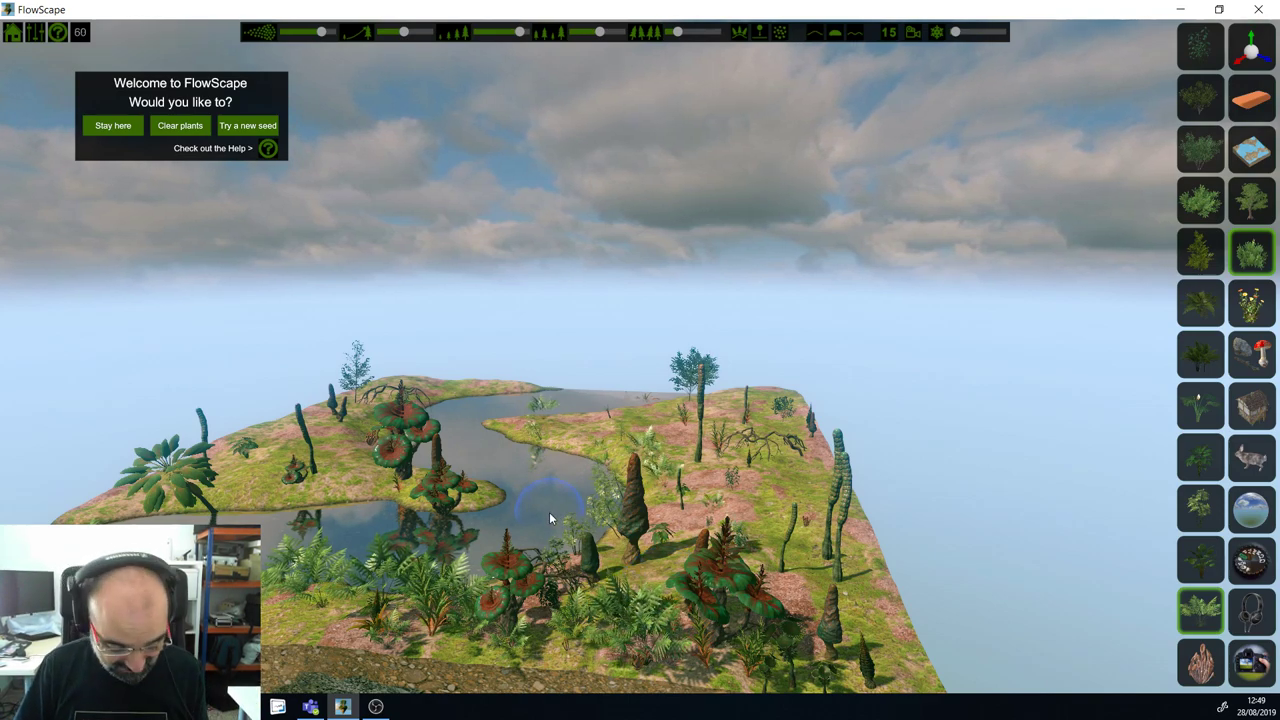
# Step: Undo all the fern, exotic plant and shrub plantings on the river landscape
pyautogui.hotkey('ctrl', 'z')
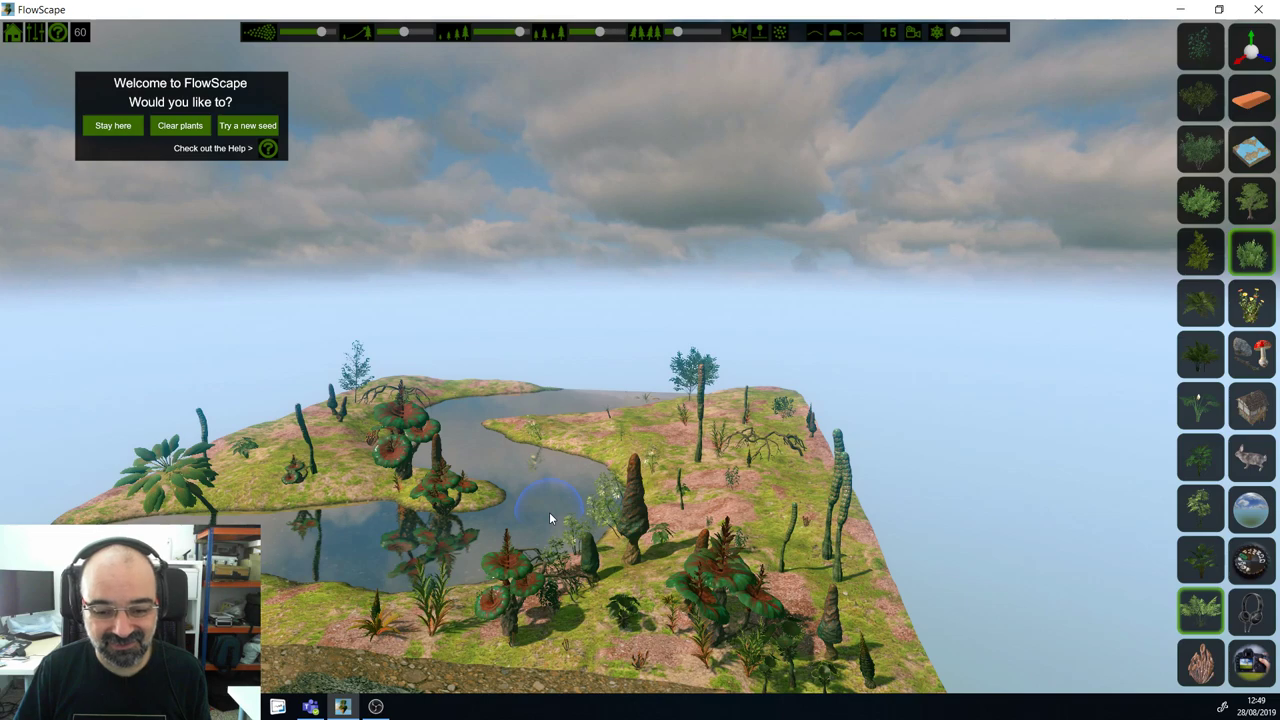
pyautogui.hotkey('ctrl', 'z')
pyautogui.hotkey('ctrl', 'z')
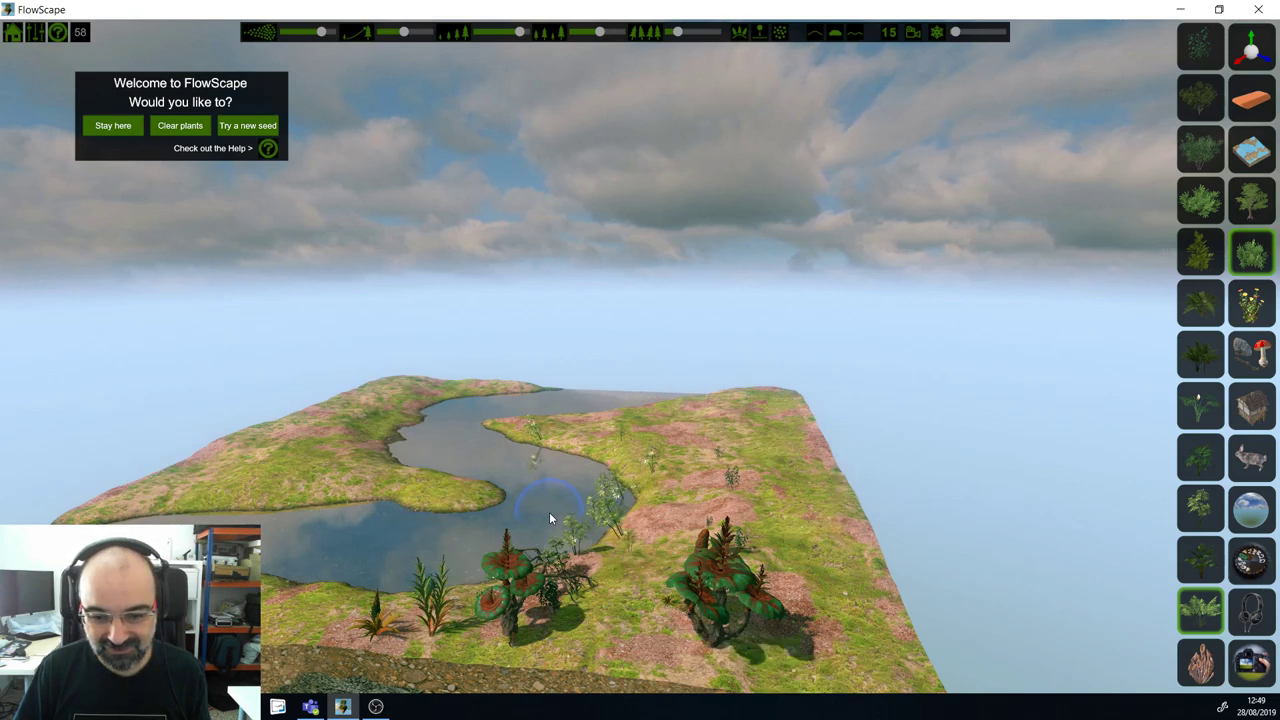
pyautogui.hotkey('ctrl', 'z')
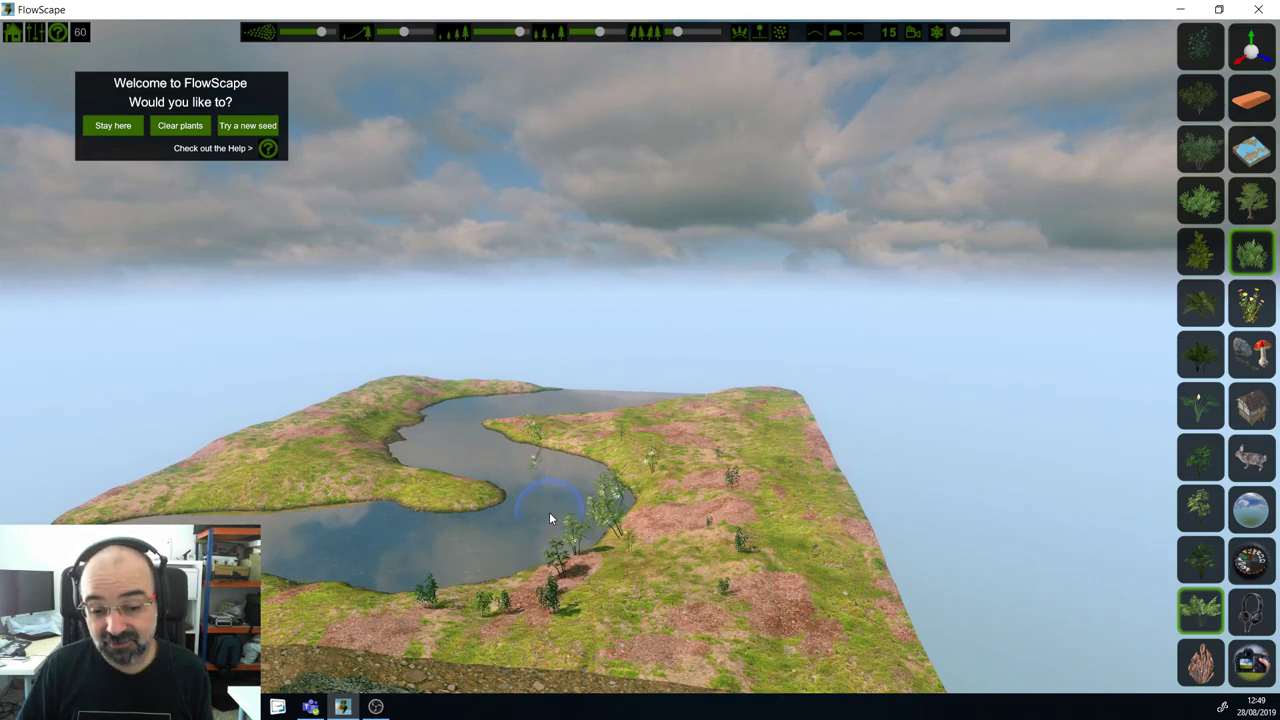
pyautogui.hotkey('ctrl', 'z')
pyautogui.hotkey('ctrl', 'z')
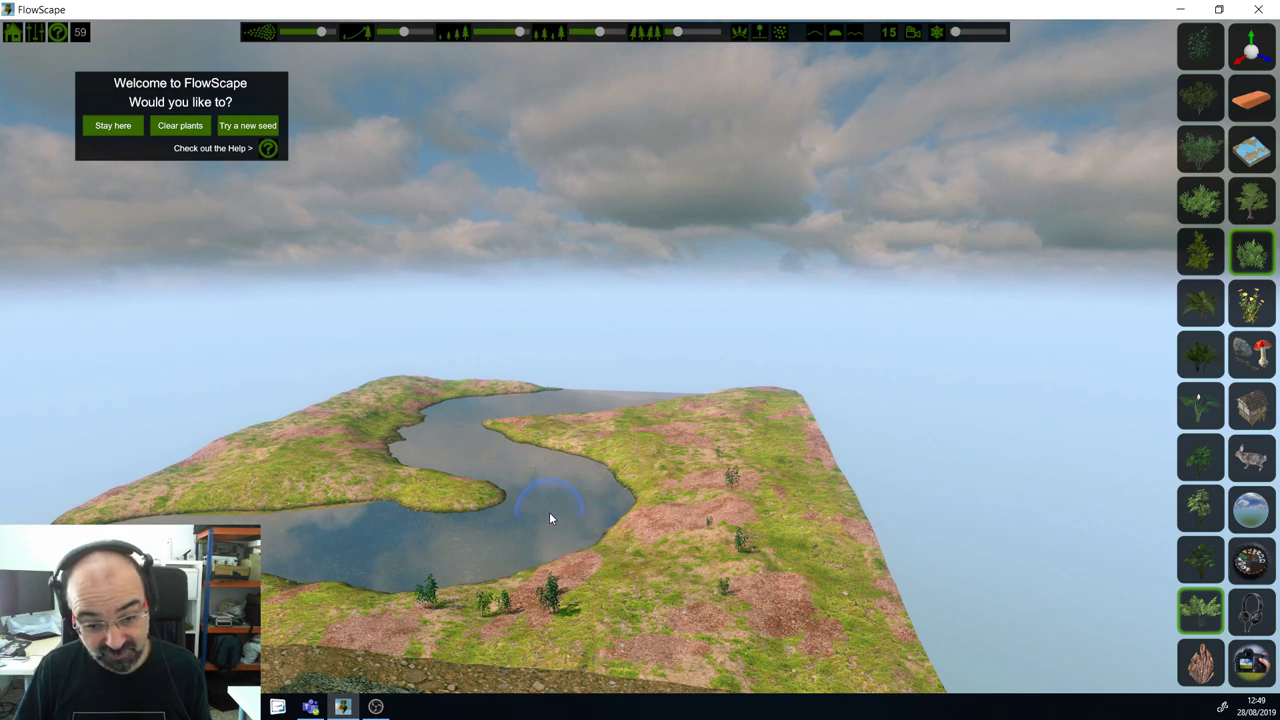
pyautogui.hotkey('ctrl', 'z')
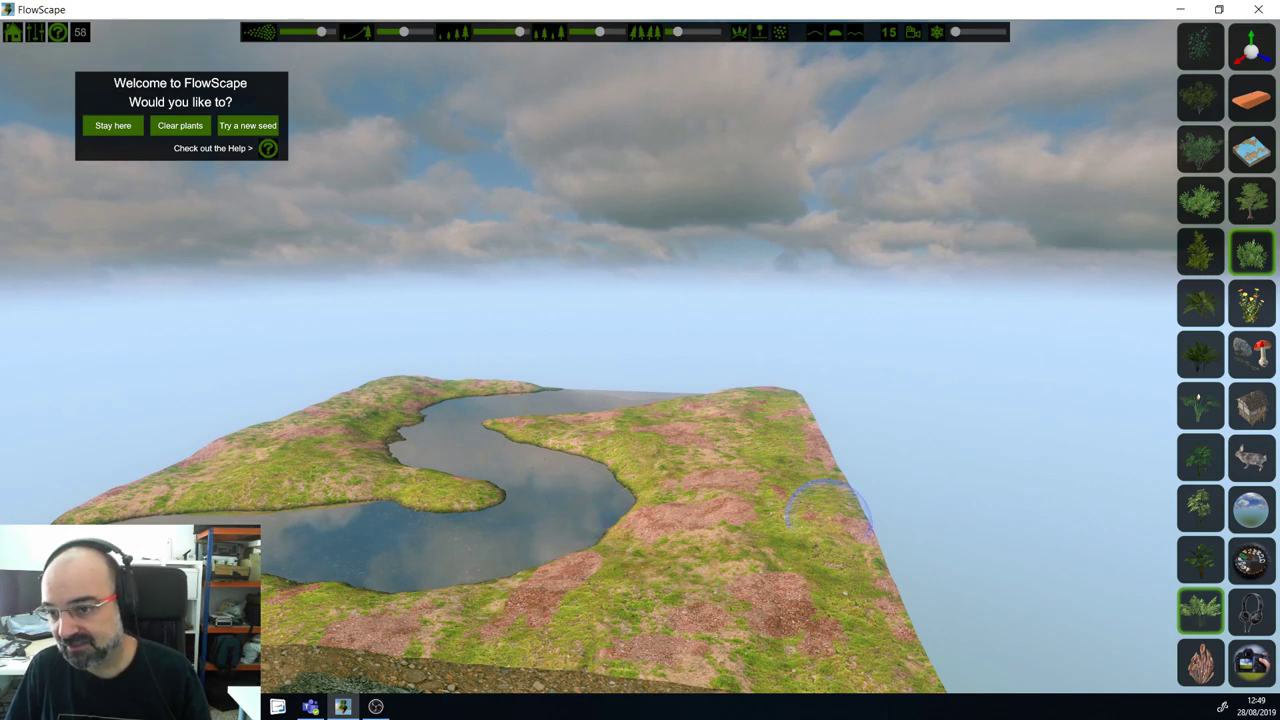
# Step: Scatter yellow-flowered plants along the near shore and the wide bank, and add white-flowered plants to the wide bank
pyautogui.click(1255, 318)
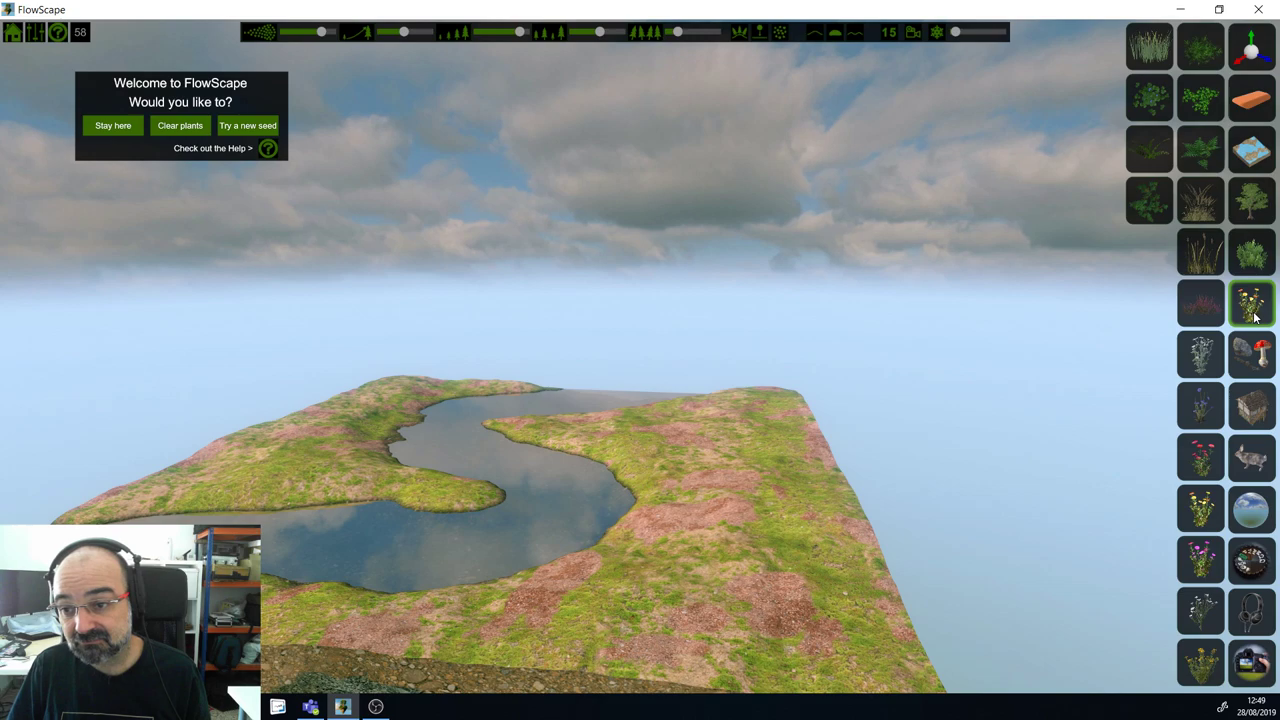
pyautogui.click(1206, 664)
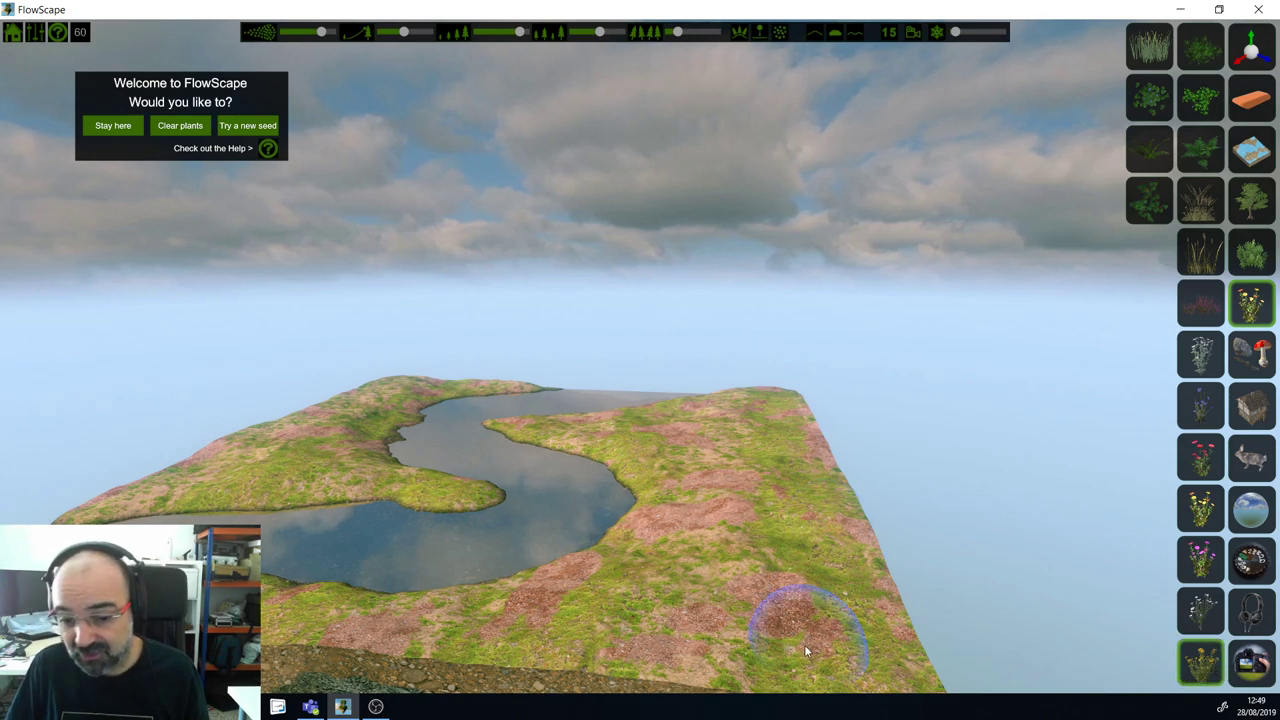
pyautogui.moveTo(638, 597)
pyautogui.mouseDown()
pyautogui.moveTo(508, 621)
pyautogui.moveTo(335, 605)
pyautogui.moveTo(300, 580)
pyautogui.mouseUp()
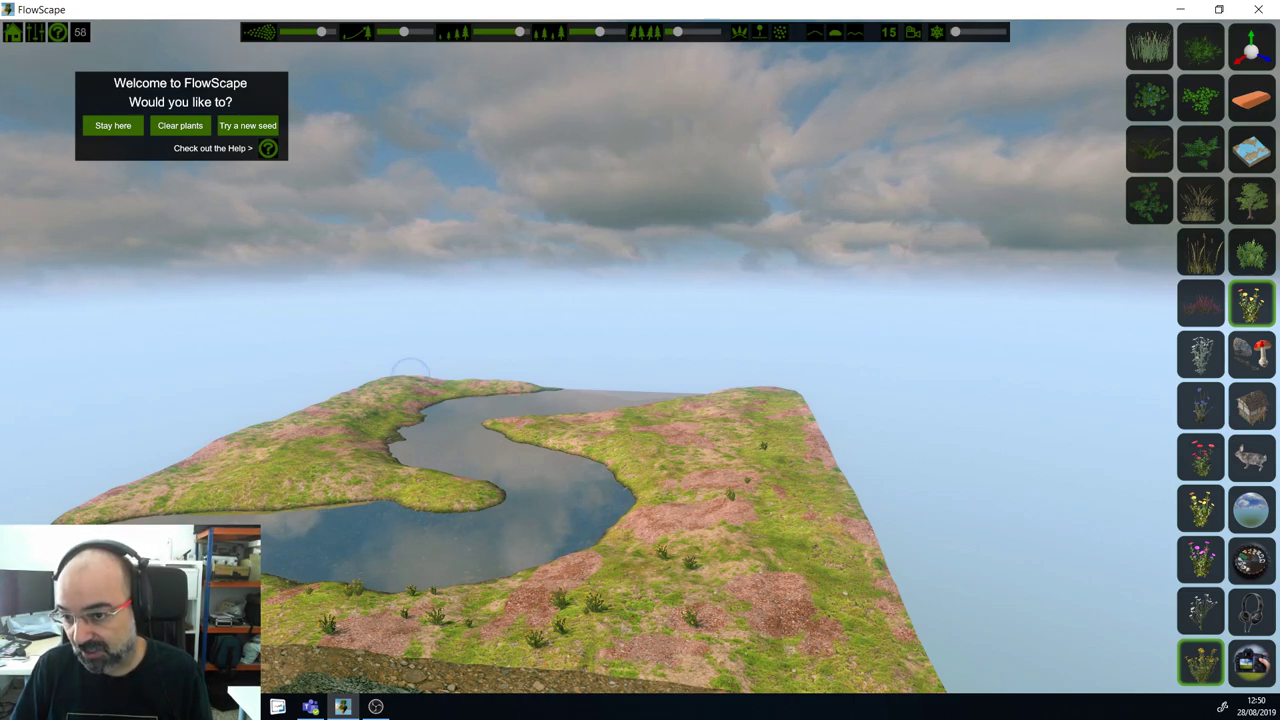
pyautogui.click(1196, 372)
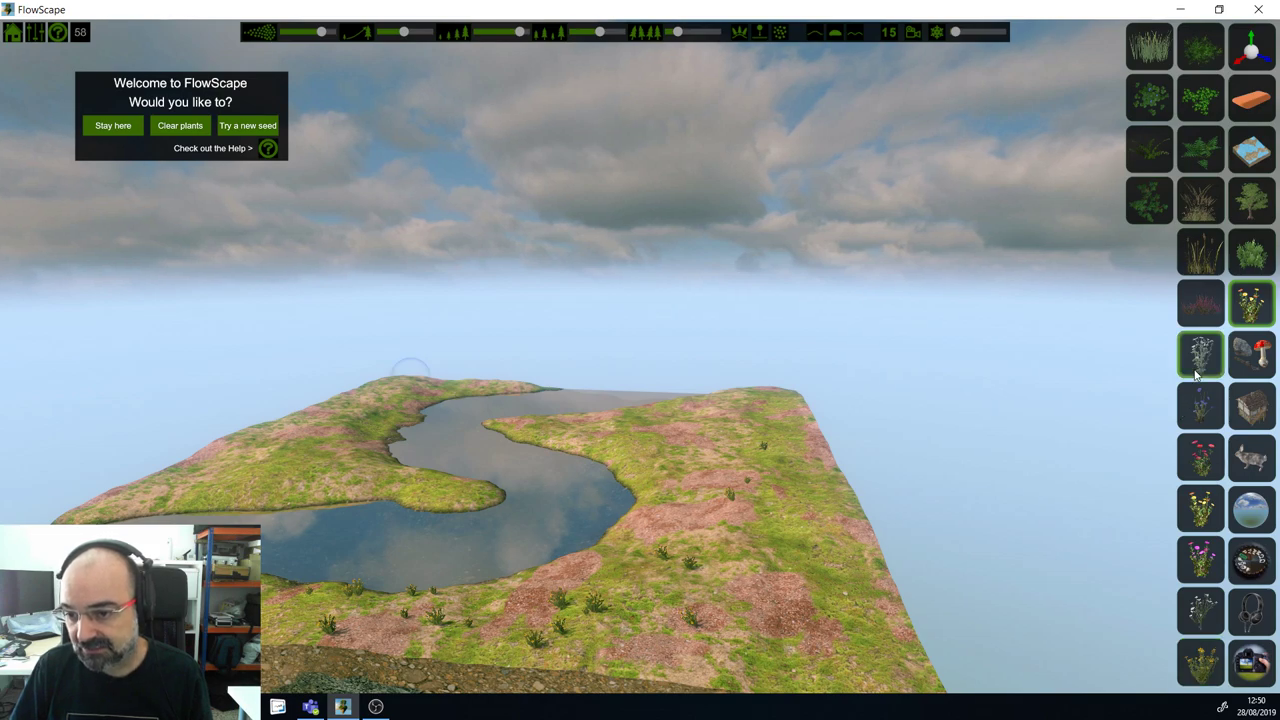
pyautogui.moveTo(688, 651); pyautogui.dragTo(739, 636)
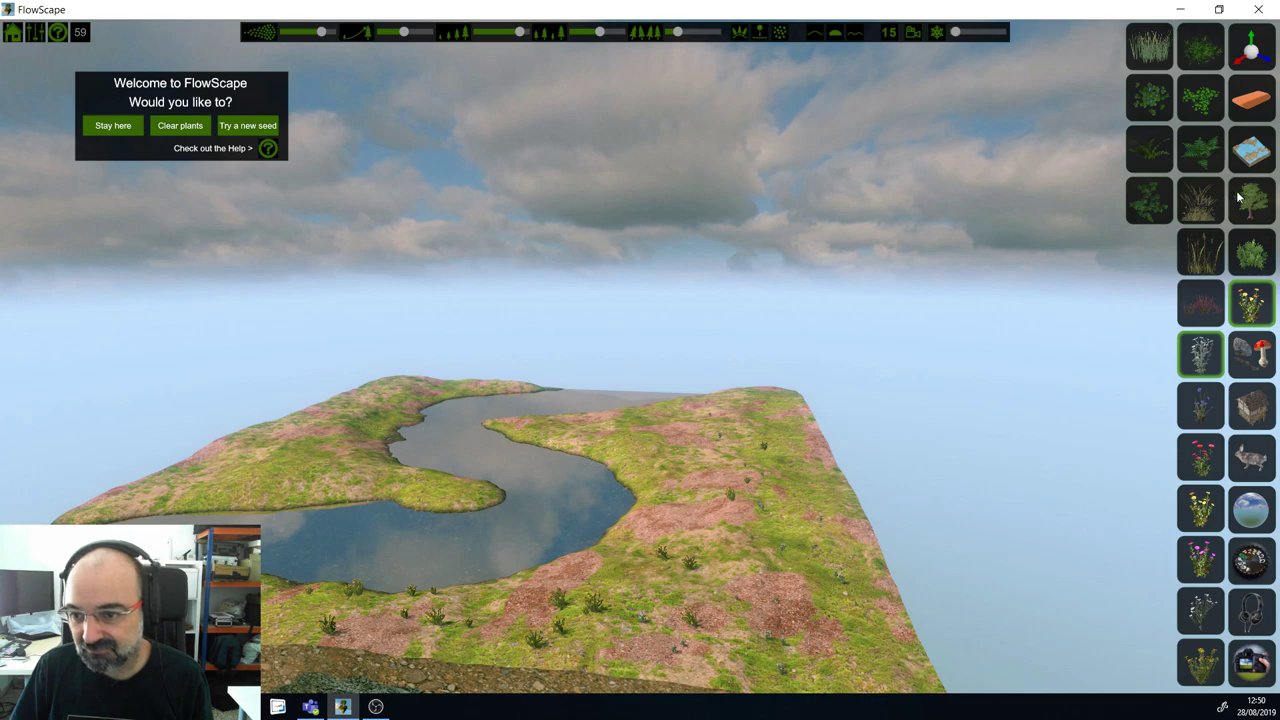
# Step: Scatter grass tufts and bright green leafy plants over the wide bank and the opposite riverbank
pyautogui.click(1150, 55)
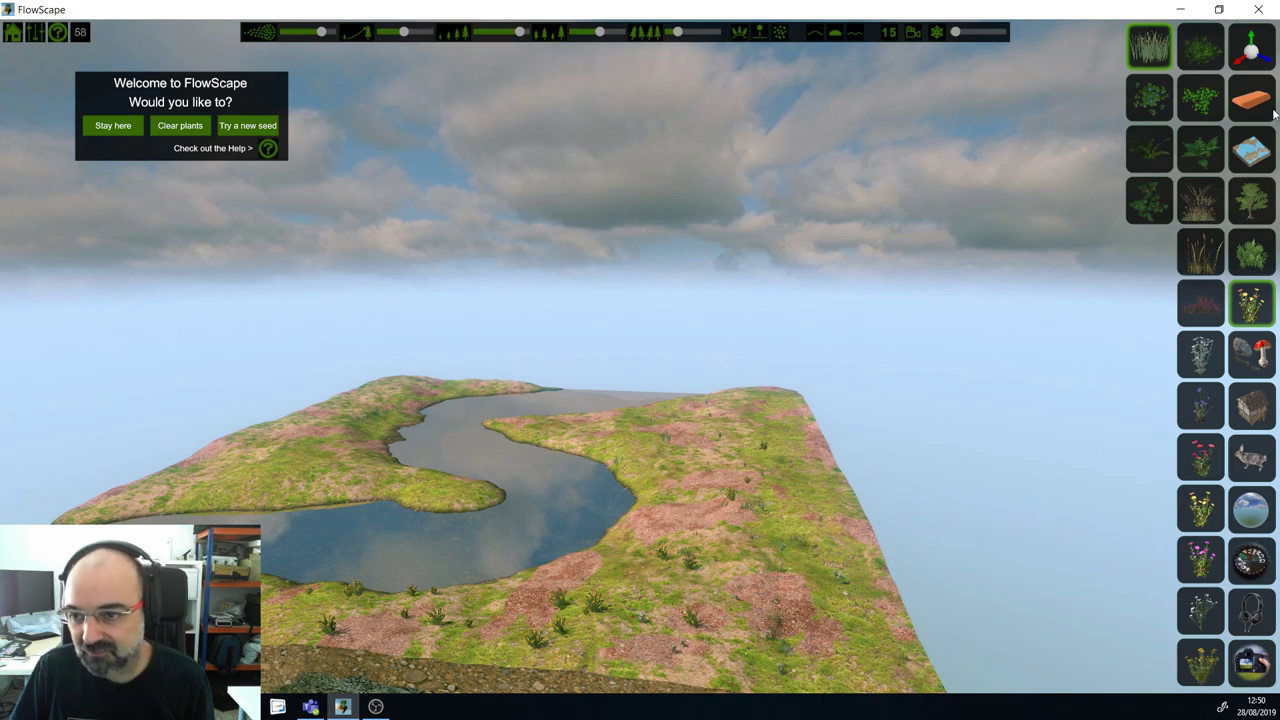
pyautogui.click(1198, 98)
pyautogui.click(752, 575)
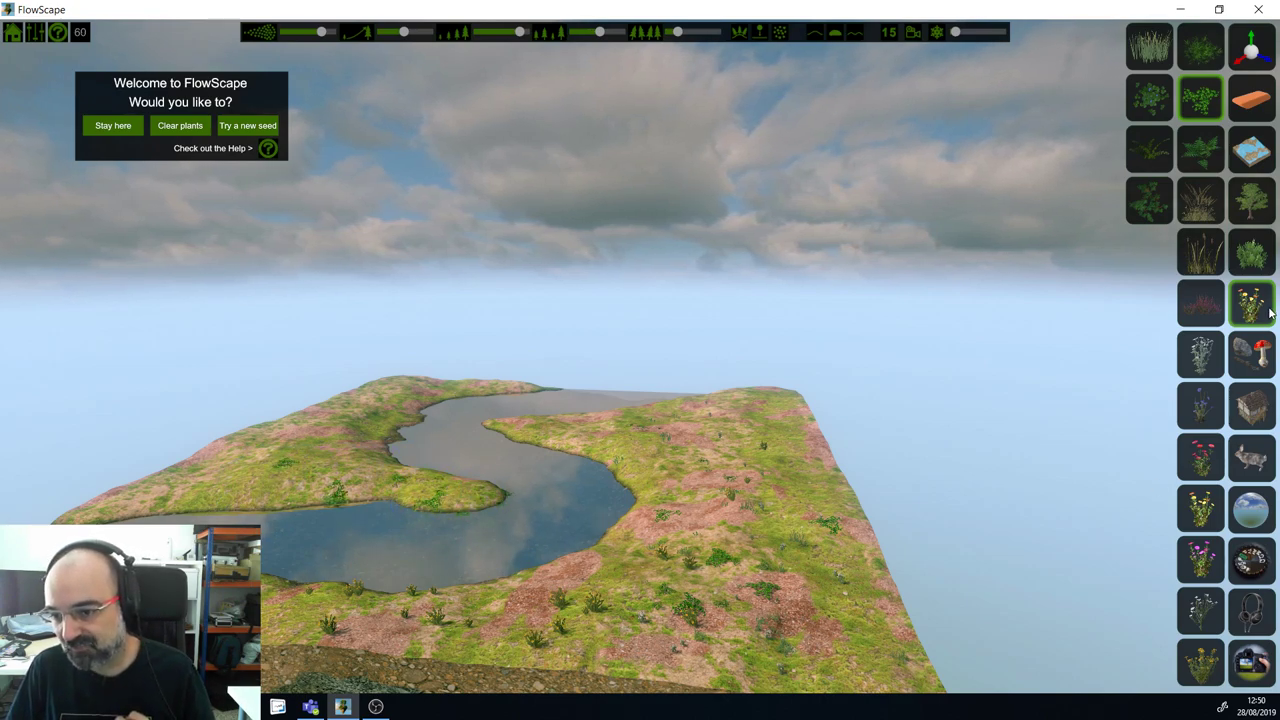
# Step: Scatter black rocks along the near shore and up the outer side of the wide bank to its far corner
pyautogui.click(1258, 343)
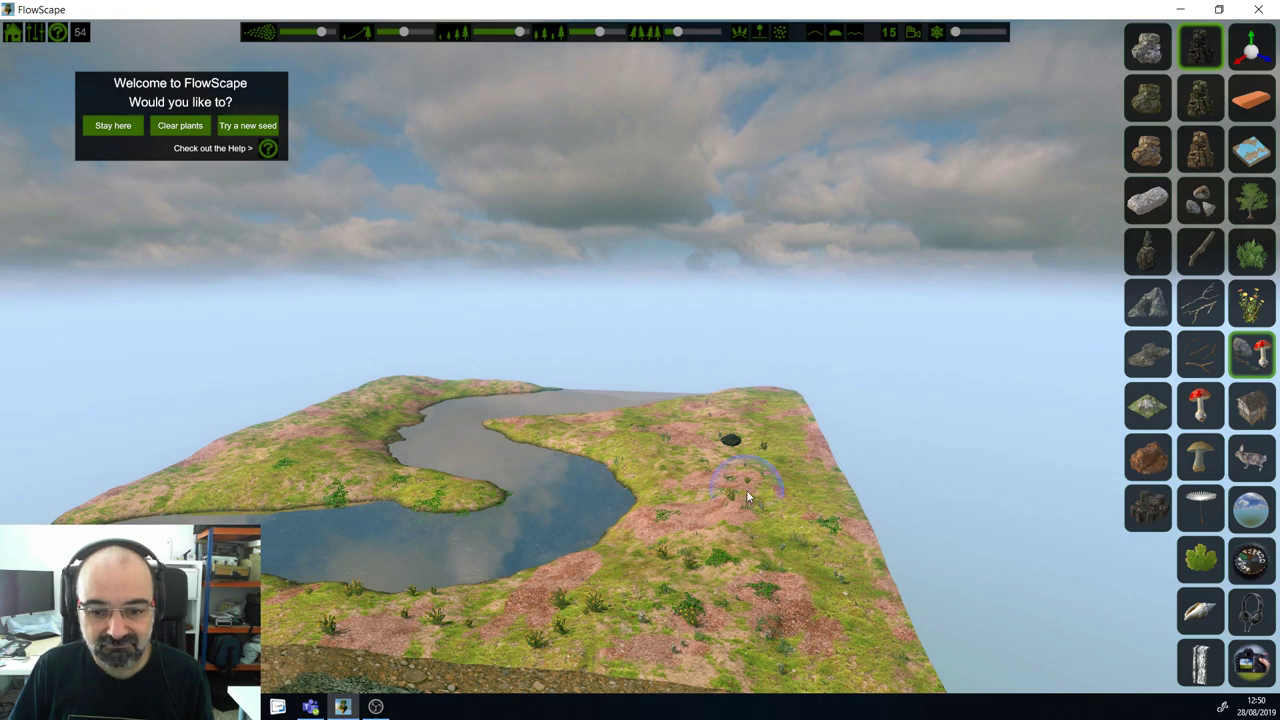
pyautogui.moveTo(746, 490)
pyautogui.mouseDown()
pyautogui.moveTo(802, 579)
pyautogui.moveTo(645, 643)
pyautogui.moveTo(547, 648)
pyautogui.moveTo(262, 594)
pyautogui.mouseUp()
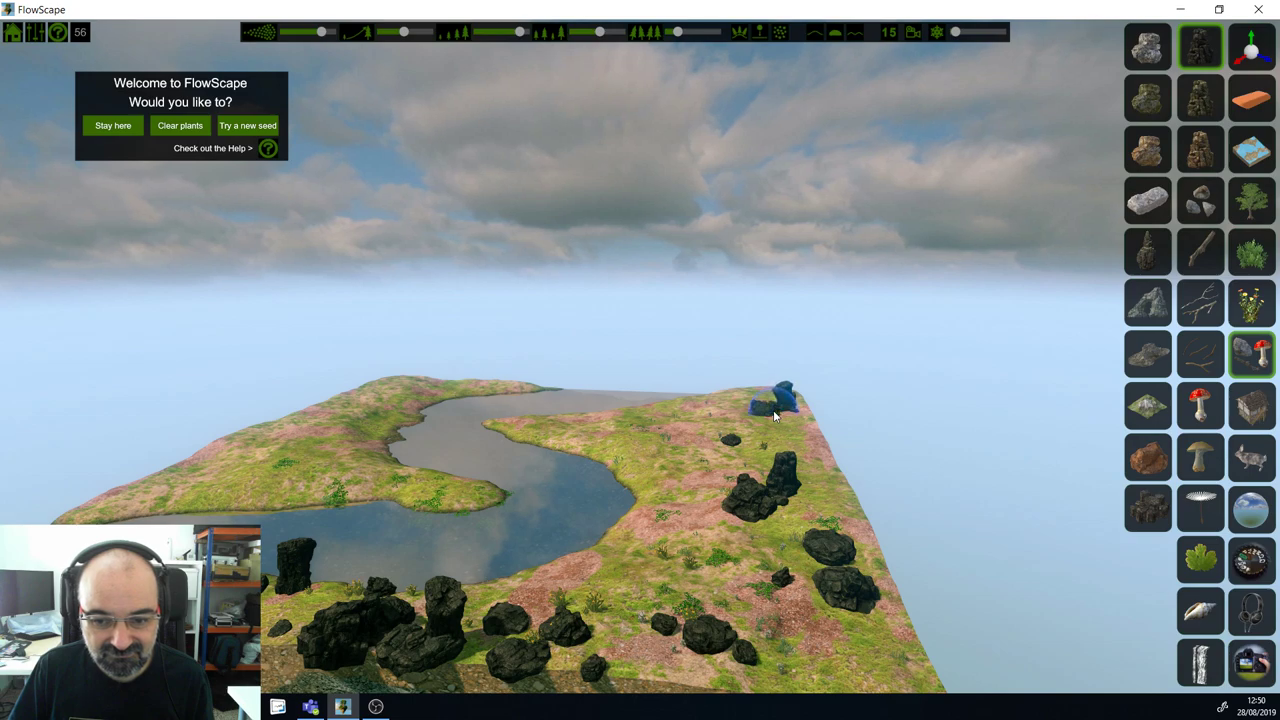
pyautogui.click(773, 410)
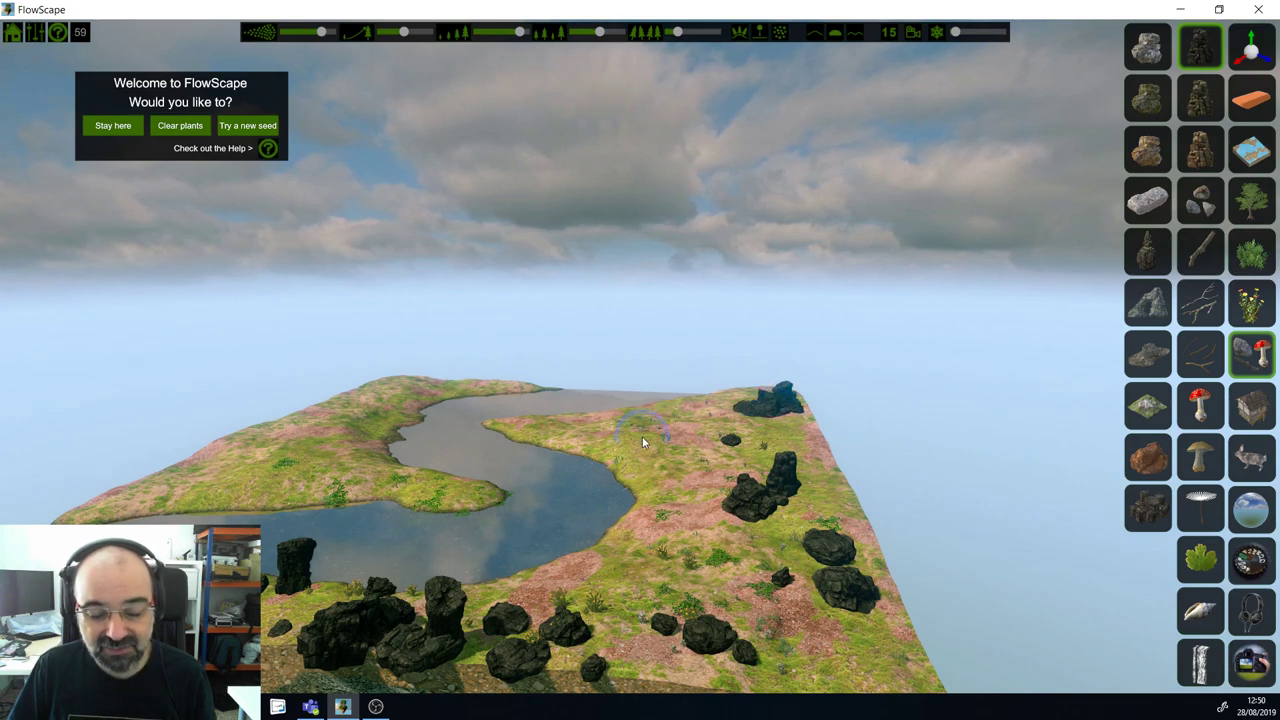
# Step: Pile black rocks on the wide bank beside the river bend and scatter mossy dark rocks on the opposite bank and in the water beside it
pyautogui.click(642, 436)
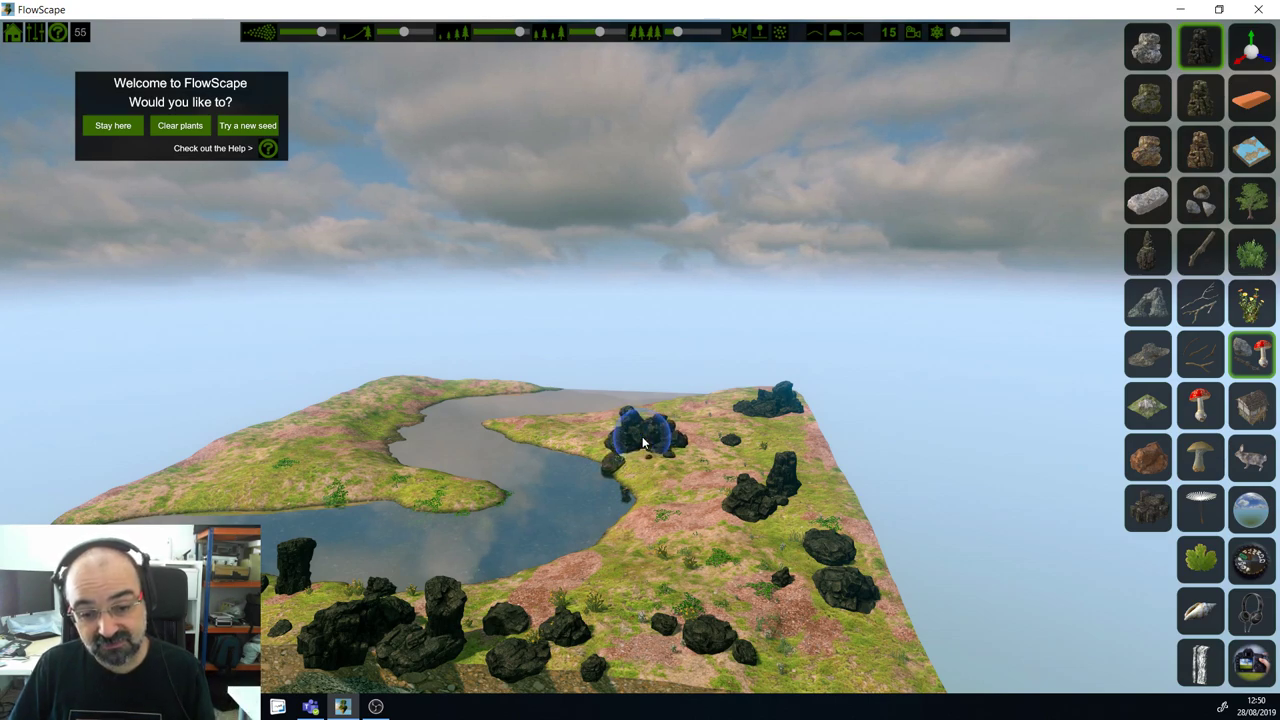
pyautogui.moveTo(642, 436); pyautogui.dragTo(642, 440)
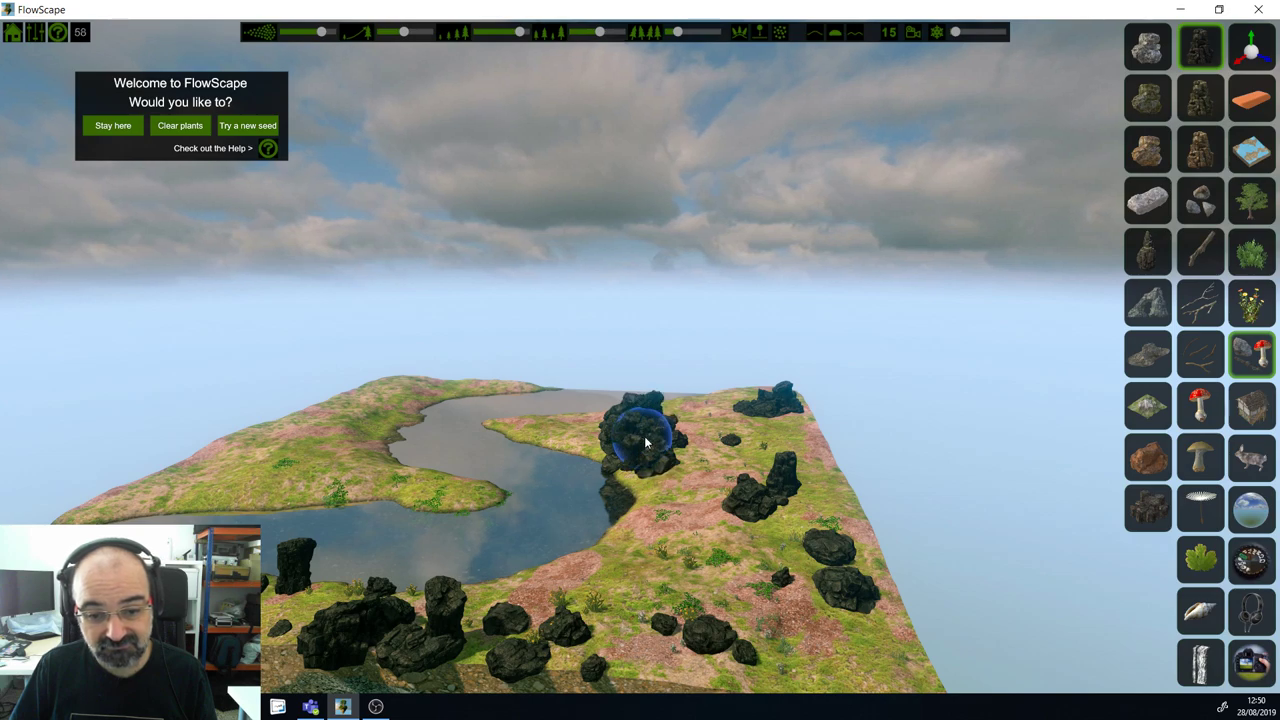
pyautogui.click(701, 440)
pyautogui.click(1192, 97)
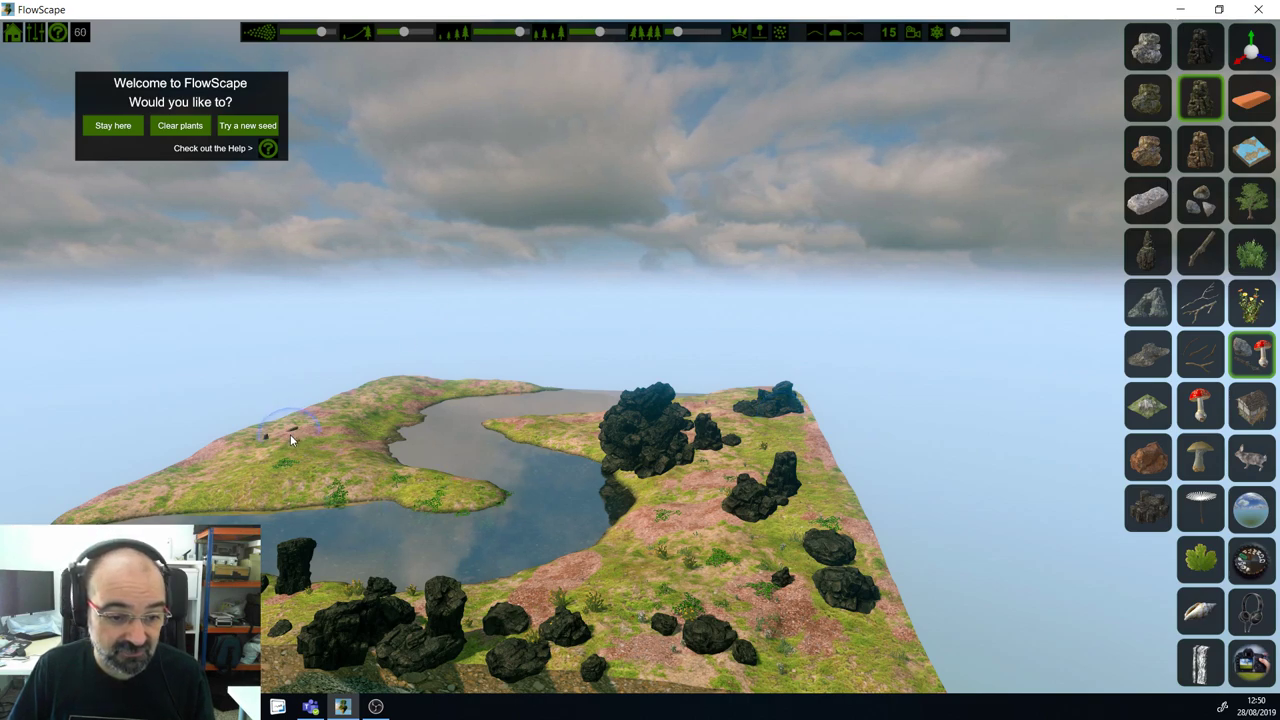
pyautogui.click(290, 434)
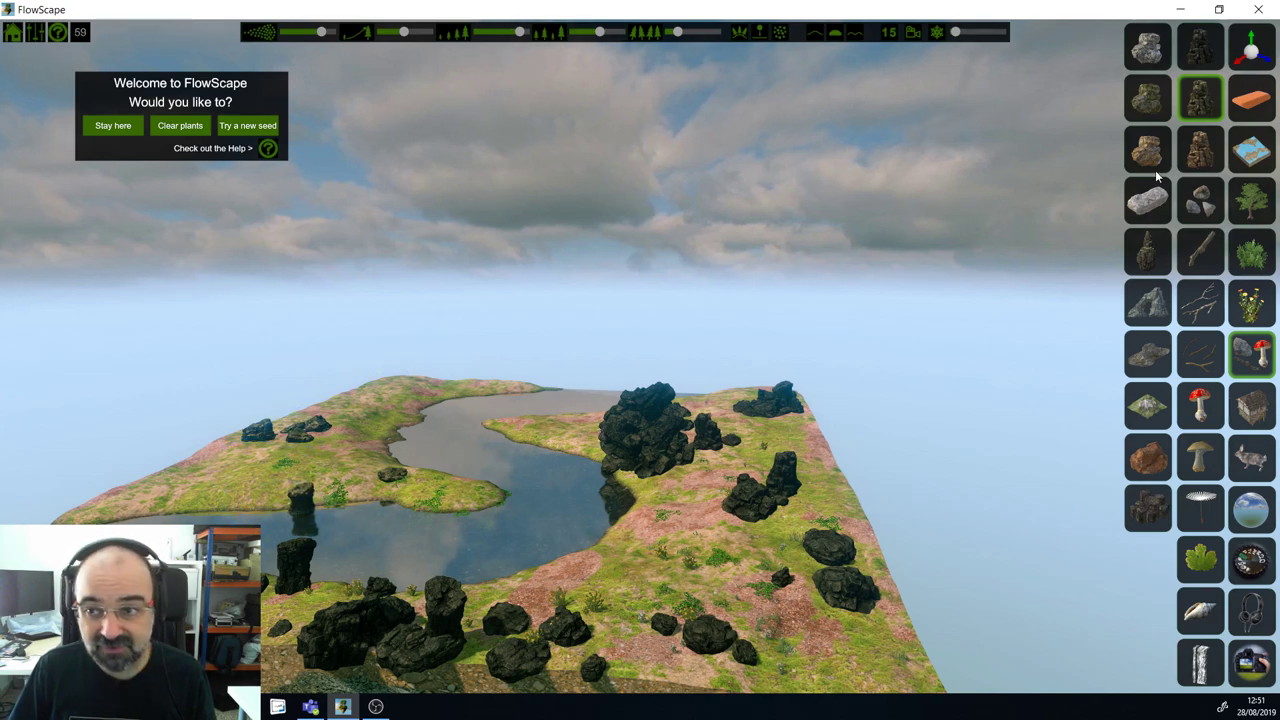
# Step: Scale the dark rock standing in the water by the opposite bank up into a tall rock tower
pyautogui.click(1255, 52)
pyautogui.click(1199, 158)
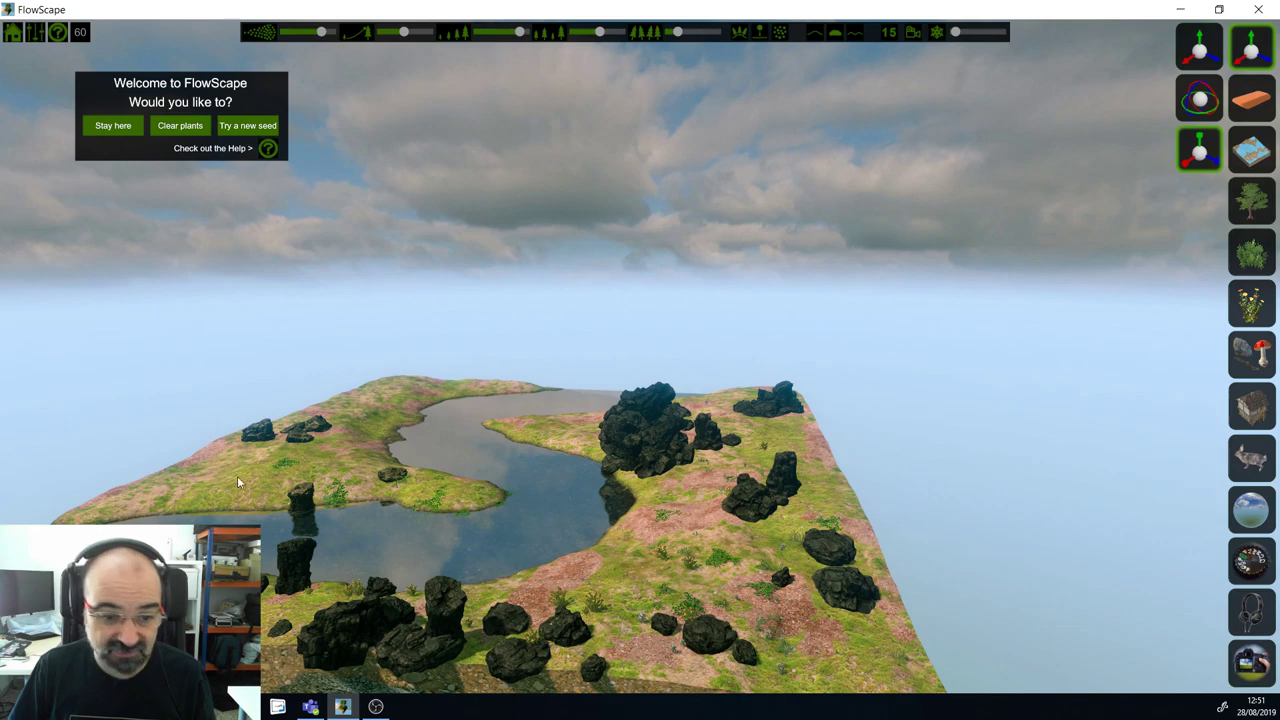
pyautogui.click(304, 508)
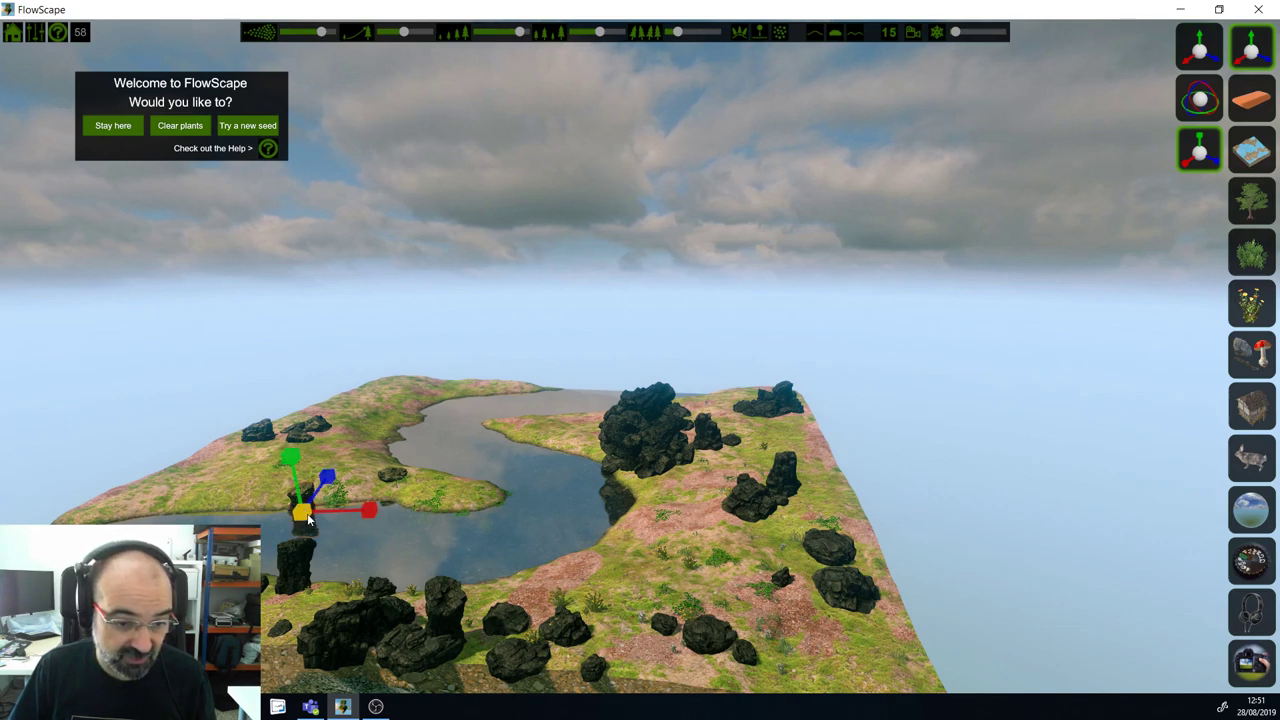
pyautogui.moveTo(308, 518); pyautogui.dragTo(400, 465)
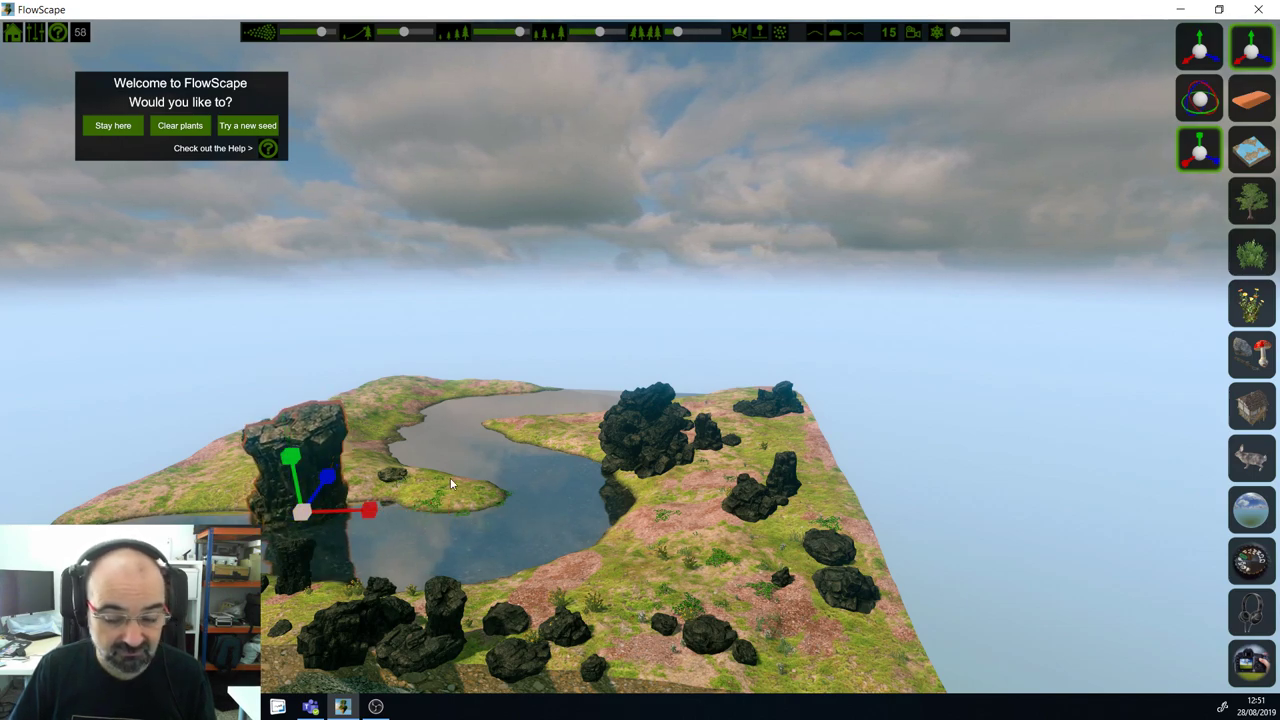
# Step: Place a grey rock arch in the middle of the river
pyautogui.click(1251, 355)
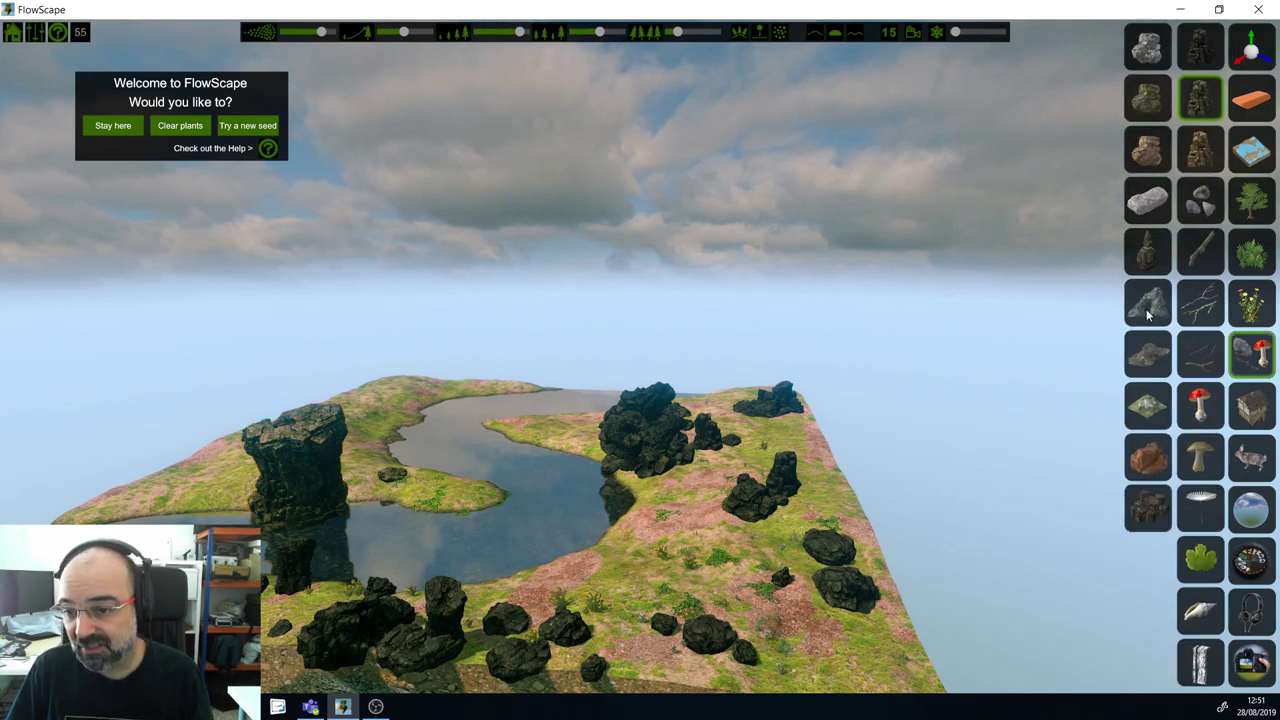
pyautogui.click(1148, 315)
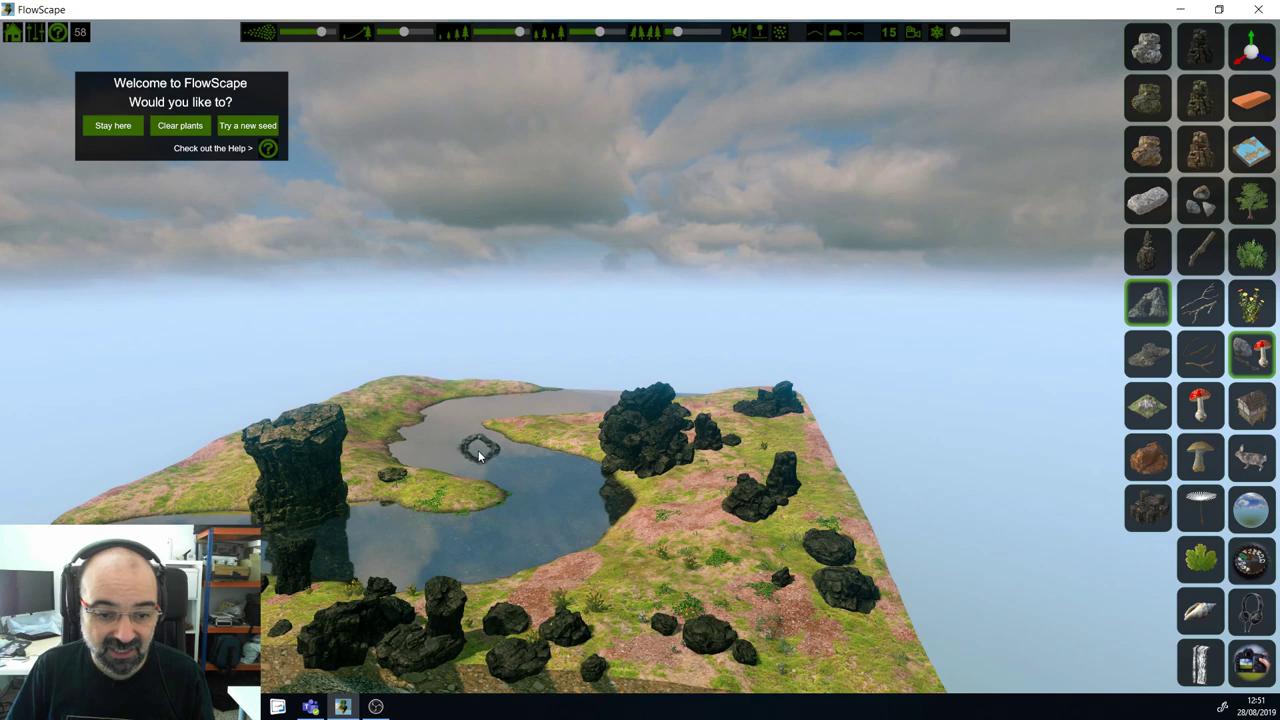
pyautogui.click(510, 450)
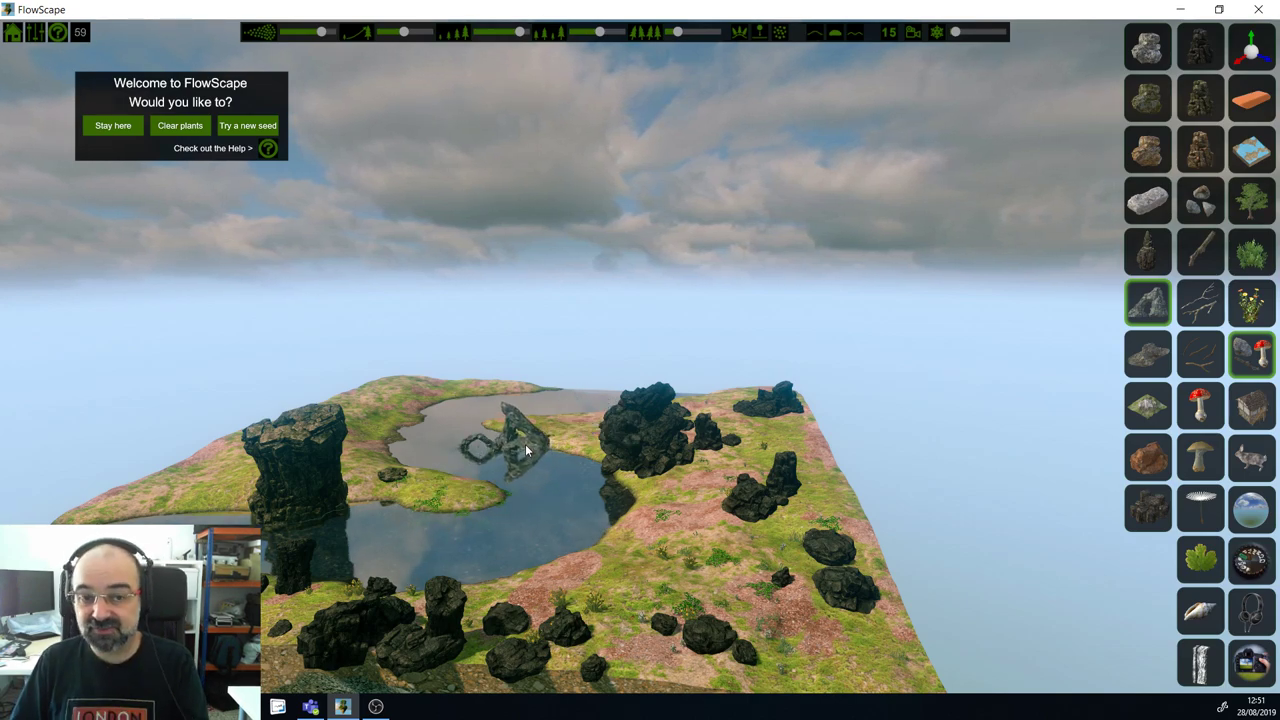
# Step: Place a second grey rock arch in the river, closer to the near shore
pyautogui.press('w')
pyautogui.press('w')
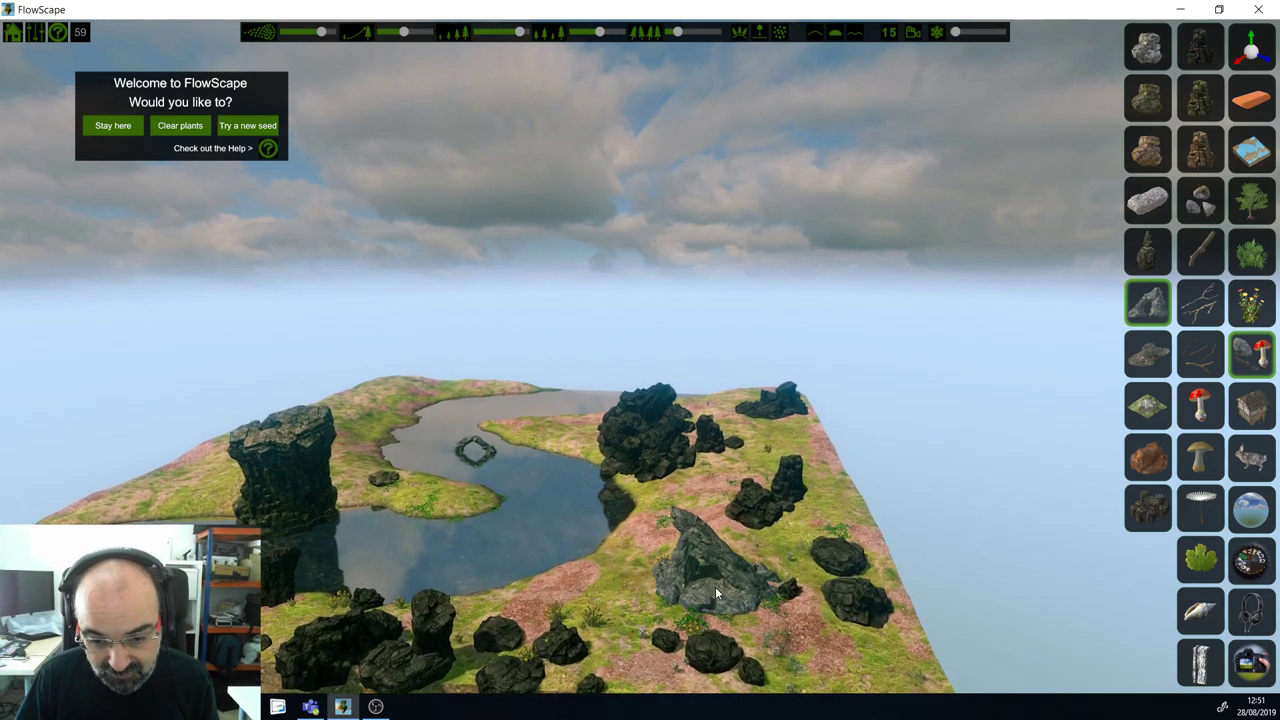
pyautogui.press('w')
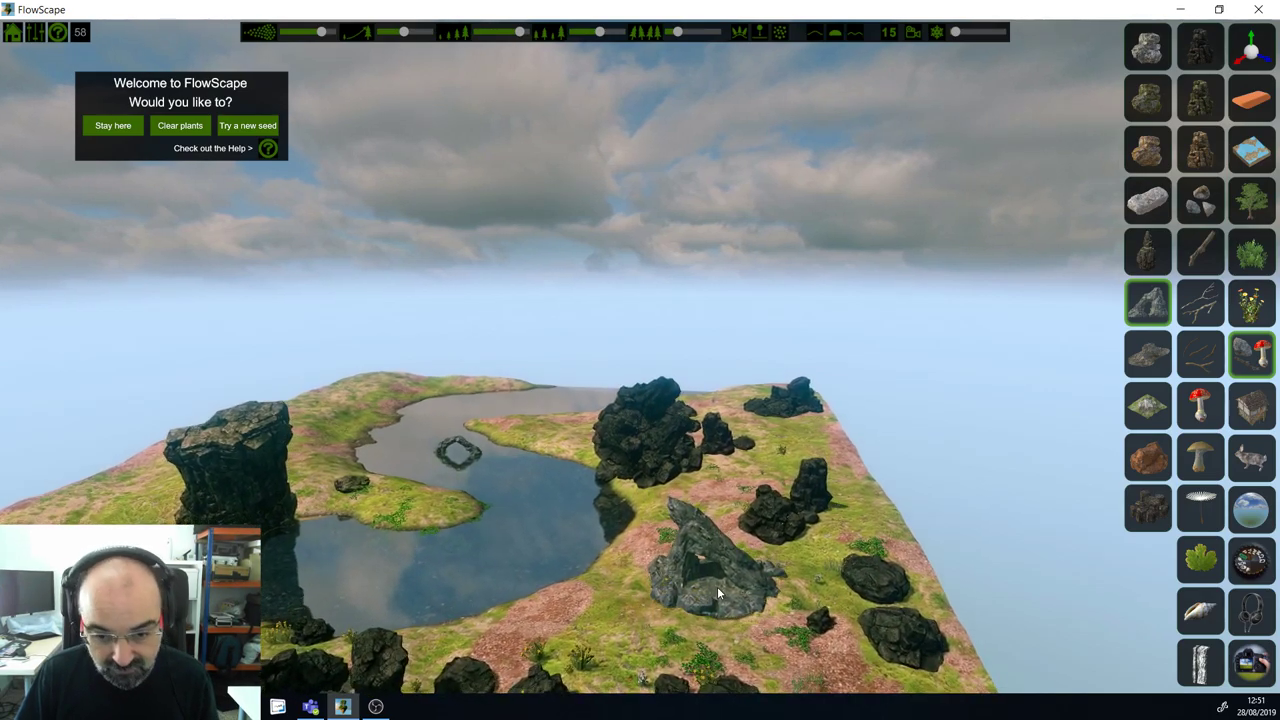
pyautogui.press('w')
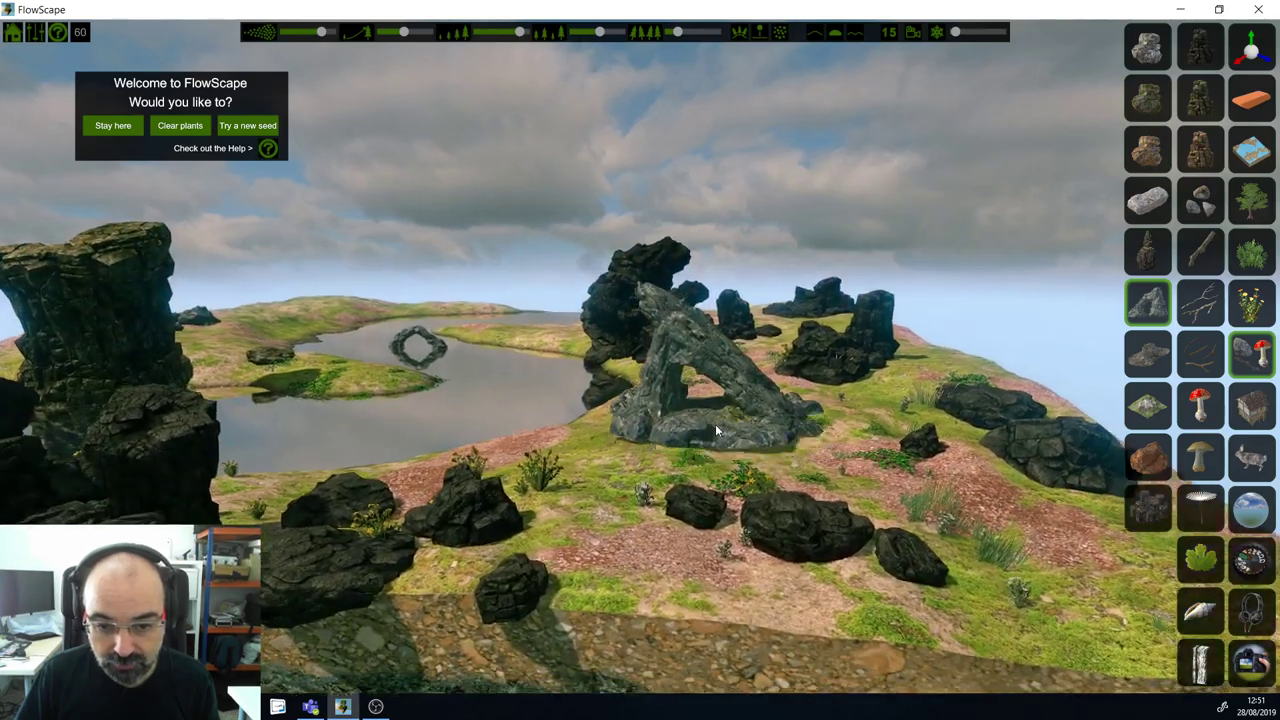
pyautogui.moveTo(715, 424); pyautogui.dragTo(1066, 305)
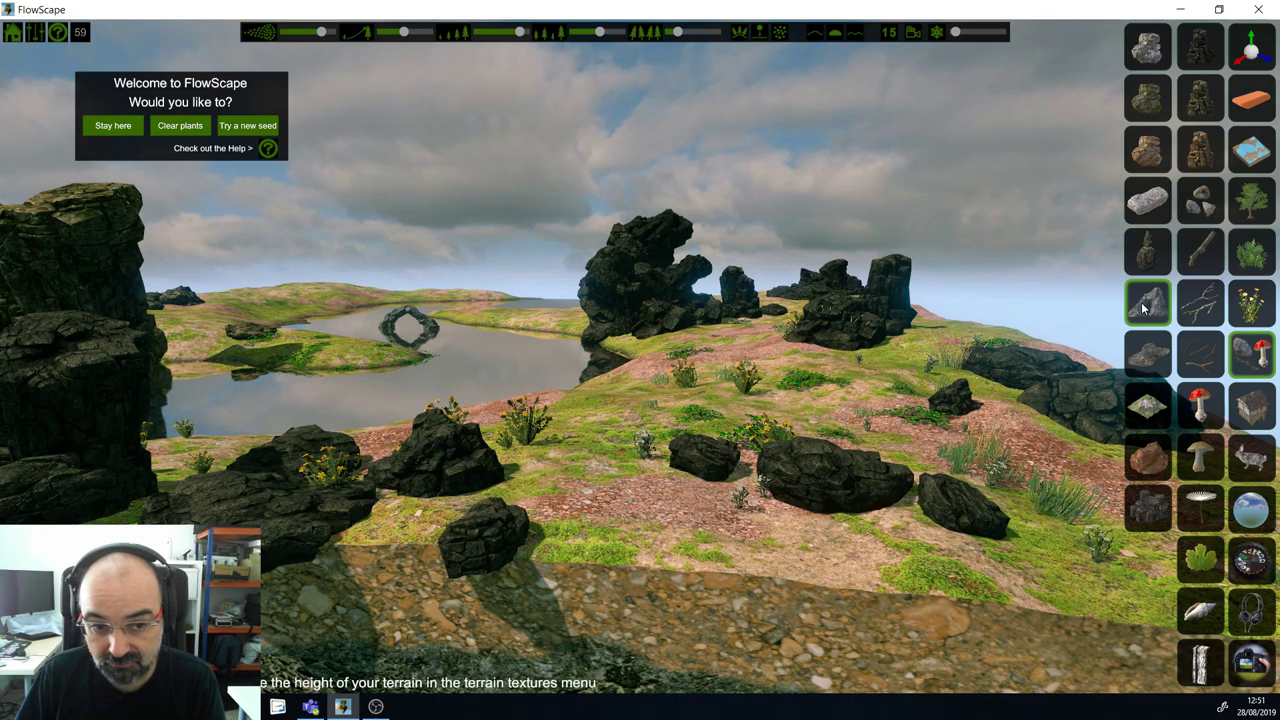
pyautogui.moveTo(1143, 309); pyautogui.dragTo(678, 389)
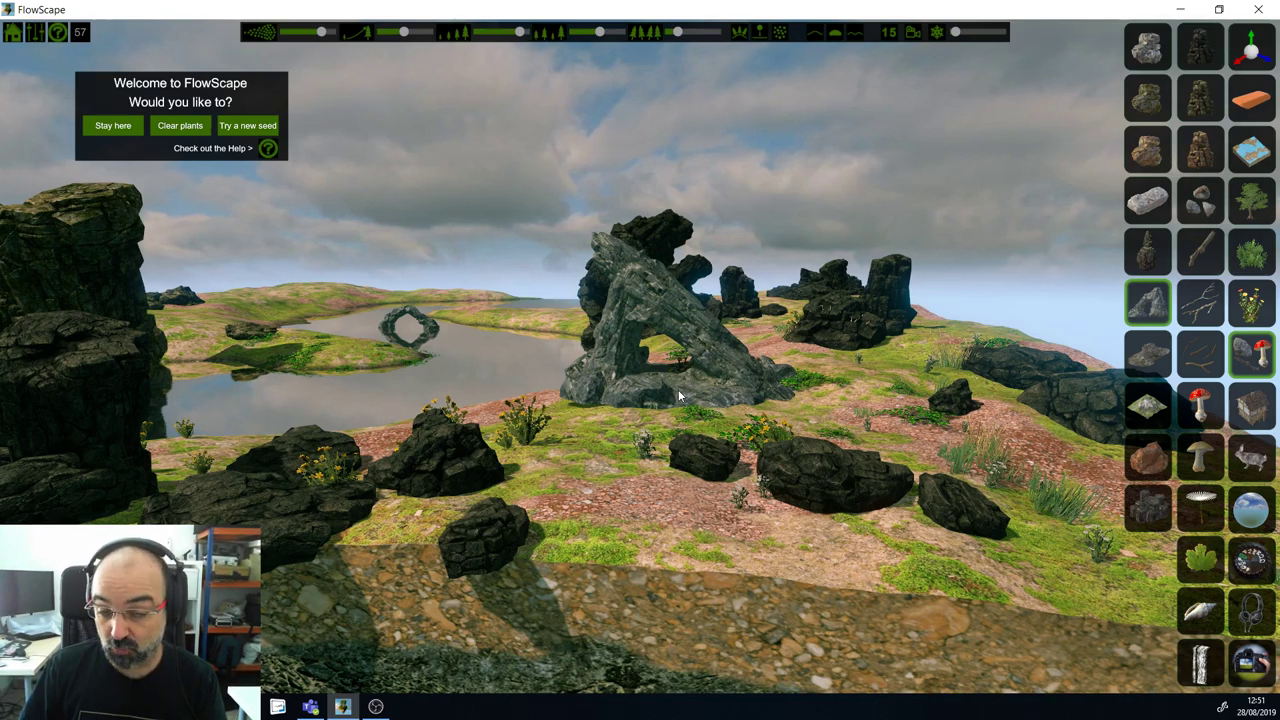
pyautogui.scroll(-1, 630, 400)
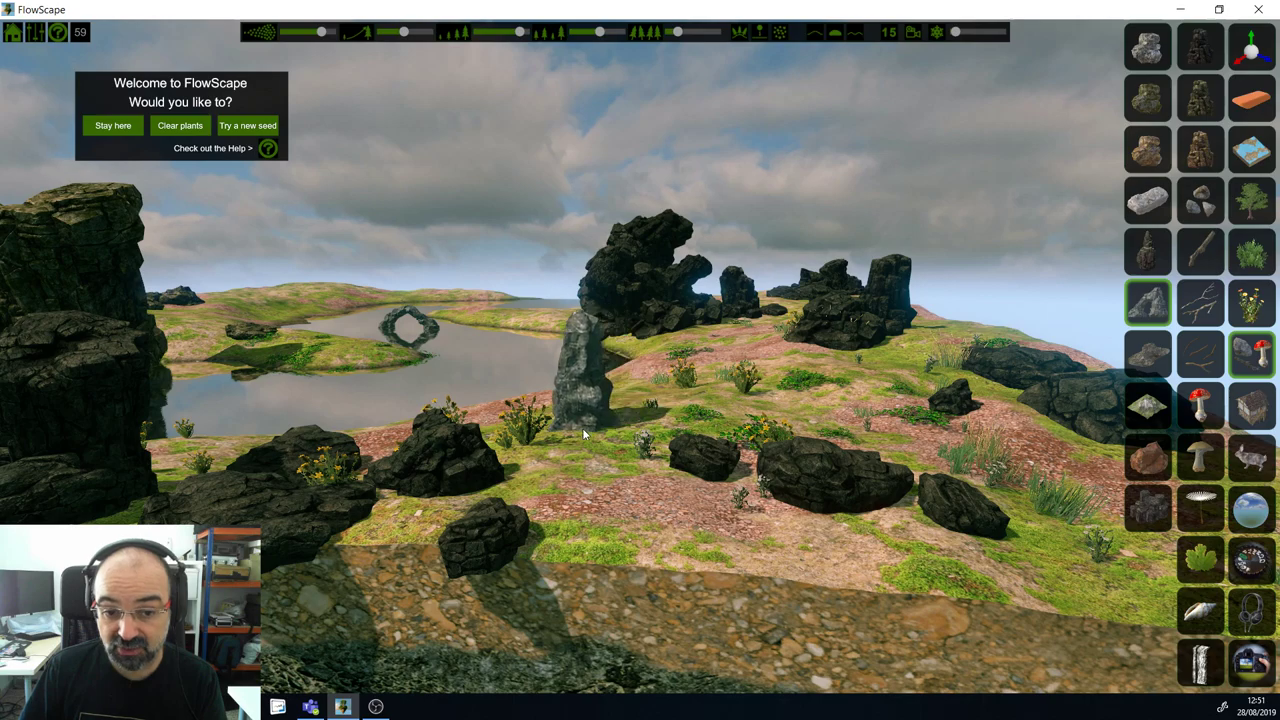
pyautogui.moveTo(585, 432); pyautogui.dragTo(494, 375)
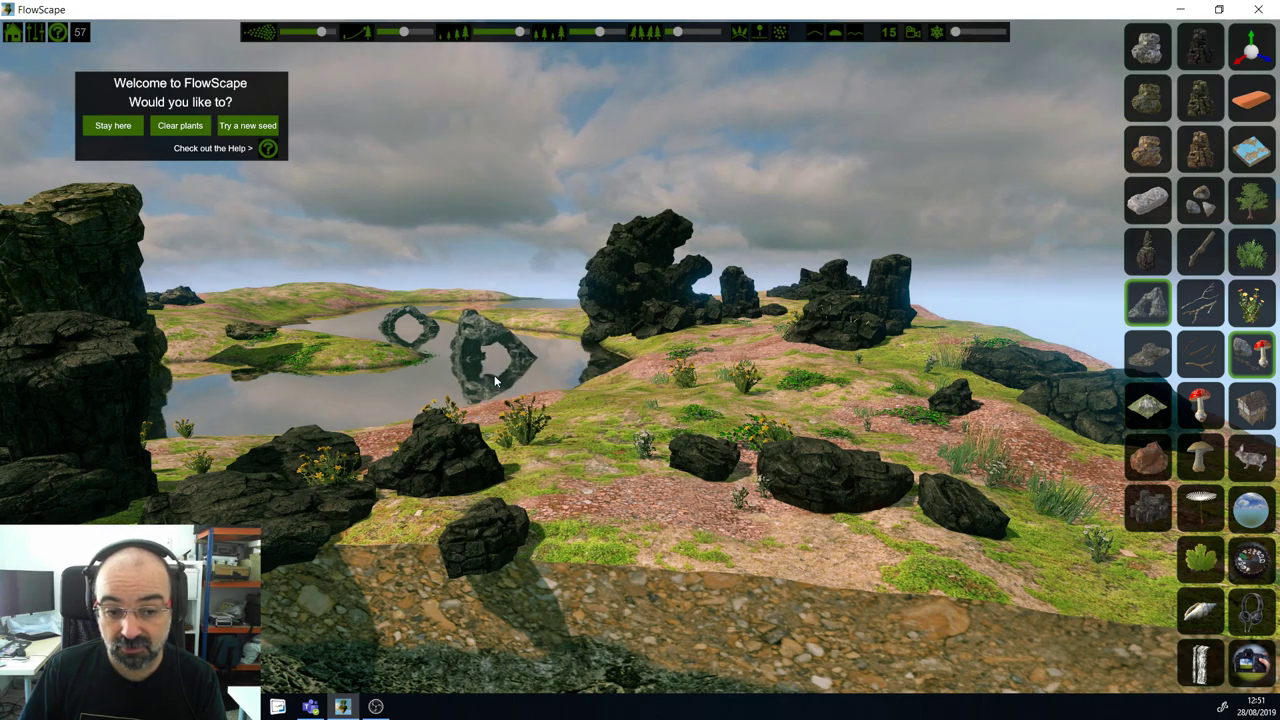
pyautogui.click(494, 375)
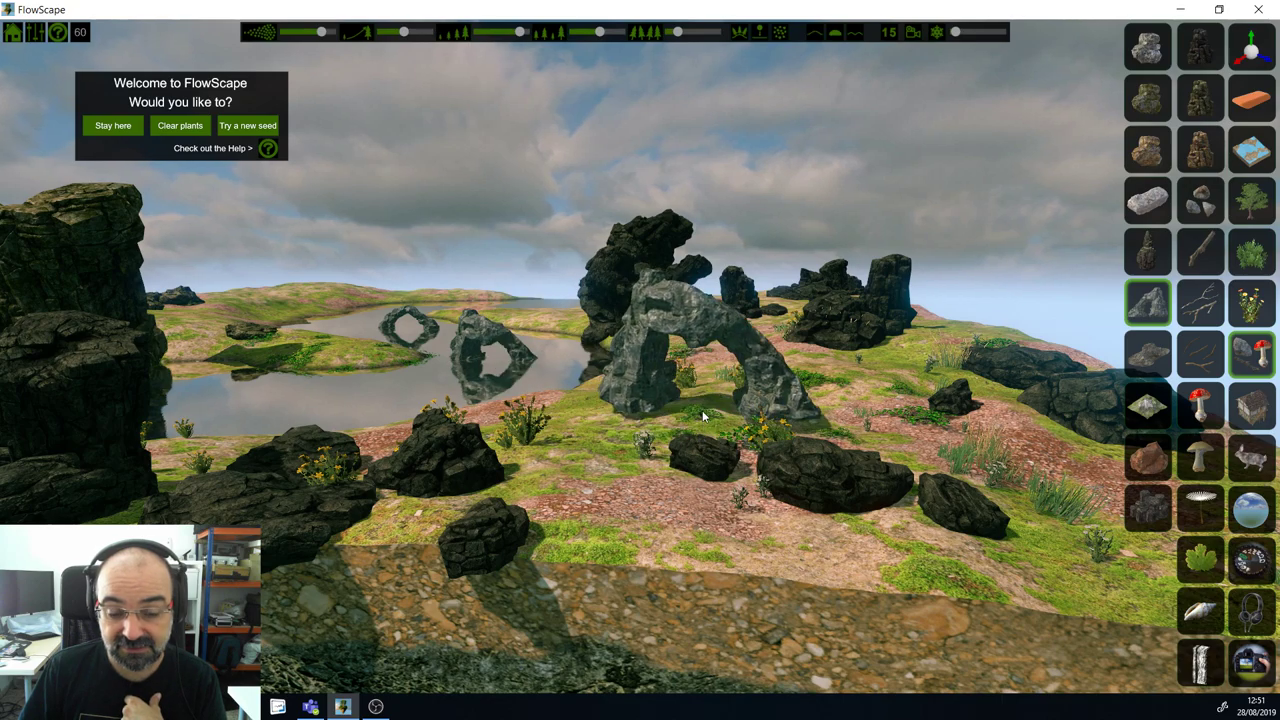
# Step: Rotate another grey arch rock edge-on and place it as a standing stone on the wide bank
pyautogui.moveTo(701, 411); pyautogui.dragTo(743, 390)
pyautogui.press('space')
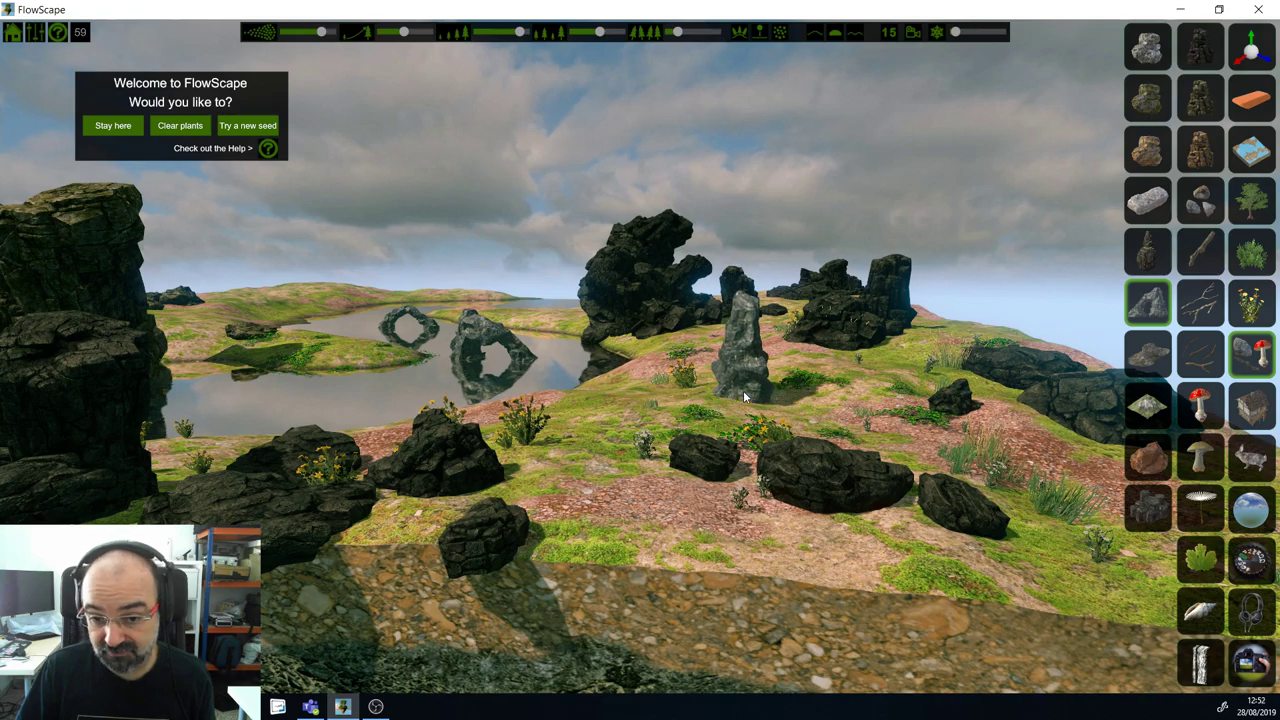
pyautogui.moveTo(1014, 497); pyautogui.dragTo(1004, 478)
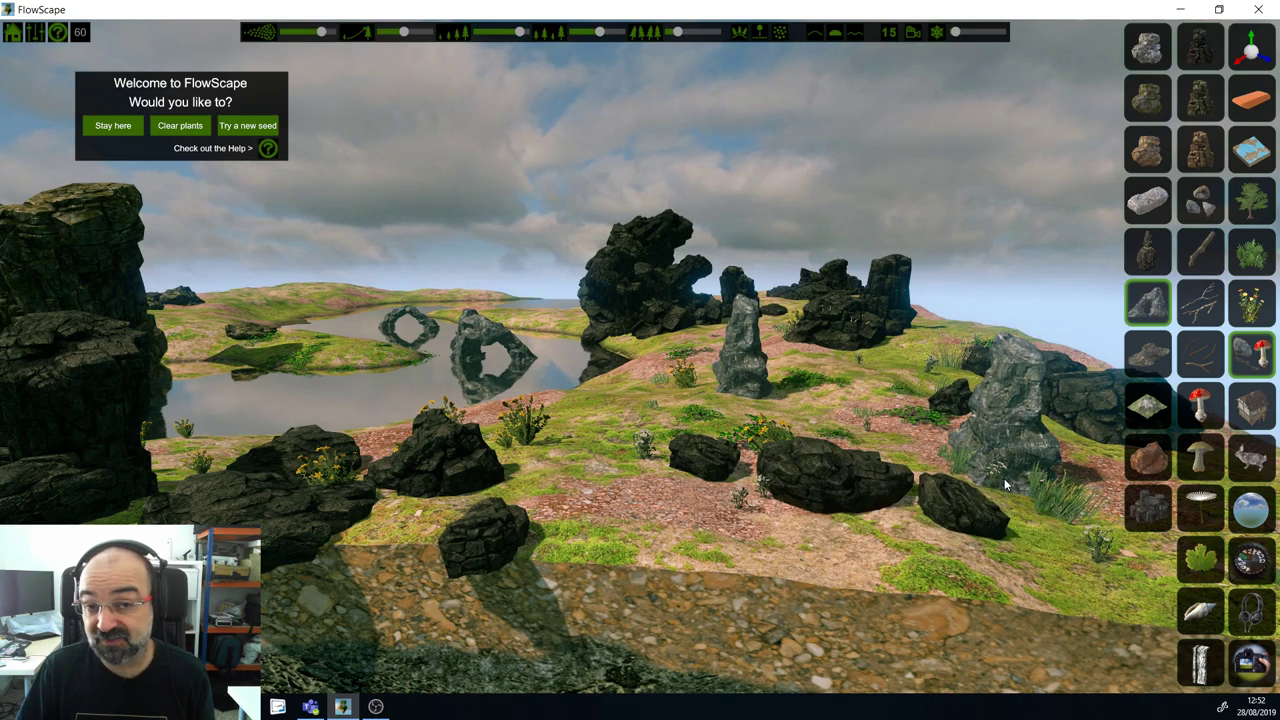
# Step: Place a large orange-red rock formation among the black rocks in the foreground of the wide bank
pyautogui.click(1157, 362)
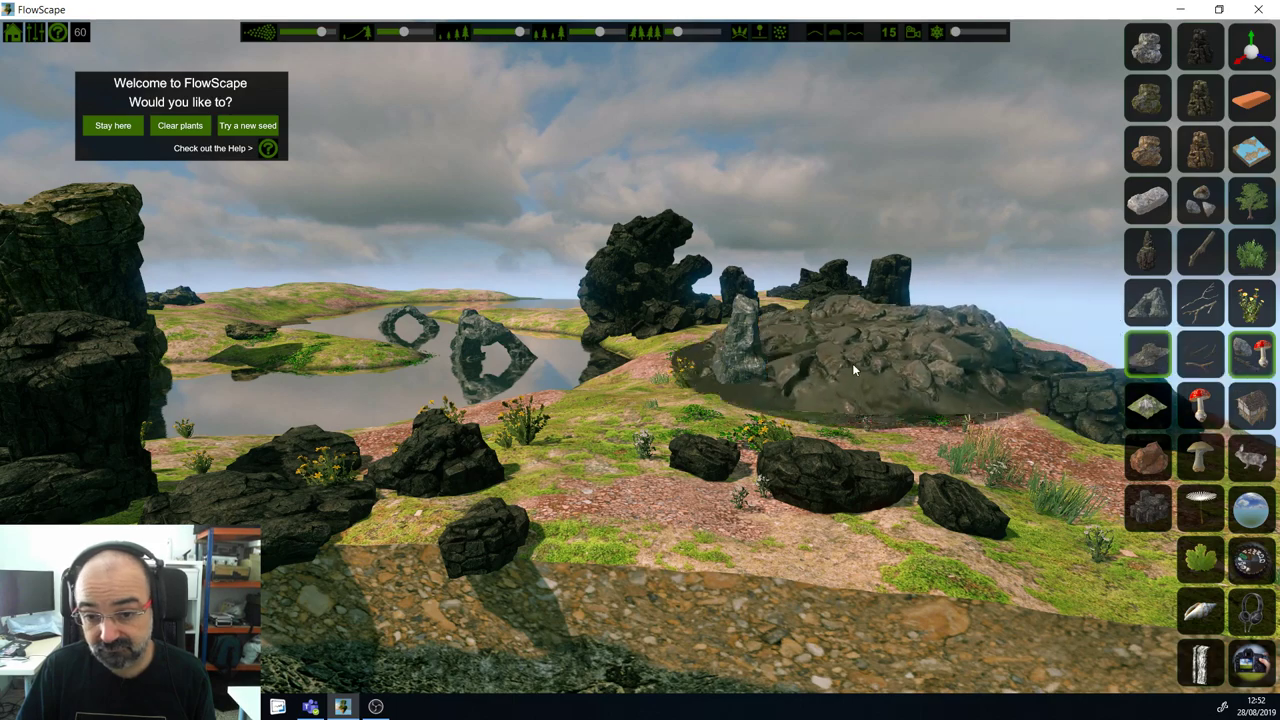
pyautogui.scroll(-2, 848, 372)
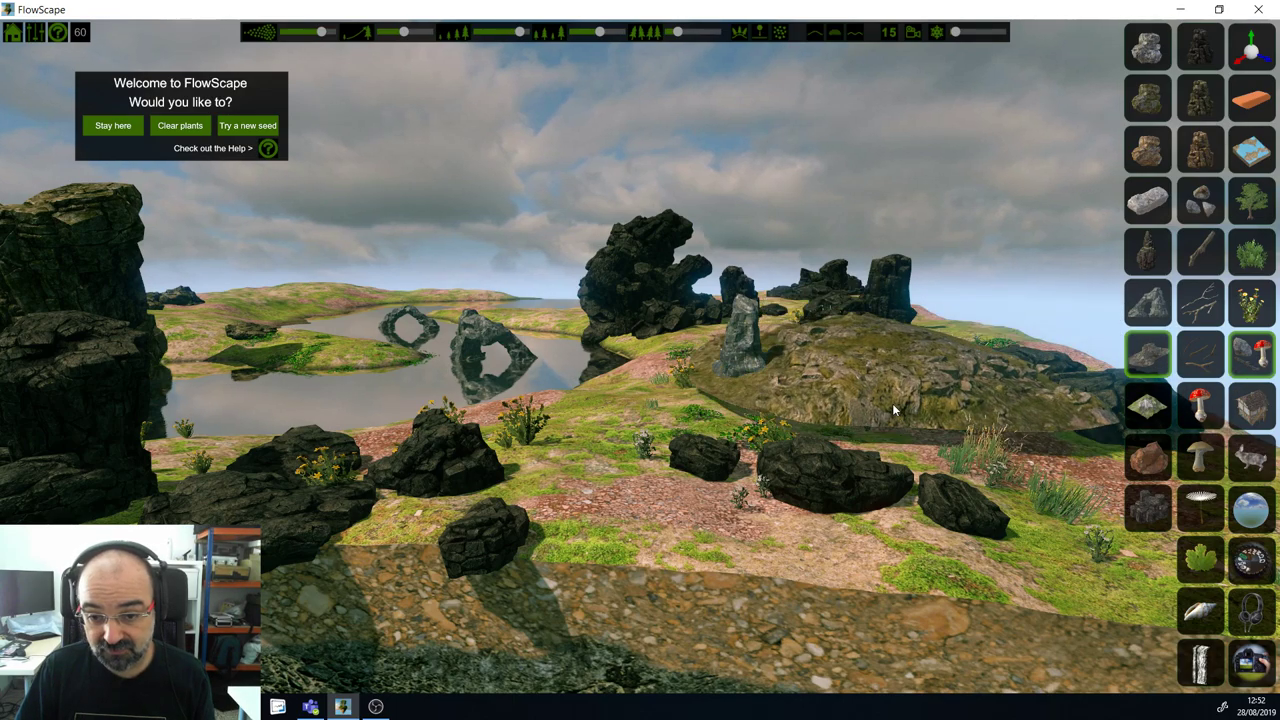
pyautogui.scroll(-1, 891, 408)
pyautogui.moveTo(891, 411); pyautogui.dragTo(651, 420)
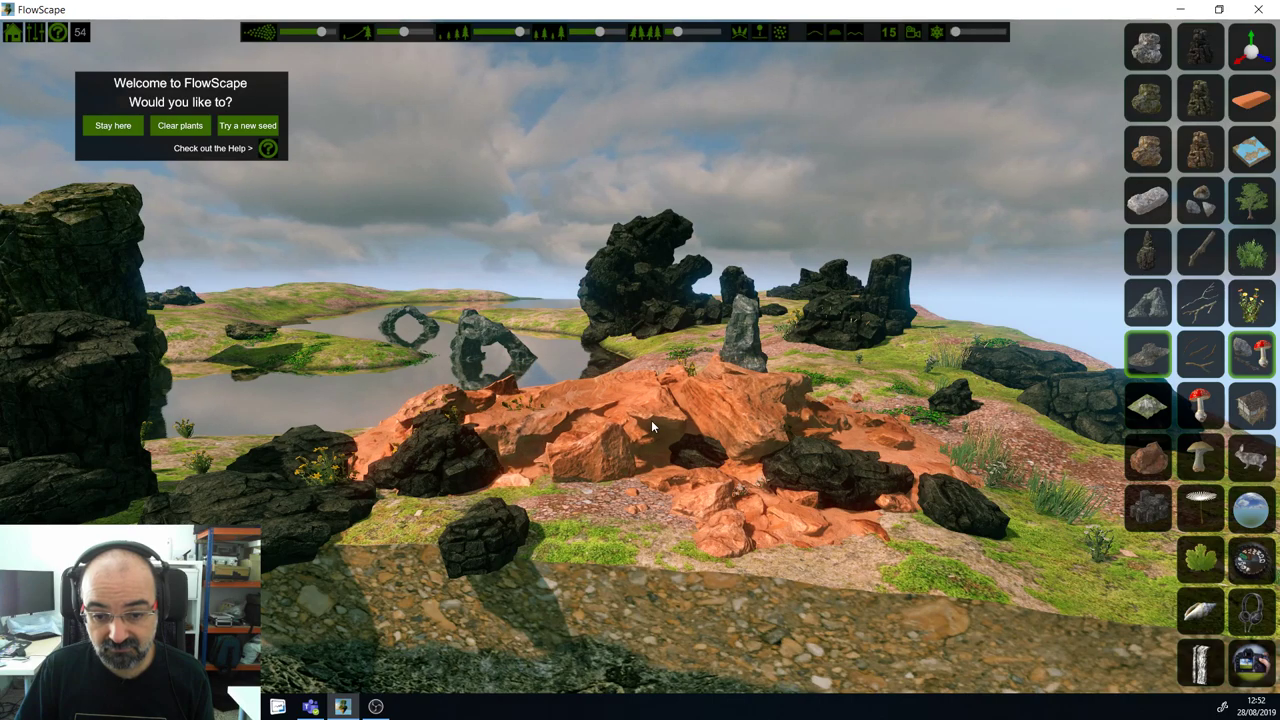
pyautogui.click(651, 421)
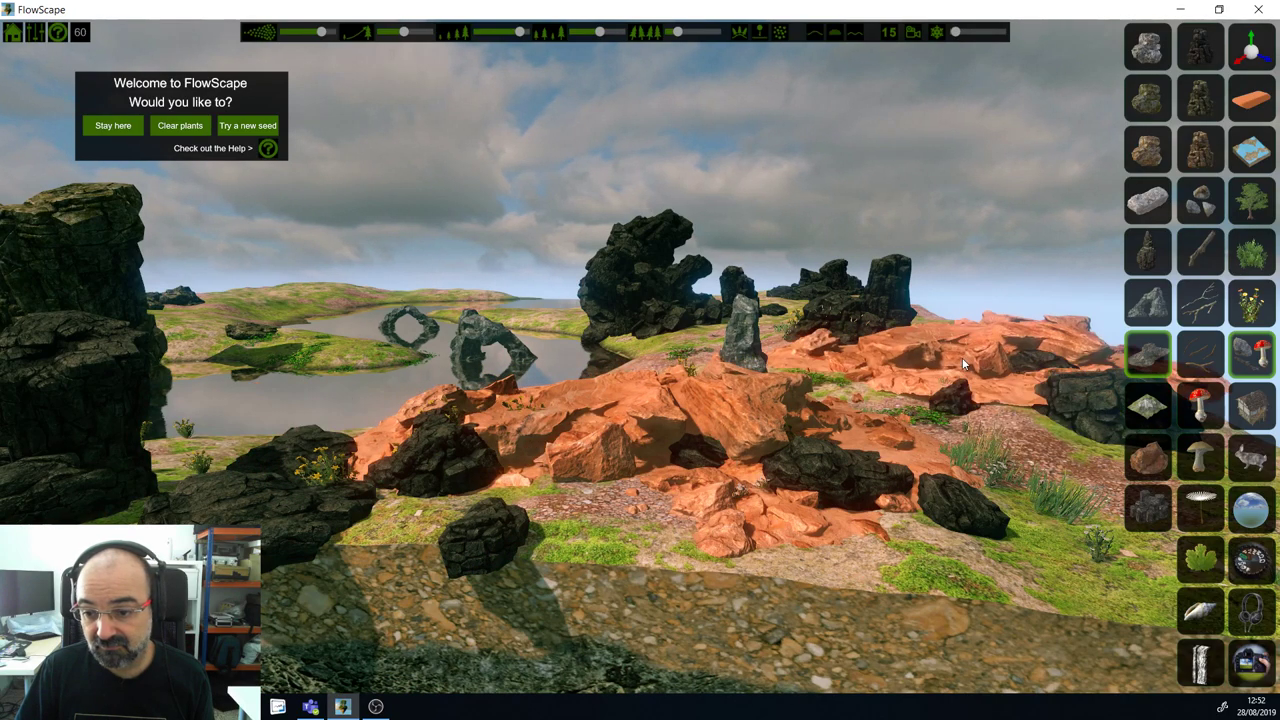
# Step: Place a snowy mountain in the distance behind the black rock pile
pyautogui.click(1156, 408)
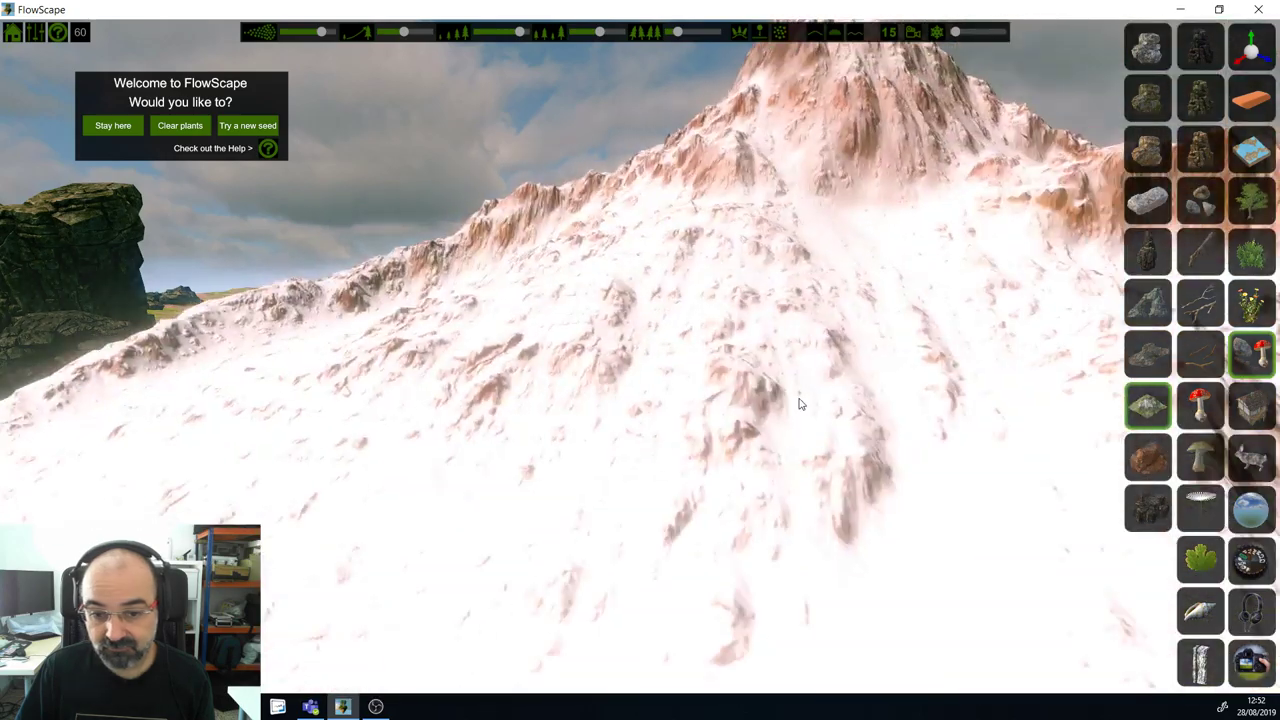
pyautogui.moveTo(799, 403); pyautogui.dragTo(689, 296)
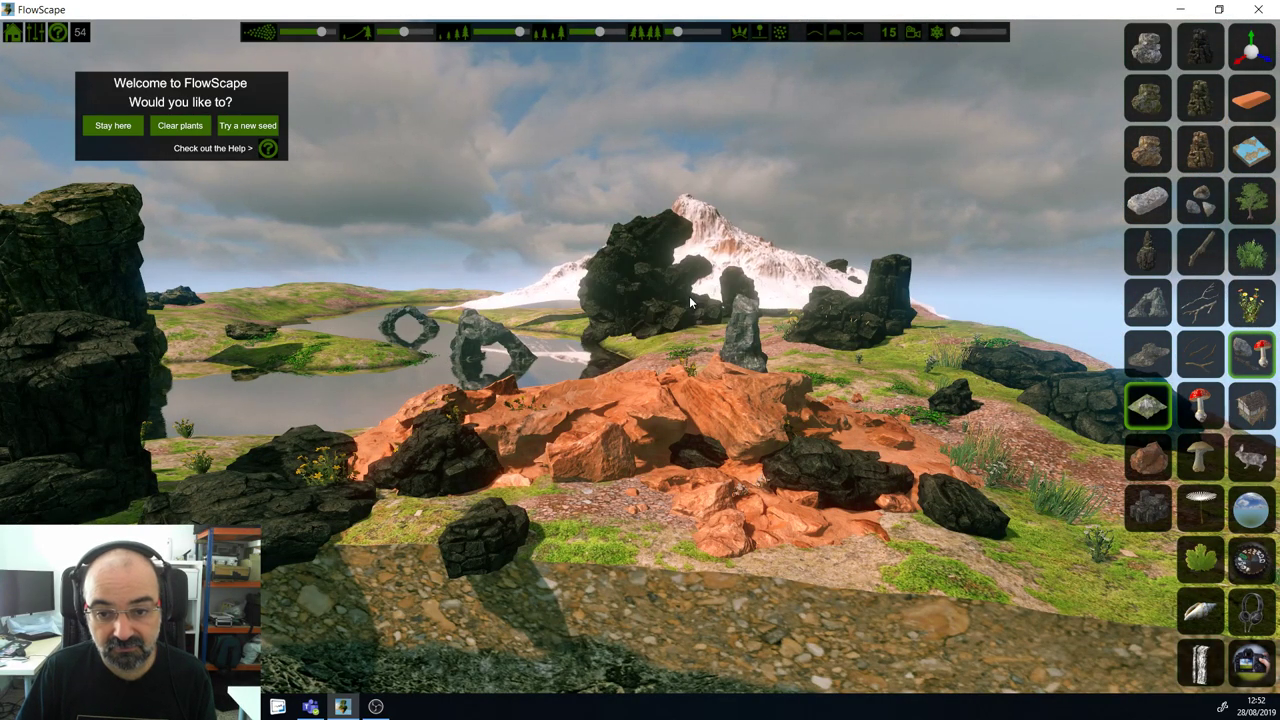
pyautogui.click(690, 297)
# Step: Scale the snowy mountain up until it dominates the background of the landscape
pyautogui.click(1239, 32)
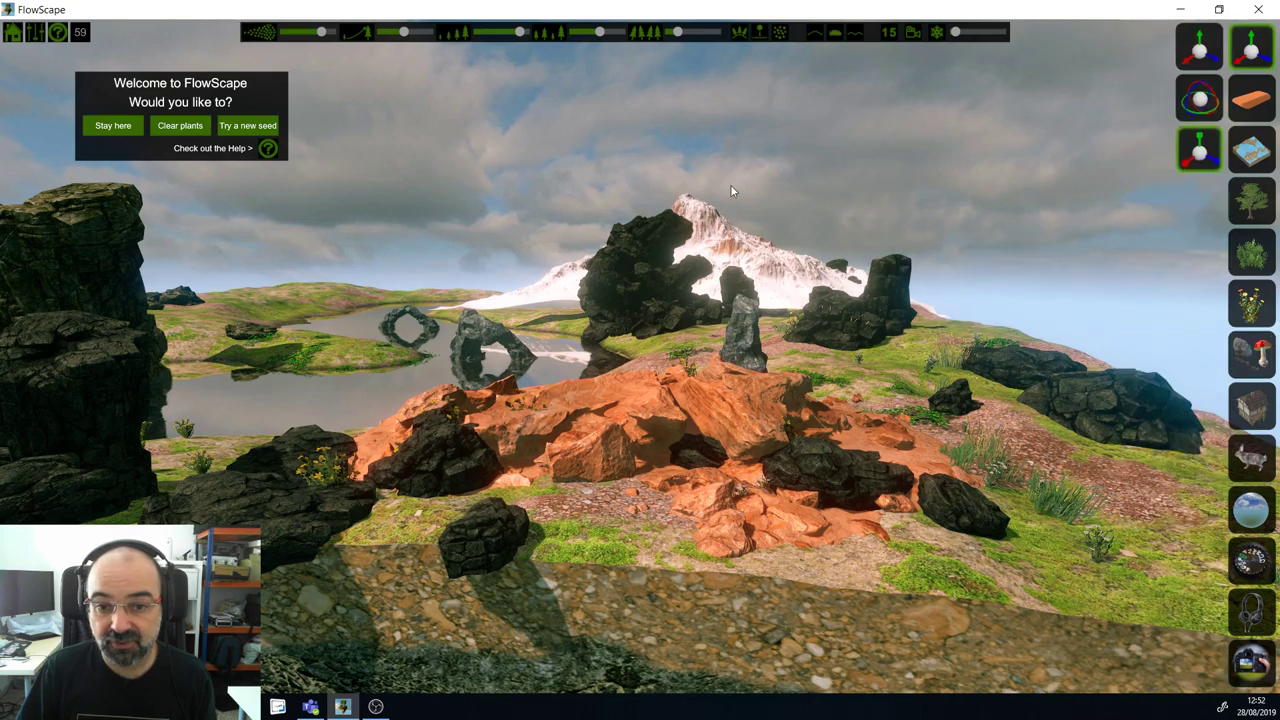
pyautogui.click(731, 225)
pyautogui.moveTo(689, 297); pyautogui.dragTo(805, 172)
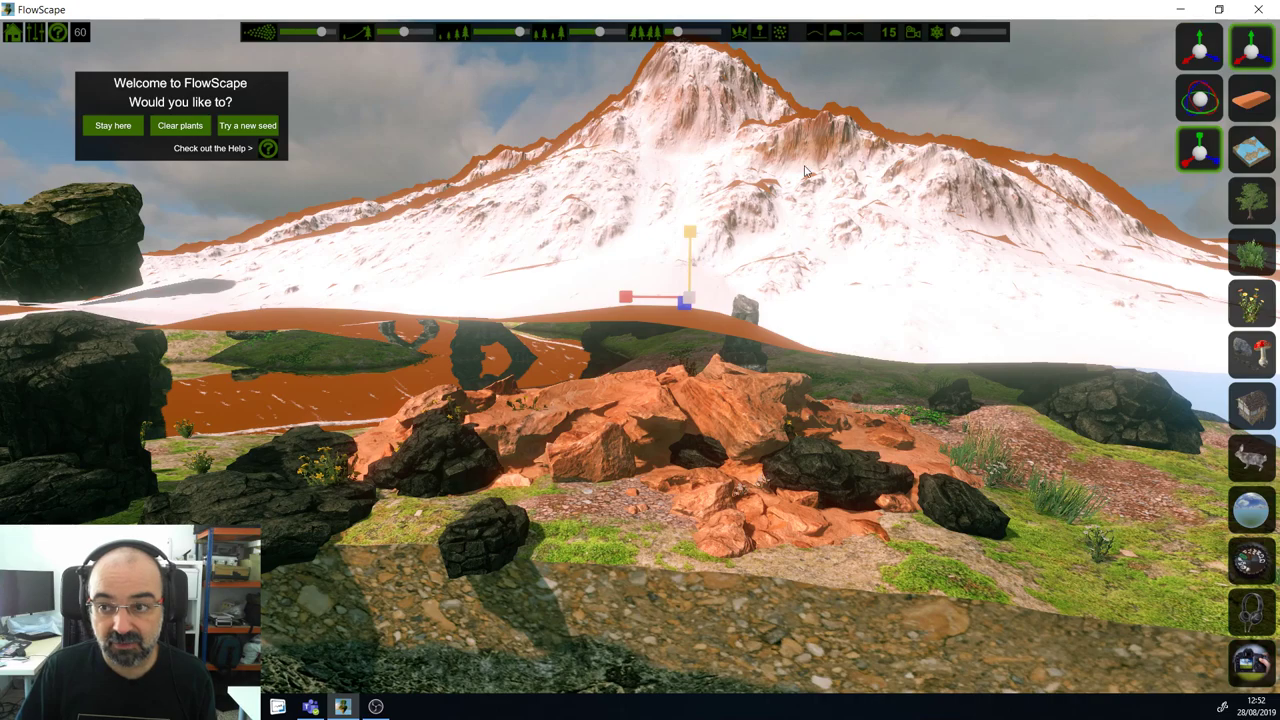
# Step: Move the enlarged mountain down so its base sinks behind the riverbanks
pyautogui.click(1197, 40)
pyautogui.click(712, 151)
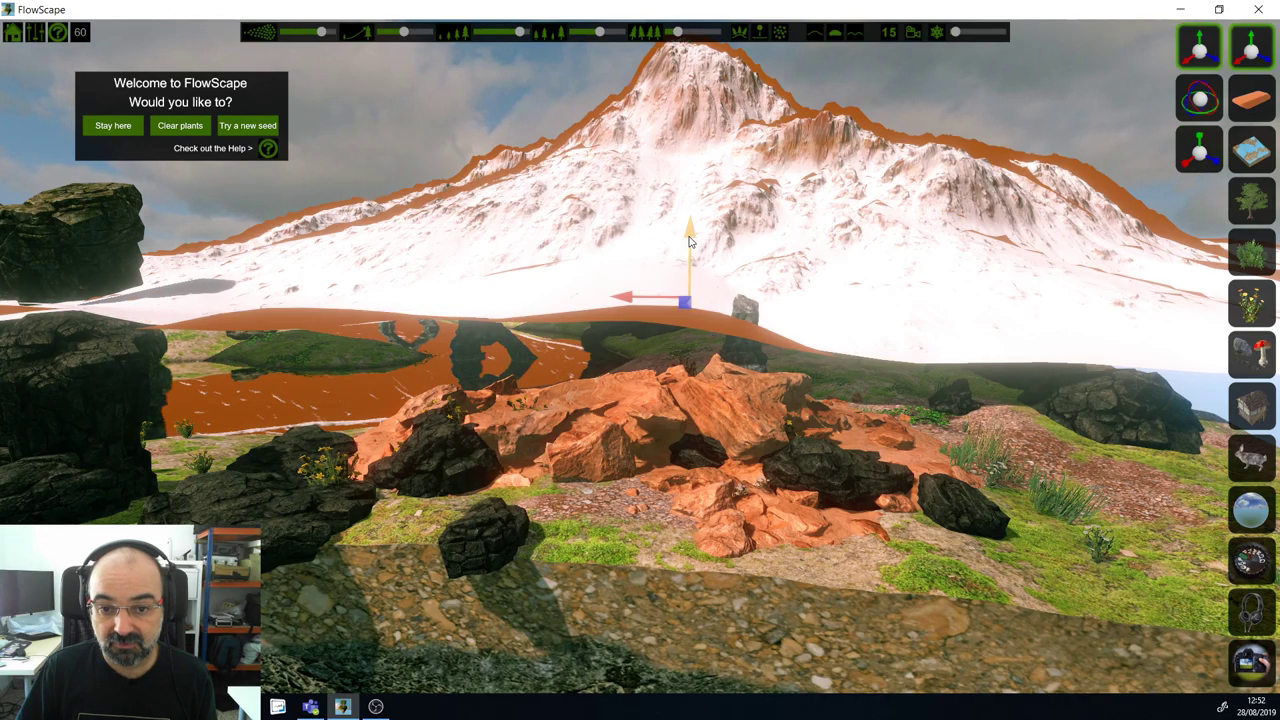
pyautogui.moveTo(688, 240); pyautogui.dragTo(701, 302)
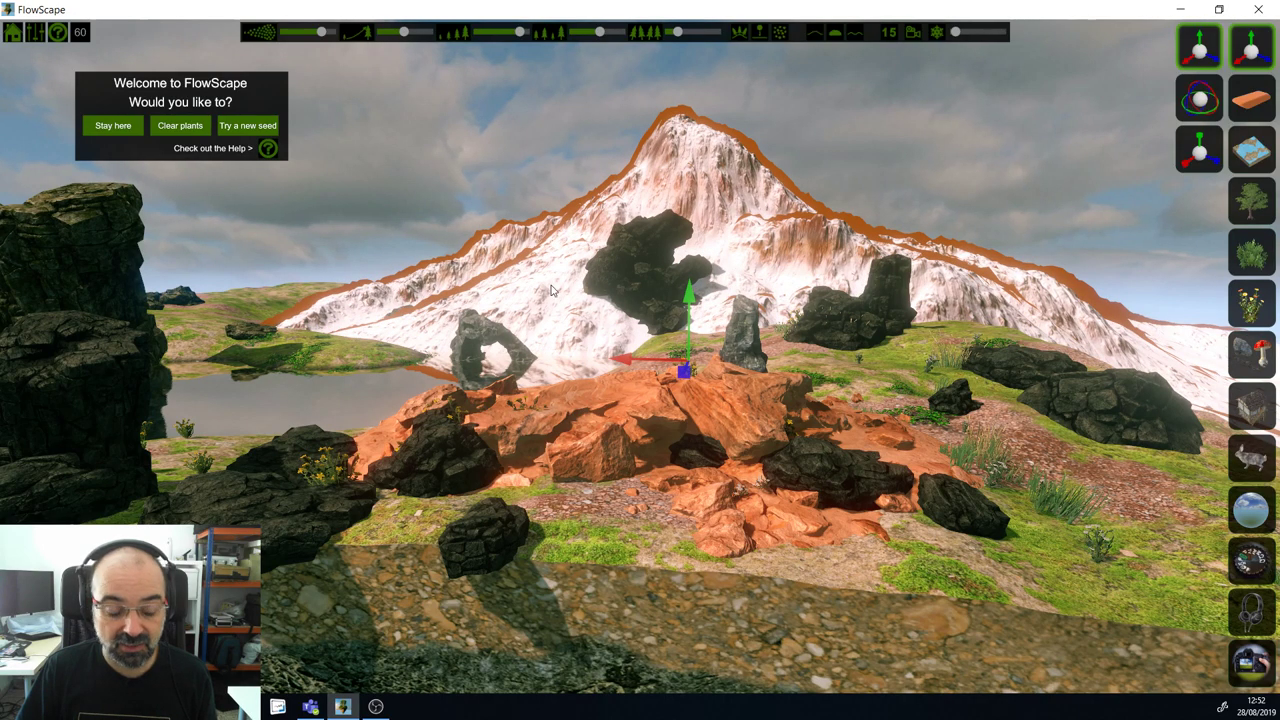
# Step: Plant a group of tall, bare-trunked conifers on the snowy mountain's slope beside the terrain block
pyautogui.moveTo(551, 290); pyautogui.dragTo(551, 496, button='right')
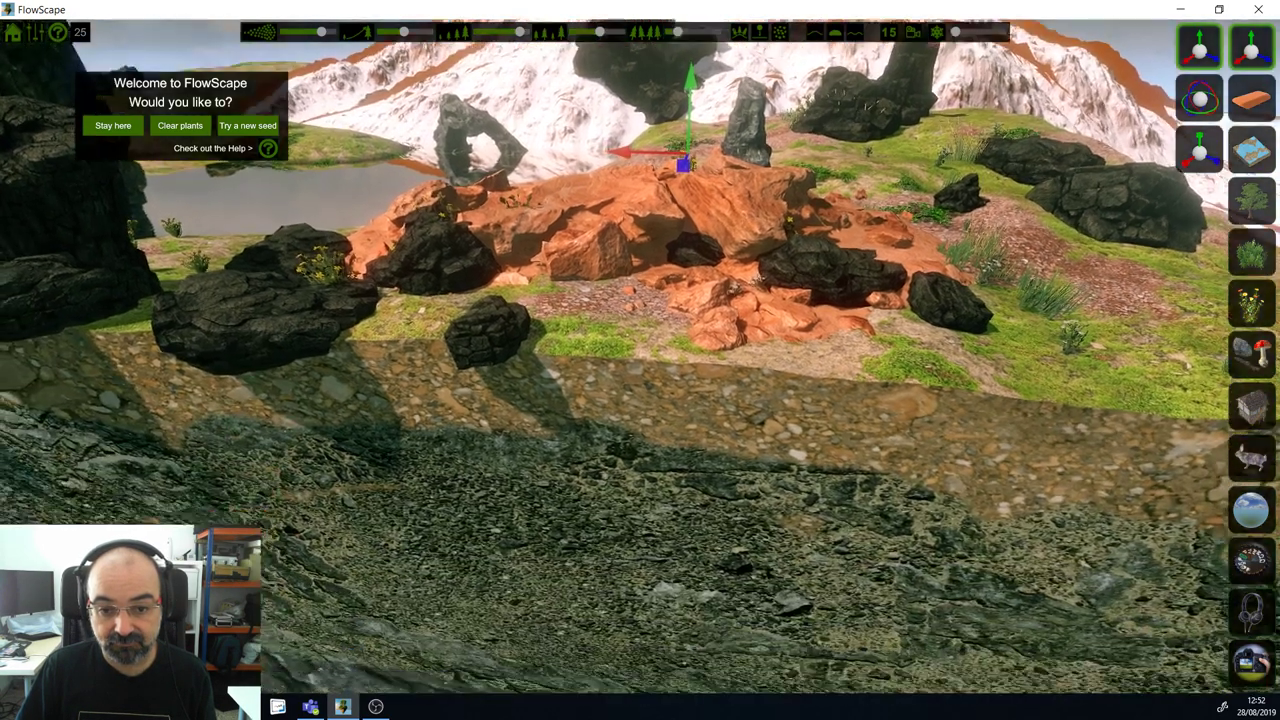
pyautogui.scroll(-3, 624, 347)
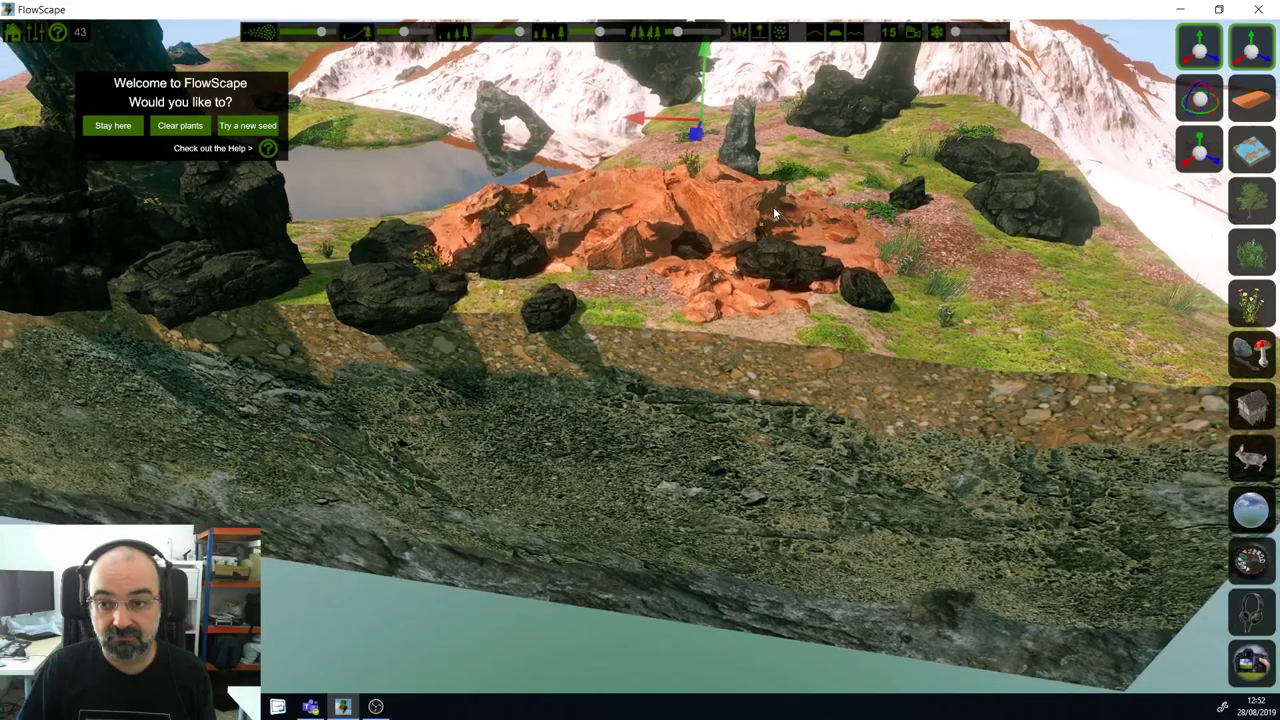
pyautogui.press('s')
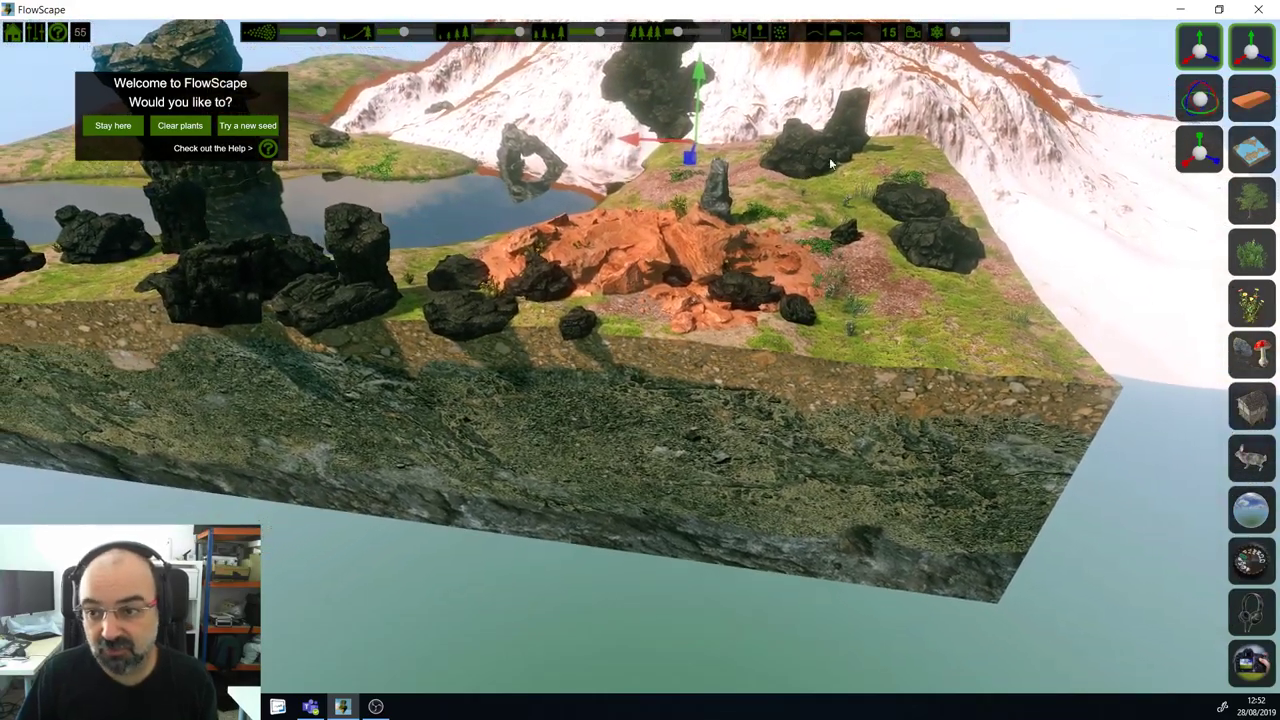
pyautogui.press('a')
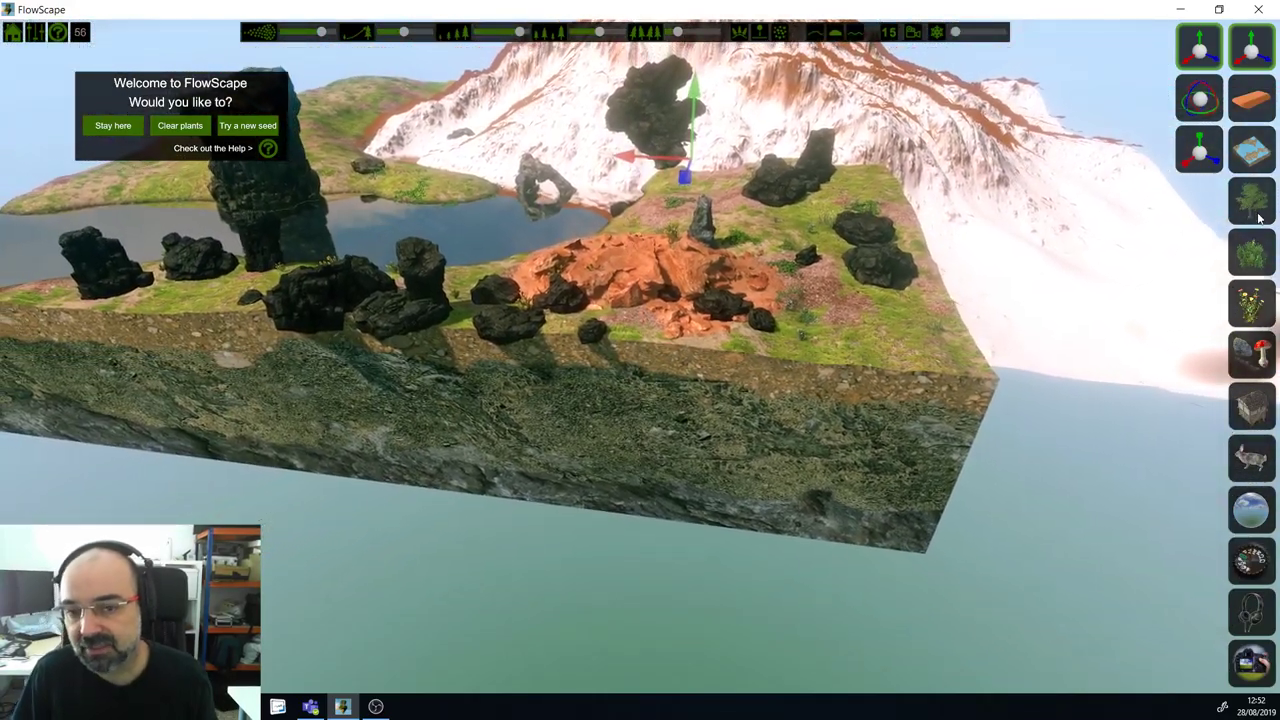
pyautogui.press('a')
pyautogui.click(1256, 210)
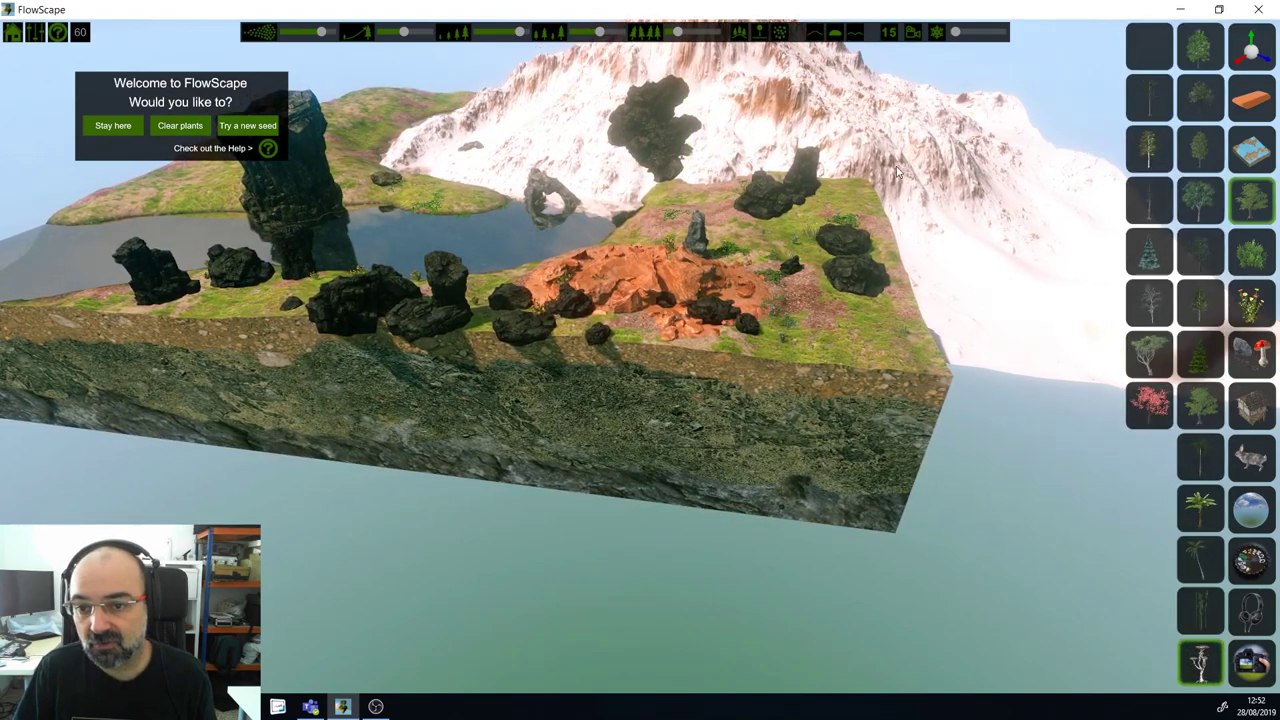
pyautogui.click(1166, 196)
pyautogui.moveTo(880, 188)
pyautogui.mouseDown()
pyautogui.moveTo(945, 175)
pyautogui.moveTo(1100, 233)
pyautogui.moveTo(1120, 178)
pyautogui.mouseUp()
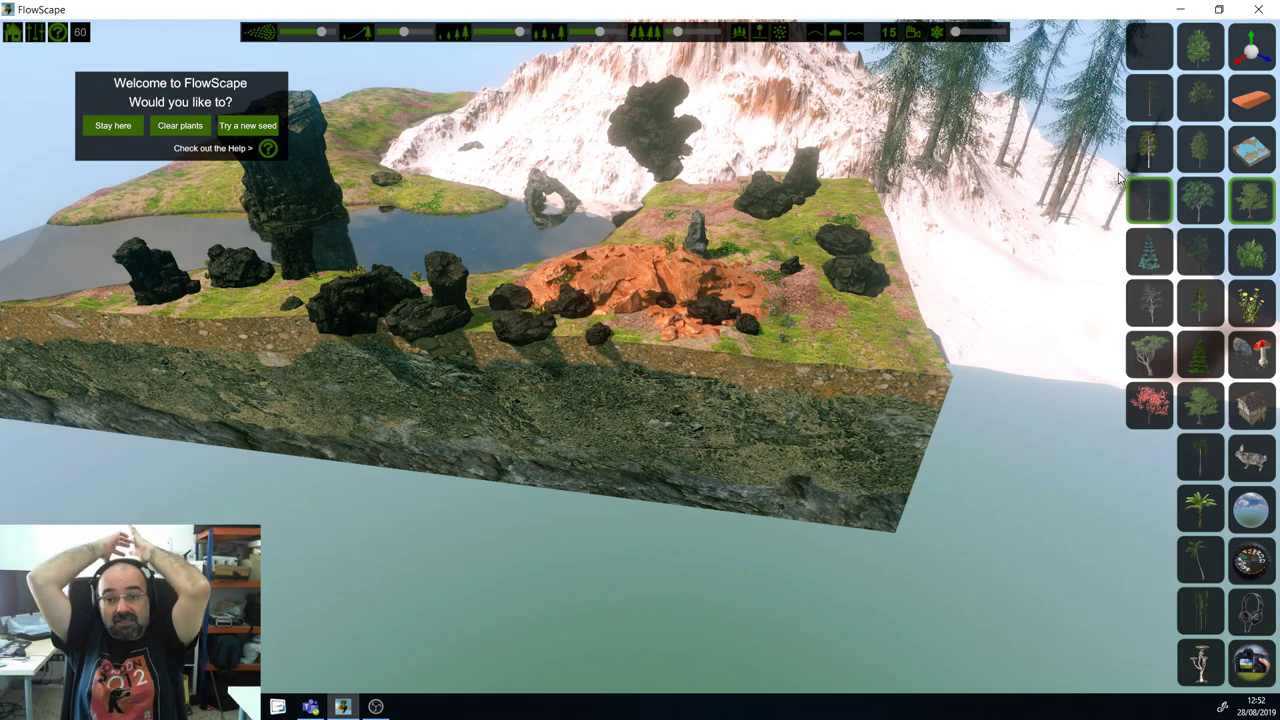
# Step: Select the snowy mountain and move it farther back, so the terrain block's river and far bank are clear of it
pyautogui.press('s')
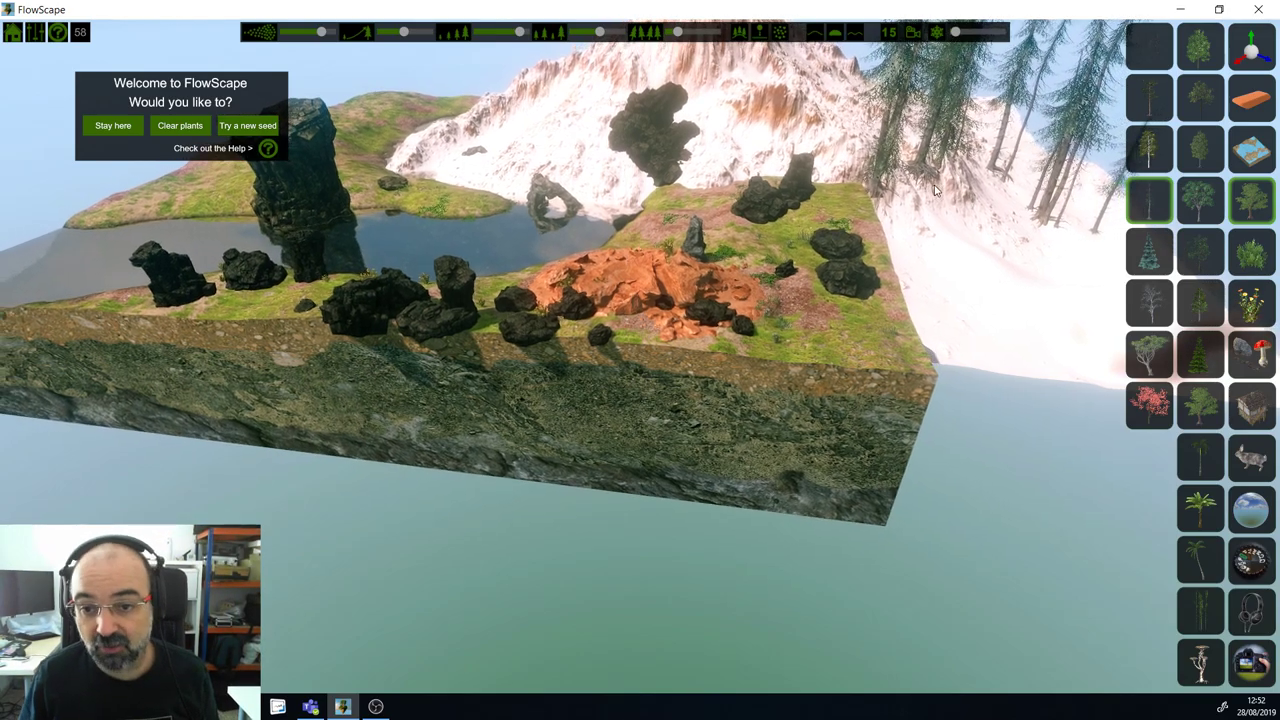
pyautogui.moveTo(909, 245); pyautogui.dragTo(979, 357, button='right')
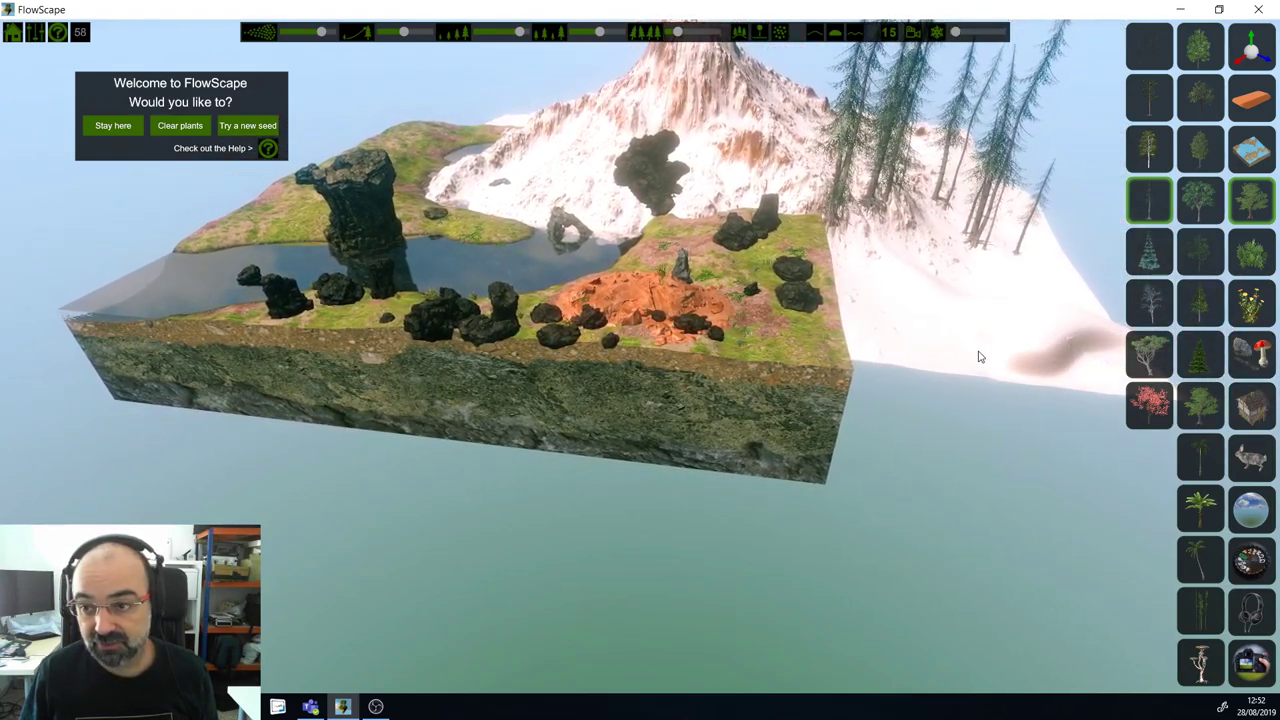
pyautogui.click(1251, 50)
pyautogui.click(1071, 376)
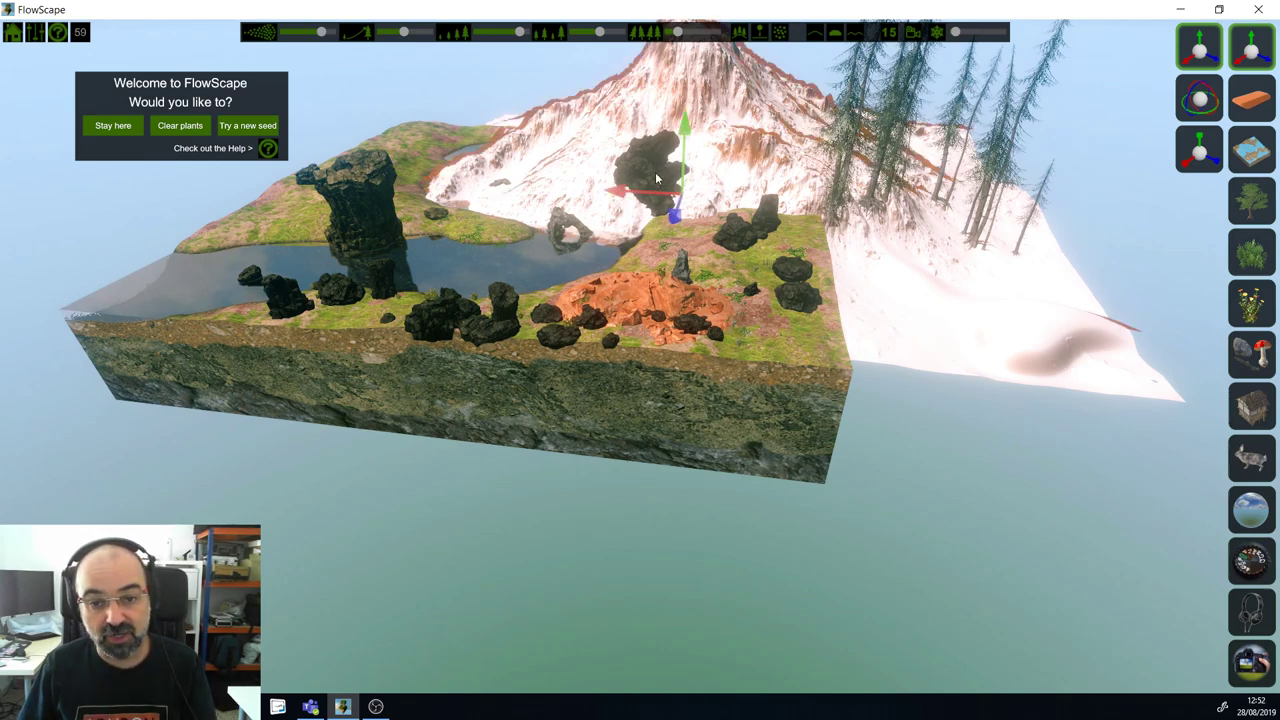
pyautogui.moveTo(673, 214); pyautogui.dragTo(703, 38)
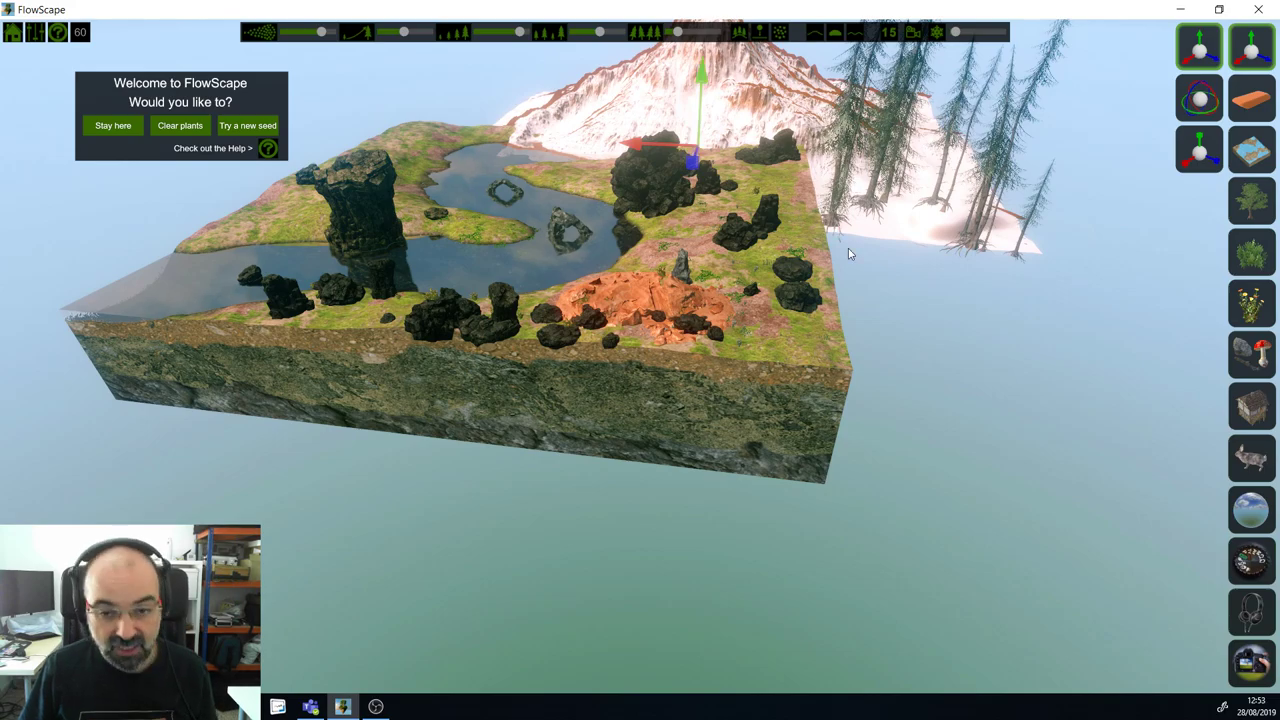
pyautogui.moveTo(848, 249); pyautogui.dragTo(783, 236, button='right')
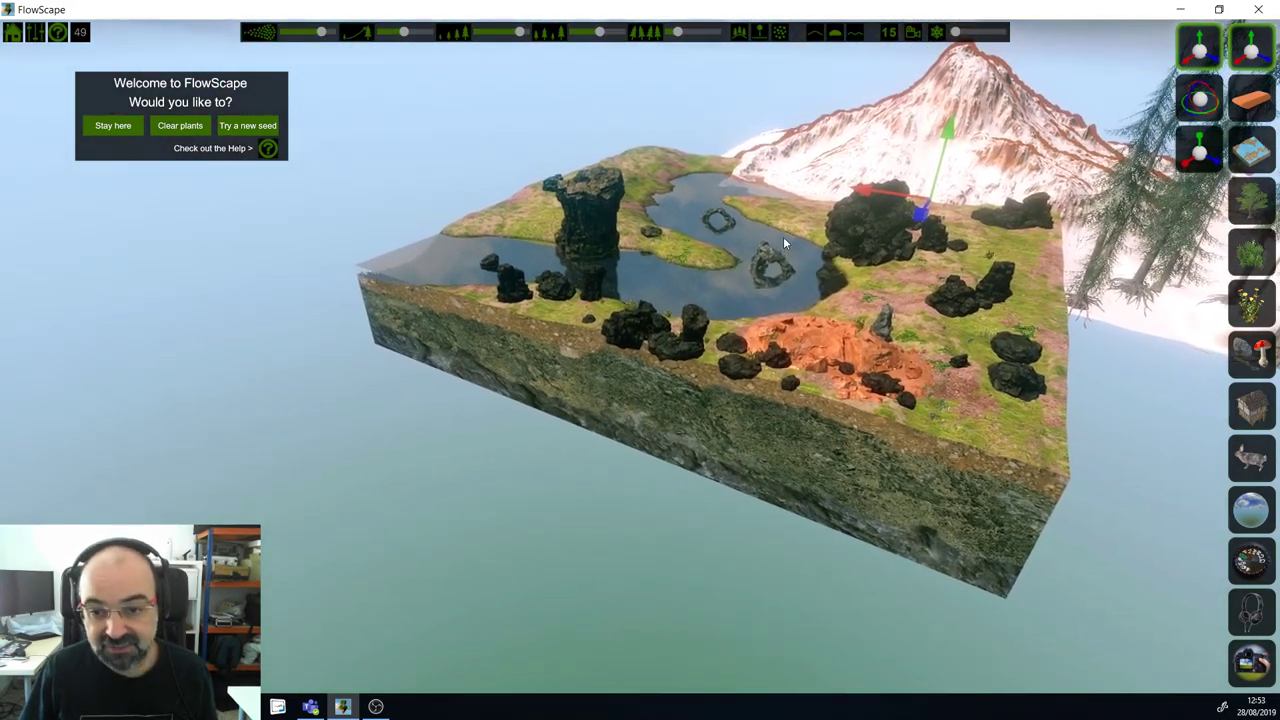
pyautogui.moveTo(1007, 318); pyautogui.dragTo(905, 220, button='right')
pyautogui.moveTo(905, 220); pyautogui.dragTo(962, 110)
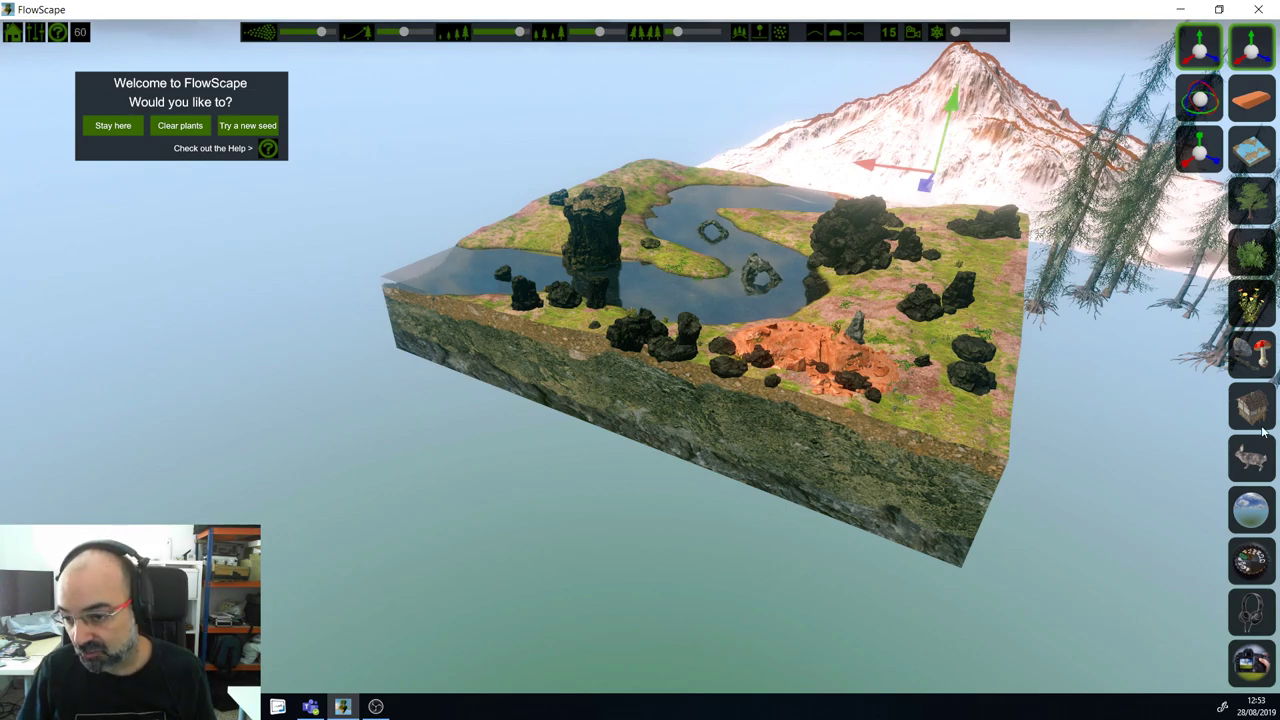
# Step: Place two large black columnar rock walls on the wide bank, one on each side of the orange-red formation
pyautogui.click(1258, 368)
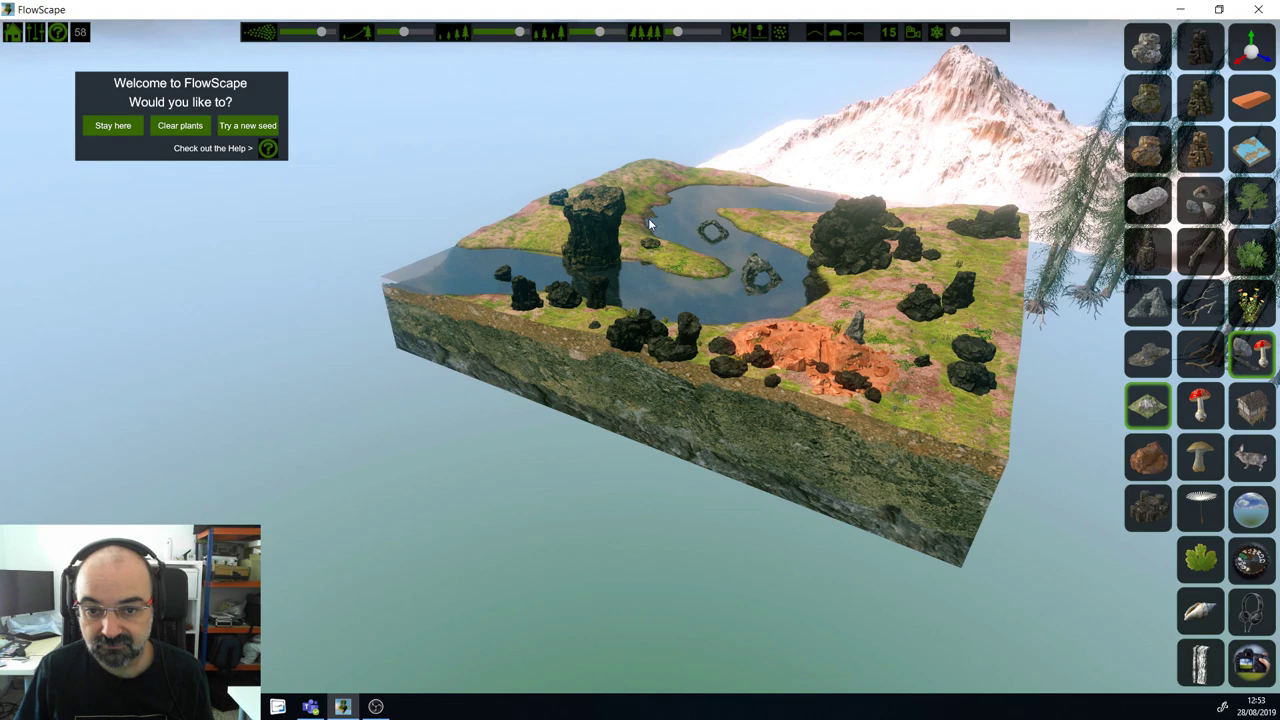
pyautogui.click(1147, 505)
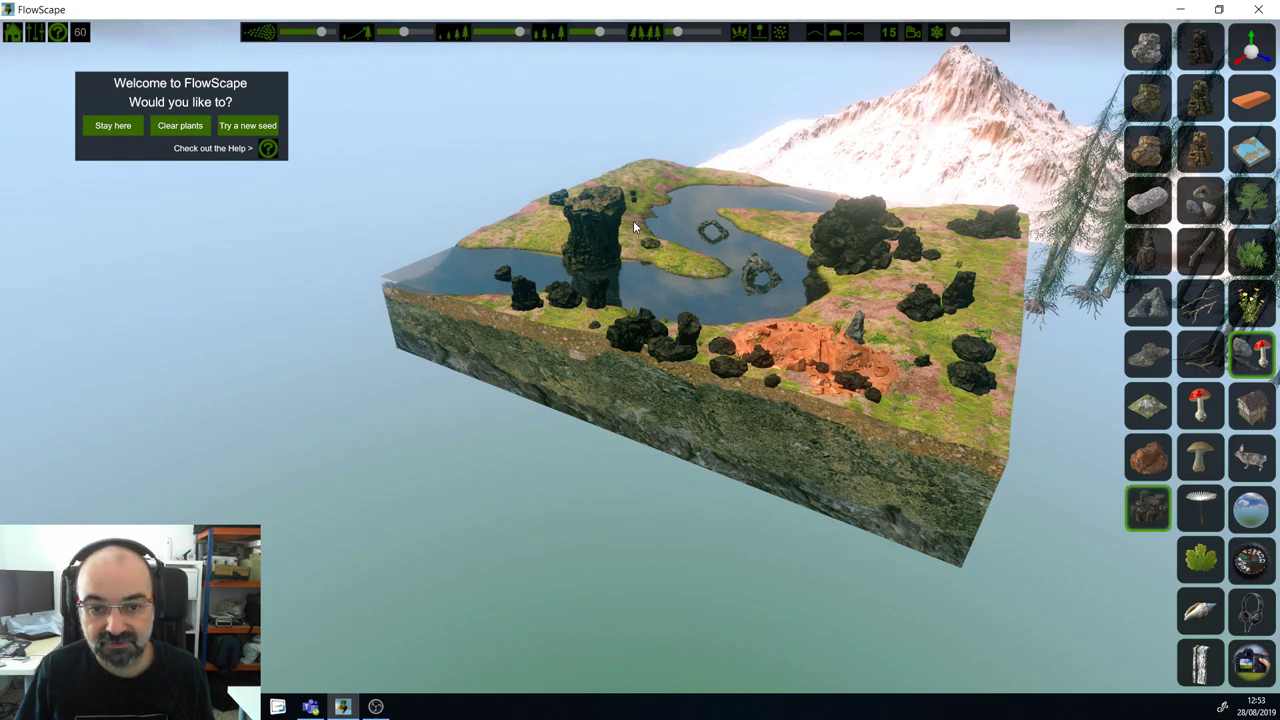
pyautogui.click(972, 428)
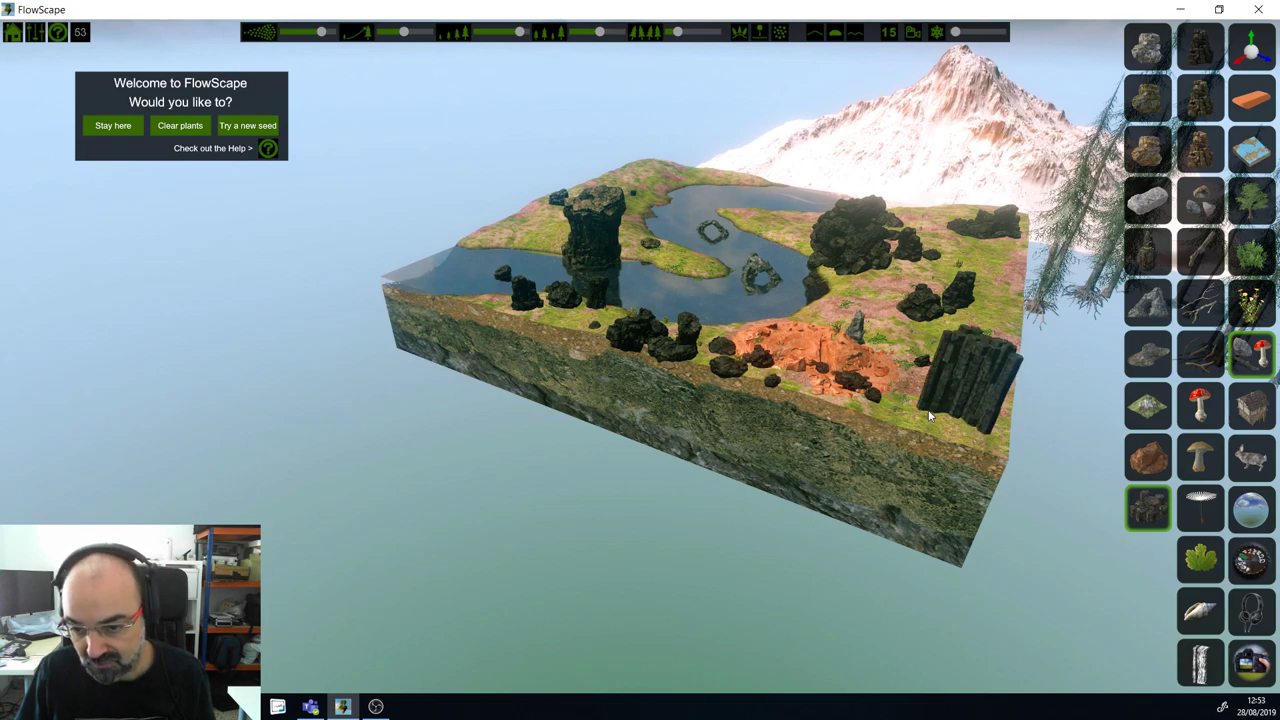
pyautogui.click(920, 323)
pyautogui.moveTo(919, 323); pyautogui.dragTo(803, 315)
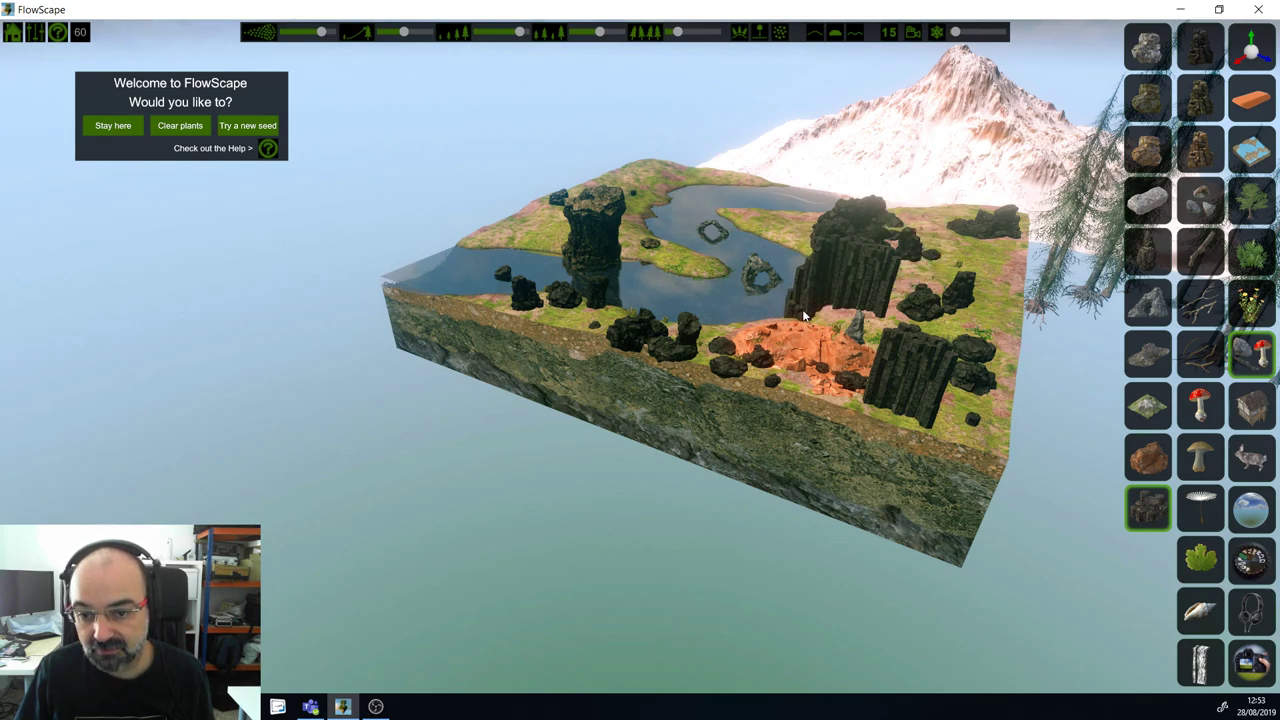
pyautogui.click(803, 316)
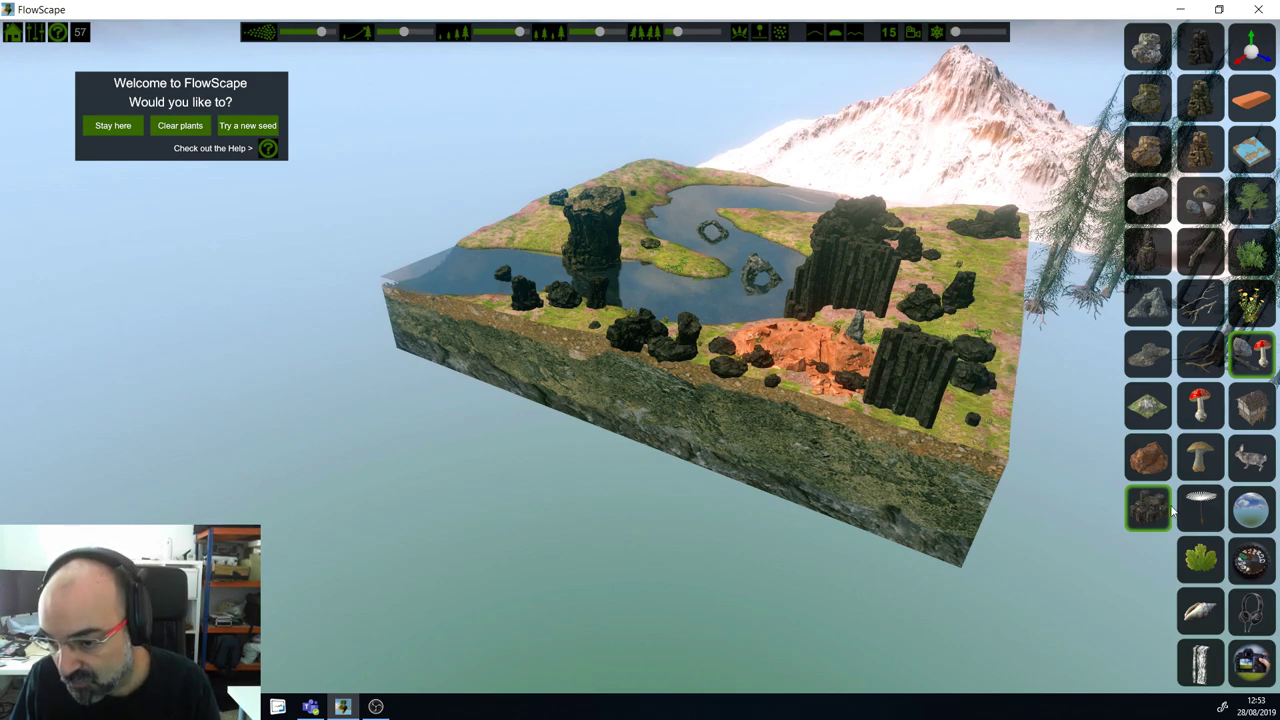
# Step: Scatter grey rocks and pale boulders across the banks and river, and stand a tall dark leaning rock on the far bank
pyautogui.click(1160, 54)
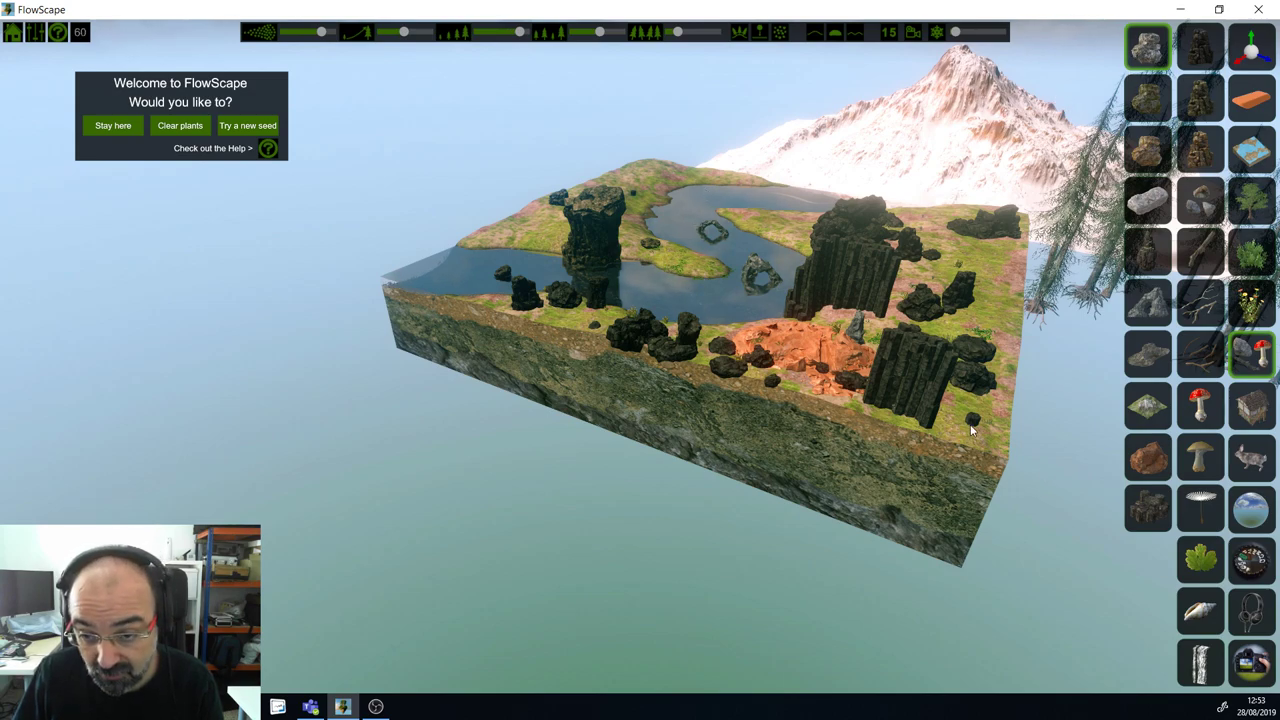
pyautogui.click(990, 318)
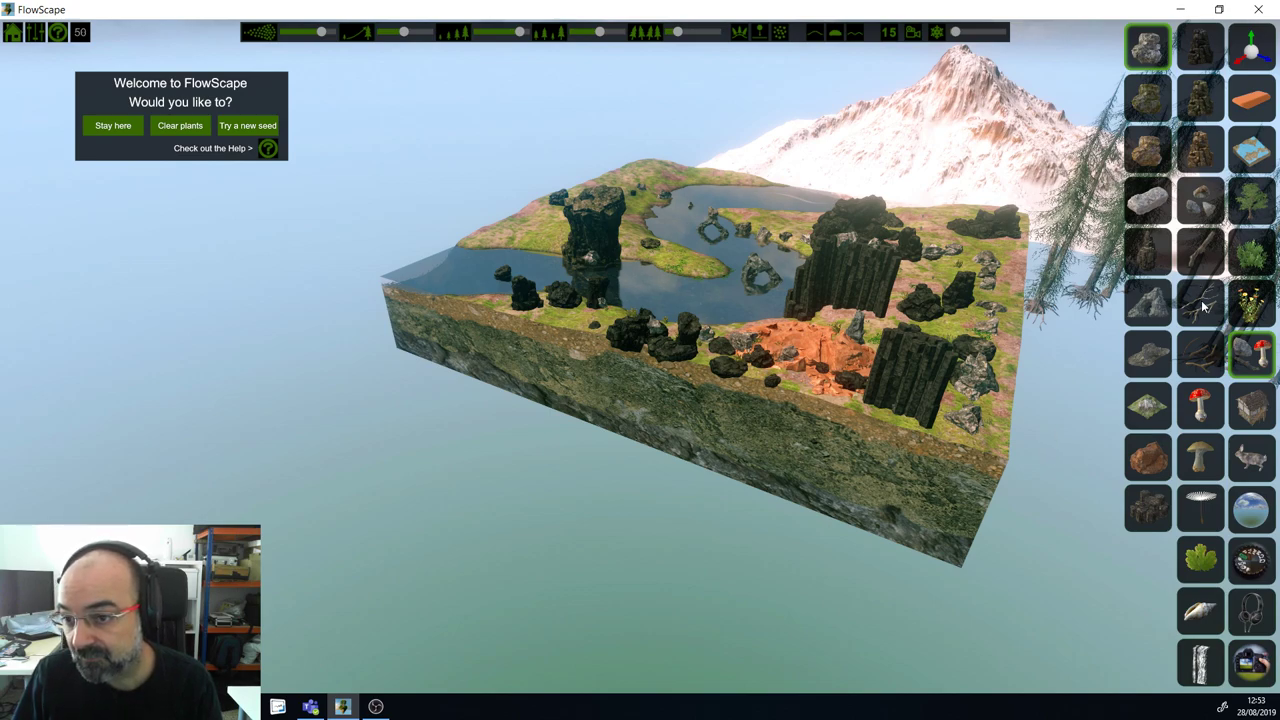
pyautogui.click(1150, 215)
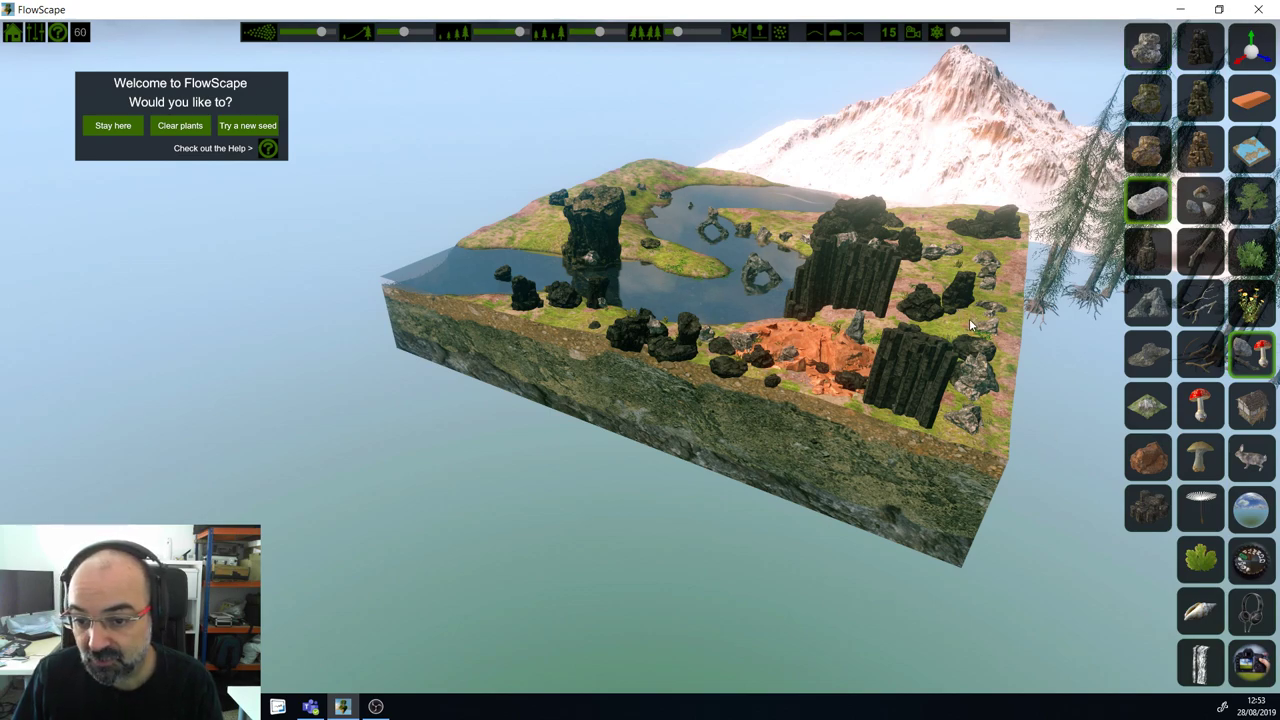
pyautogui.click(896, 341)
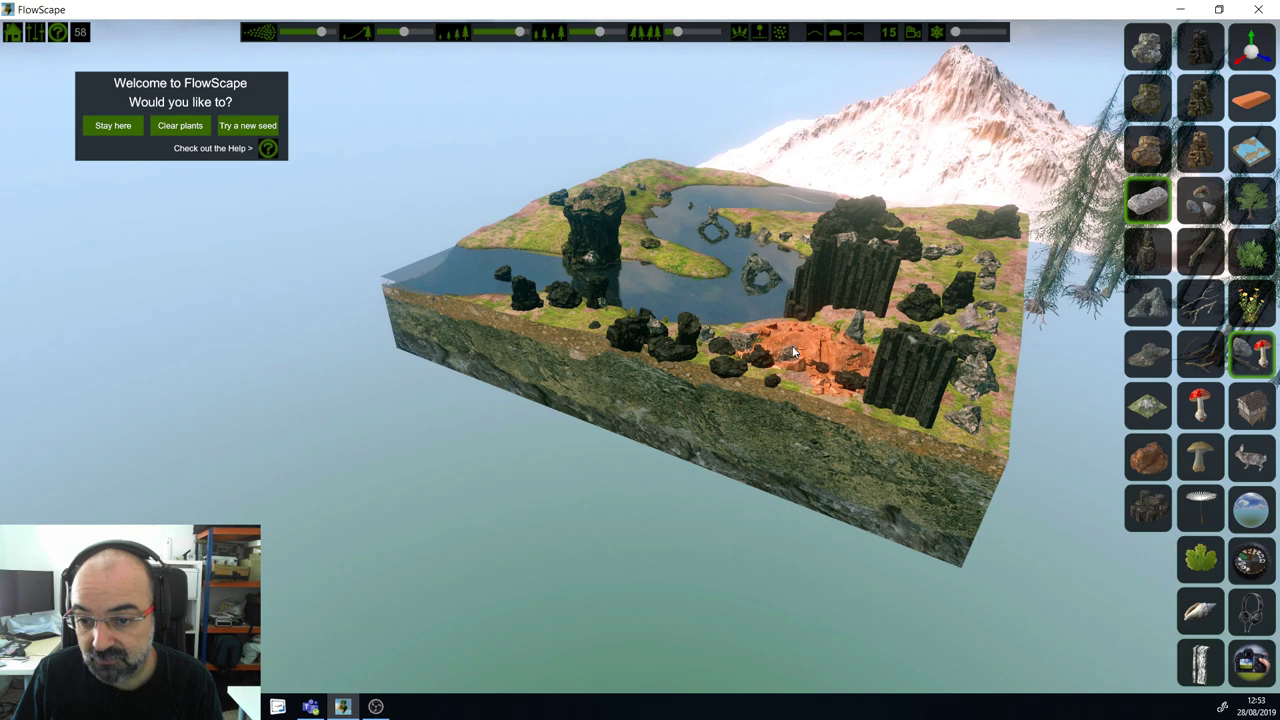
pyautogui.click(532, 296)
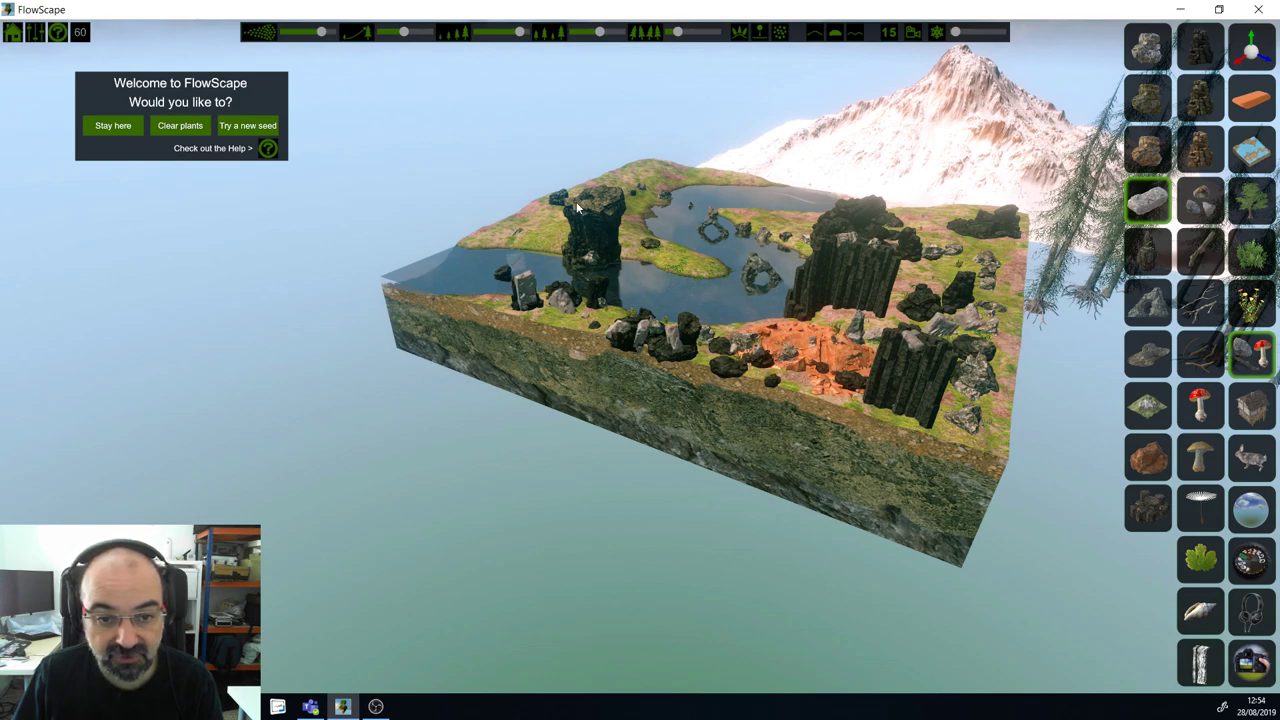
pyautogui.click(1150, 255)
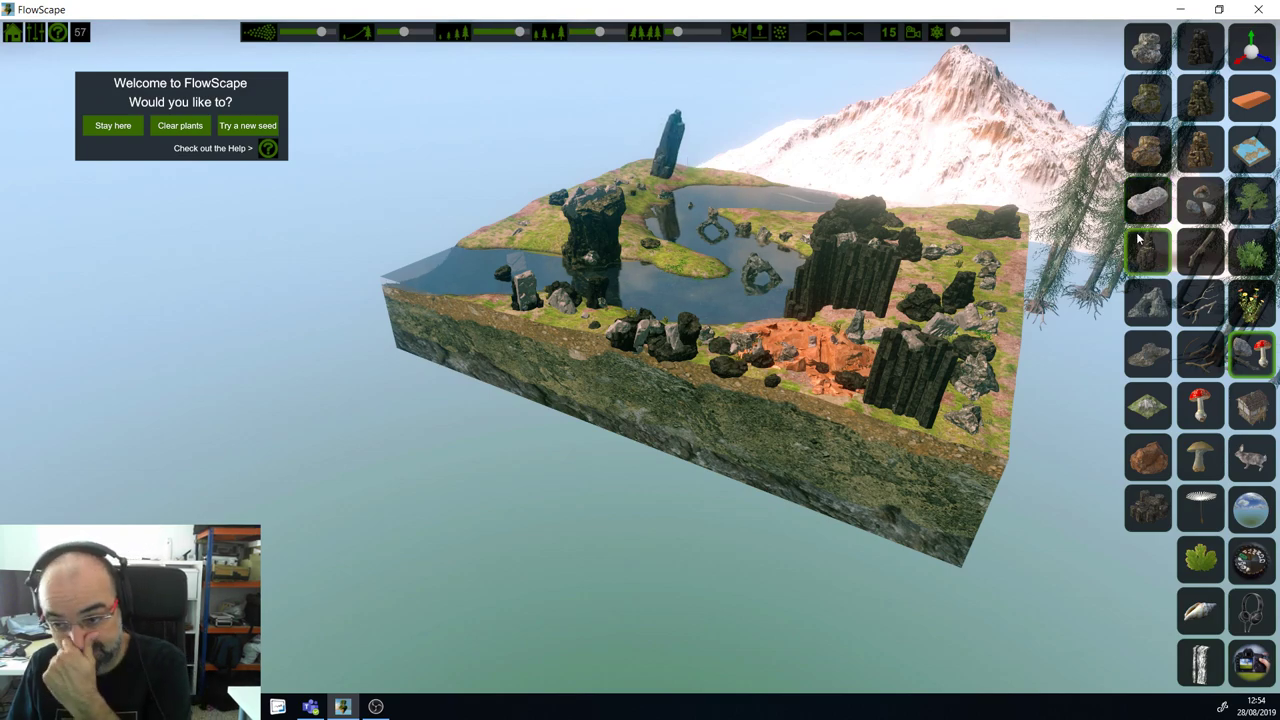
# Step: Build a pile of small stones at the foot of the orange-red rock formation in the foreground
pyautogui.click(1193, 160)
pyautogui.click(1195, 205)
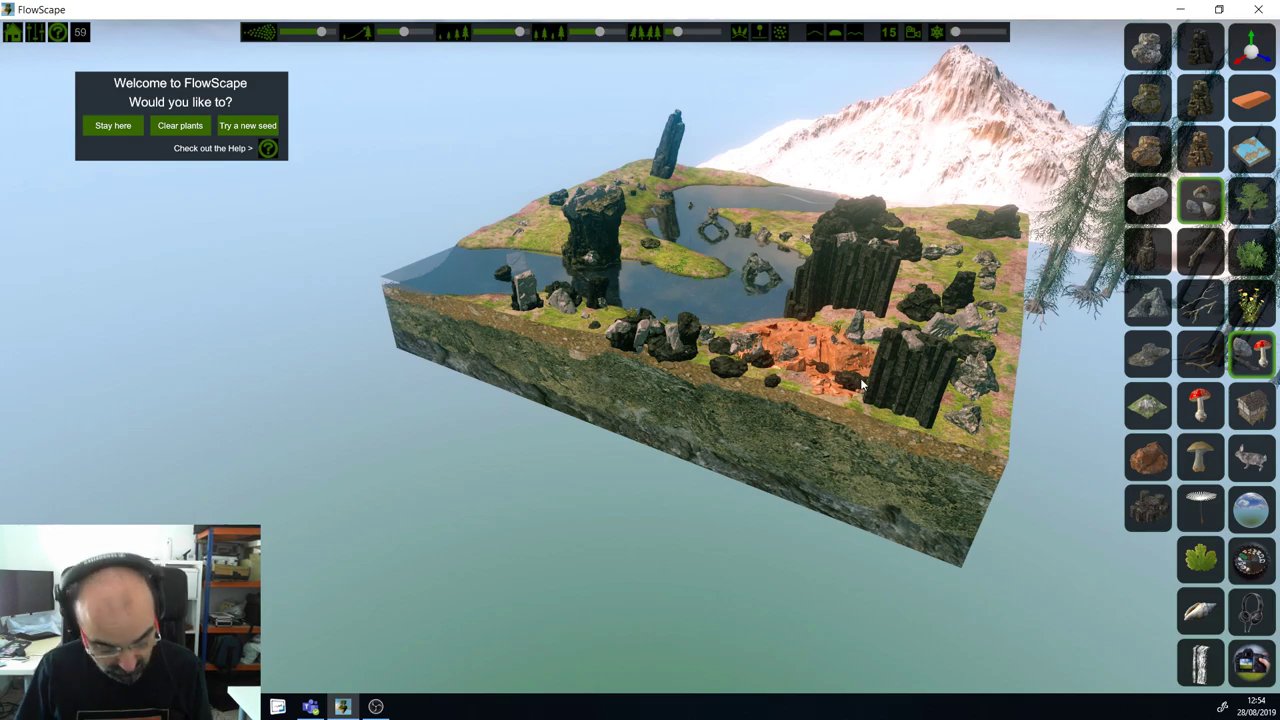
pyautogui.press('w')
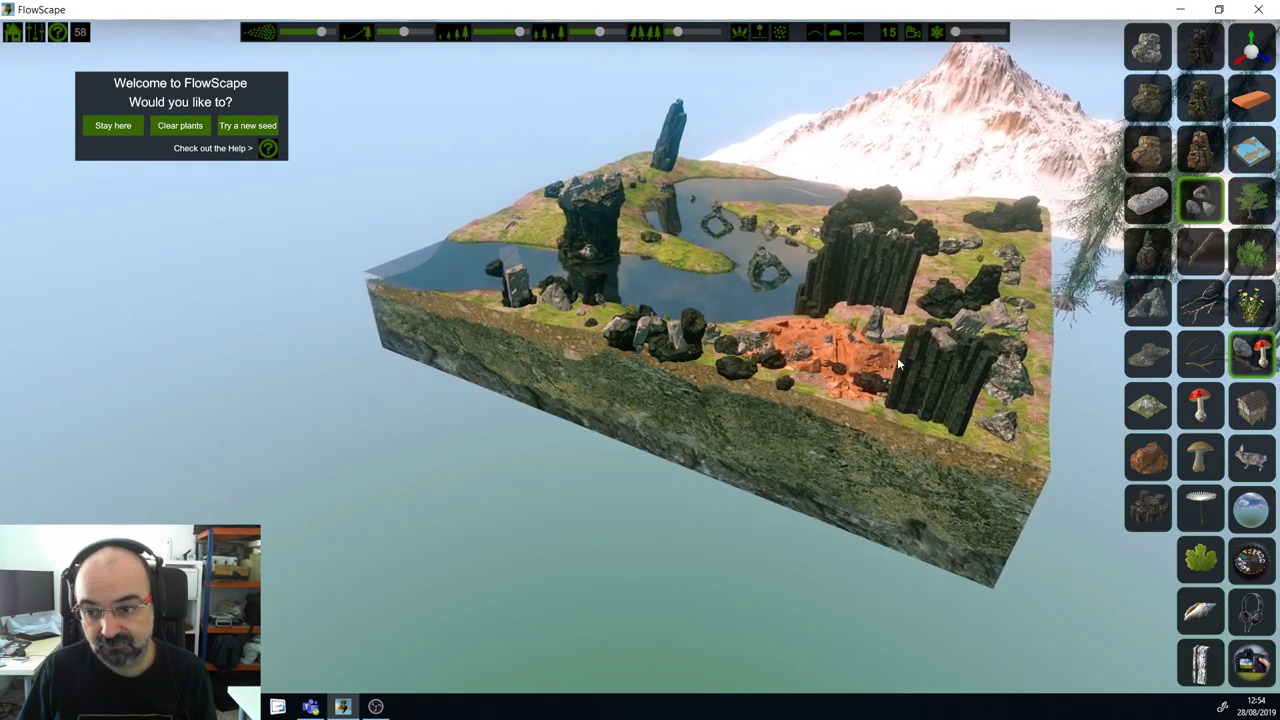
pyautogui.press('w')
pyautogui.moveTo(937, 294); pyautogui.dragTo(1033, 254, button='right')
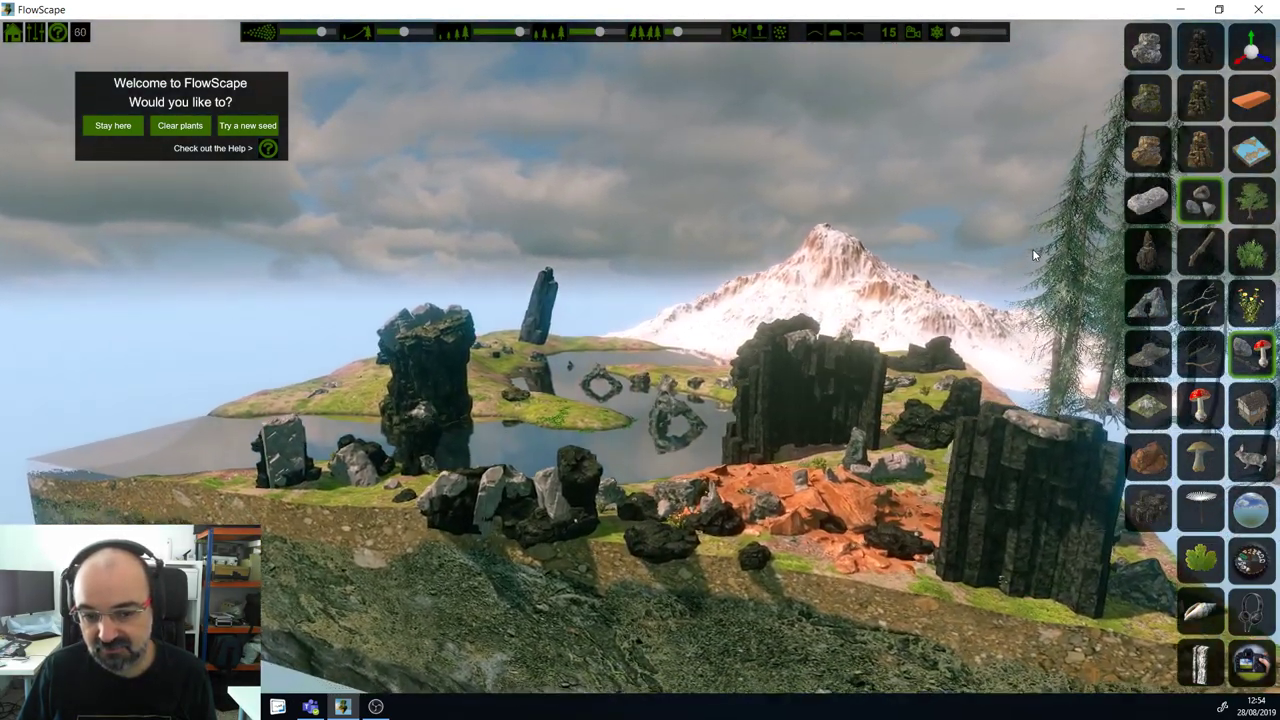
pyautogui.press('w')
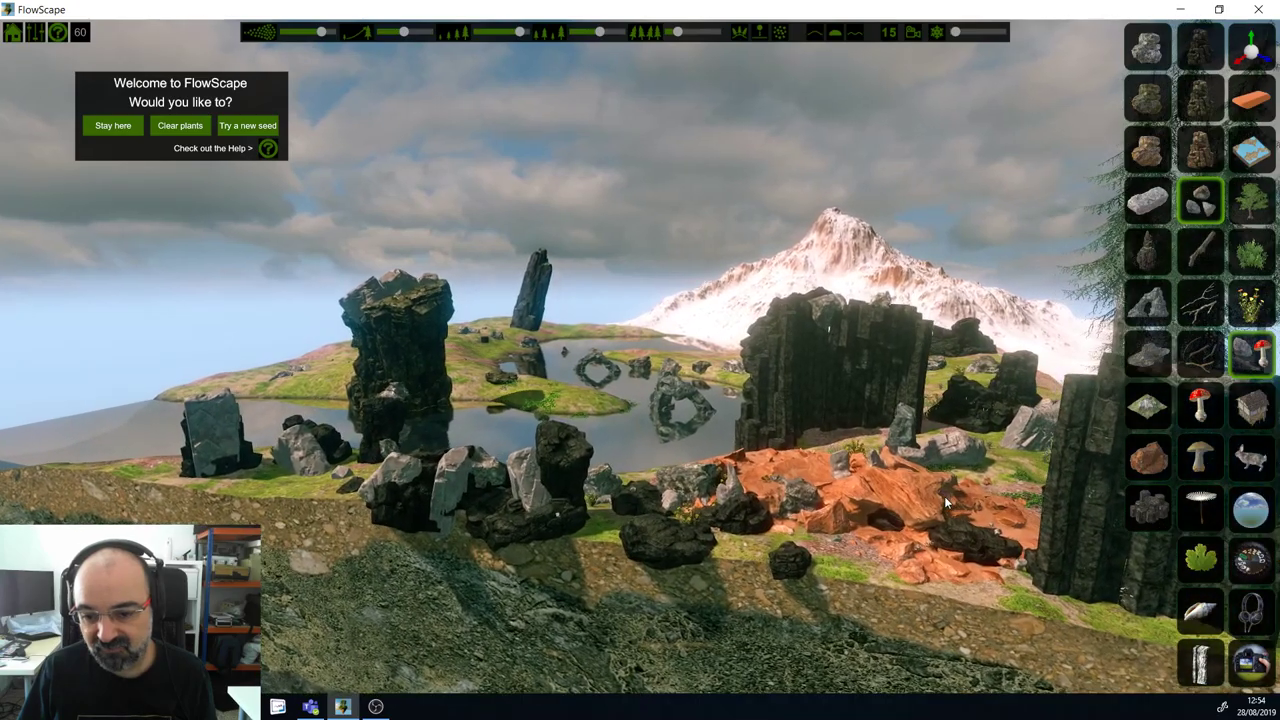
pyautogui.press('w')
pyautogui.moveTo(944, 496)
pyautogui.mouseDown(button='right')
pyautogui.moveTo(905, 462)
pyautogui.moveTo(950, 496)
pyautogui.mouseUp(button='right')
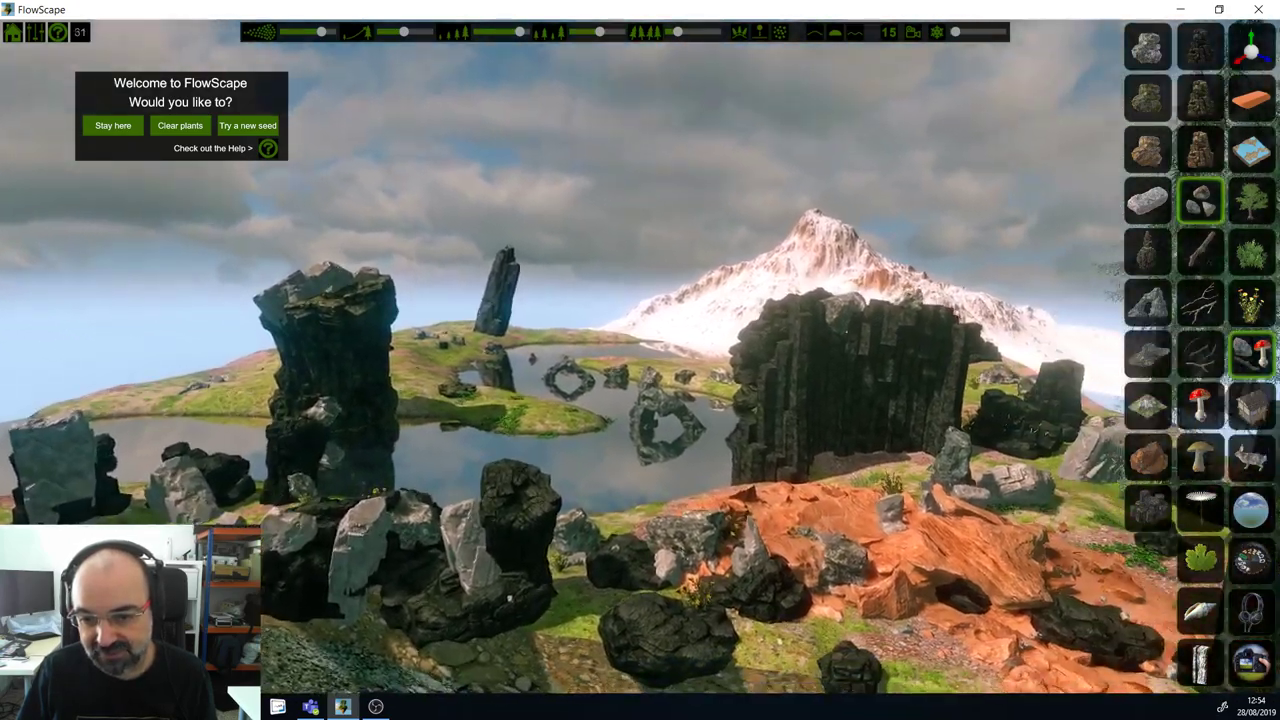
pyautogui.press('w')
pyautogui.moveTo(509, 597); pyautogui.dragTo(485, 645, button='right')
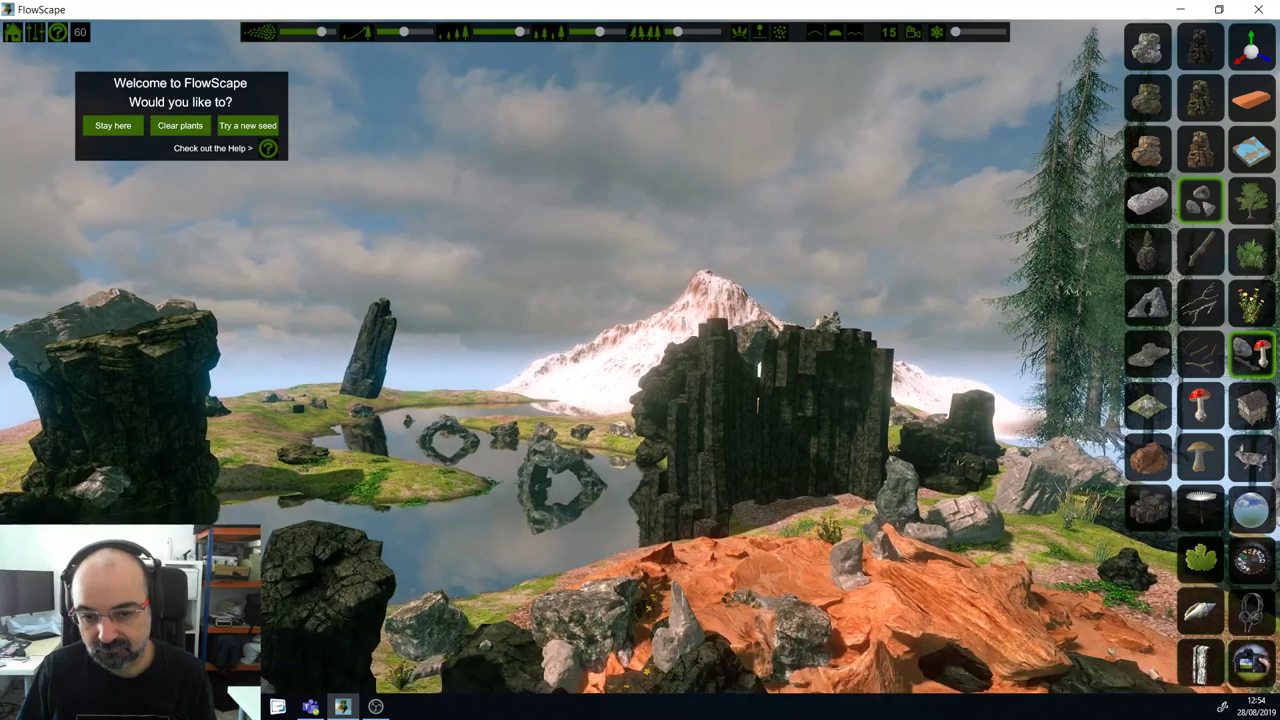
pyautogui.press('q')
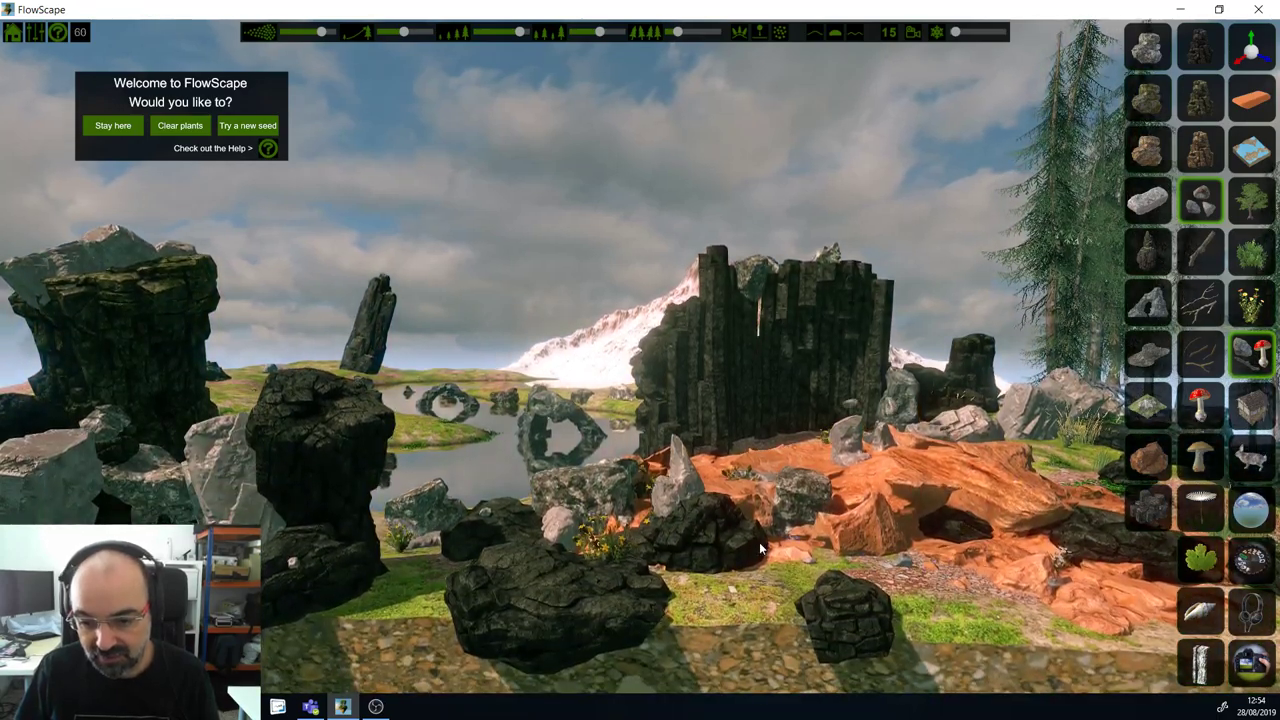
pyautogui.click(760, 548)
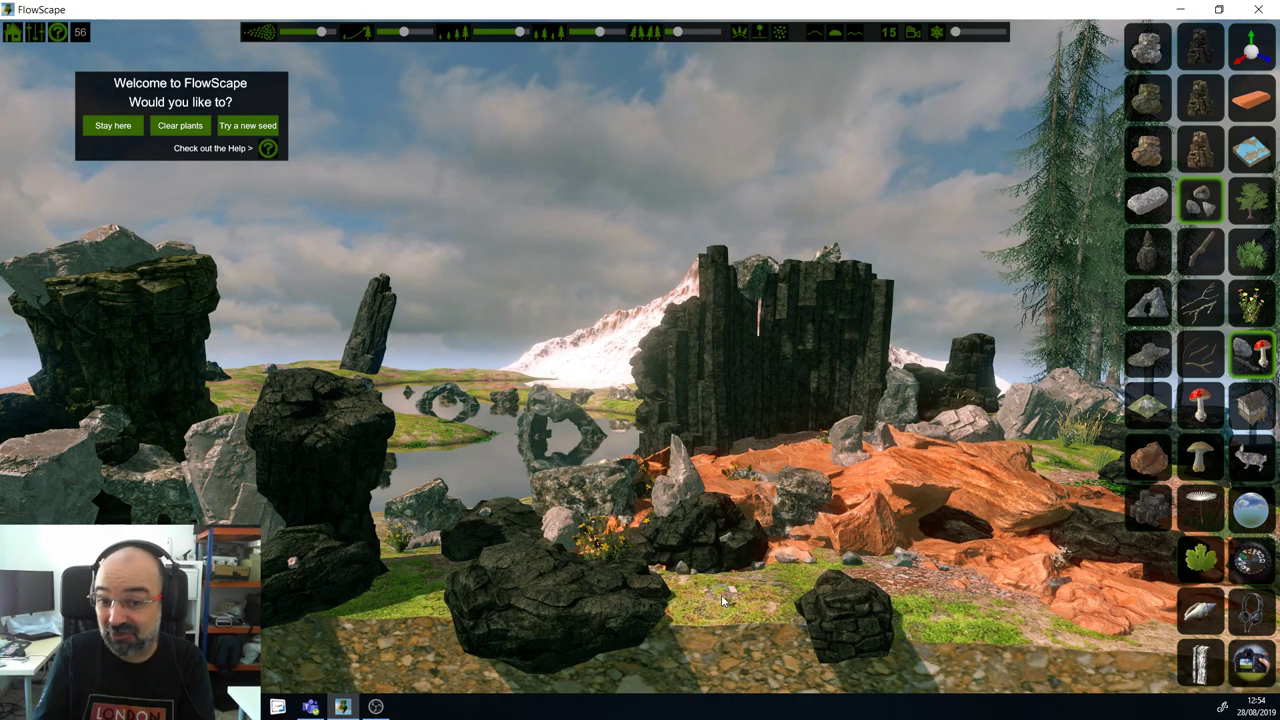
pyautogui.click(938, 578)
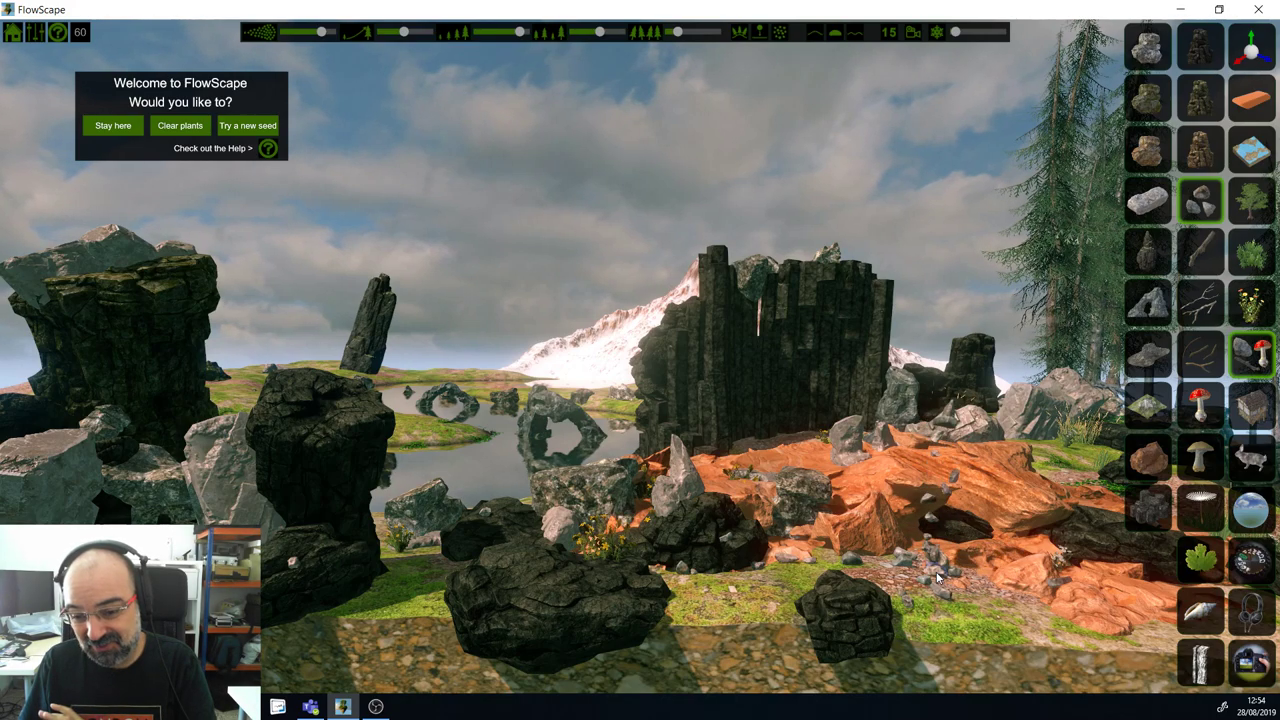
pyautogui.moveTo(938, 577); pyautogui.dragTo(938, 577)
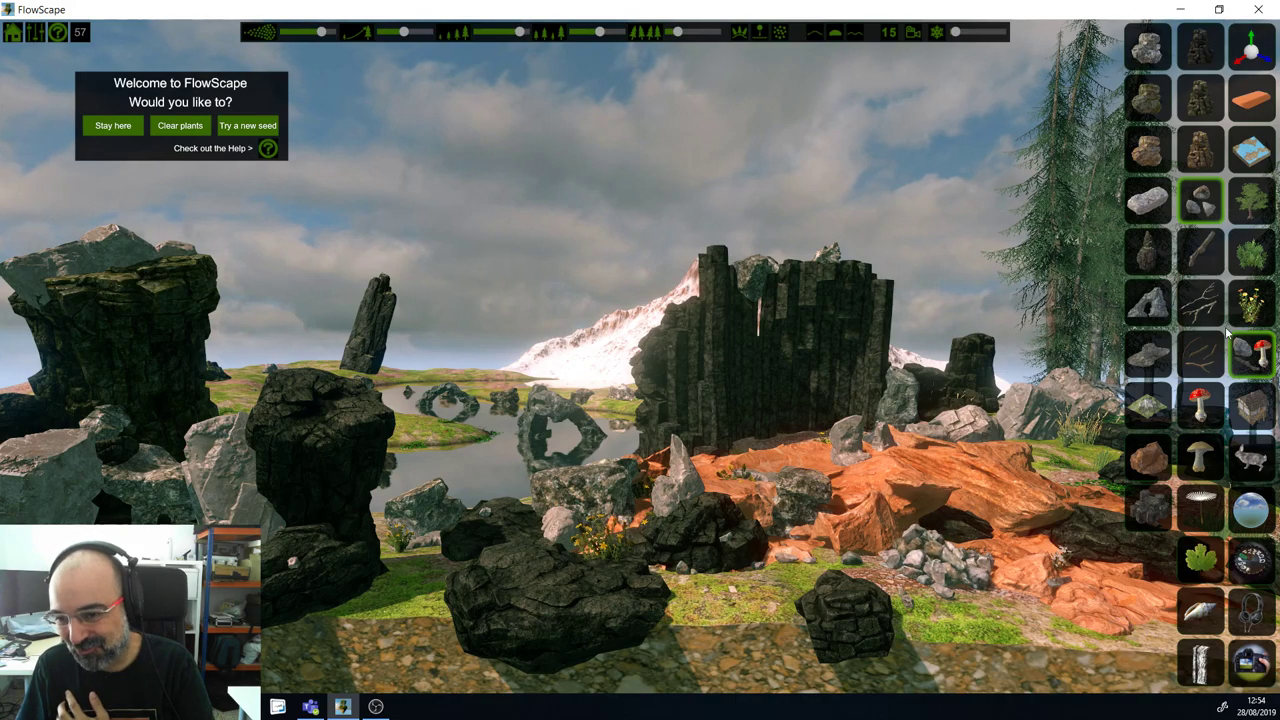
# Step: Scatter pieces of dead wood over the foreground rocks, the orange-red formation and the stone pile
pyautogui.click(1192, 256)
pyautogui.click(870, 538)
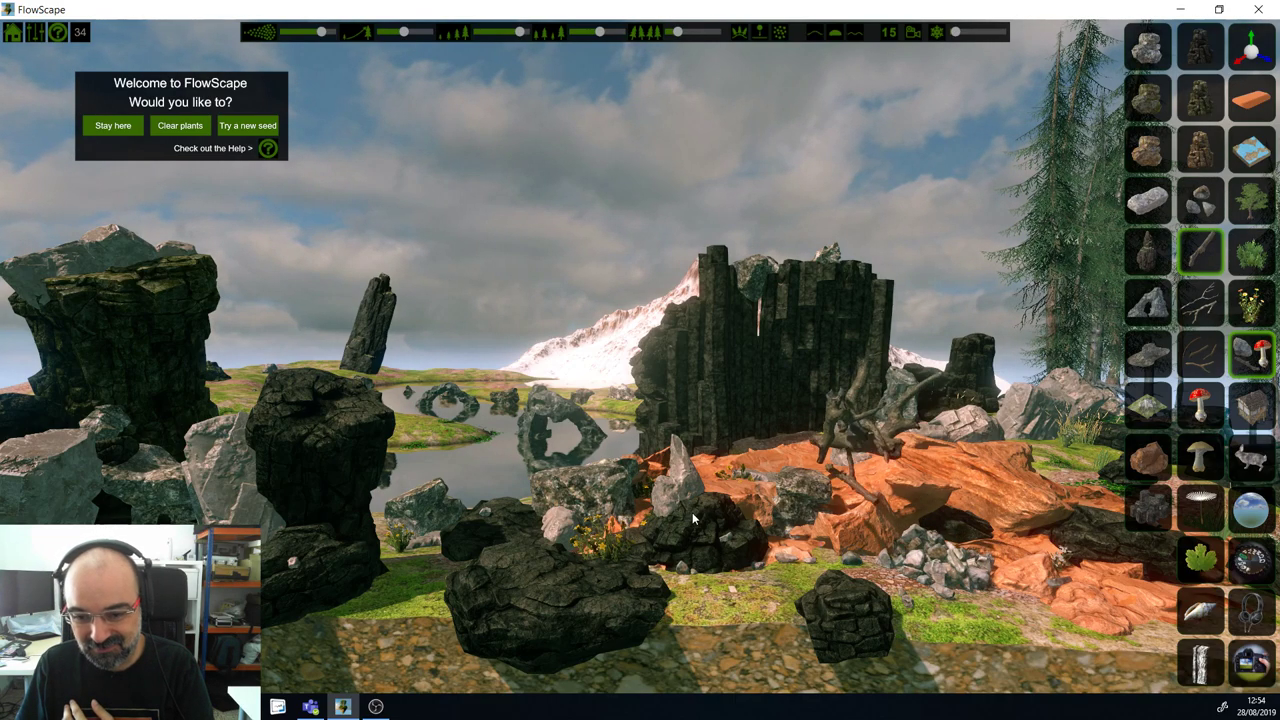
pyautogui.click(364, 527)
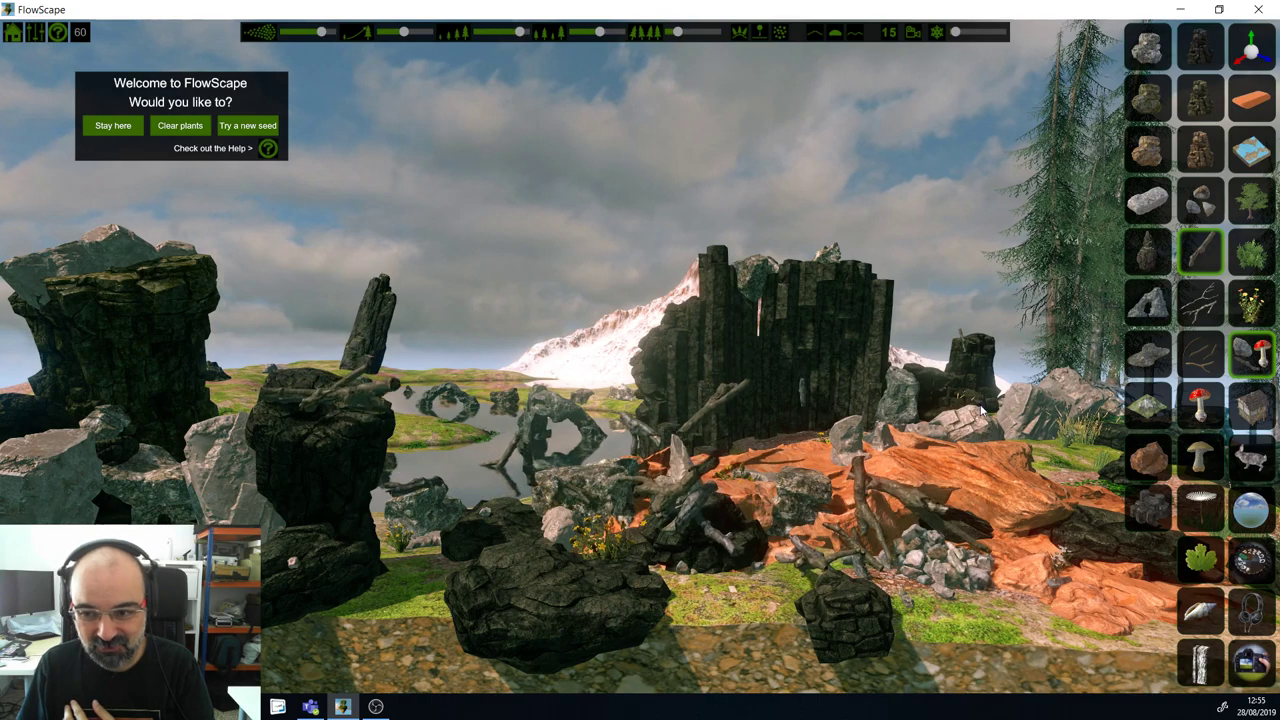
# Step: Scatter bare branches and fine twigs over the dark foreground rocks, the stone pile and the grass between them
pyautogui.click(1202, 300)
pyautogui.click(981, 588)
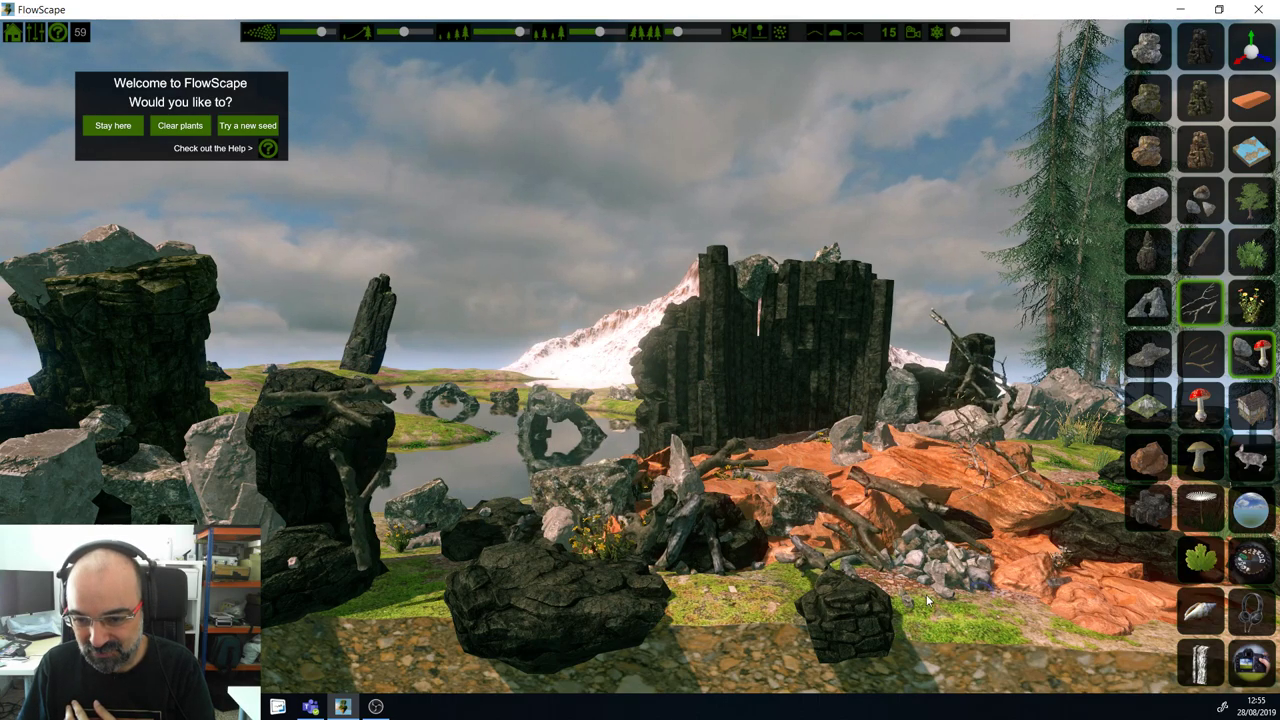
pyautogui.click(523, 594)
pyautogui.click(1199, 353)
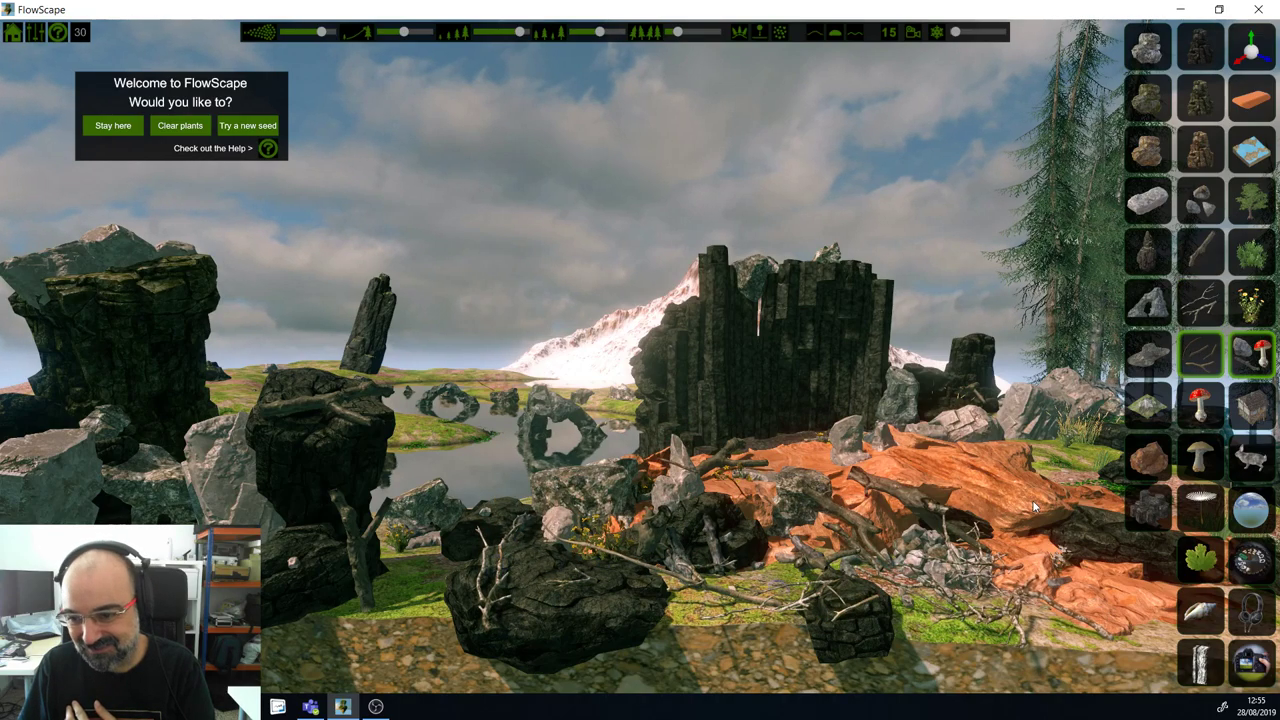
# Step: Scatter red-capped and pale mushrooms, fallen leaves and shells among the branches and rocks in the foreground
pyautogui.click(1213, 425)
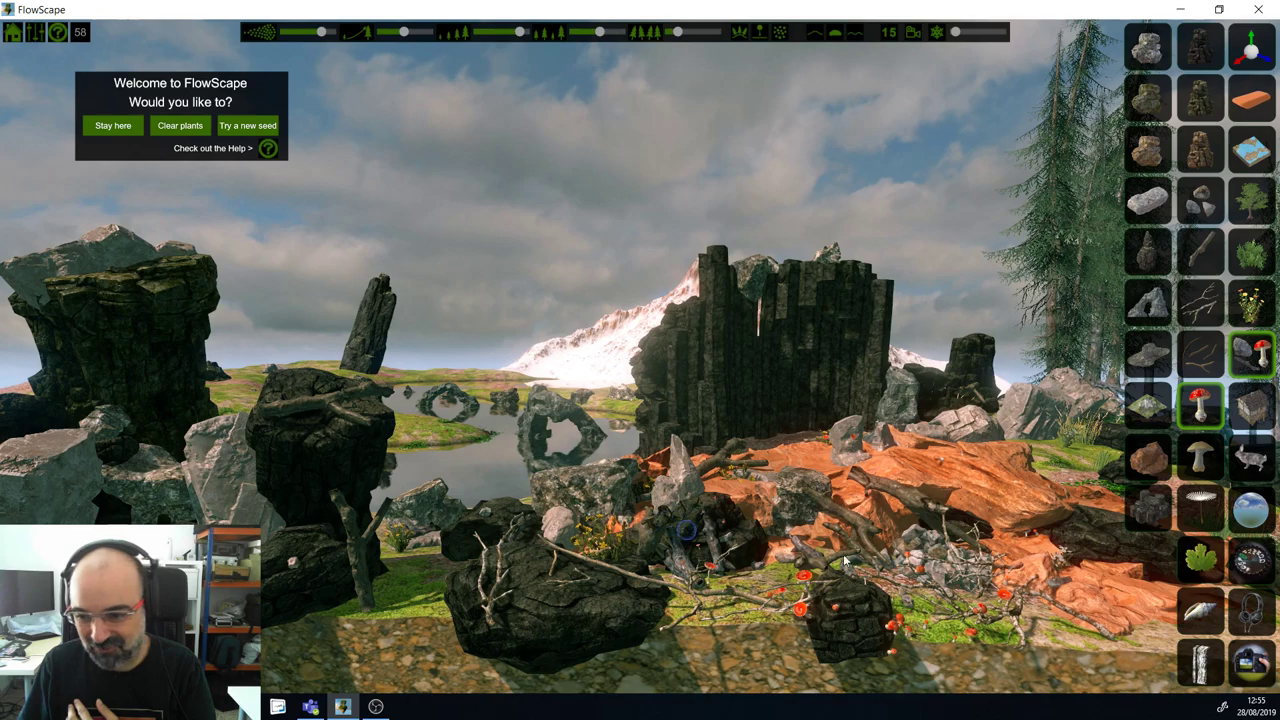
pyautogui.click(1209, 458)
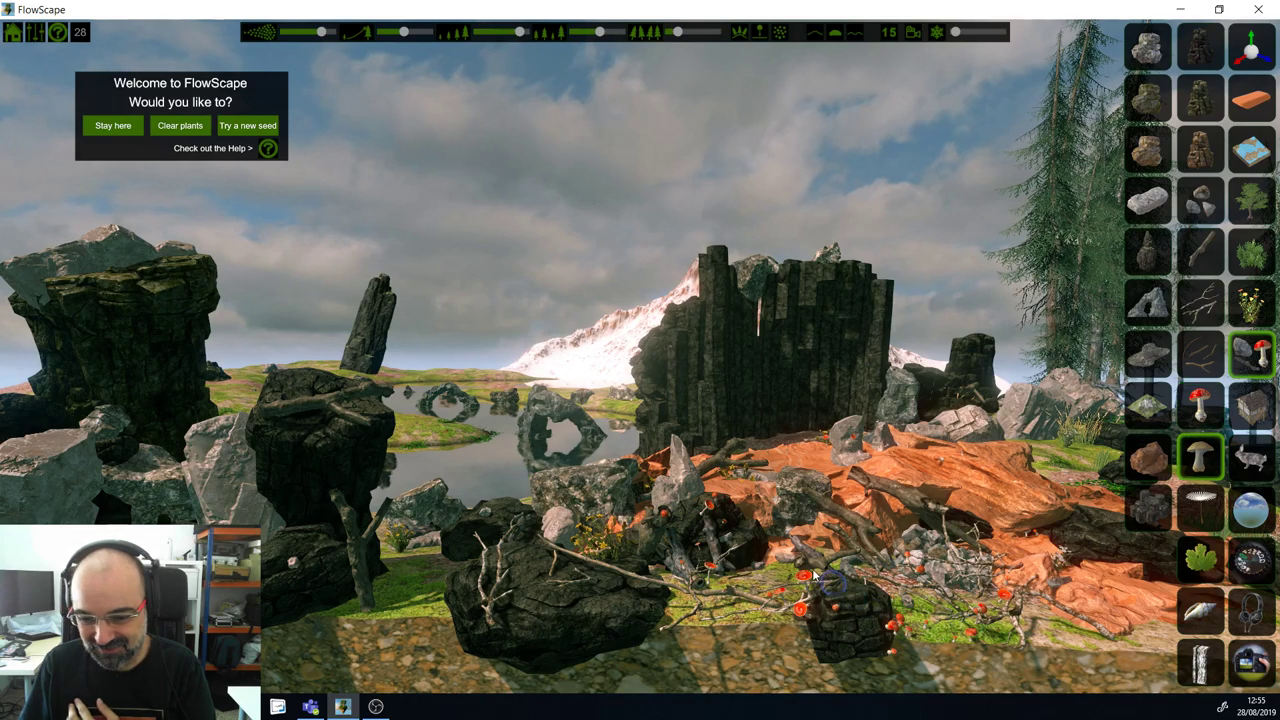
pyautogui.click(1218, 511)
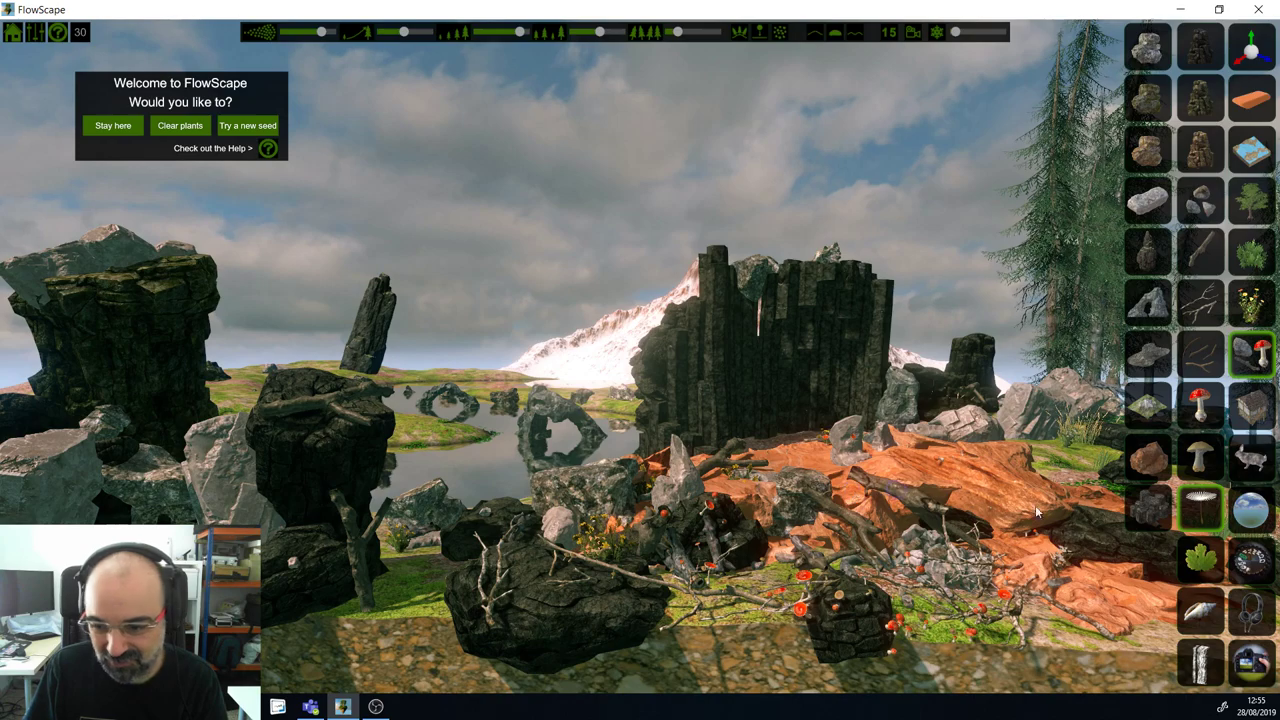
pyautogui.click(1205, 555)
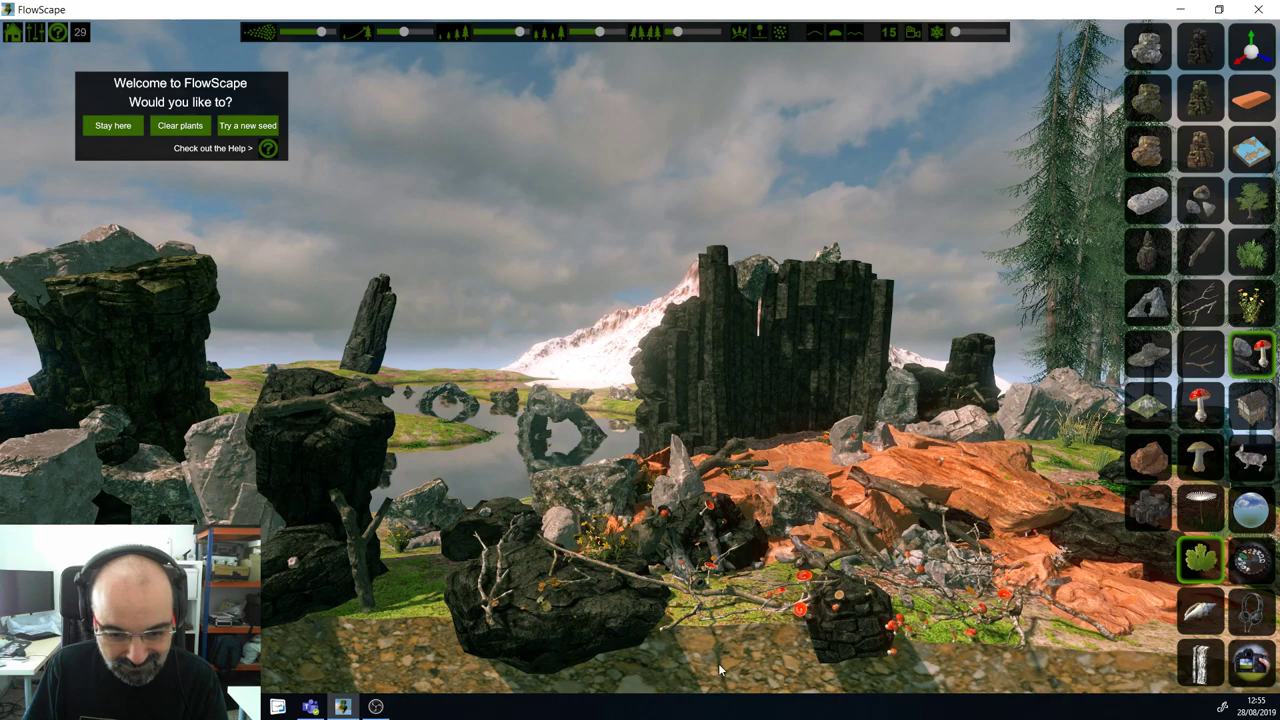
pyautogui.click(1200, 612)
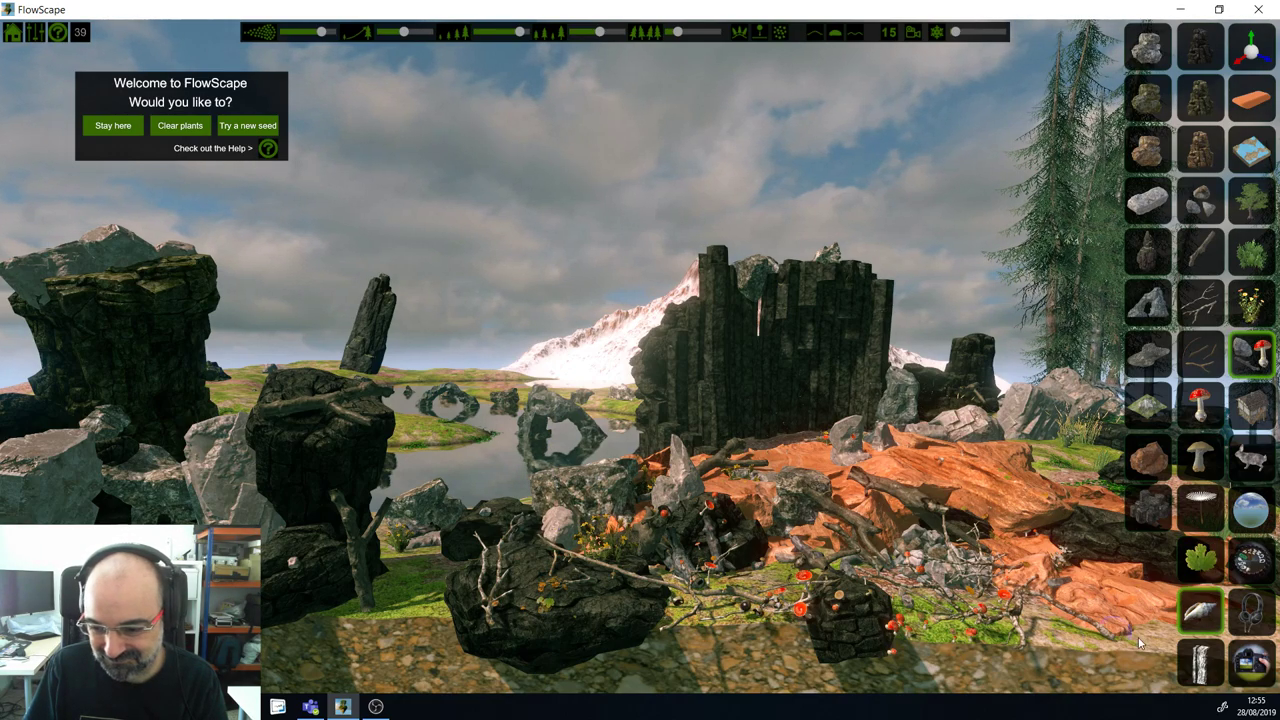
# Step: Try a waterfall on the black columnar rock wall and a larger one in front of it
pyautogui.click(1190, 666)
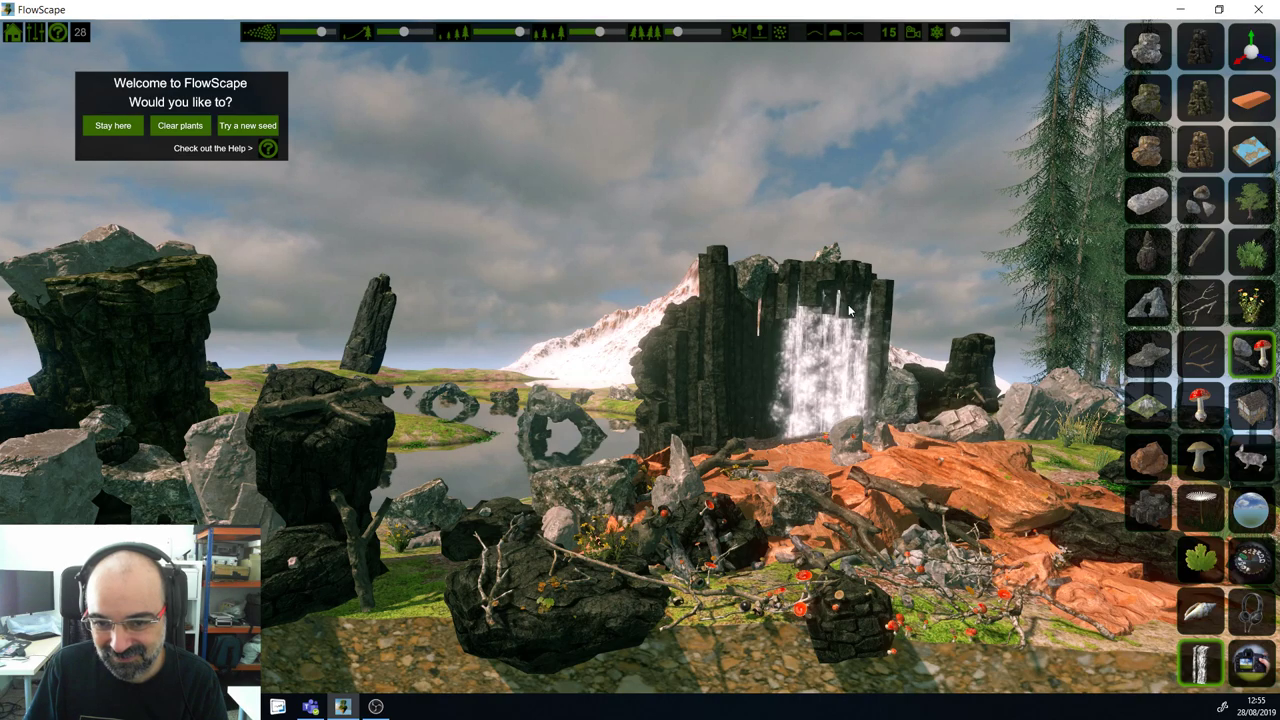
pyautogui.click(850, 311)
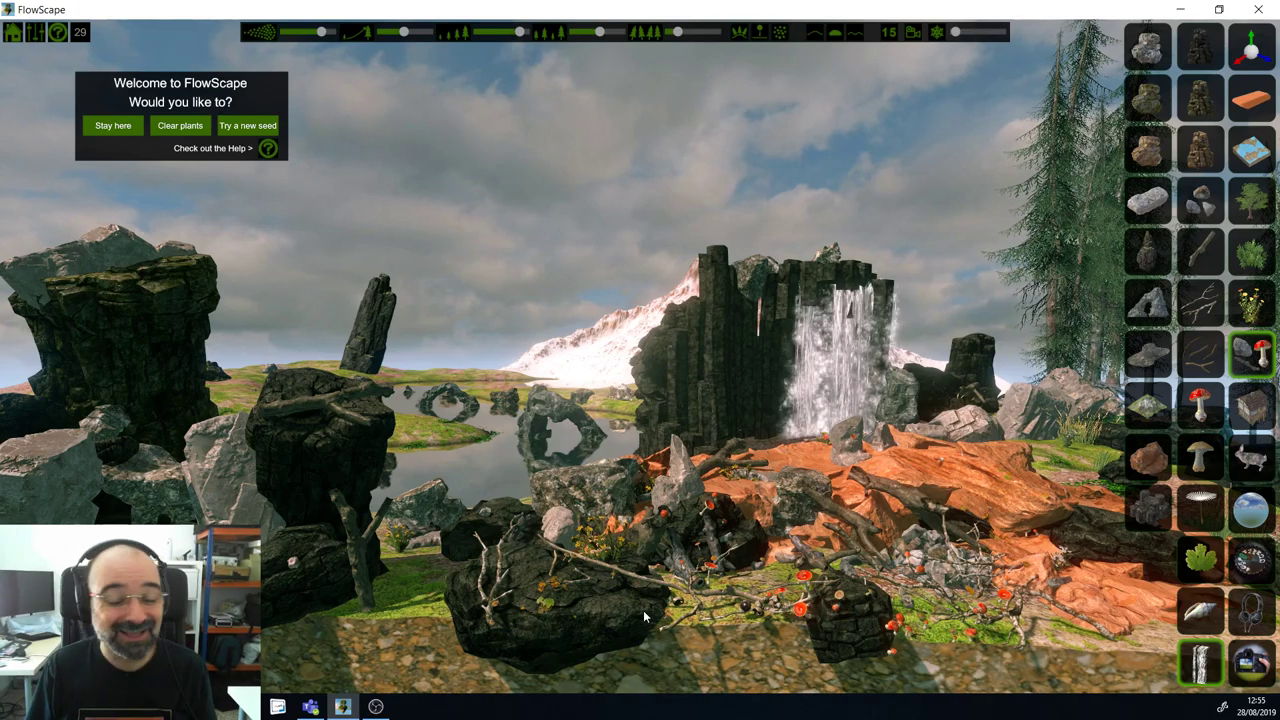
pyautogui.click(663, 638)
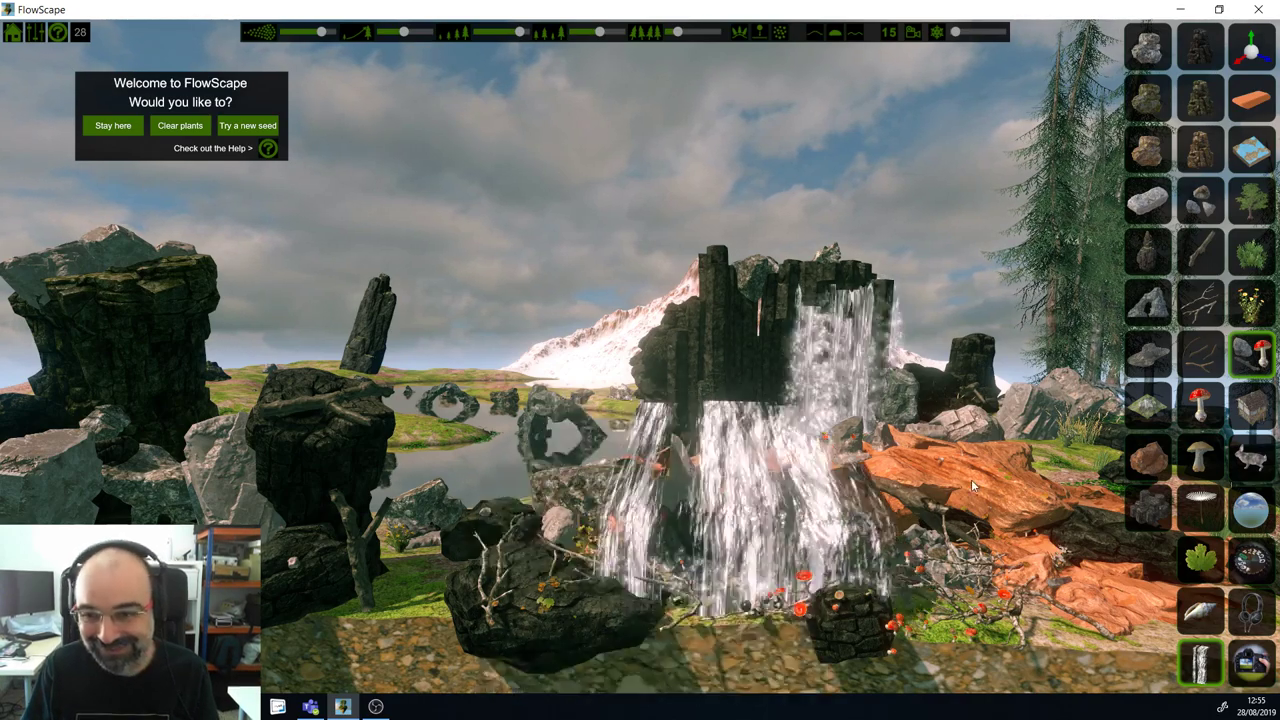
# Step: Undo the foreground waterfall and delete the waterfall on the black columnar wall
pyautogui.hotkey('ctrl', 'z')
pyautogui.click(840, 365)
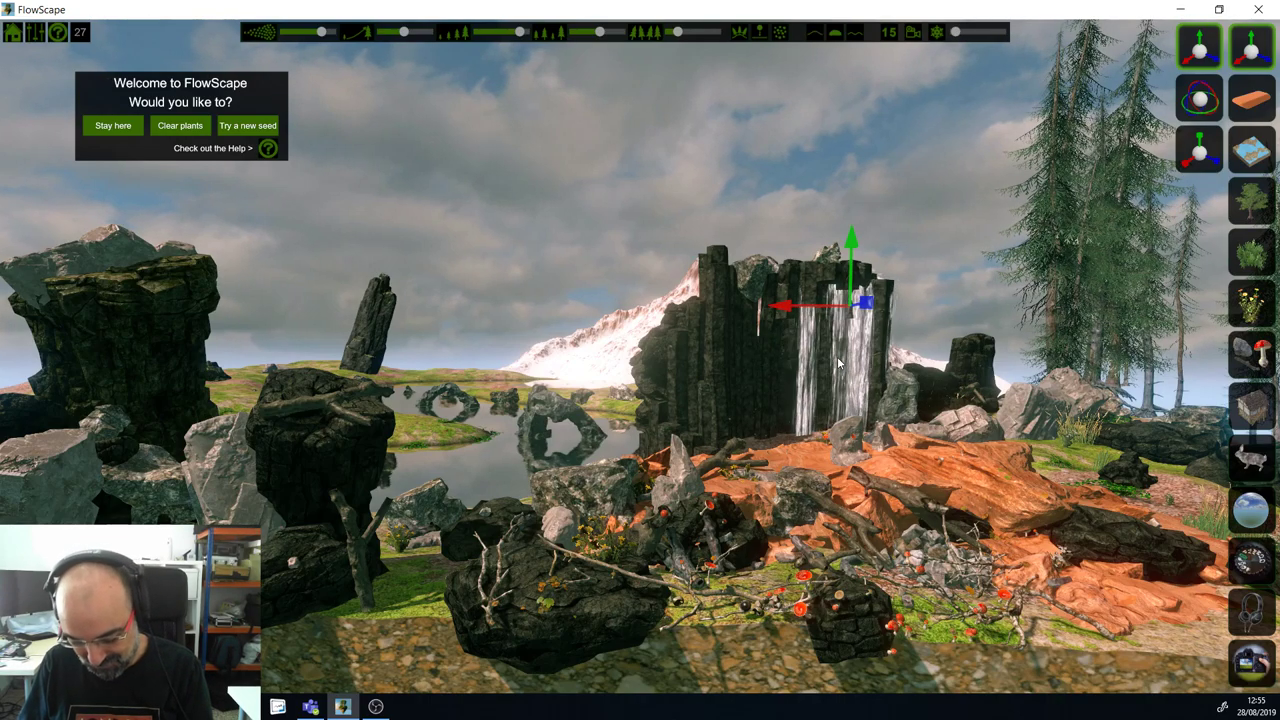
pyautogui.press('Delete')
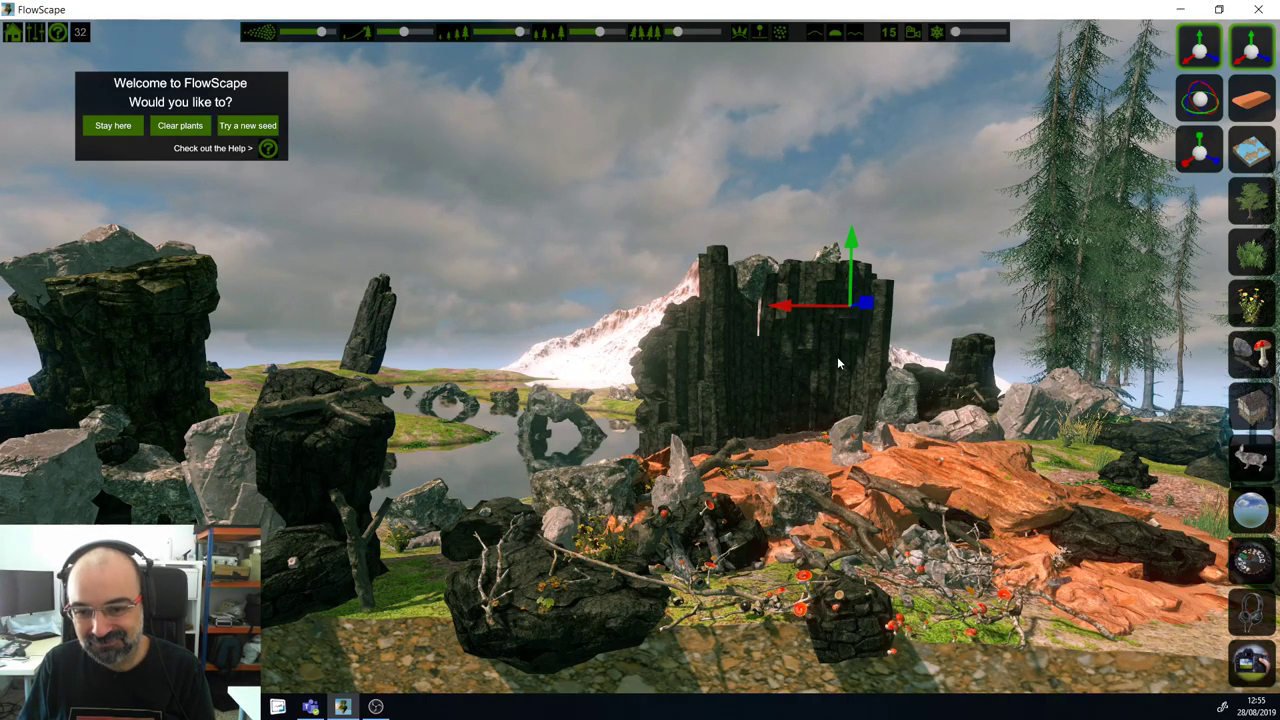
# Step: Replace the river landscape with the plain grassy hill terrain preset
pyautogui.click(1250, 360)
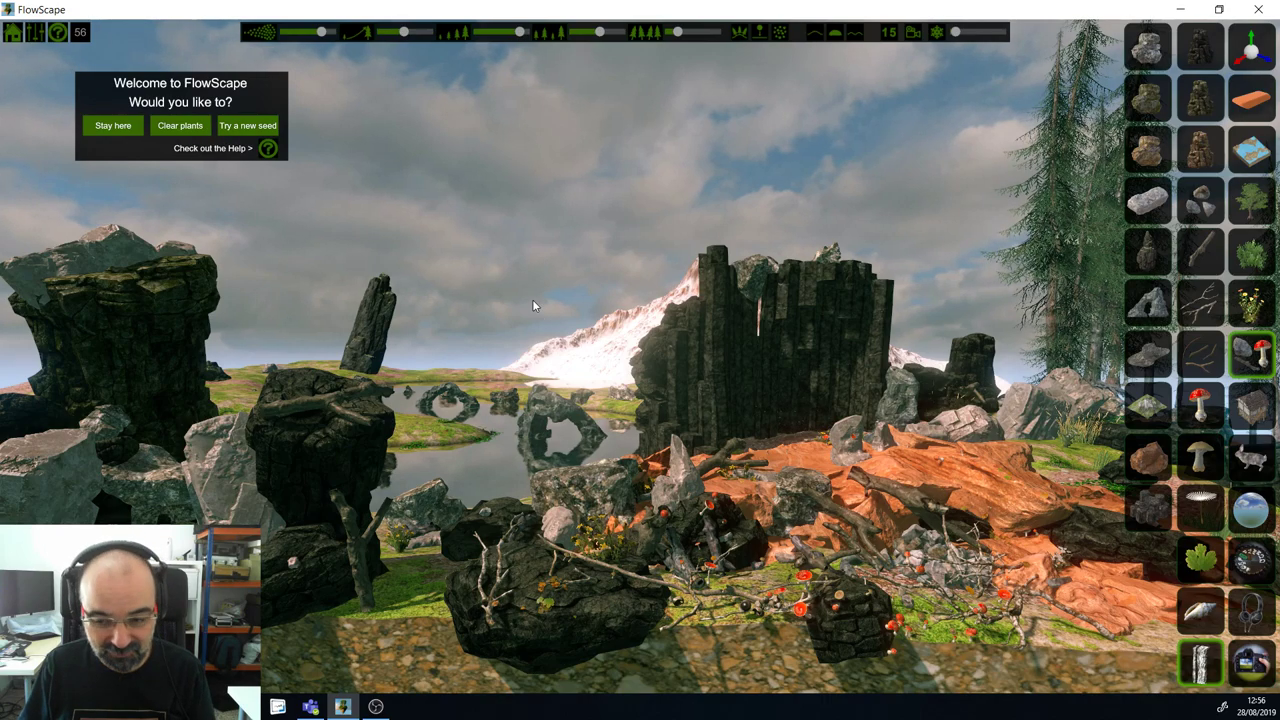
pyautogui.click(1250, 152)
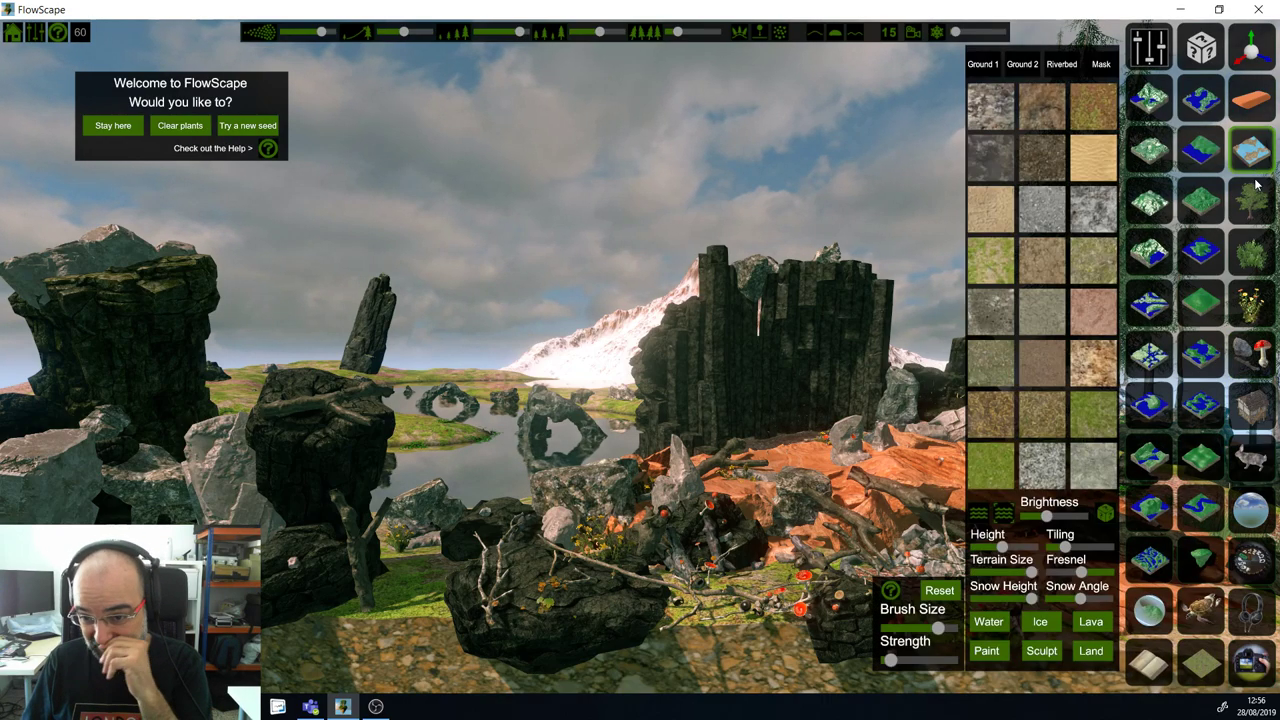
pyautogui.click(1193, 308)
pyautogui.click(587, 362)
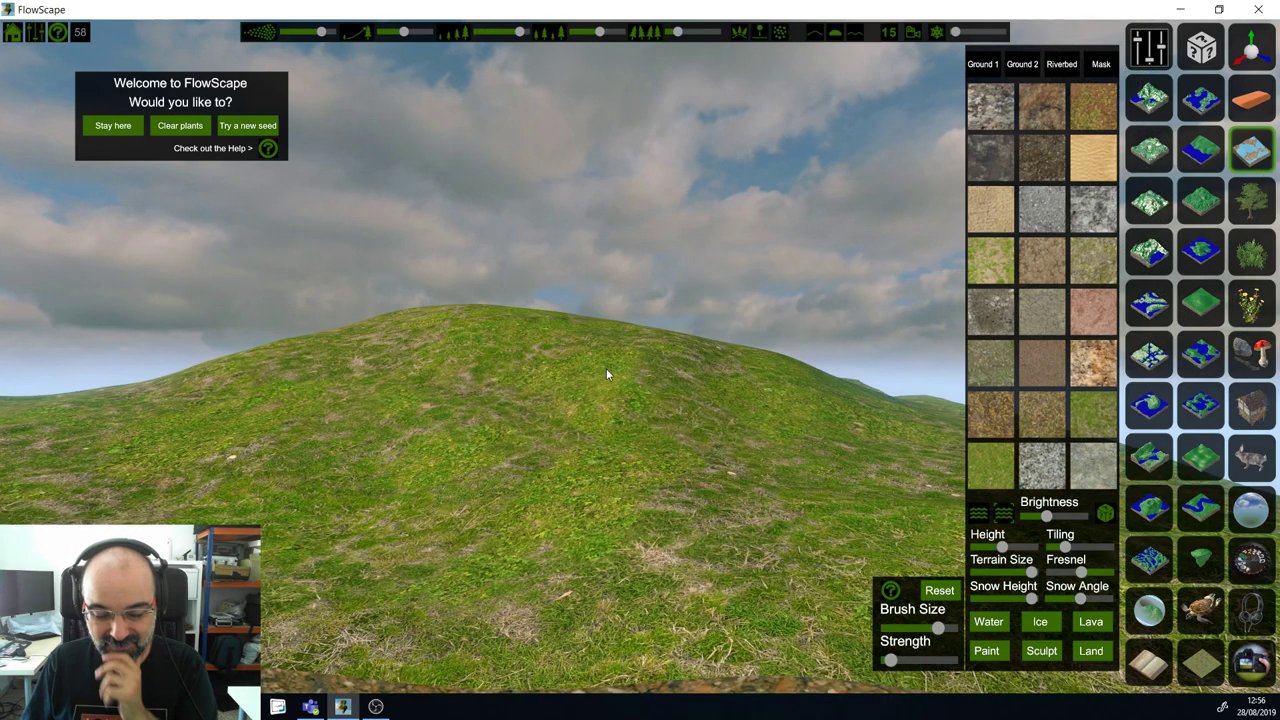
# Step: Place a half-timbered house, a low shingle-roofed building and a narrow wooden tower in a row on the hilltop
pyautogui.press('s')
pyautogui.moveTo(610, 392); pyautogui.dragTo(646, 572, button='right')
pyautogui.press('w')
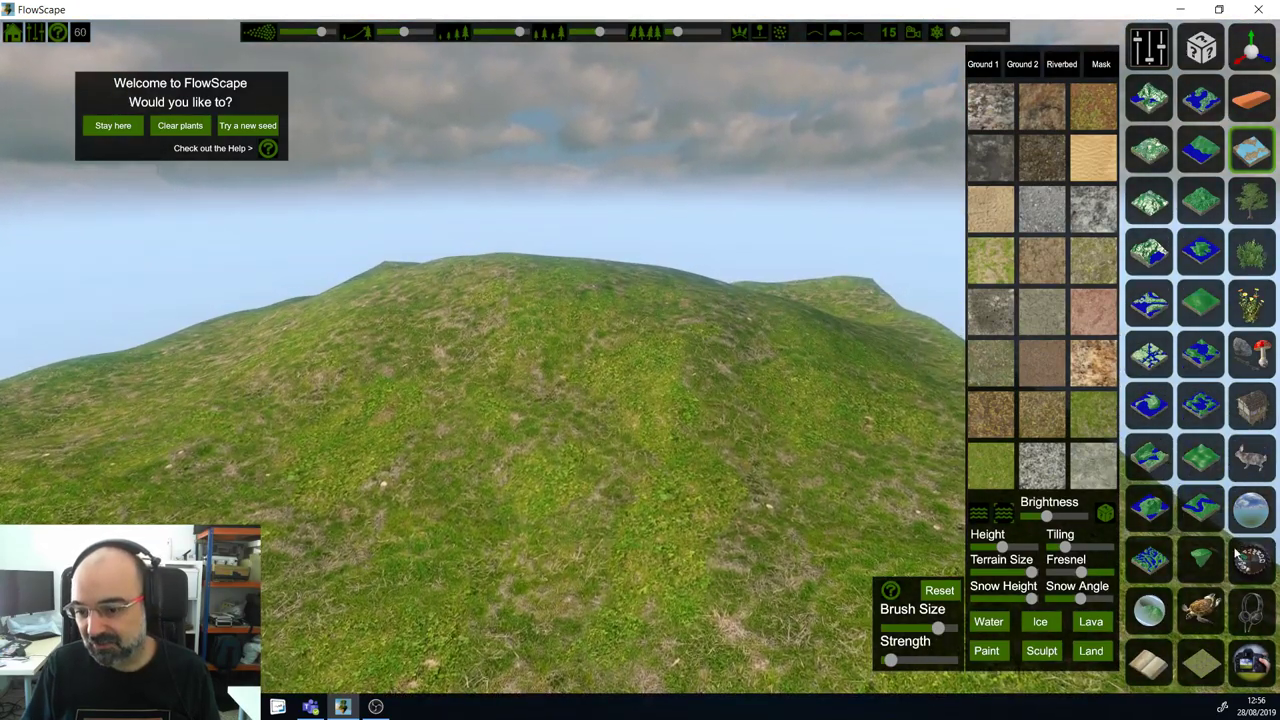
pyautogui.click(1251, 402)
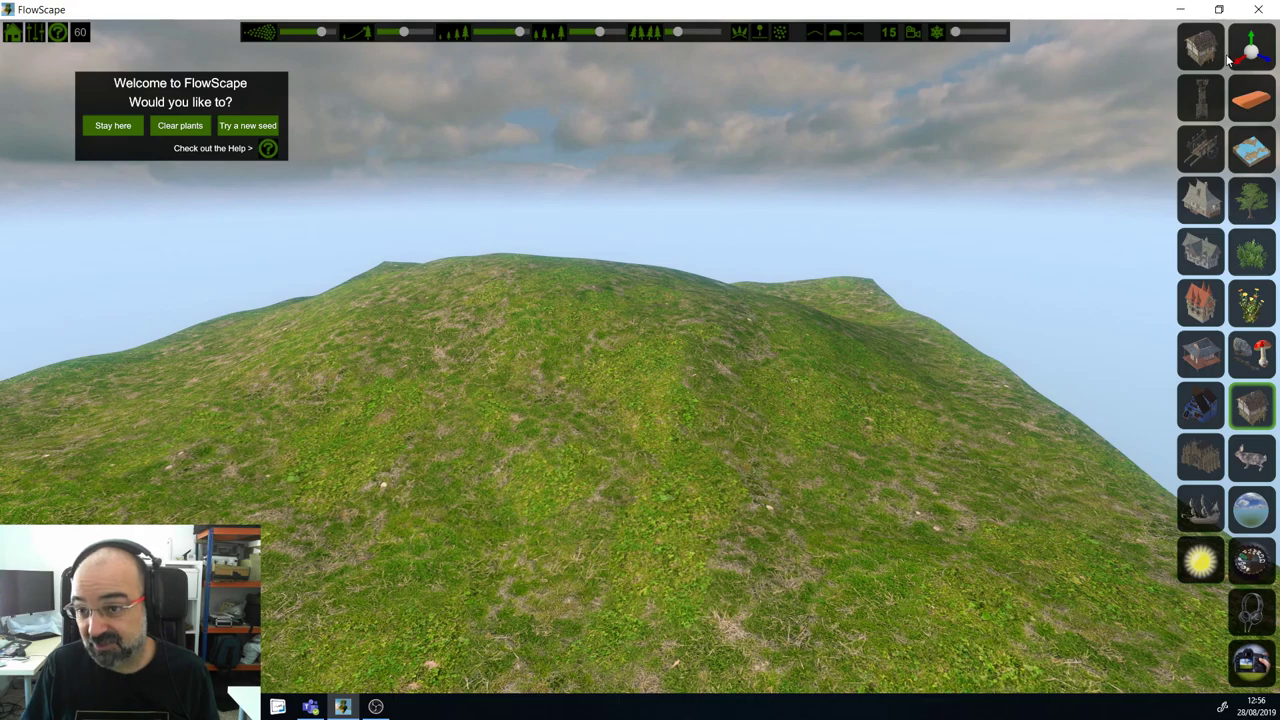
pyautogui.click(1201, 47)
pyautogui.moveTo(666, 322); pyautogui.dragTo(346, 388)
pyautogui.moveTo(330, 590); pyautogui.dragTo(672, 405)
pyautogui.hotkey('ctrl', 'z')
pyautogui.scroll(-1, 722, 402)
pyautogui.scroll(-1, 724, 403)
pyautogui.scroll(1, 725, 405)
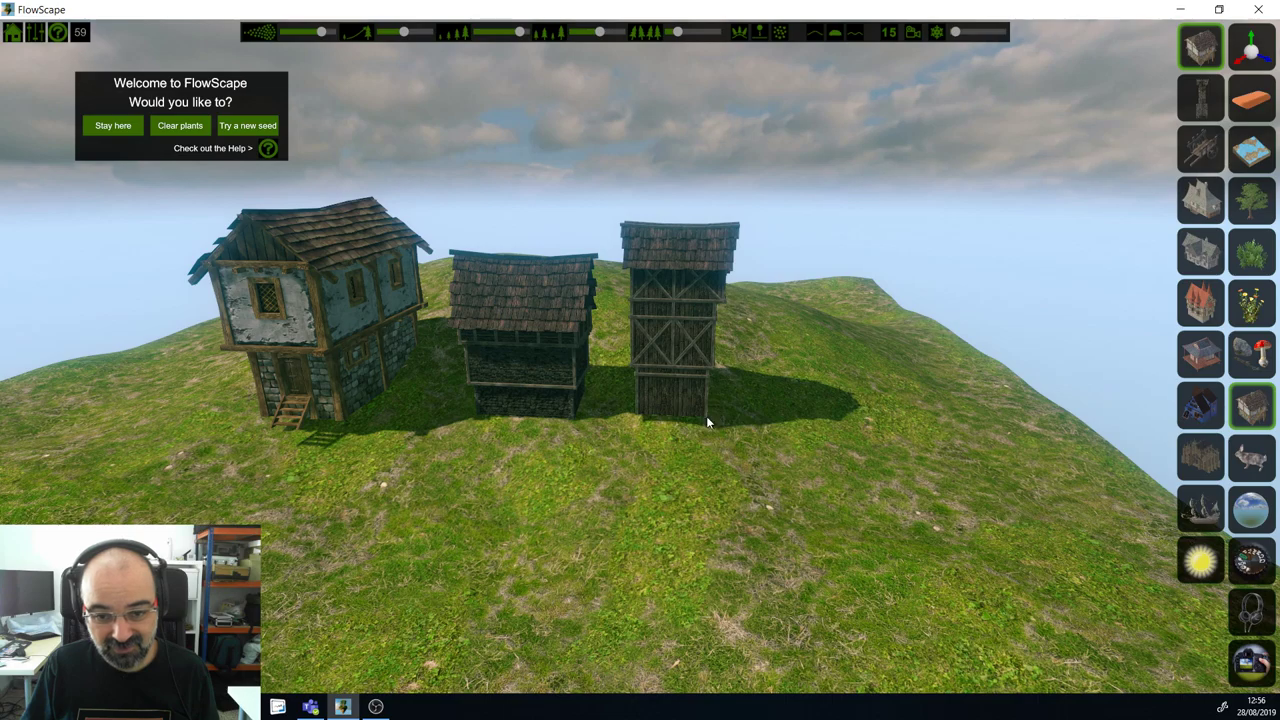
# Step: Add two tile-roofed stone houses, a large stone tower and a small wooden shelter around the first three buildings
pyautogui.moveTo(760, 410); pyautogui.dragTo(190, 600)
pyautogui.scroll(-1, 791, 405)
pyautogui.scroll(-1, 588, 531)
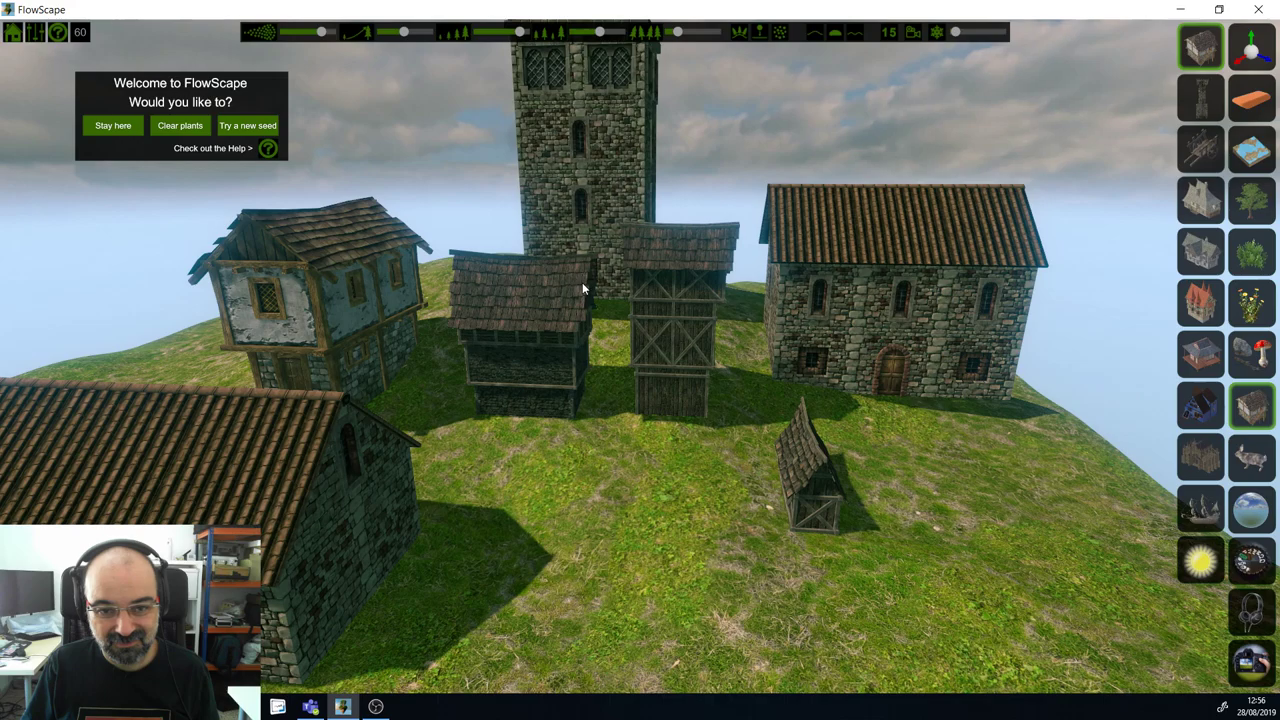
# Step: Add a slim stone tower and a tall half-timbered house behind the row, one on each side of the large tower
pyautogui.click(583, 282)
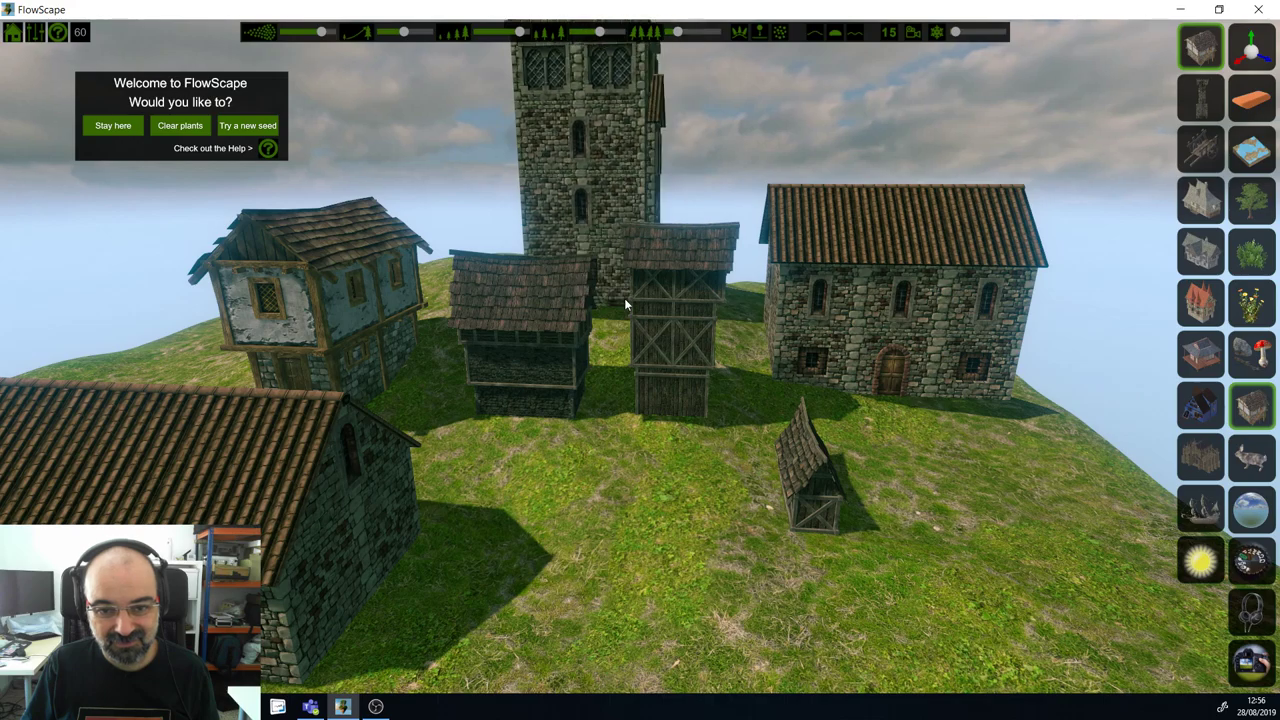
pyautogui.click(713, 330)
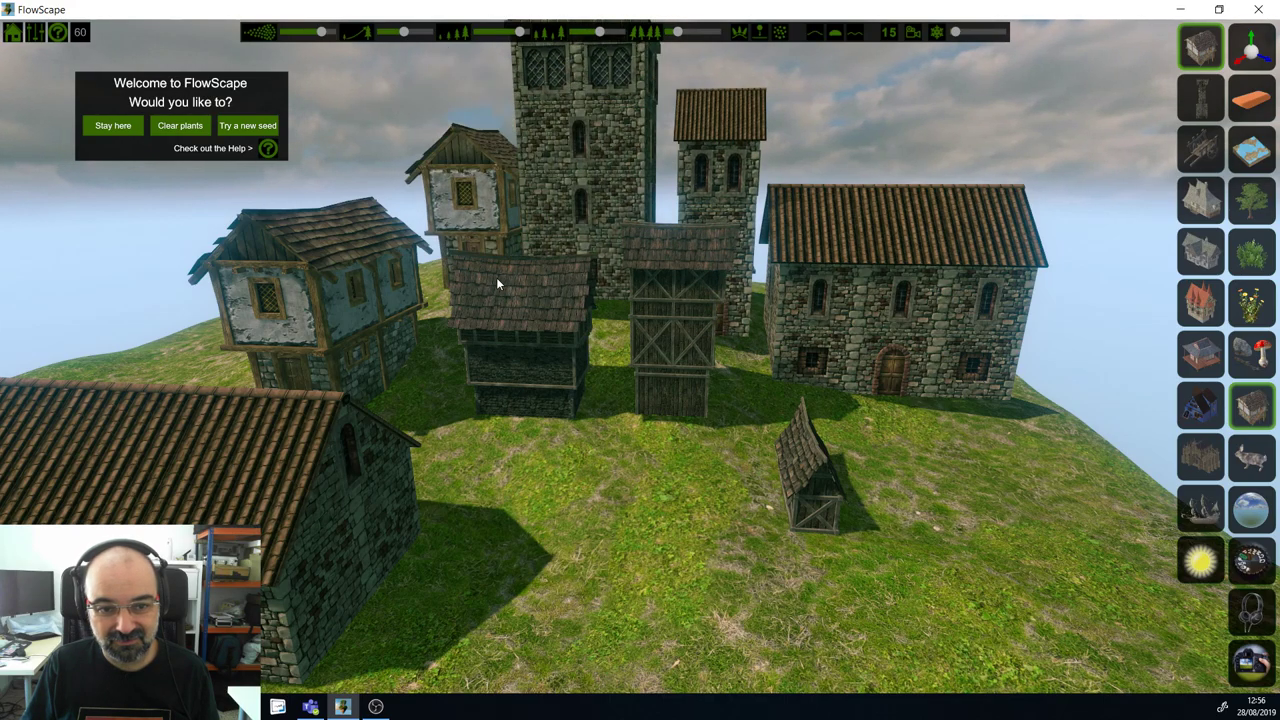
pyautogui.scroll(-1, 477, 280)
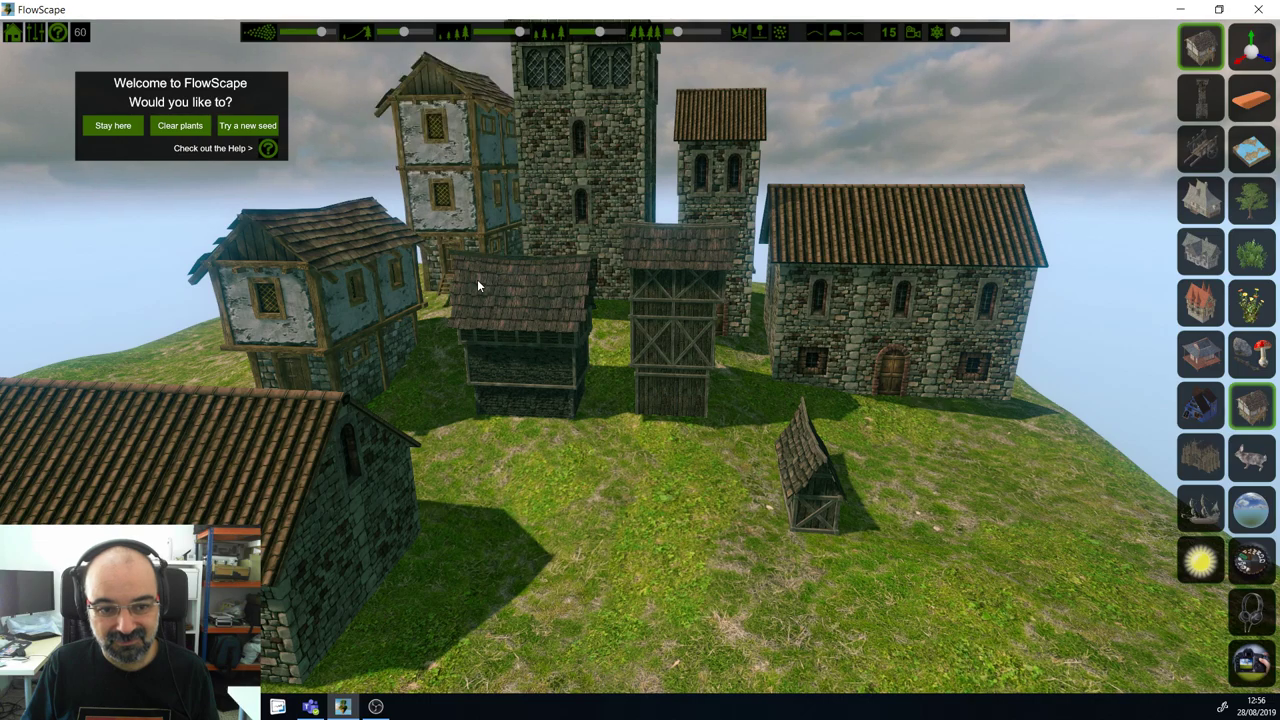
pyautogui.click(477, 279)
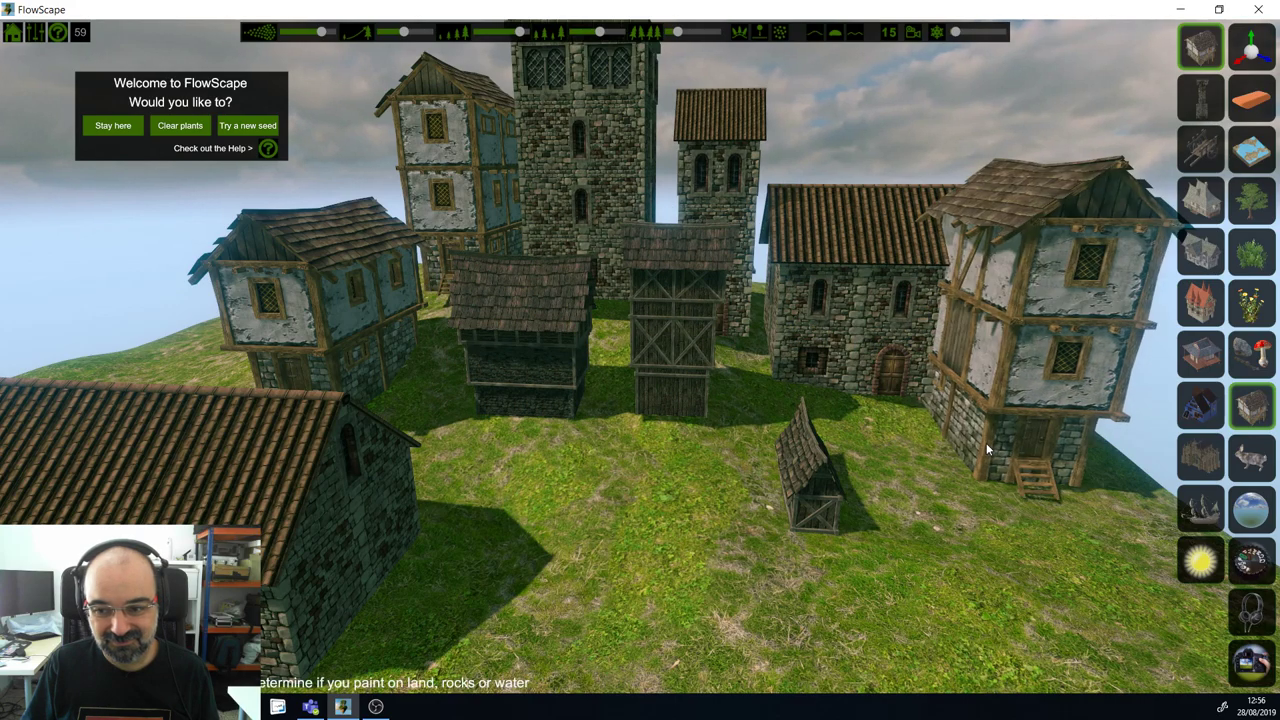
# Step: Add a tall wooden tower, a stone turret and a wide three-storey stone house with a pointed roof at the front of the village
pyautogui.scroll(-2, 990, 529)
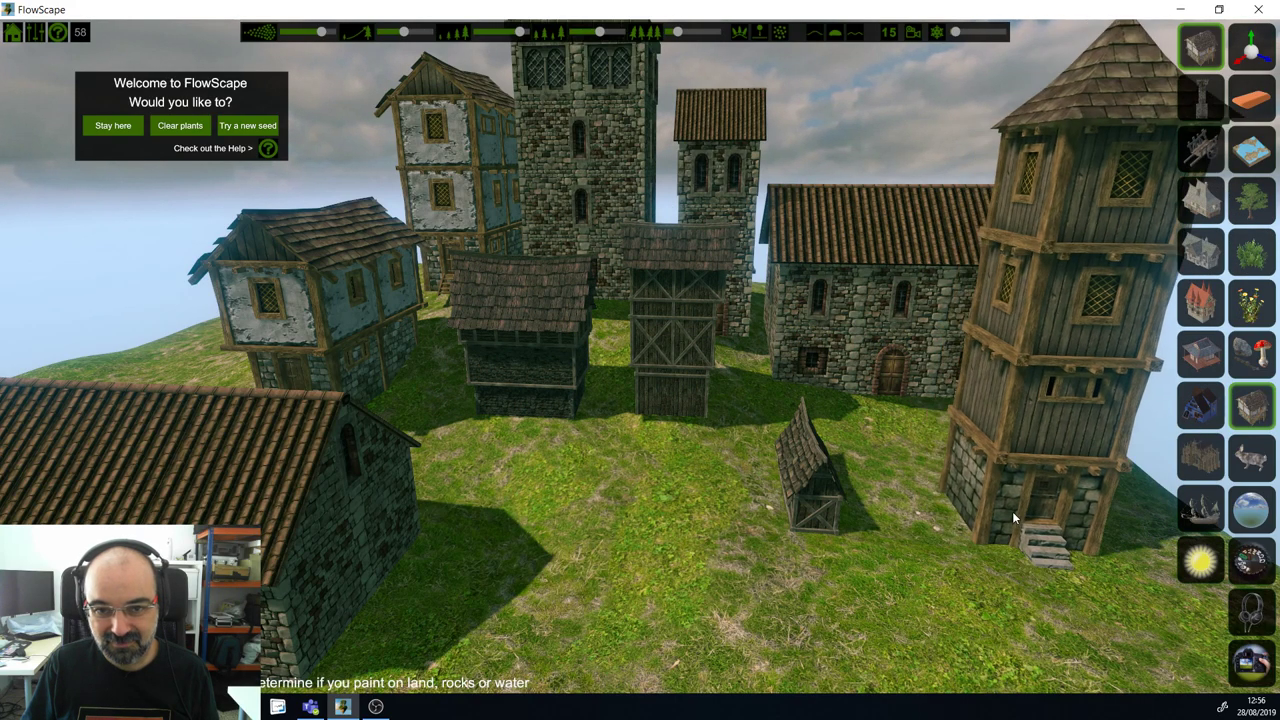
pyautogui.click(1012, 511)
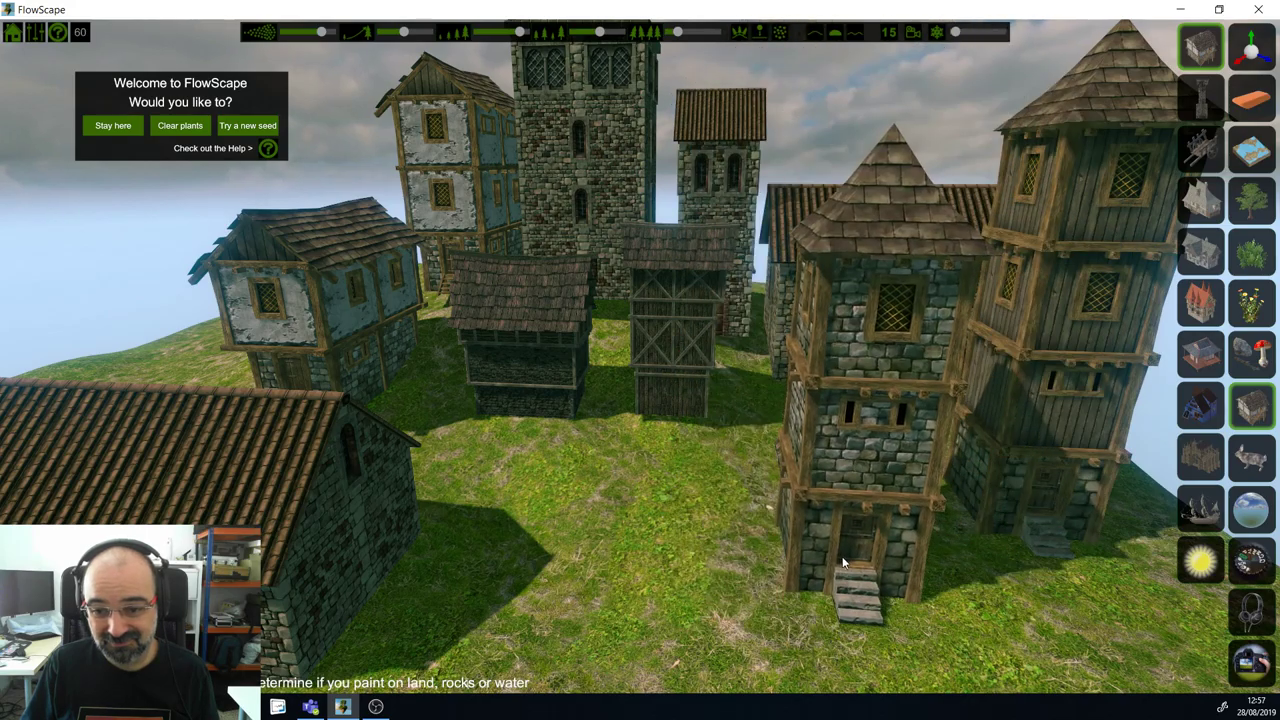
pyautogui.click(880, 592)
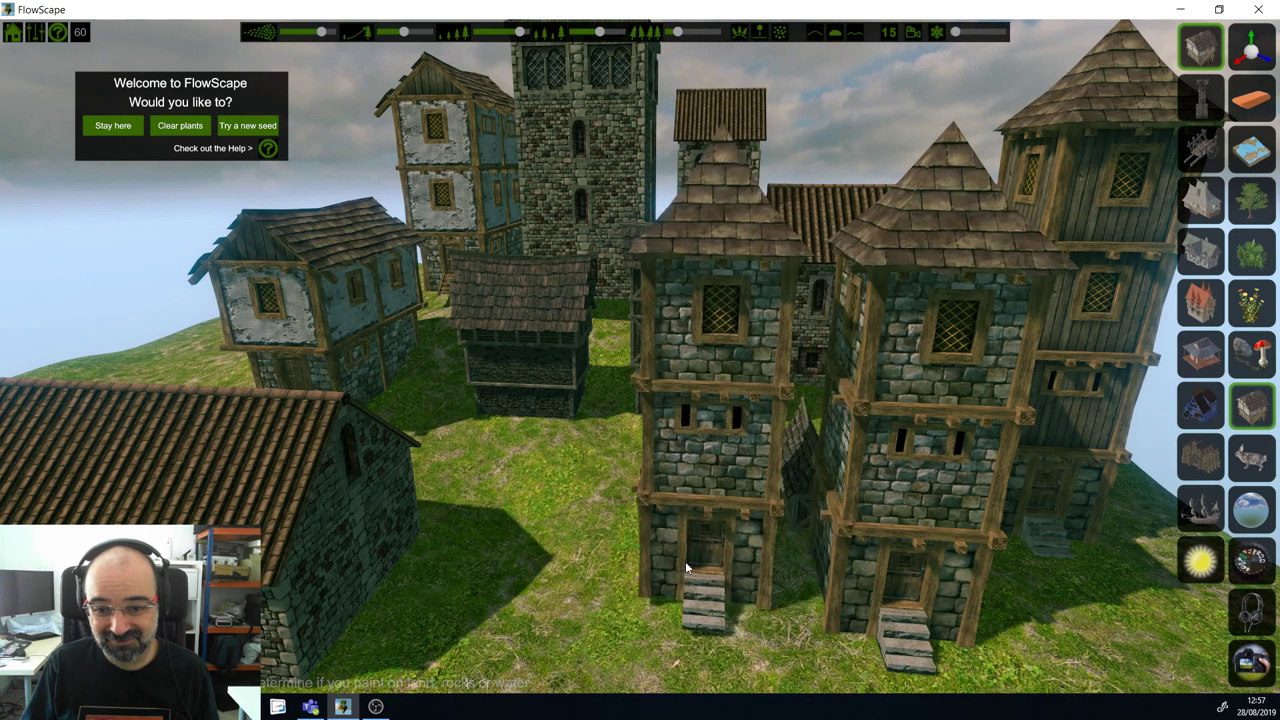
pyautogui.scroll(-3, 686, 567)
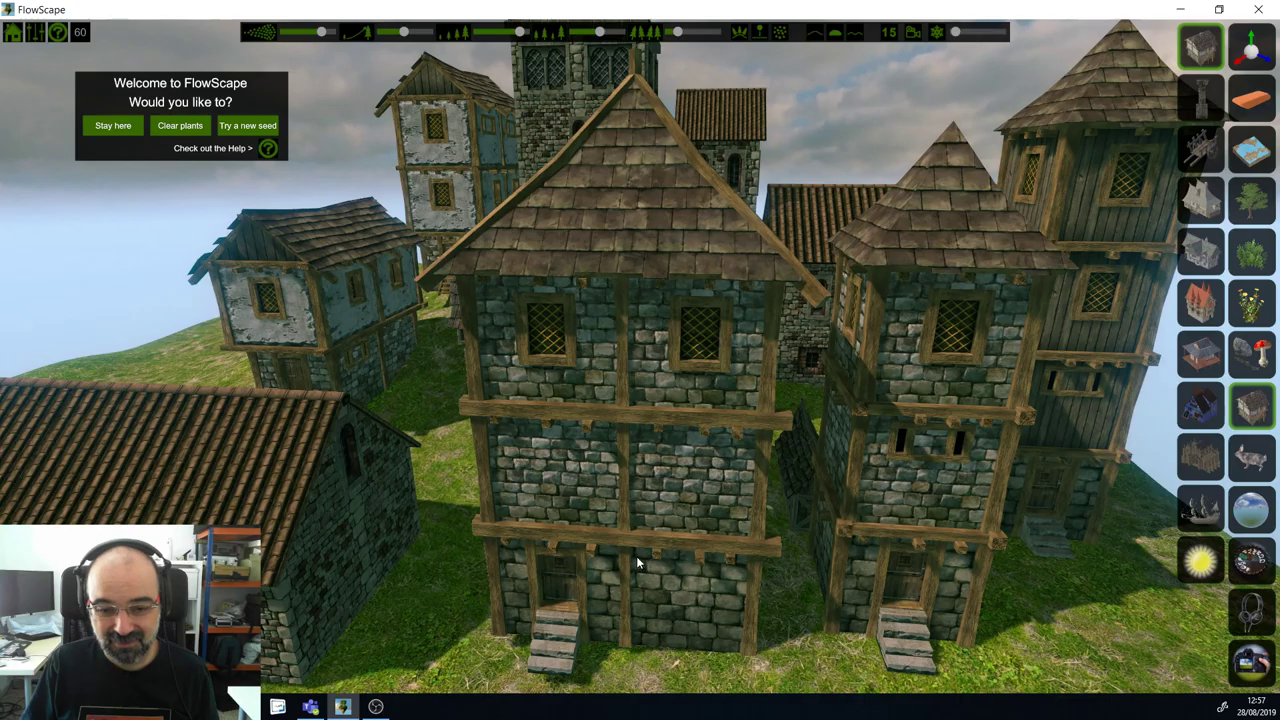
# Step: Reduce the object size and position a smaller stone turret on the empty slope beside the wooden tower
pyautogui.press('s')
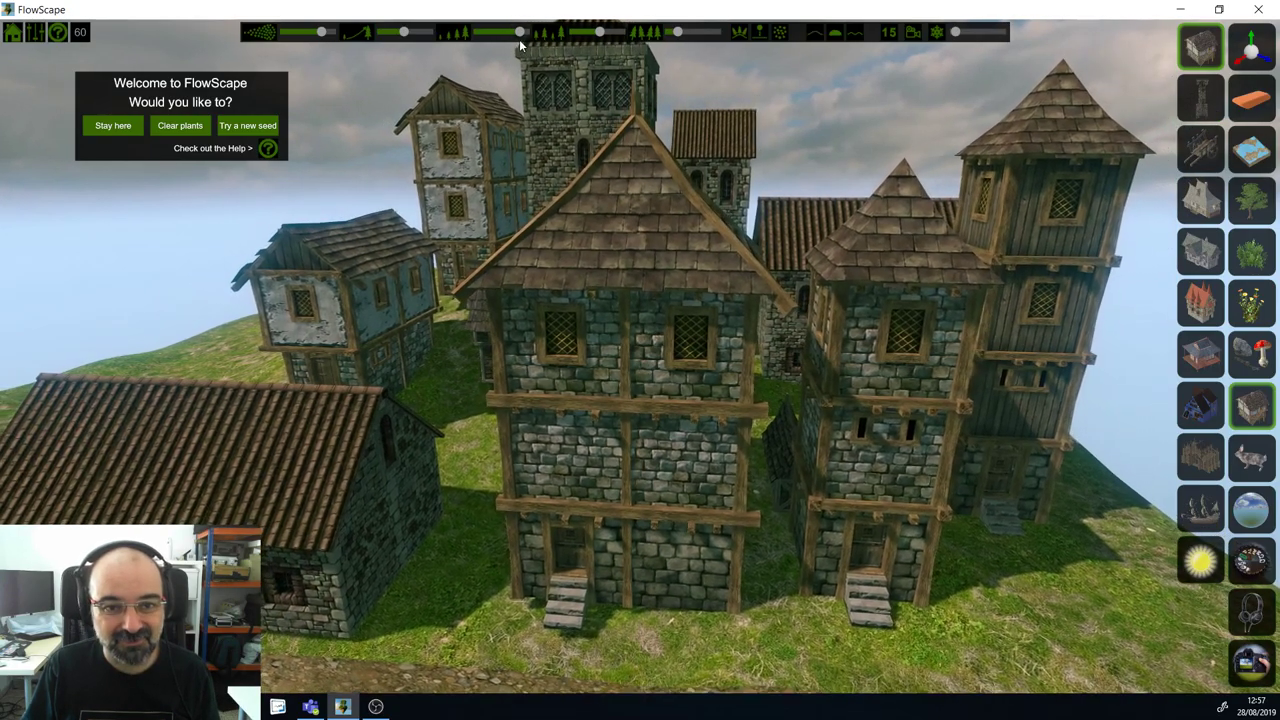
pyautogui.moveTo(519, 32); pyautogui.dragTo(501, 32)
pyautogui.press('s')
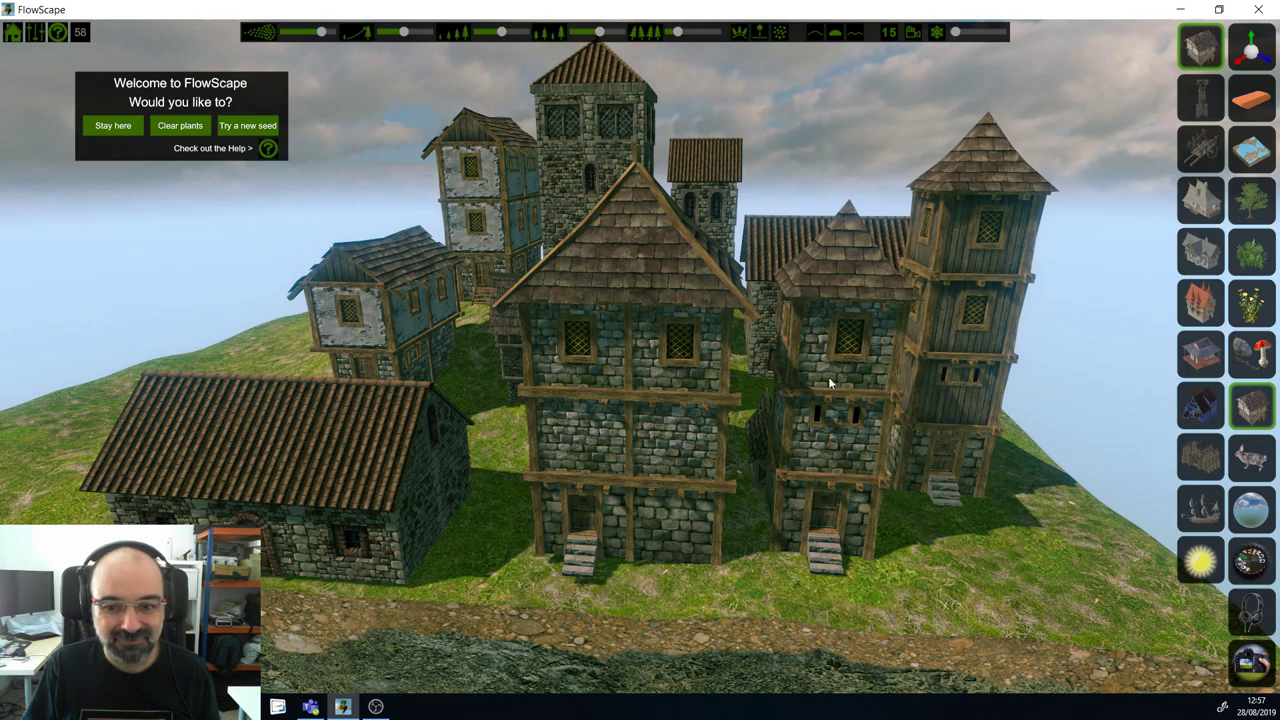
pyautogui.moveTo(1008, 562); pyautogui.dragTo(1057, 594)
pyautogui.scroll(-2, 1057, 594)
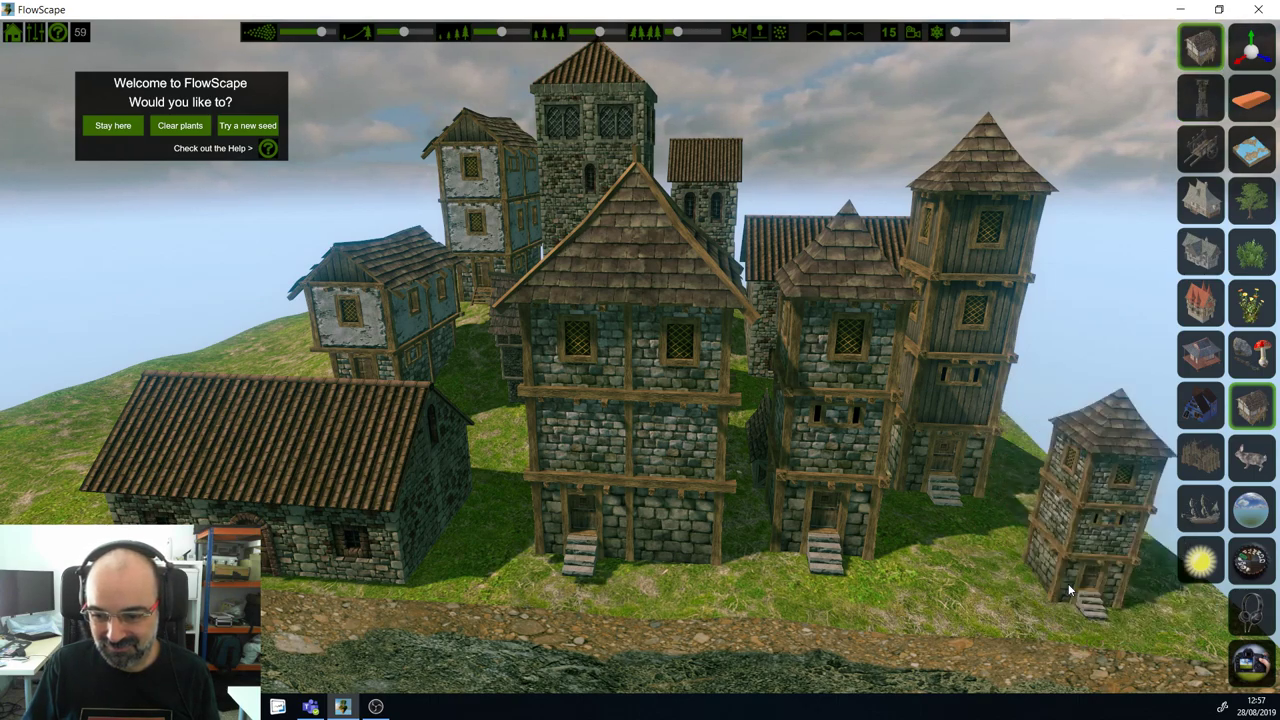
# Step: Cycle through the medieval building models as previews on the empty slope beside the wooden tower, and discard the preview
pyautogui.click(1068, 588)
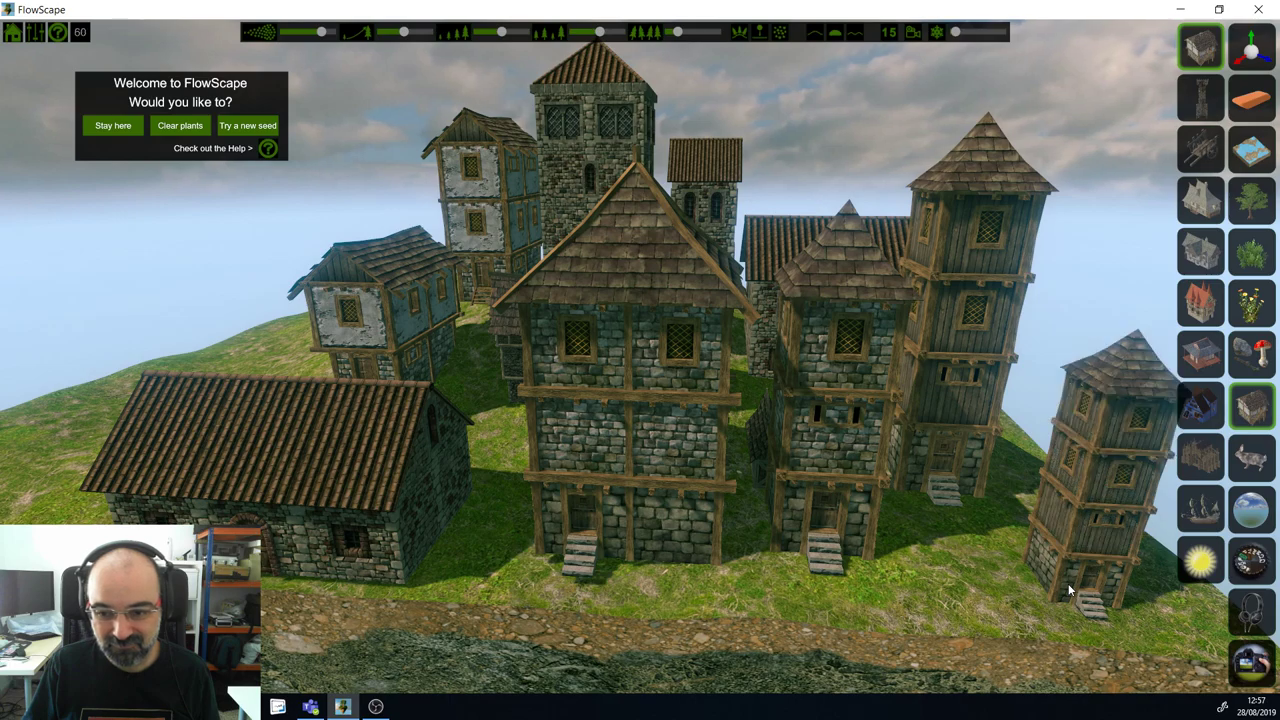
pyautogui.click(1068, 590)
pyautogui.click(1068, 590)
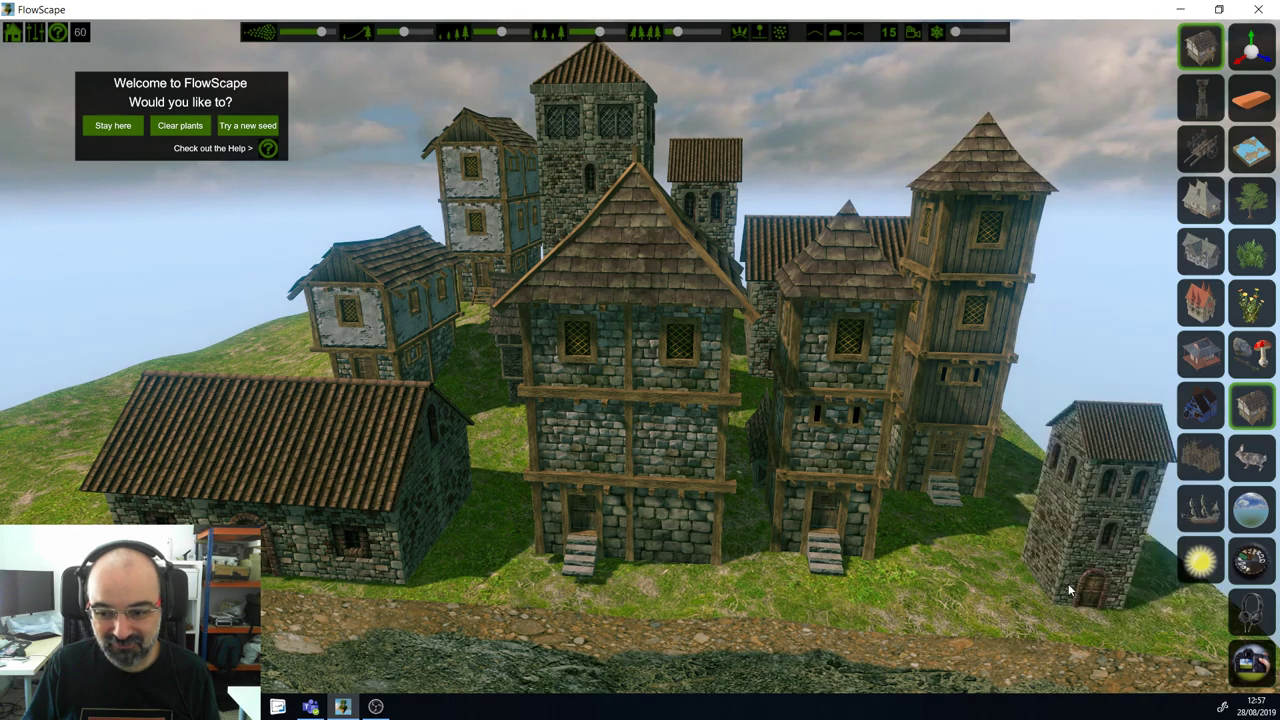
pyautogui.click(1068, 583)
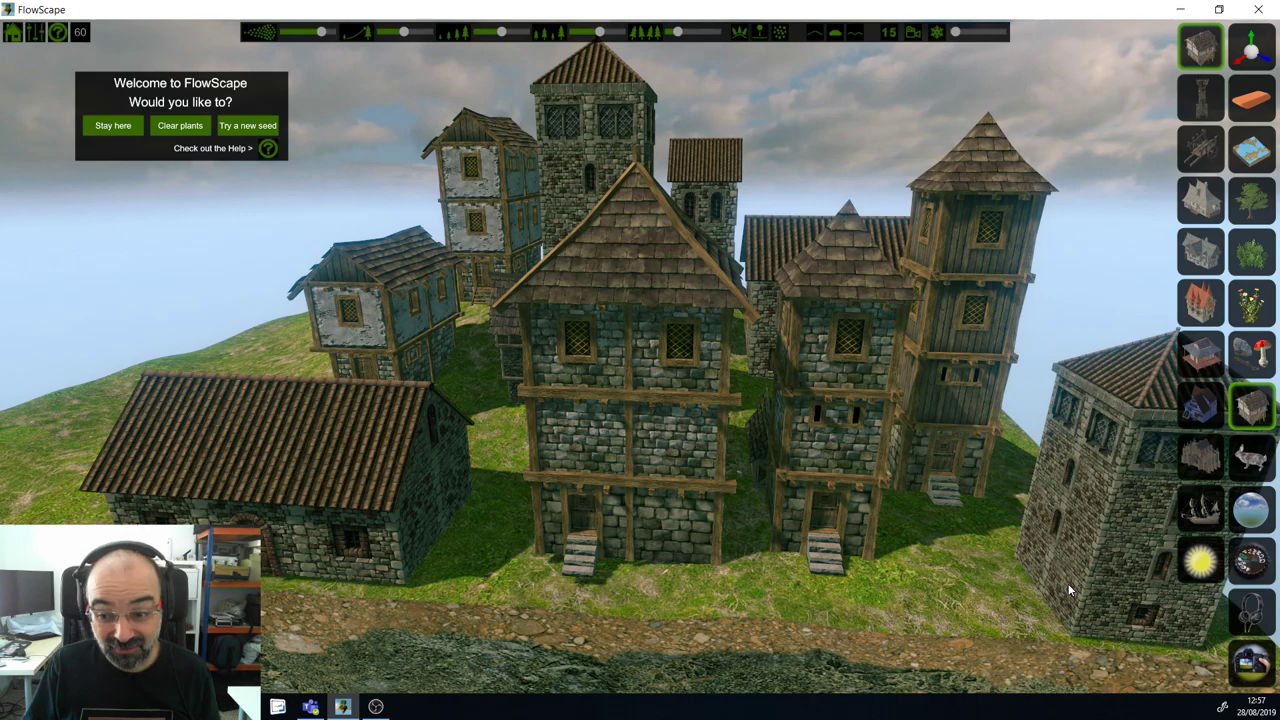
pyautogui.click(1068, 583)
pyautogui.click(1068, 583)
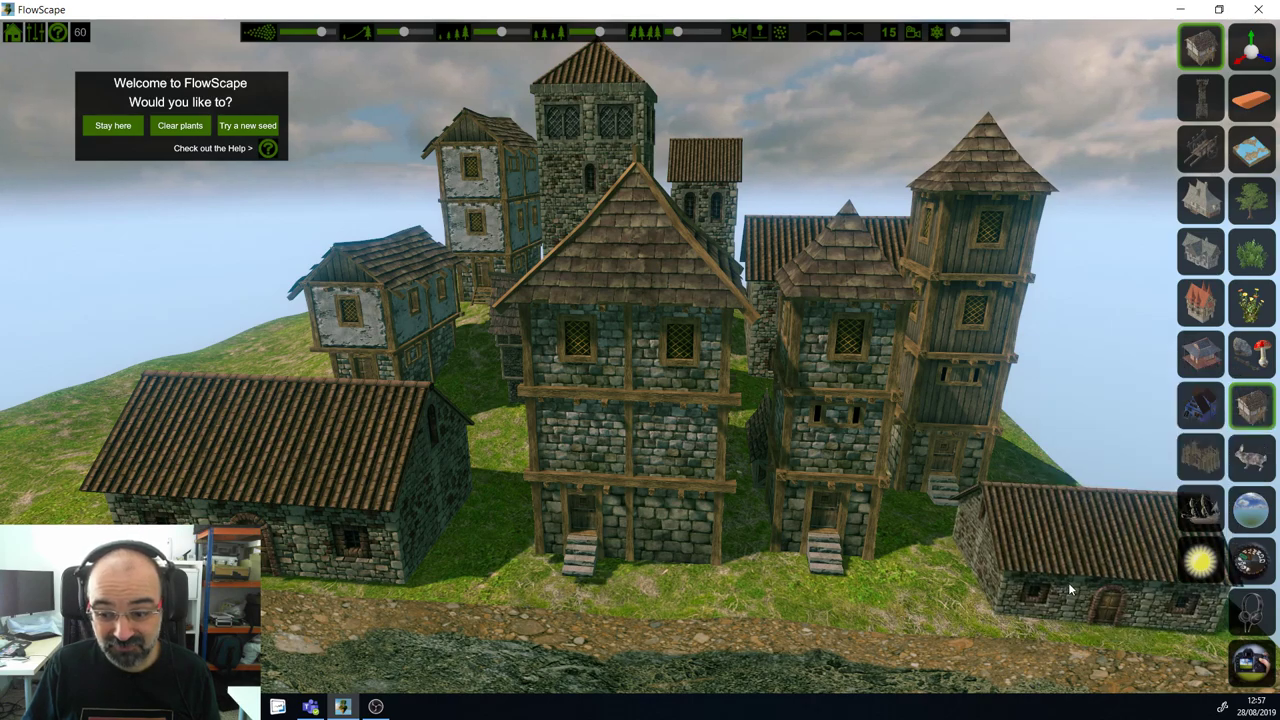
pyautogui.click(1068, 582)
pyautogui.click(1068, 590)
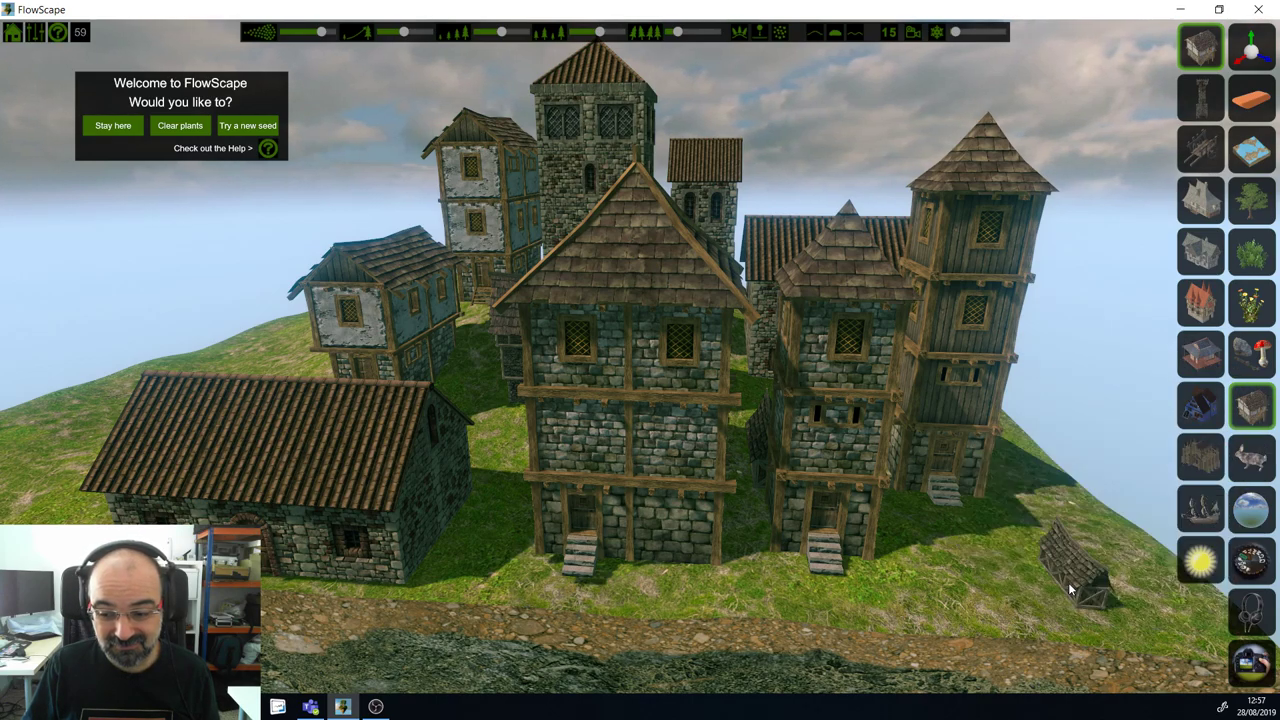
pyautogui.rightClick(1068, 583)
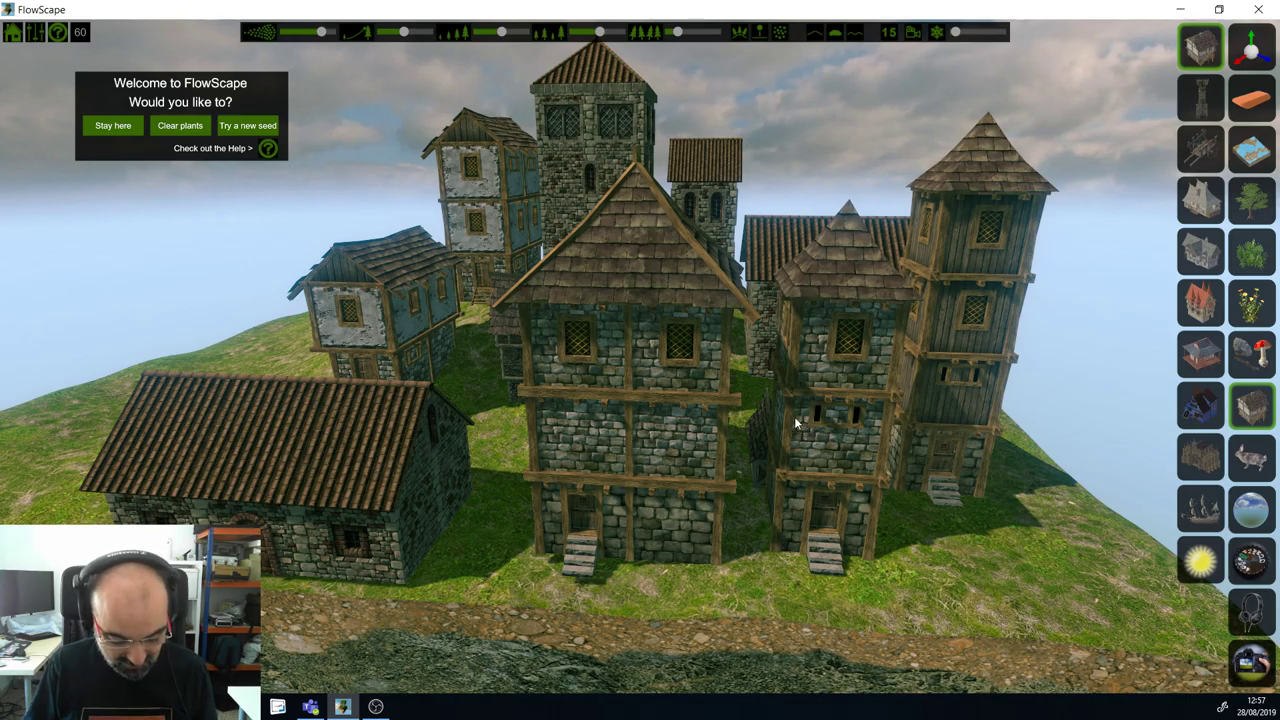
# Step: Examine the village from its tower side, from the edge of the hill and from above
pyautogui.press('d')
pyautogui.moveTo(788, 506); pyautogui.dragTo(694, 482, button='right')
pyautogui.press('d')
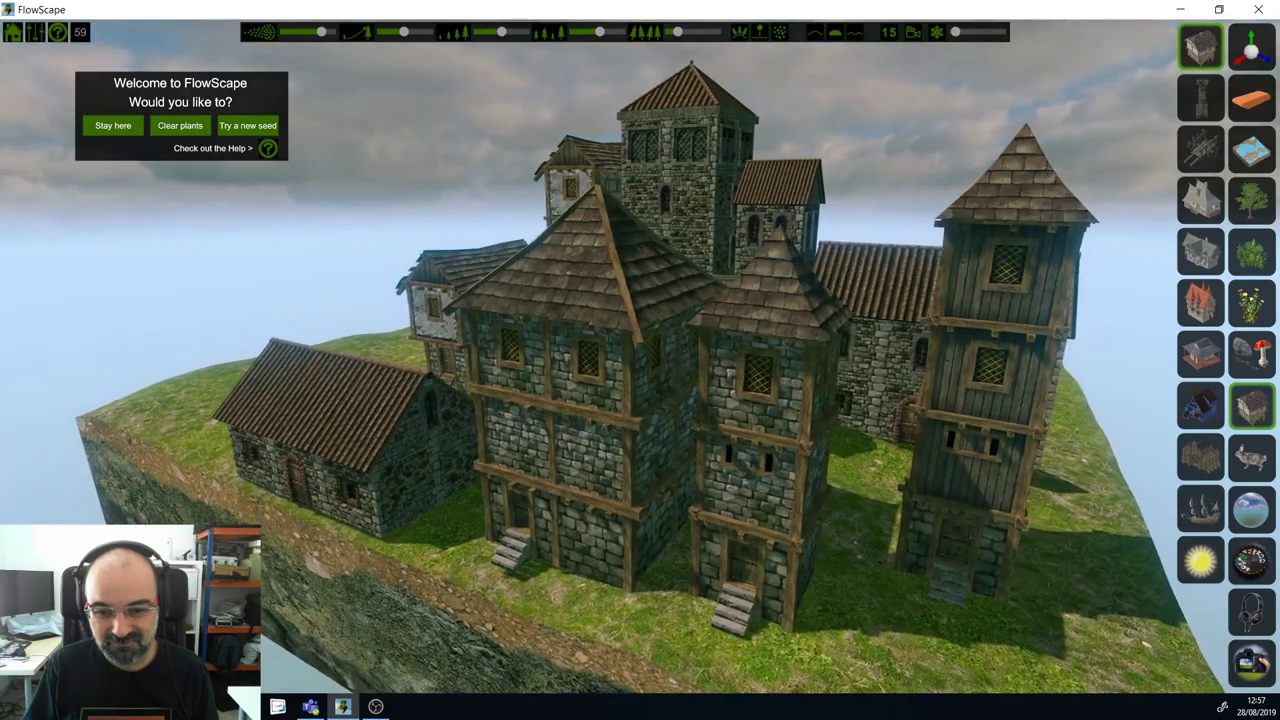
pyautogui.moveTo(624, 508)
pyautogui.mouseDown(button='right')
pyautogui.moveTo(504, 512)
pyautogui.moveTo(474, 548)
pyautogui.moveTo(620, 499)
pyautogui.mouseUp(button='right')
pyautogui.press('d')
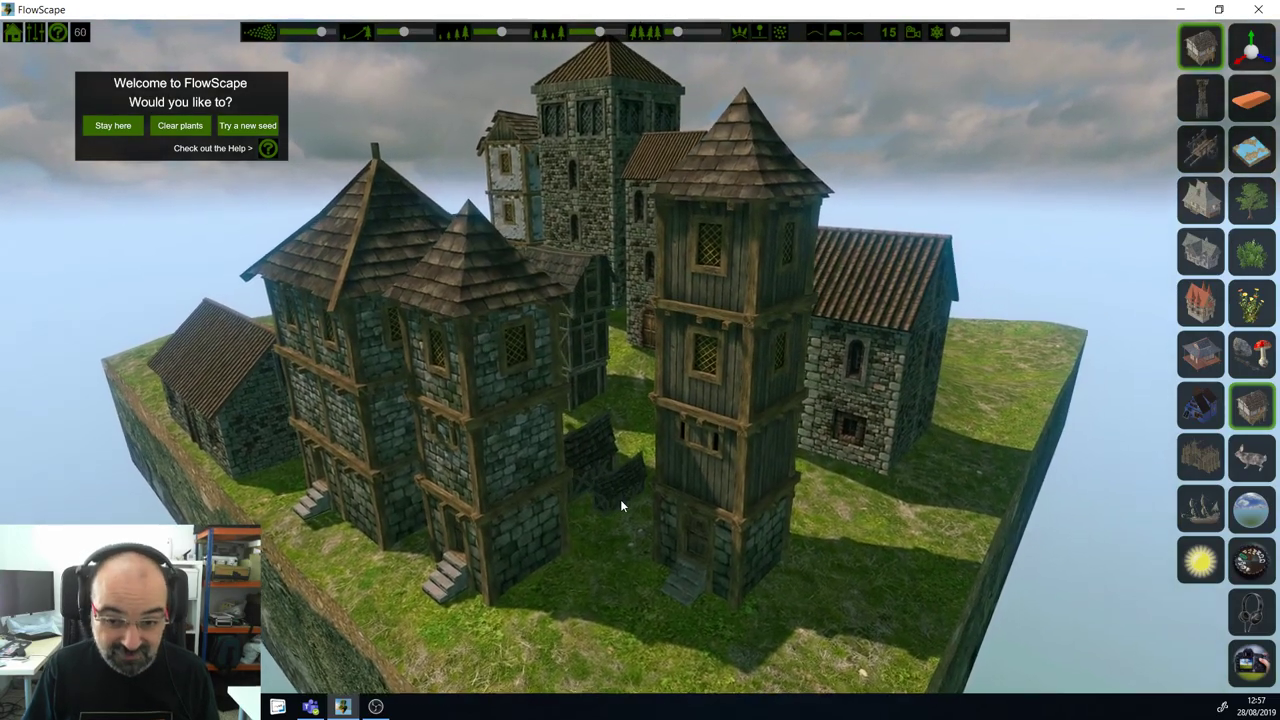
pyautogui.press('q')
pyautogui.press('e')
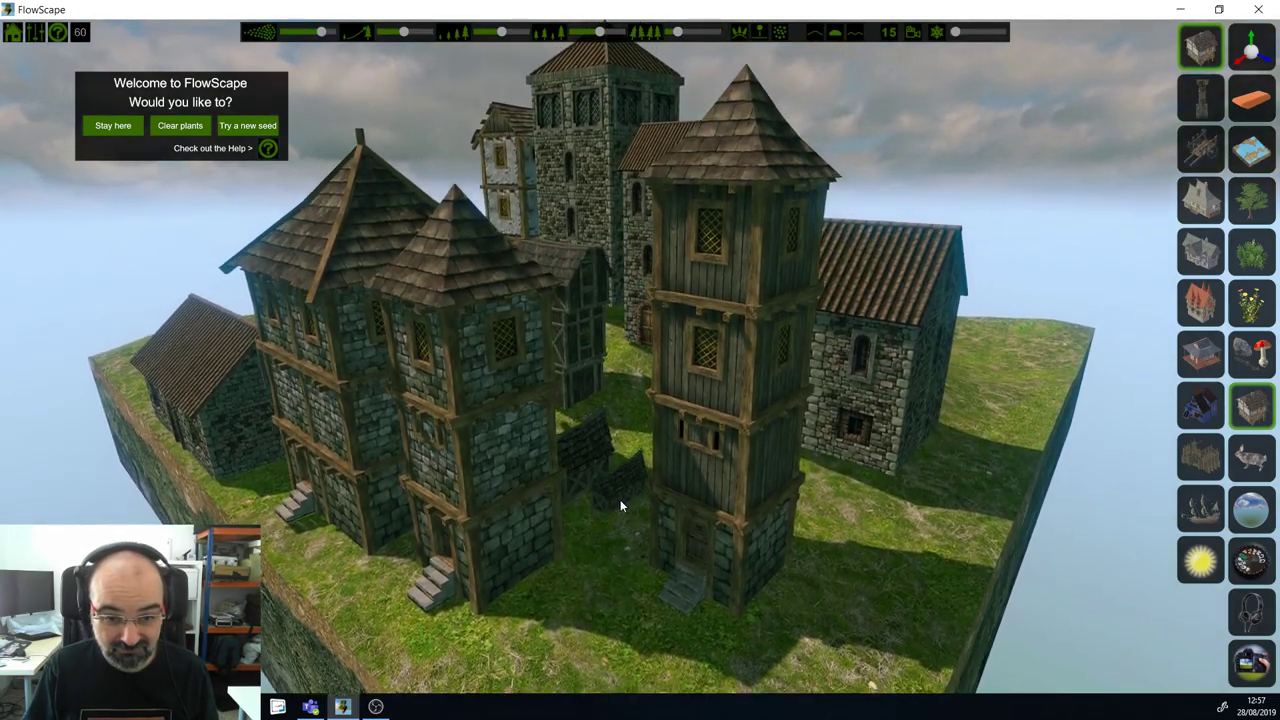
pyautogui.moveTo(618, 503); pyautogui.dragTo(684, 578, button='right')
pyautogui.press('e')
pyautogui.press('e')
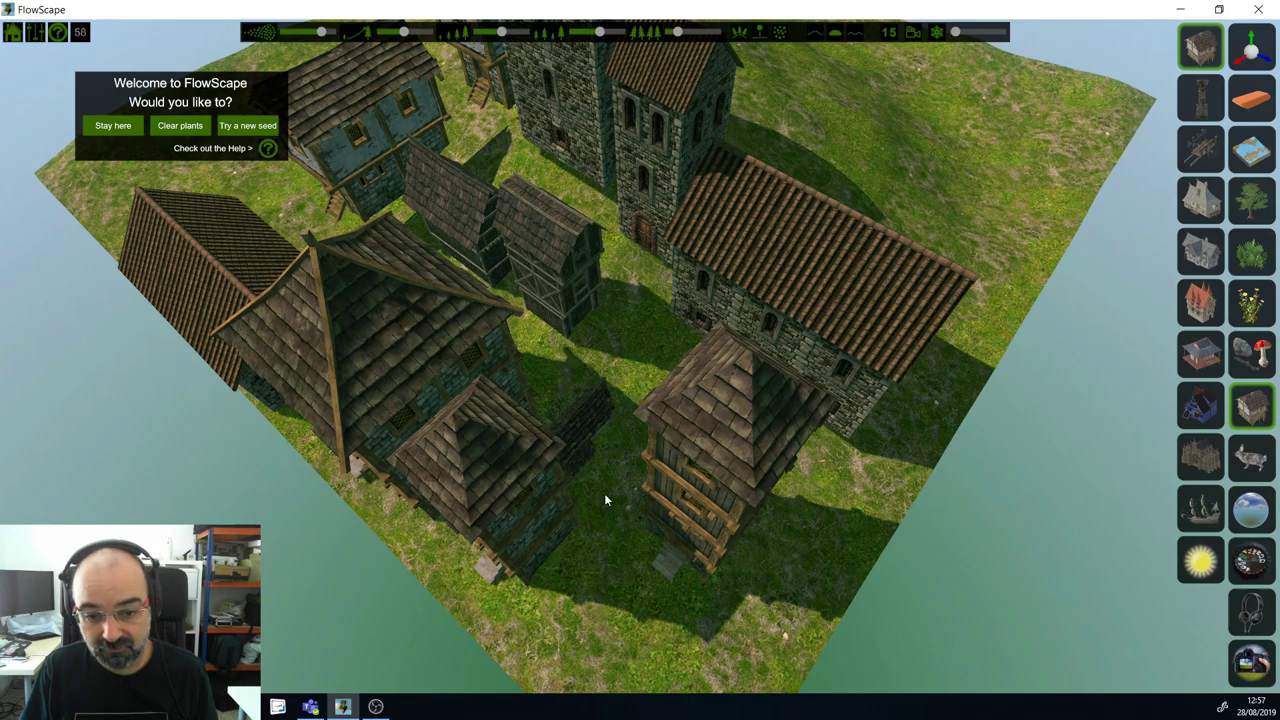
pyautogui.click(1006, 244)
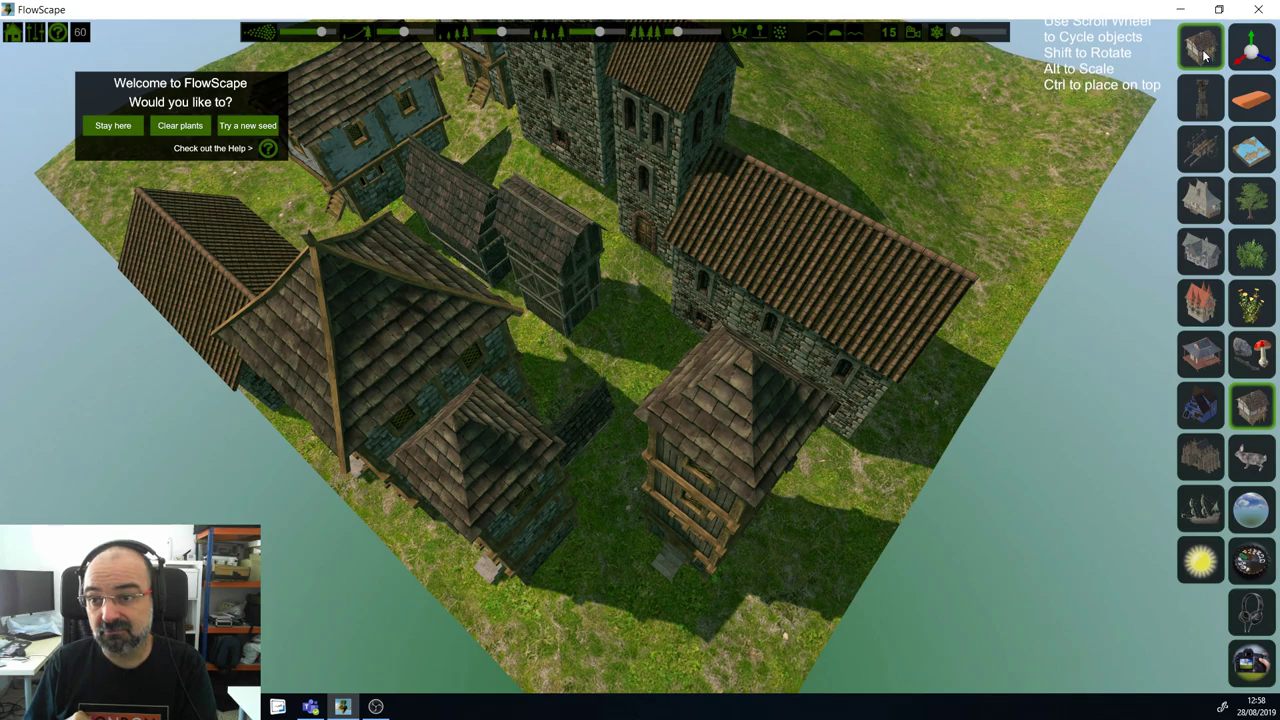
# Step: Erase all village buildings from the hill and place a tall square castle tower on the slope
pyautogui.click(1250, 98)
pyautogui.moveTo(852, 270)
pyautogui.mouseDown()
pyautogui.moveTo(603, 477)
pyautogui.moveTo(375, 180)
pyautogui.moveTo(610, 100)
pyautogui.moveTo(677, 228)
pyautogui.moveTo(654, 233)
pyautogui.moveTo(534, 176)
pyautogui.moveTo(638, 226)
pyautogui.mouseUp()
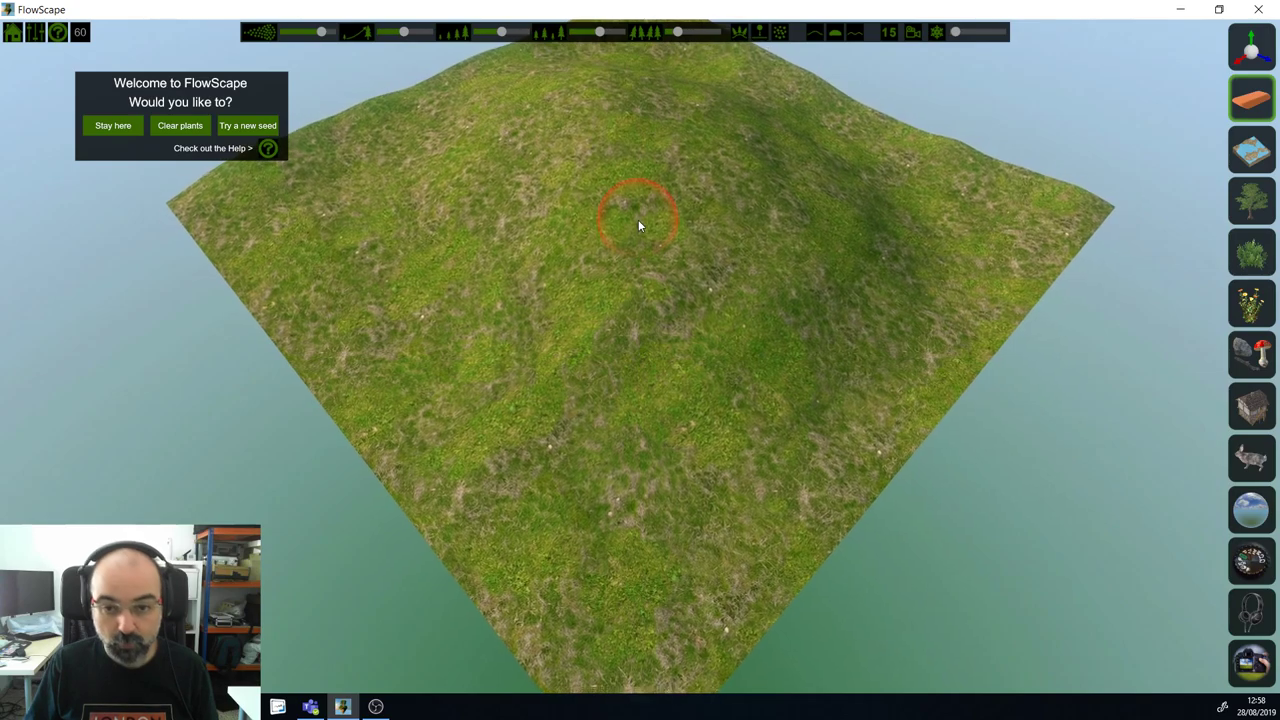
pyautogui.click(1242, 402)
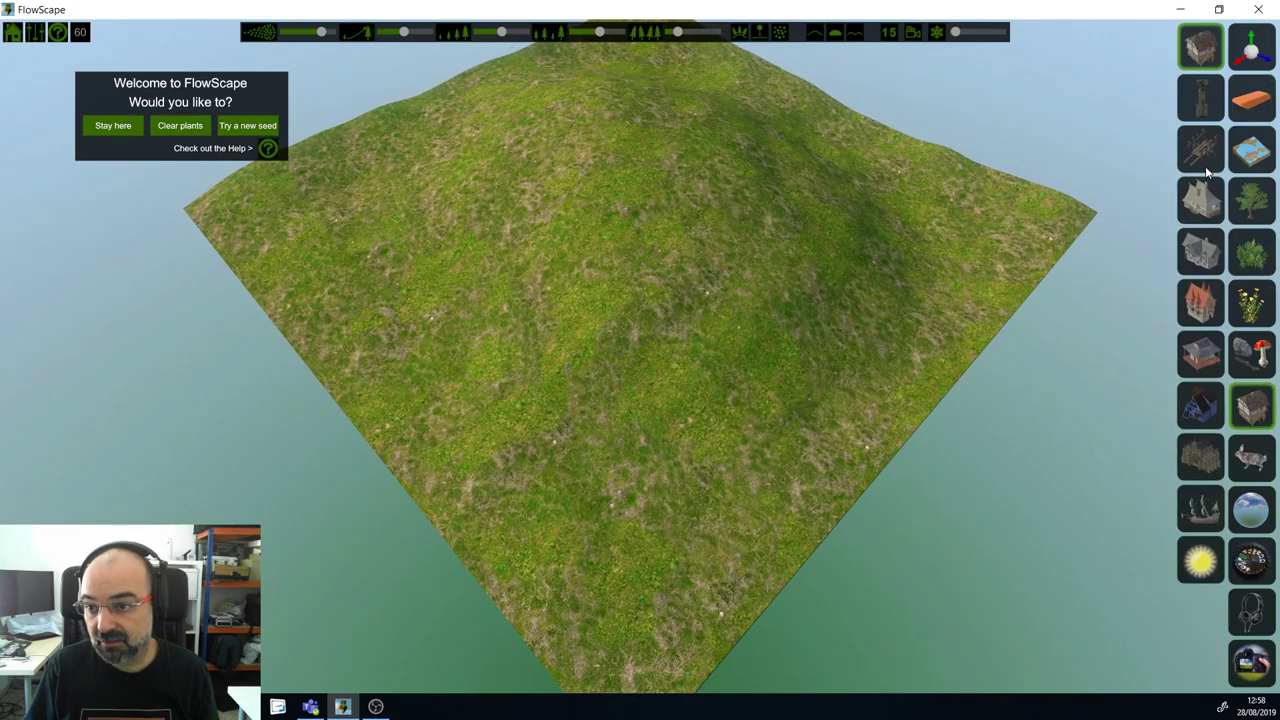
pyautogui.click(1203, 102)
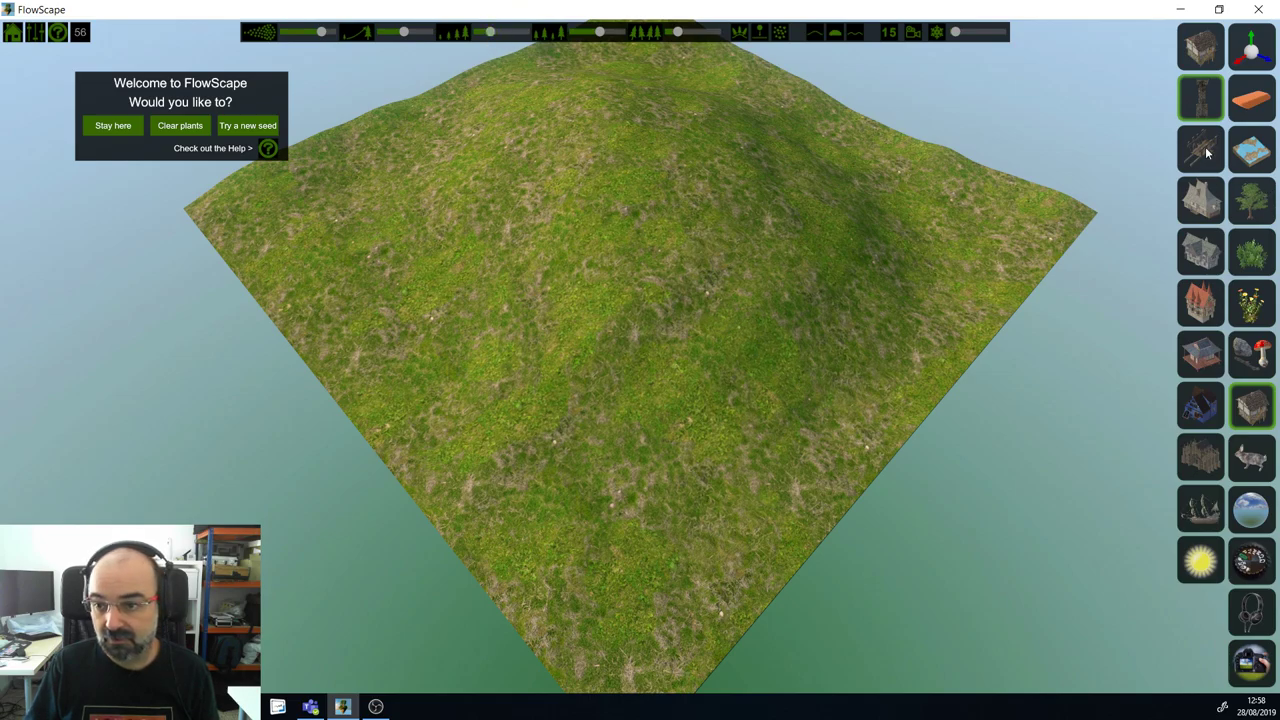
pyautogui.click(697, 232)
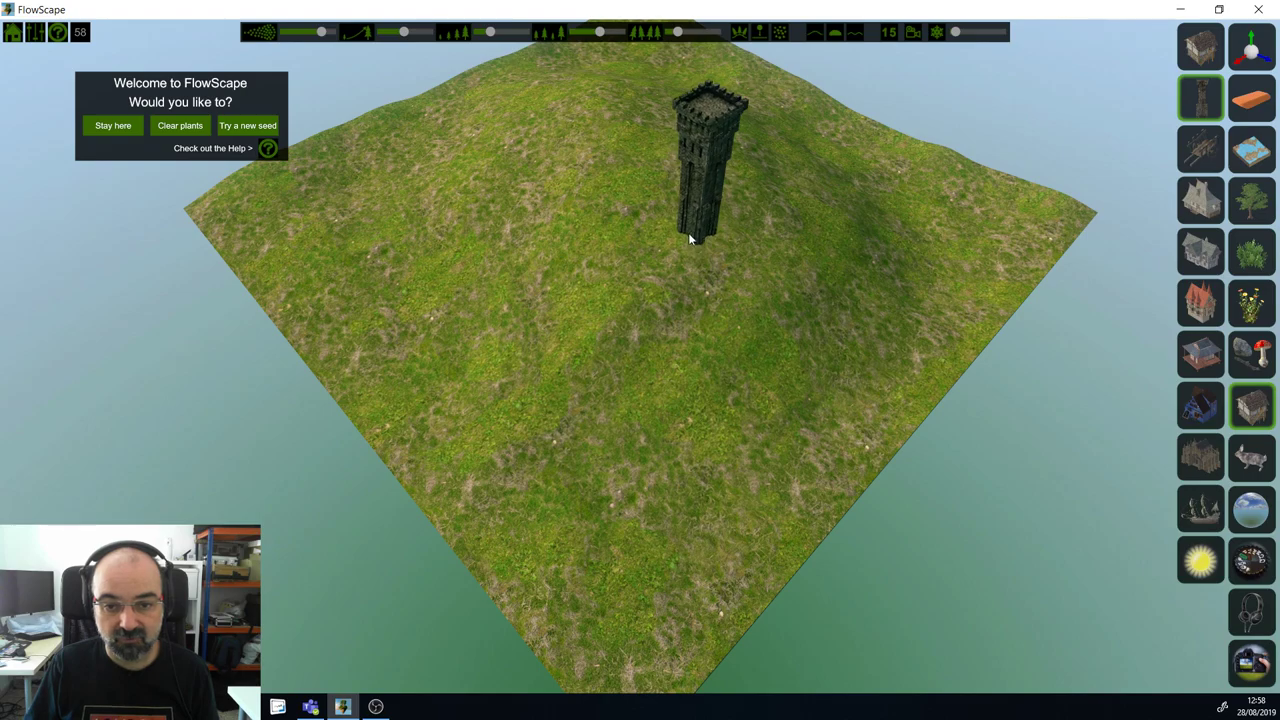
# Step: Add a tiny castle fragment, a small stepped turret, a small gabled turret and a timber scaffold around the tower's foot
pyautogui.scroll(-2, 606, 215)
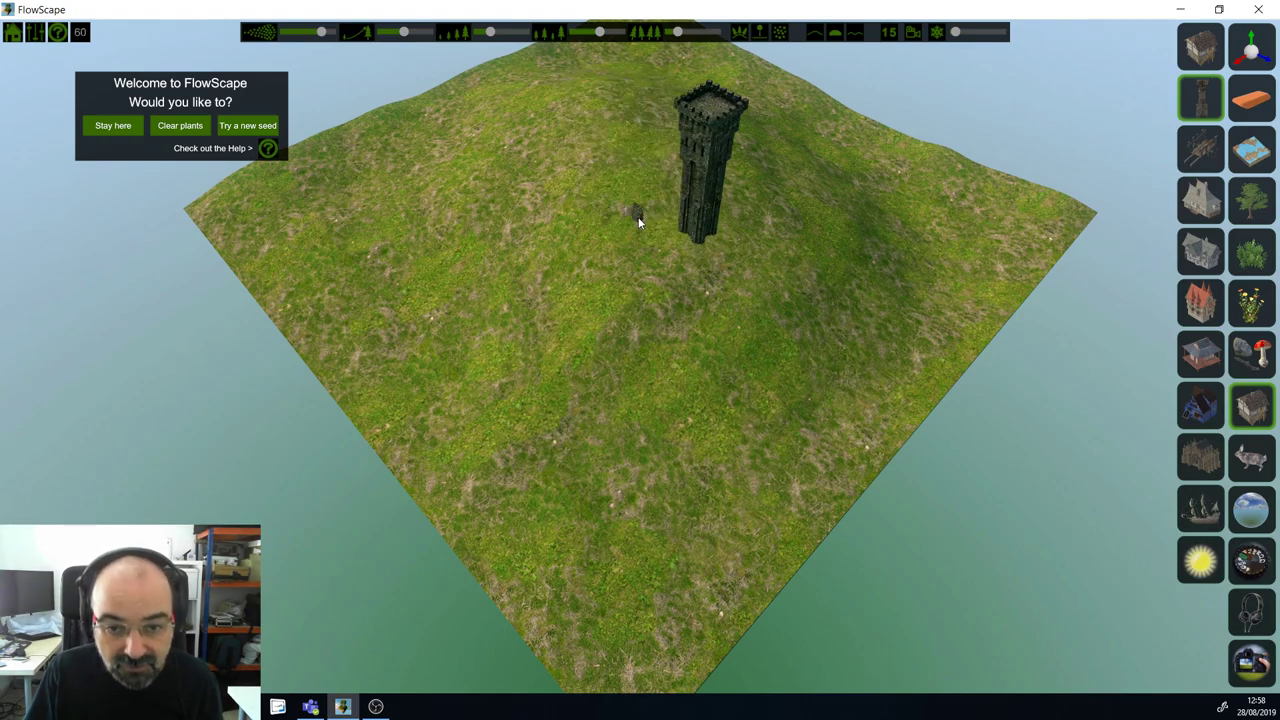
pyautogui.click(638, 218)
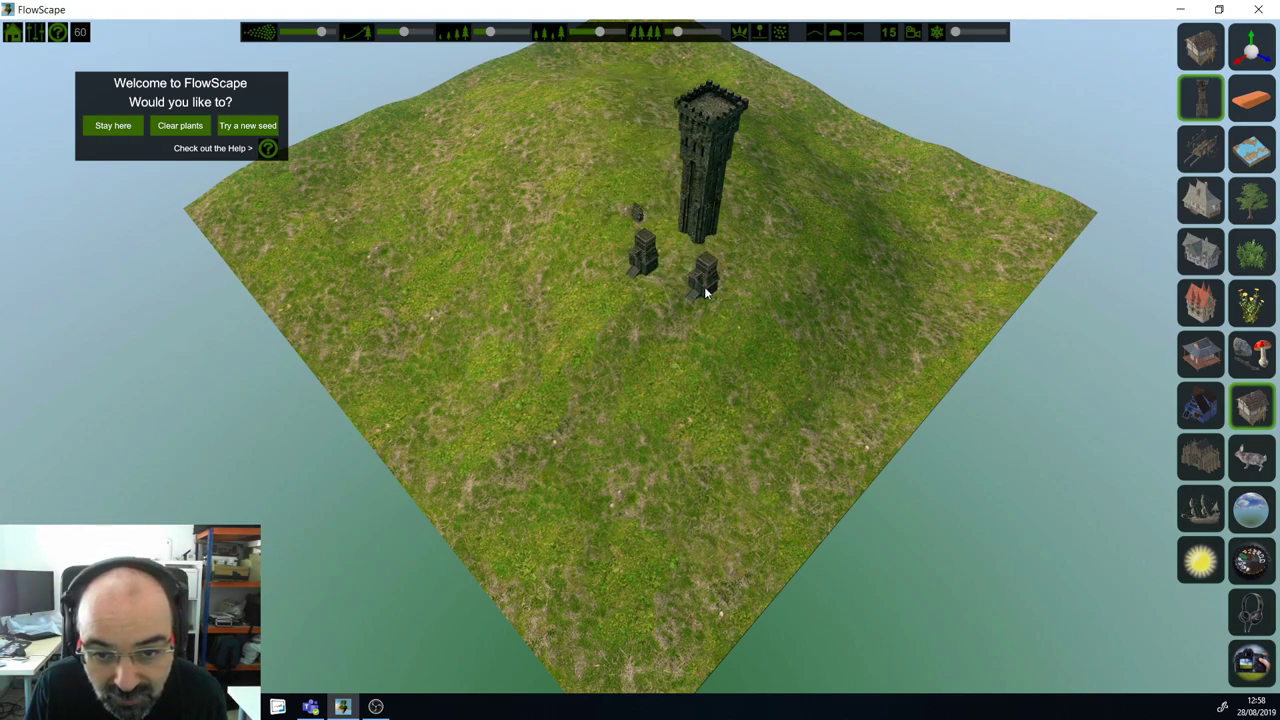
pyautogui.click(707, 290)
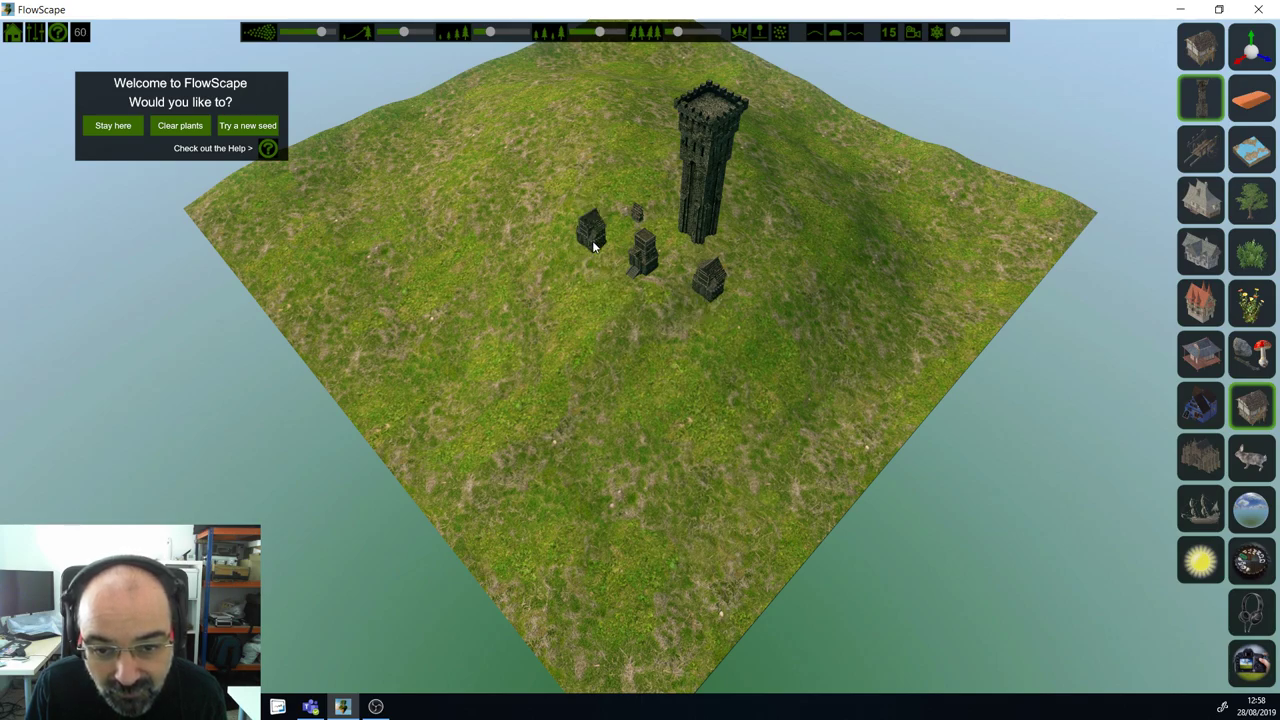
pyautogui.click(592, 240)
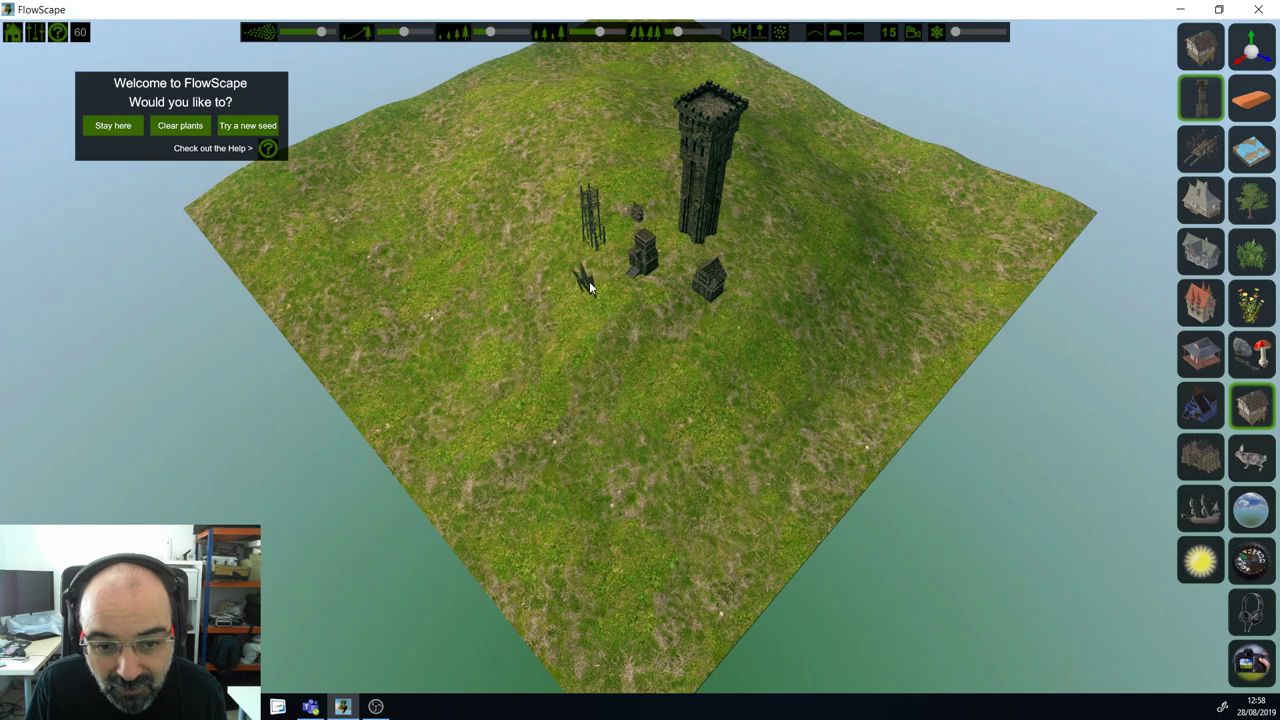
# Step: Add wooden stakes, a long palisade fence, a small stone piece and a rectangular floor slab in front of the small turrets
pyautogui.click(637, 321)
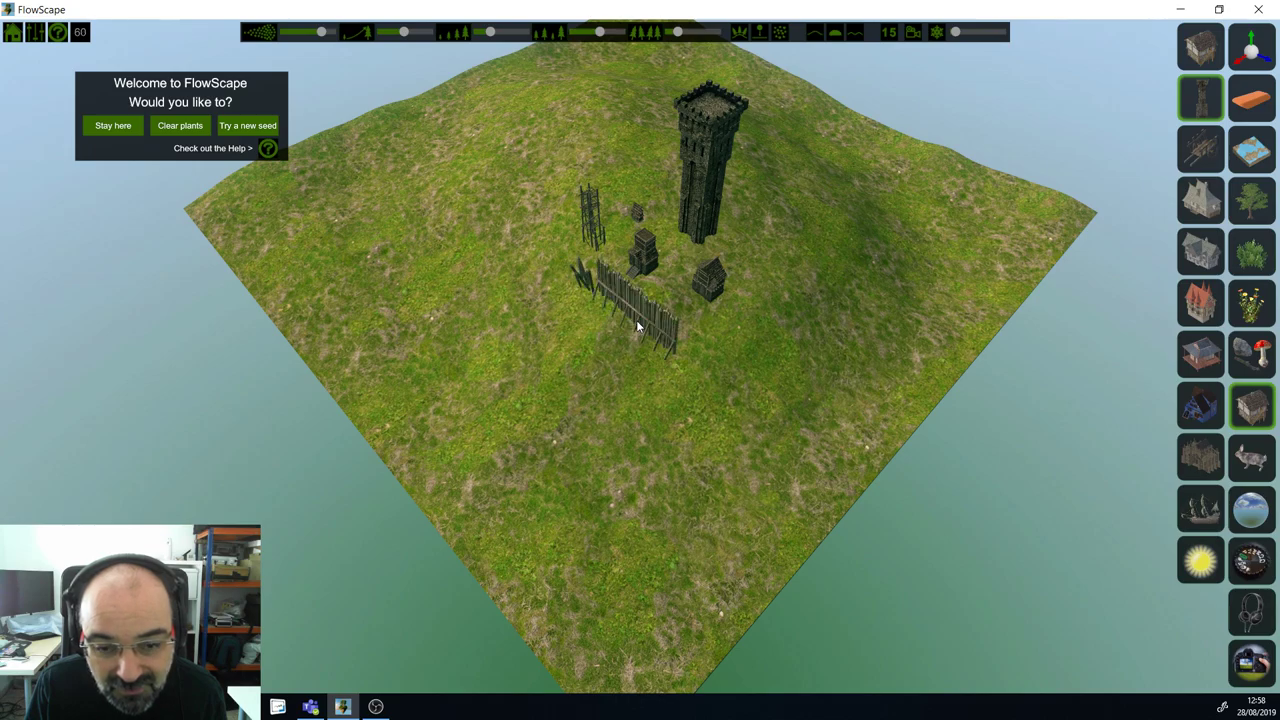
pyautogui.click(645, 329)
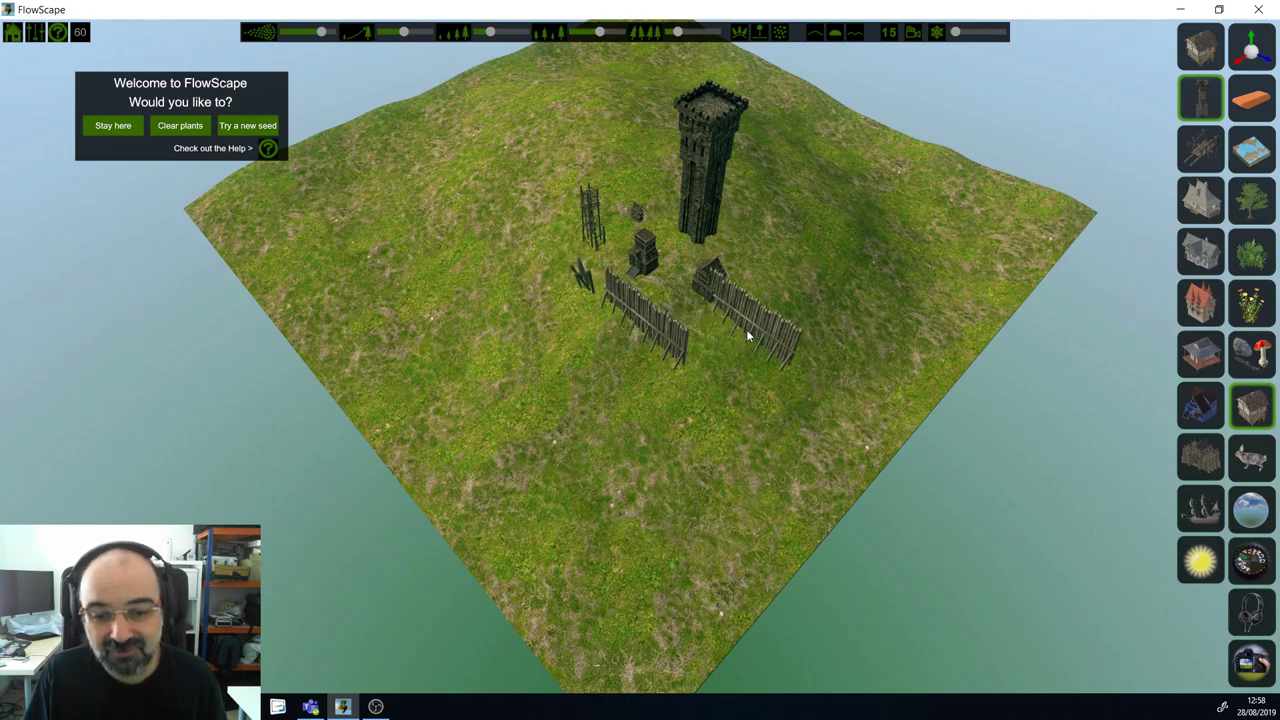
pyautogui.click(735, 340)
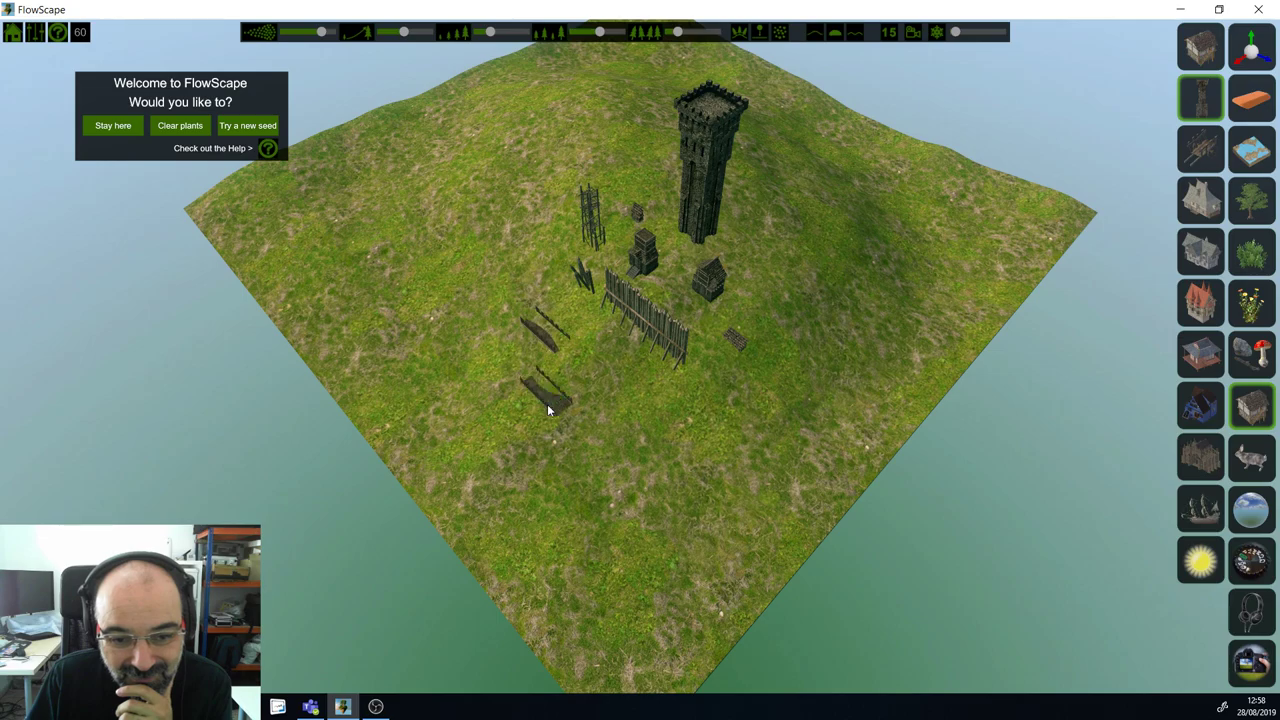
pyautogui.click(626, 368)
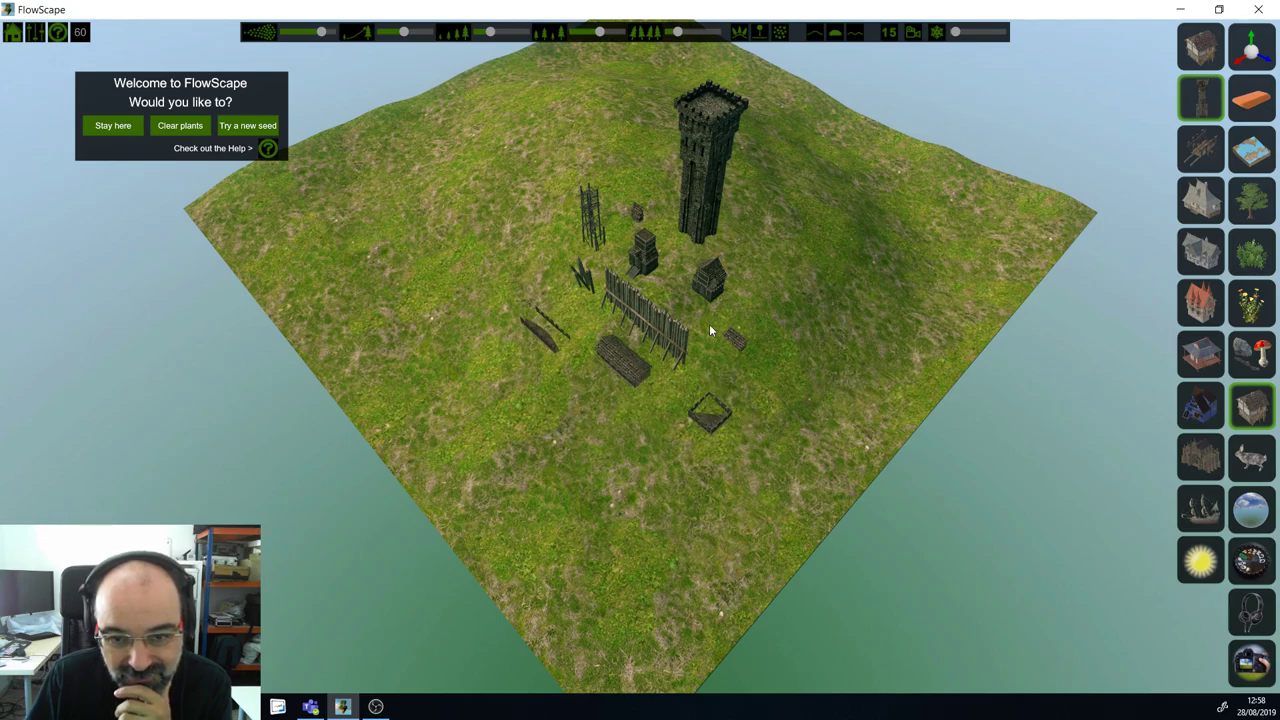
# Step: Add a square battlement ring, a pyramid roof and a small square roofed structure on the slope beside the palisade
pyautogui.click(482, 278)
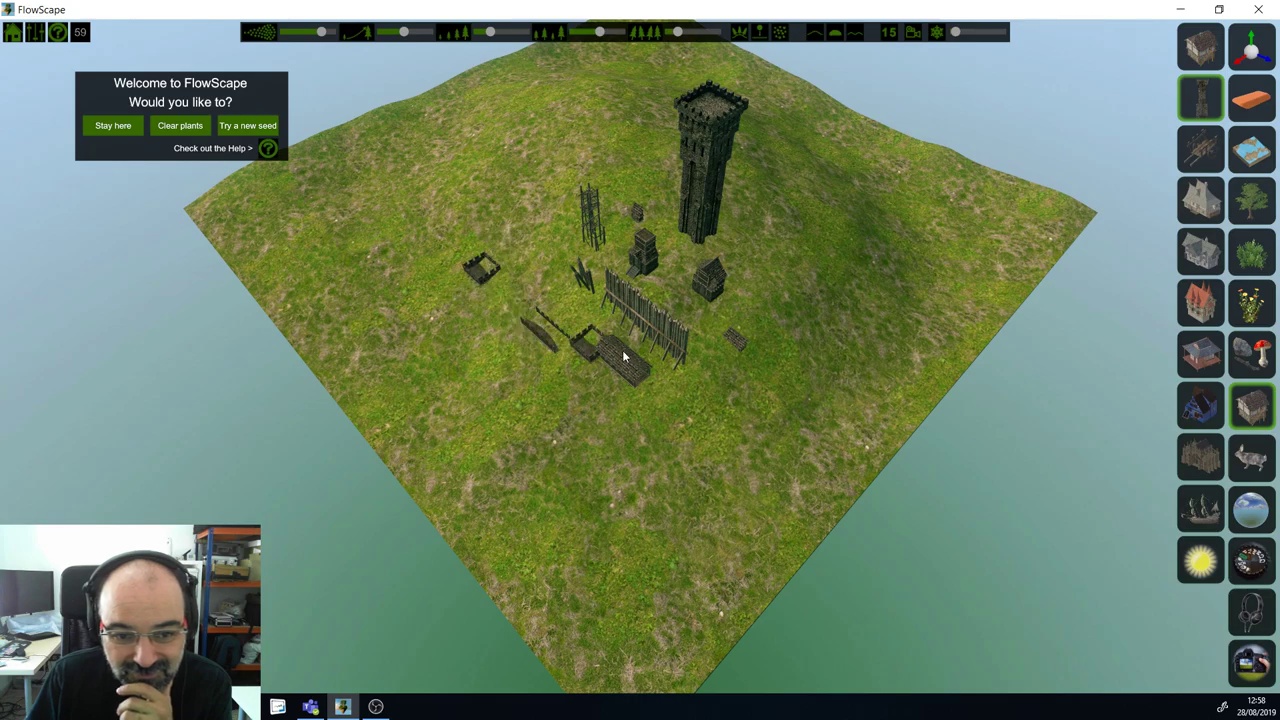
pyautogui.click(506, 366)
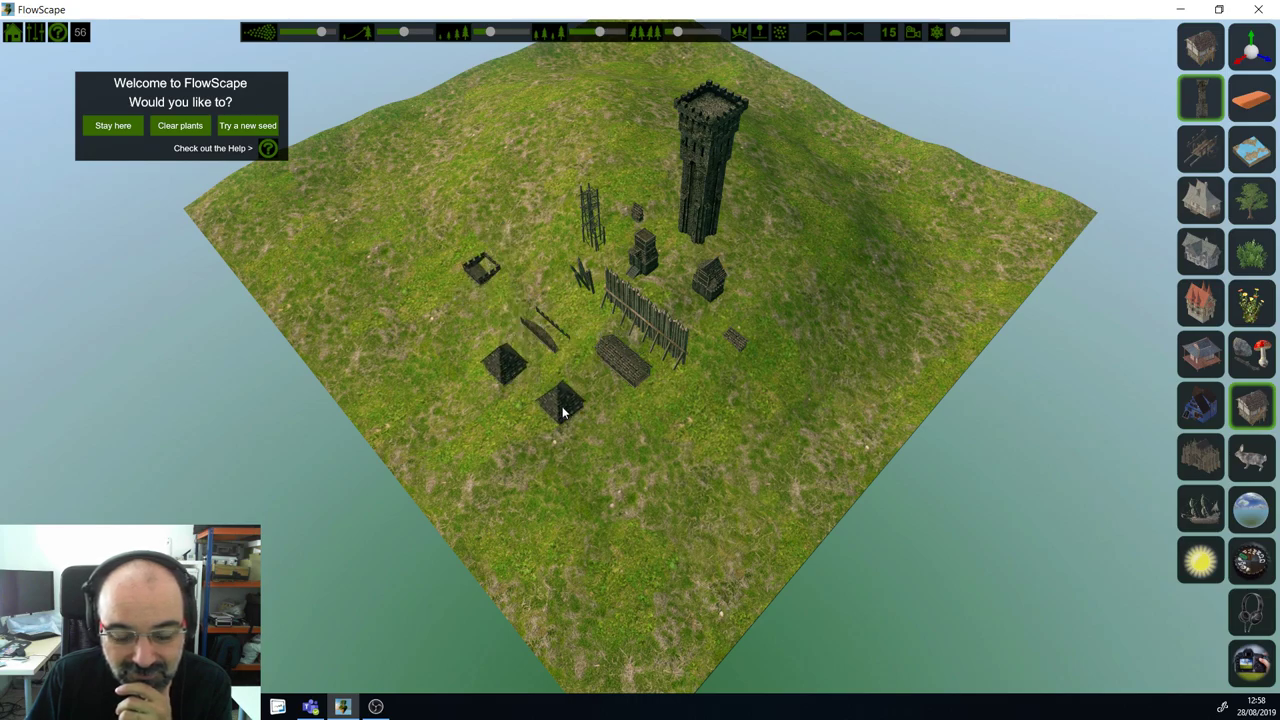
pyautogui.click(562, 414)
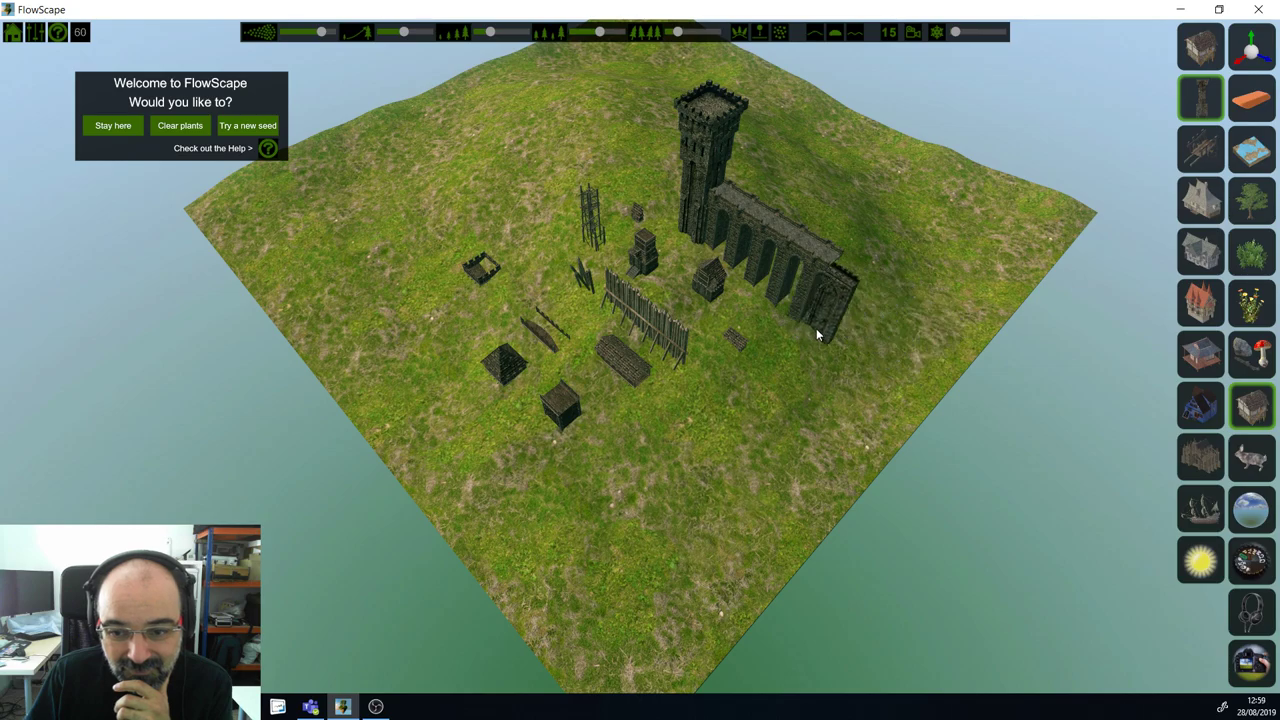
# Step: Extend the arched wall from the tall tower with a solid wall, and add a round tower and a smaller square tower higher up
pyautogui.click(824, 344)
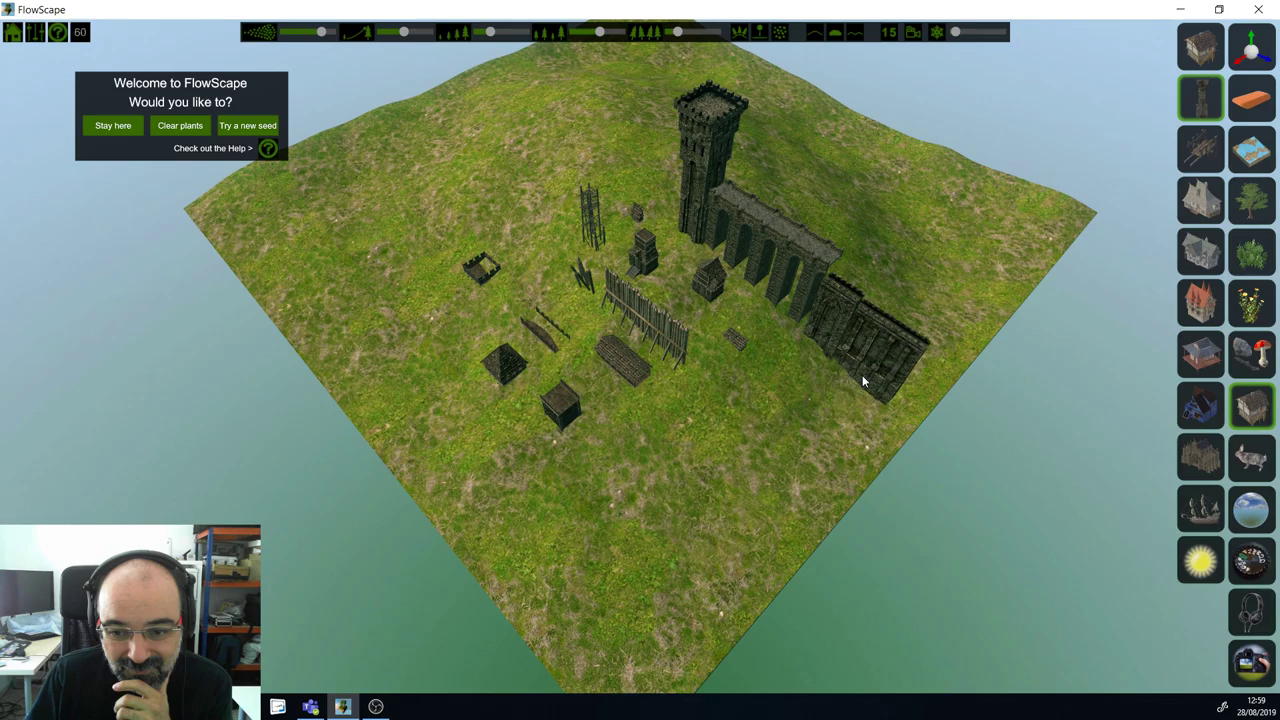
pyautogui.click(863, 381)
pyautogui.scroll(-1, 857, 430)
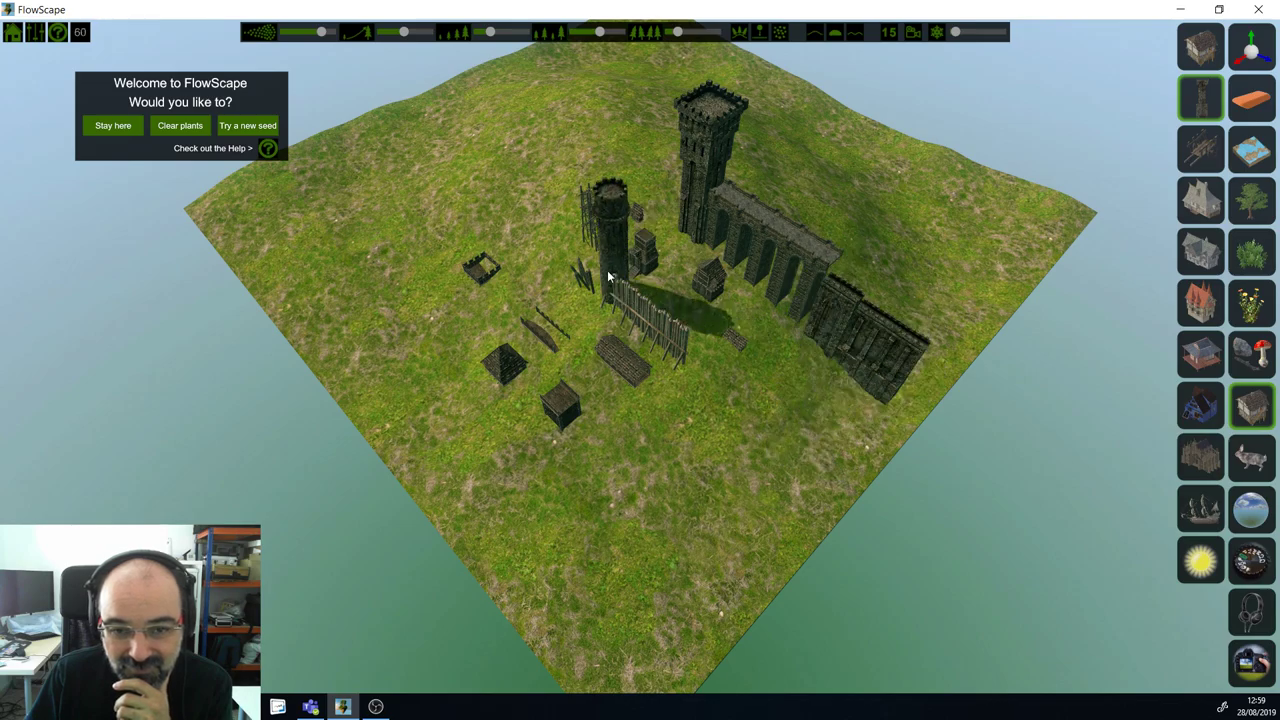
pyautogui.click(603, 185)
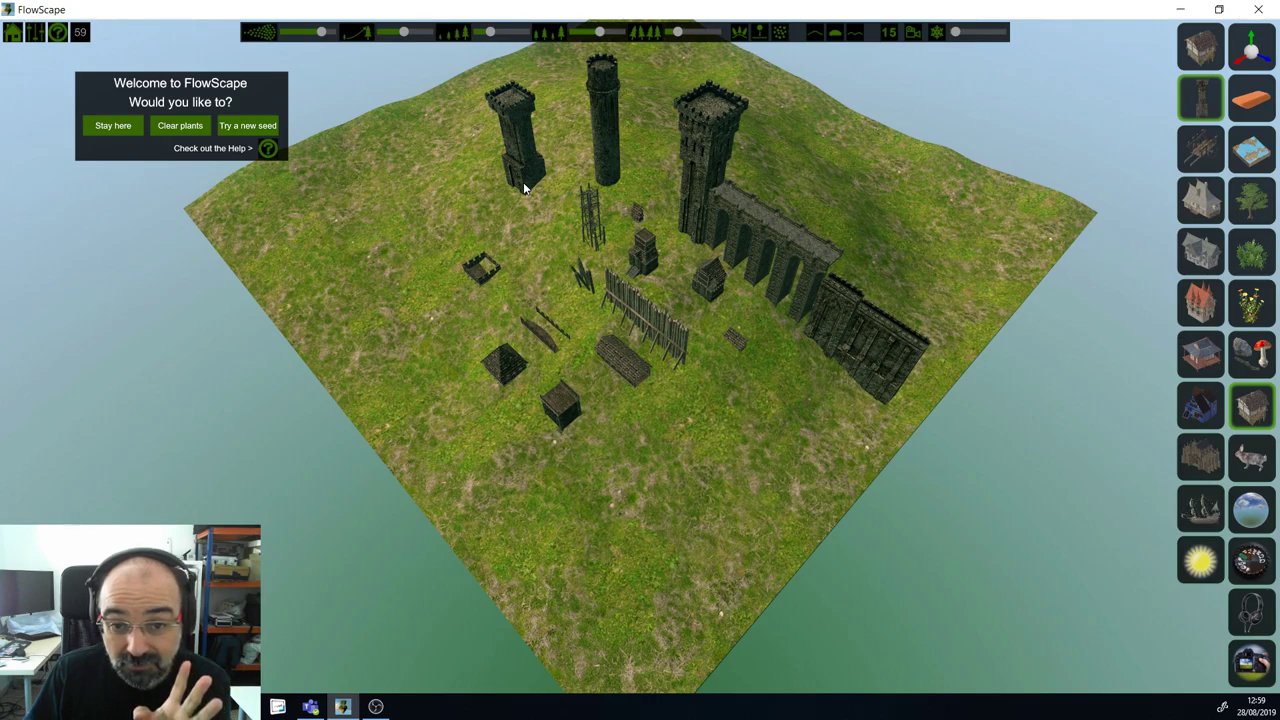
pyautogui.click(521, 189)
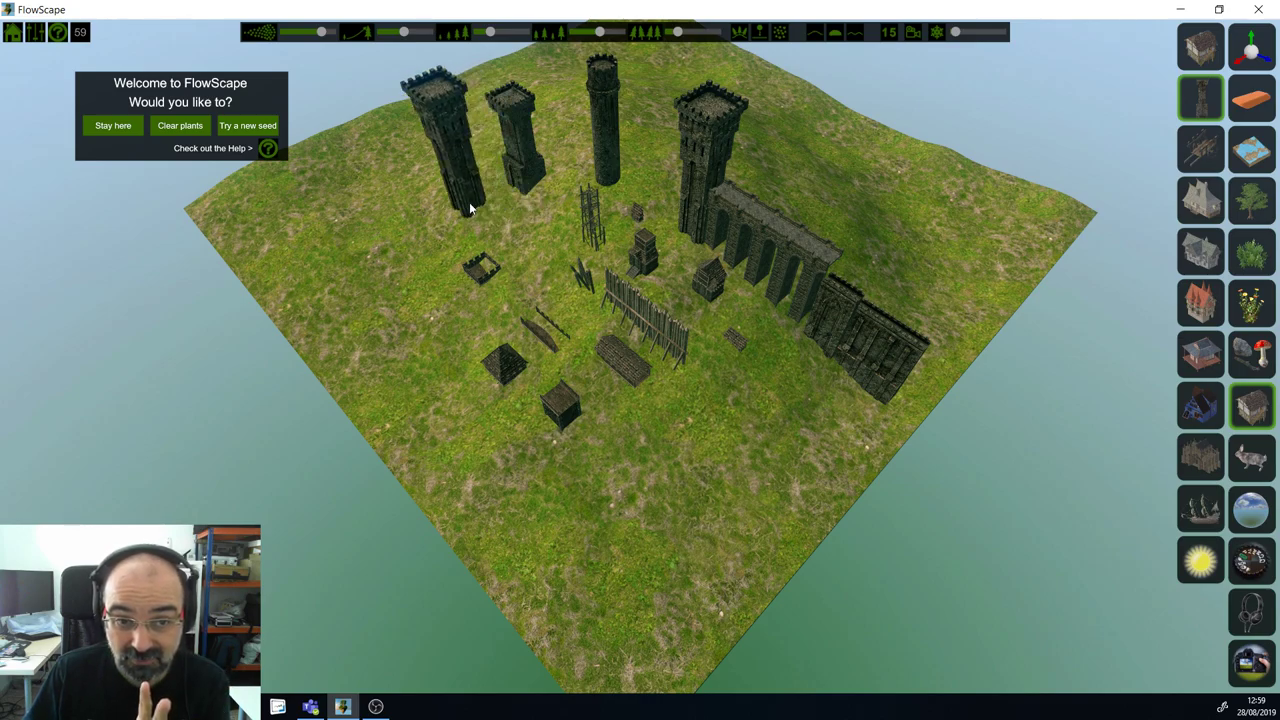
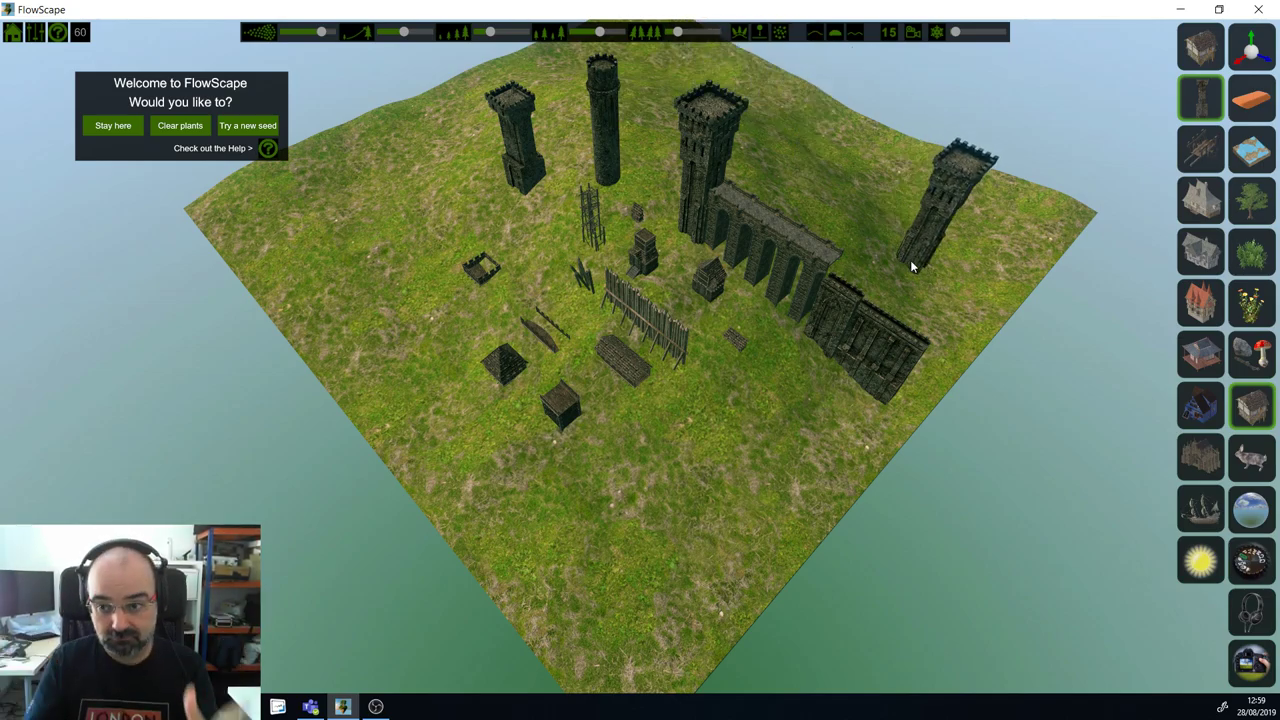
# Step: Erase all the castle pieces from the hill and switch to the market props building set
pyautogui.click(1250, 100)
pyautogui.moveTo(574, 148)
pyautogui.mouseDown()
pyautogui.moveTo(543, 195)
pyautogui.moveTo(776, 270)
pyautogui.moveTo(630, 310)
pyautogui.moveTo(646, 222)
pyautogui.mouseUp()
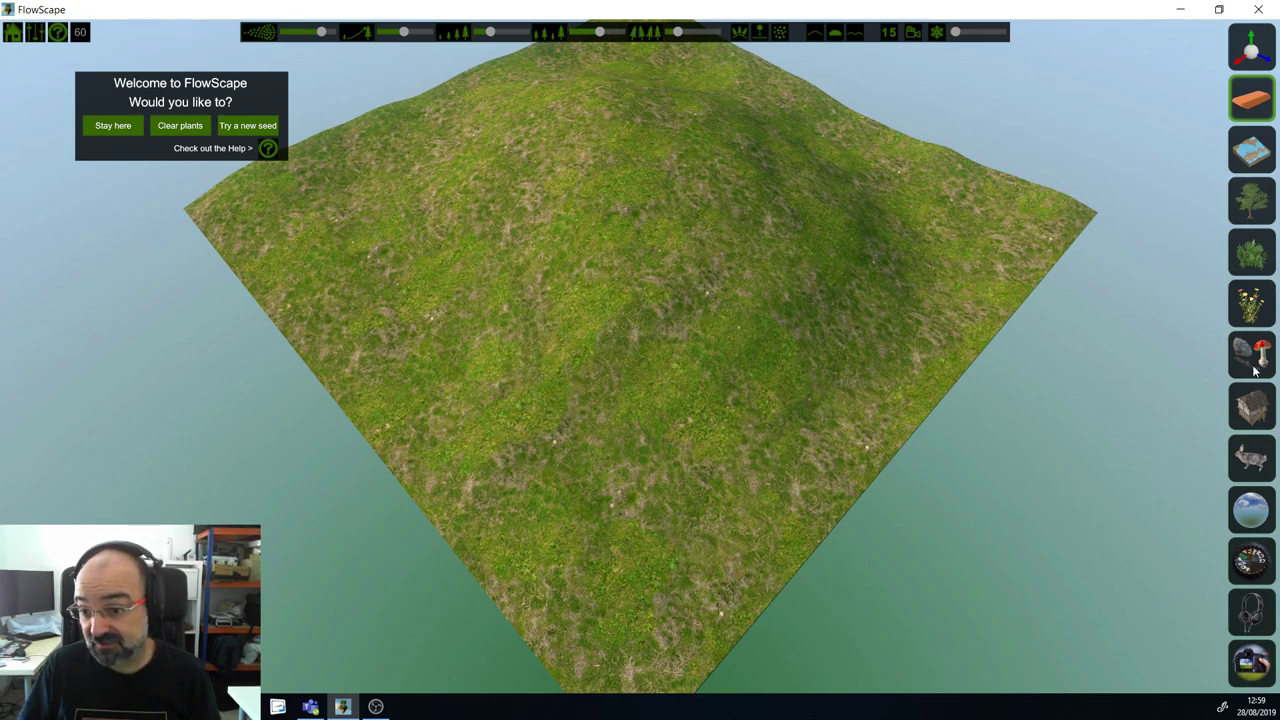
pyautogui.click(1250, 404)
pyautogui.click(1199, 152)
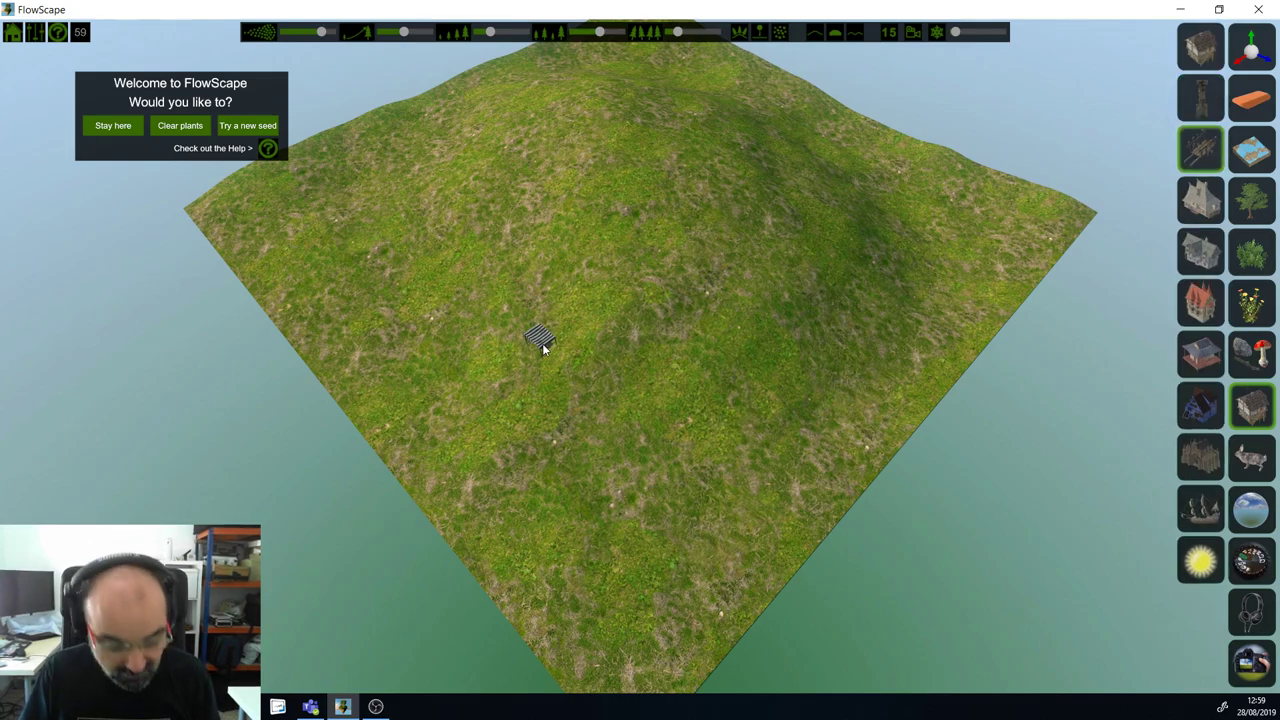
# Step: Place a blue-and-white striped market stall, a green-canopied stall with a bench and a brown-striped stall on the slope
pyautogui.press('w')
pyautogui.click(655, 386)
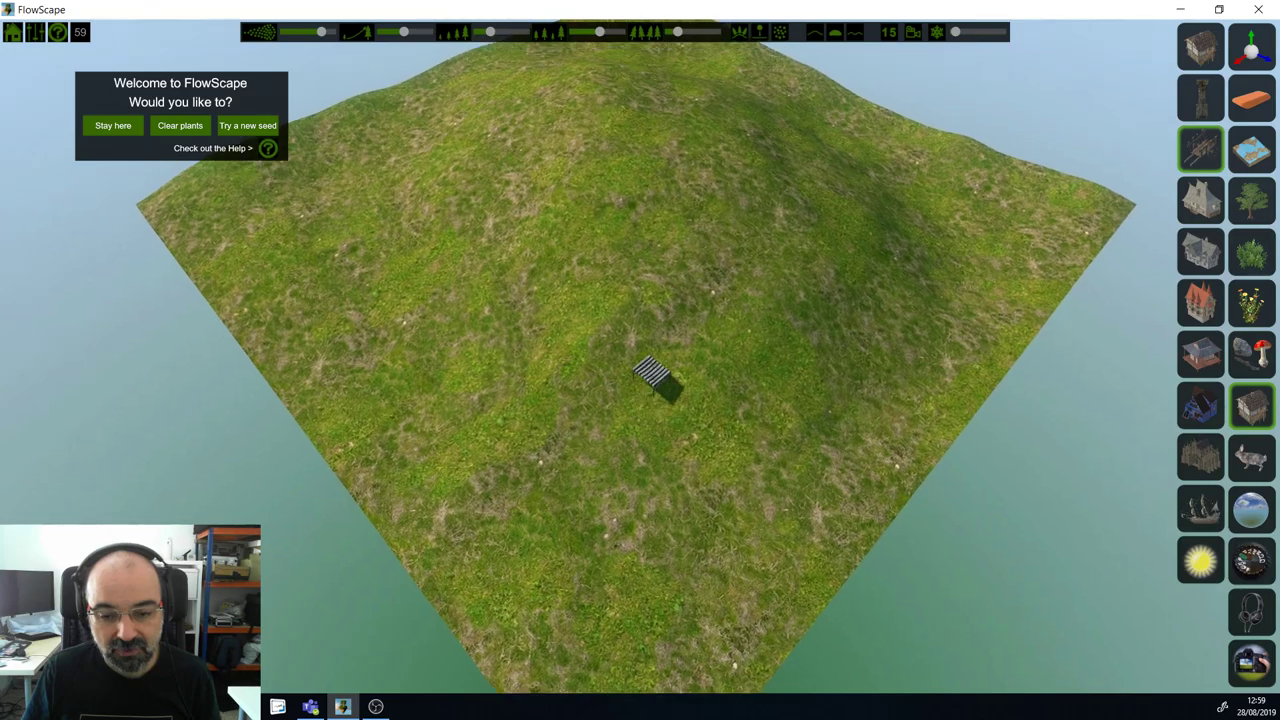
pyautogui.moveTo(655, 372); pyautogui.dragTo(663, 314, button='right')
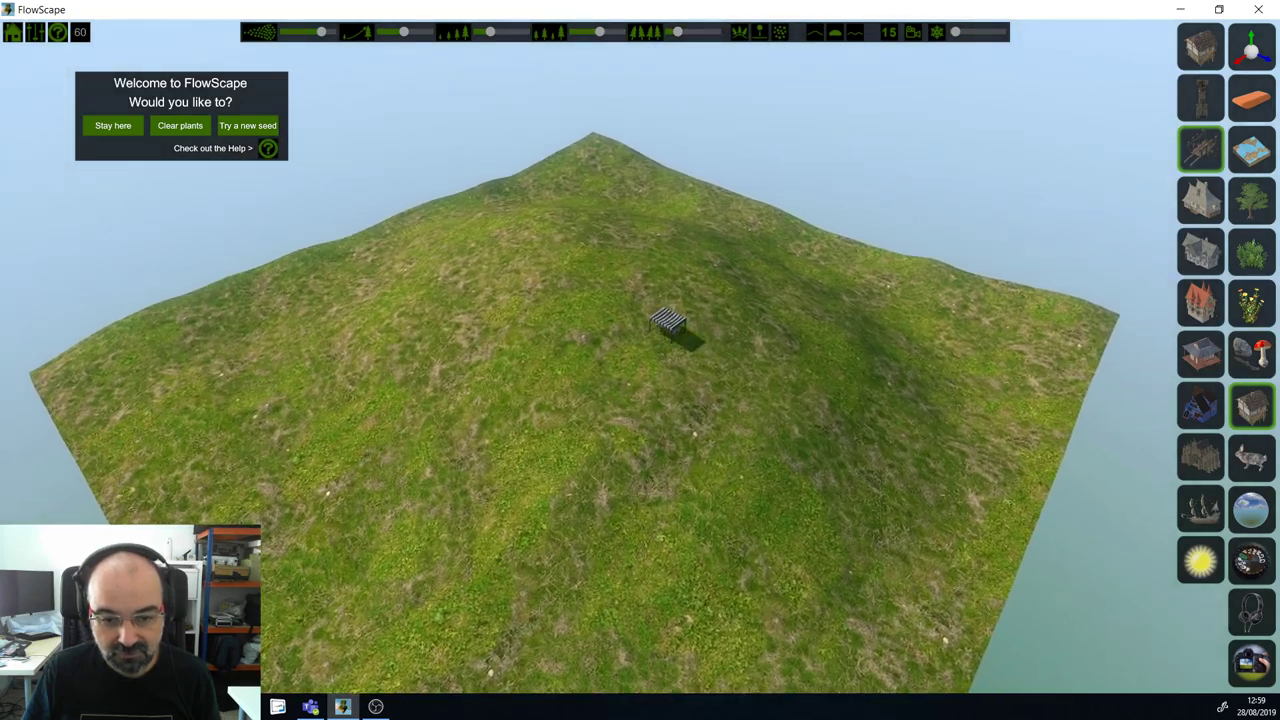
pyautogui.press('w')
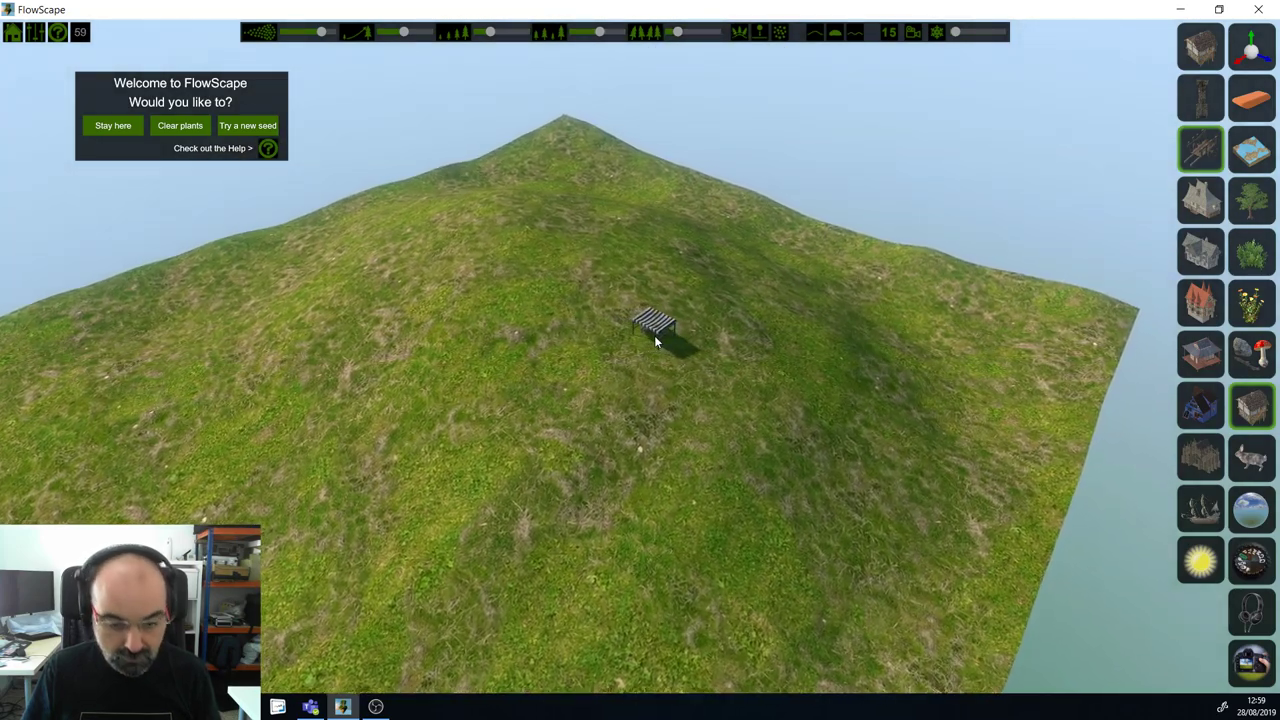
pyautogui.press('w')
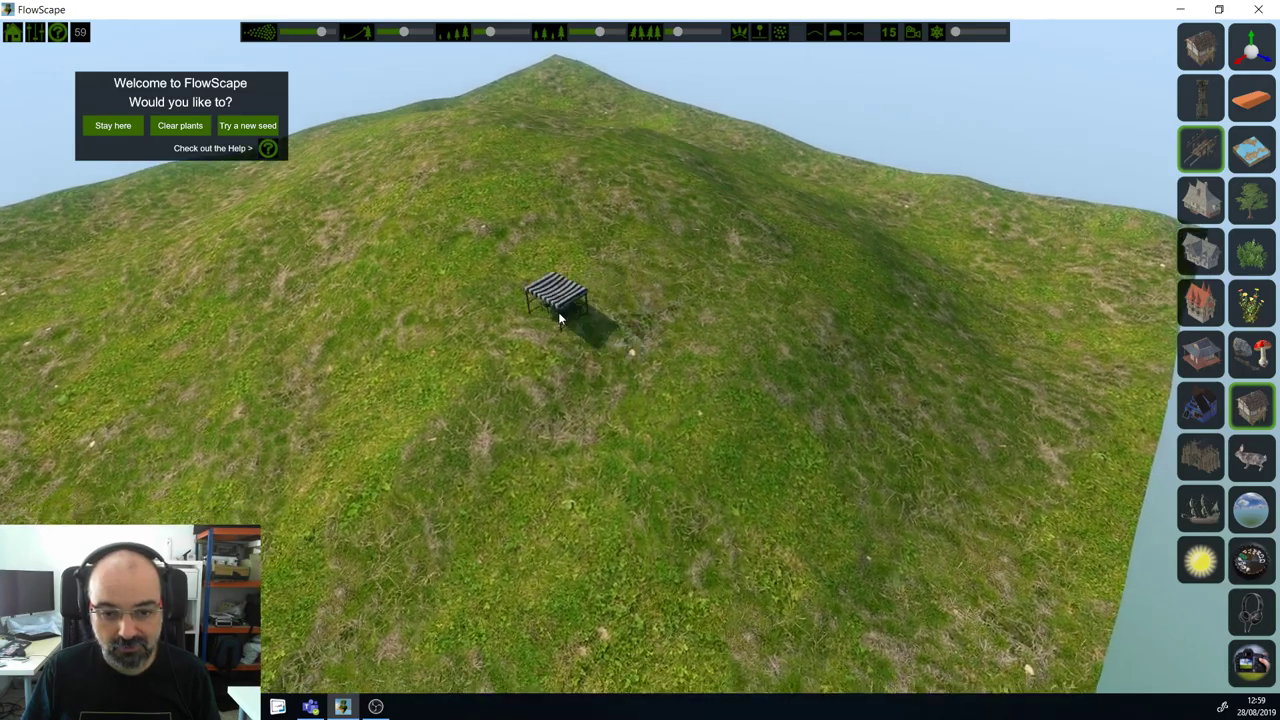
pyautogui.press('w')
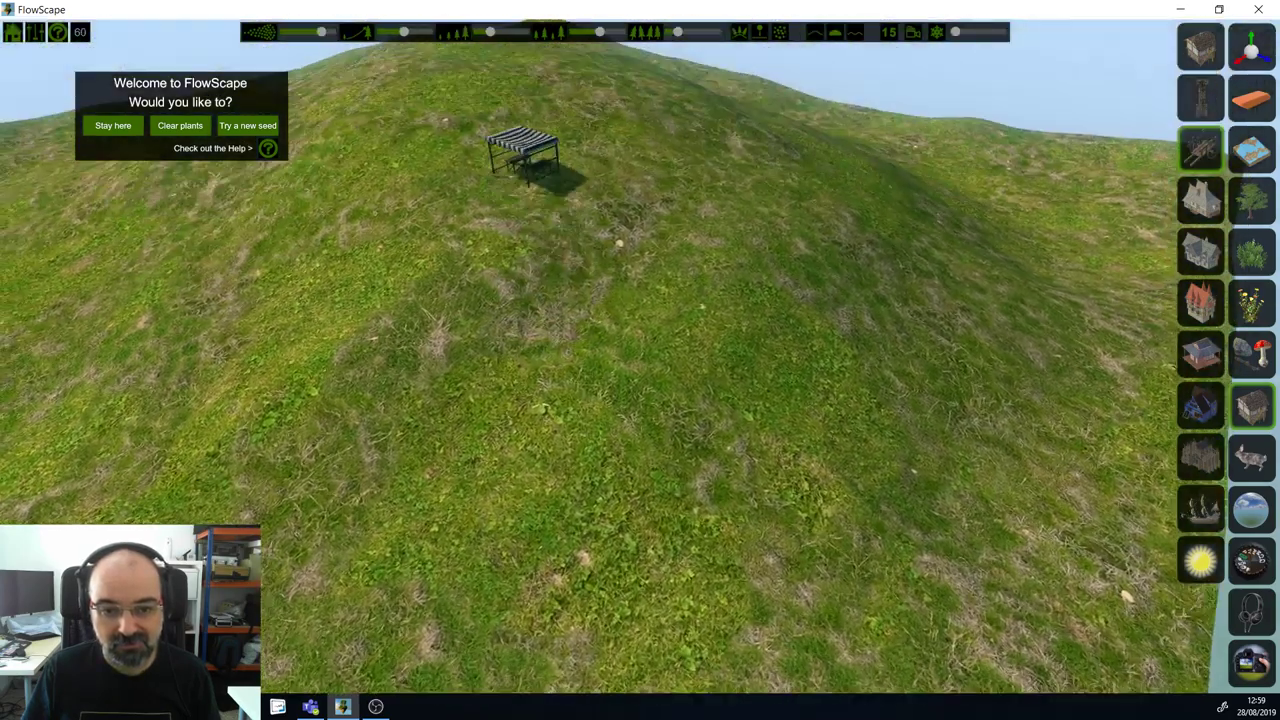
pyautogui.press('s')
pyautogui.click(551, 399)
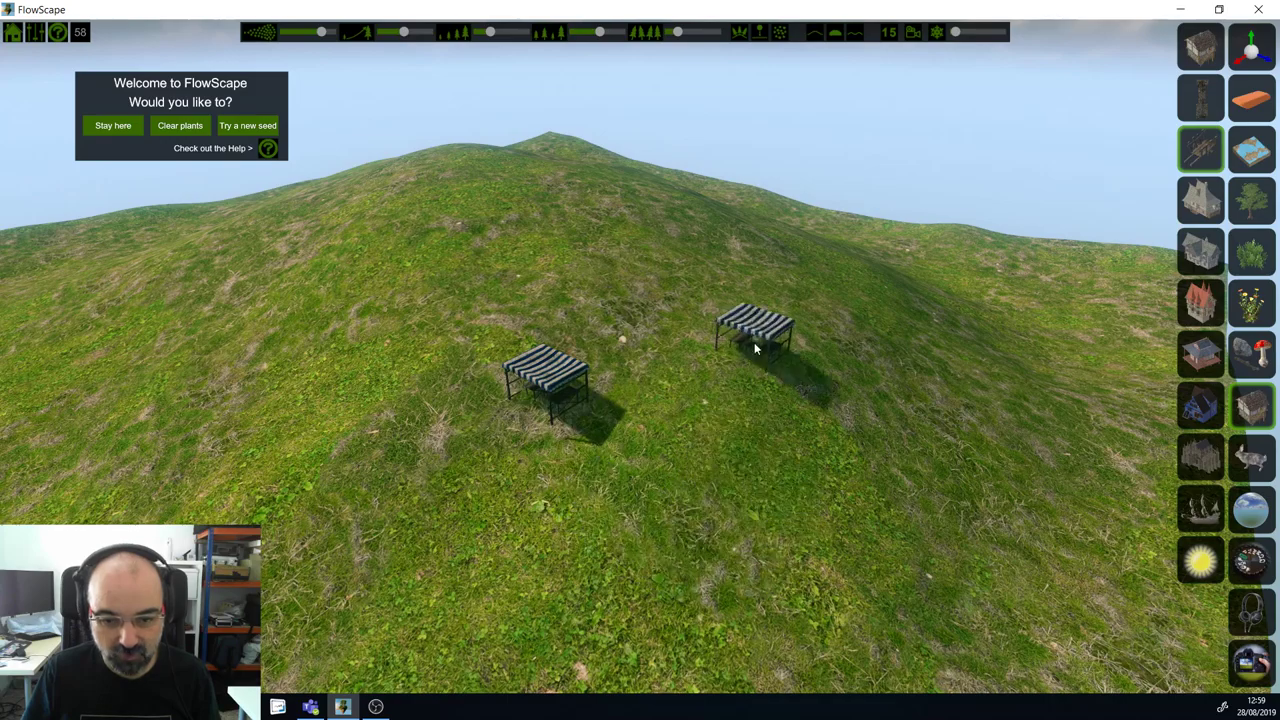
pyautogui.click(704, 408)
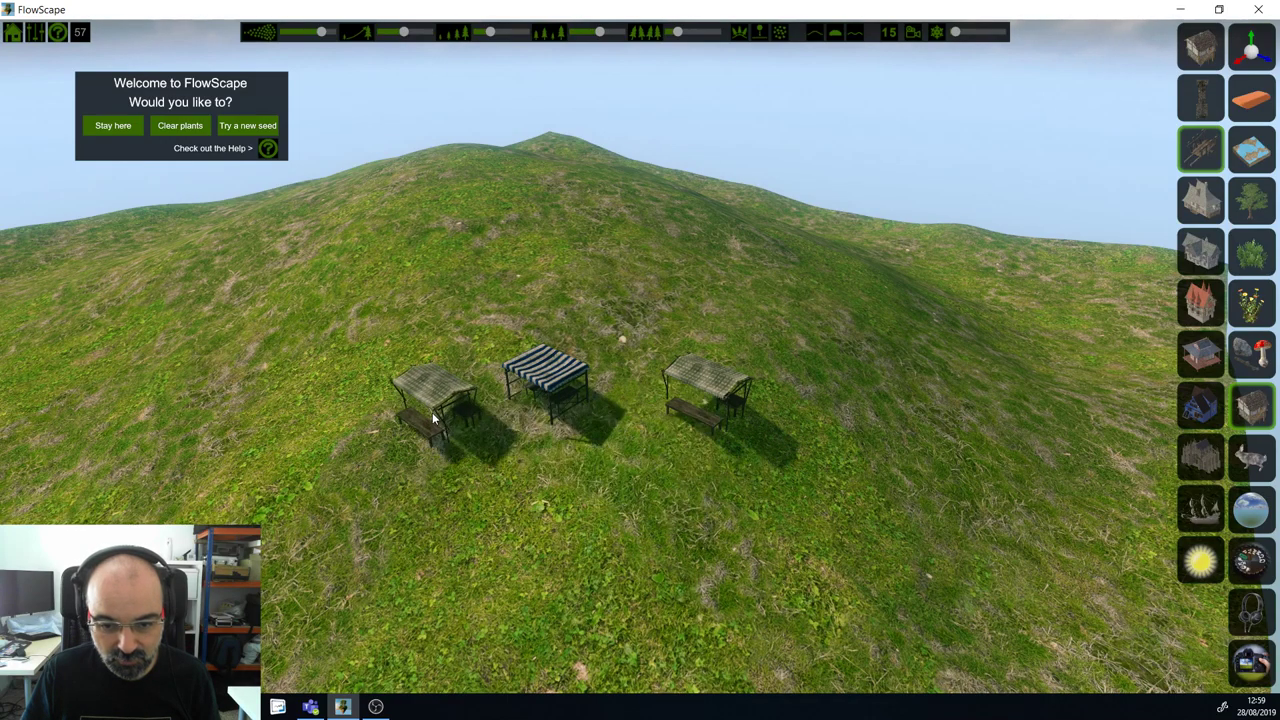
pyautogui.click(447, 342)
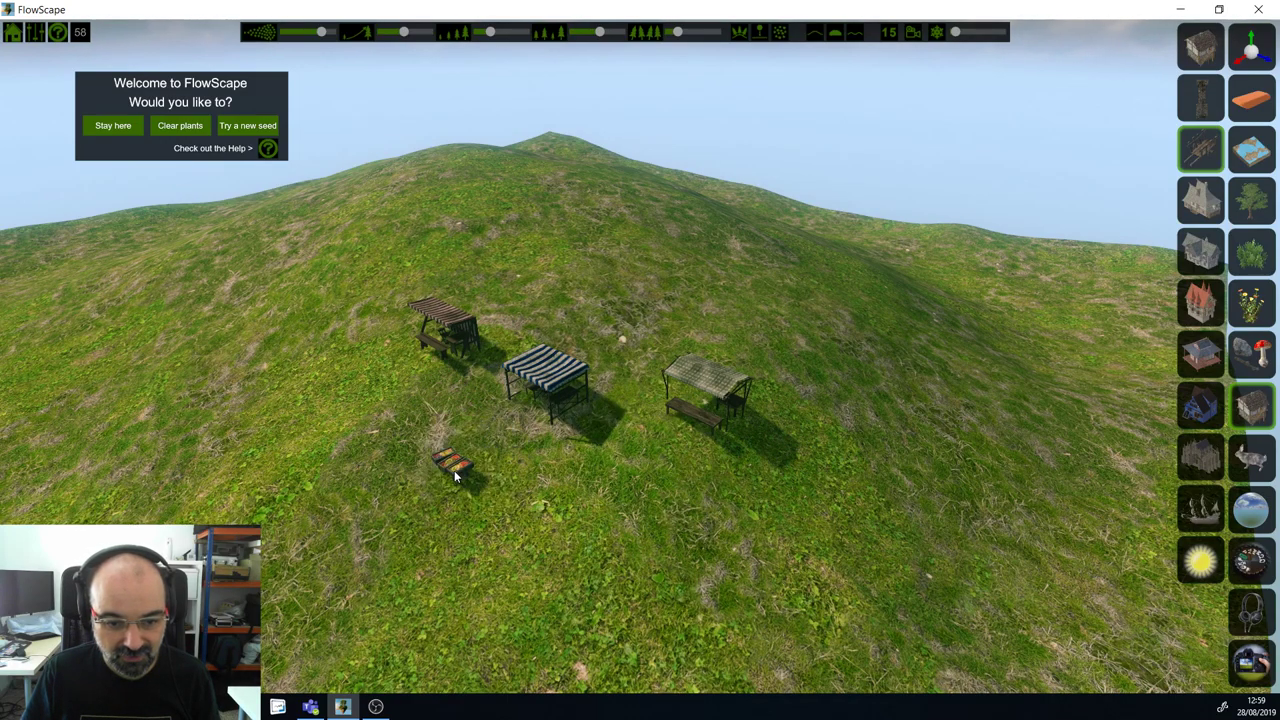
# Step: Add a produce table, a second display table, two small frame props, a wooden cart and a handcart around the stalls
pyautogui.click(454, 470)
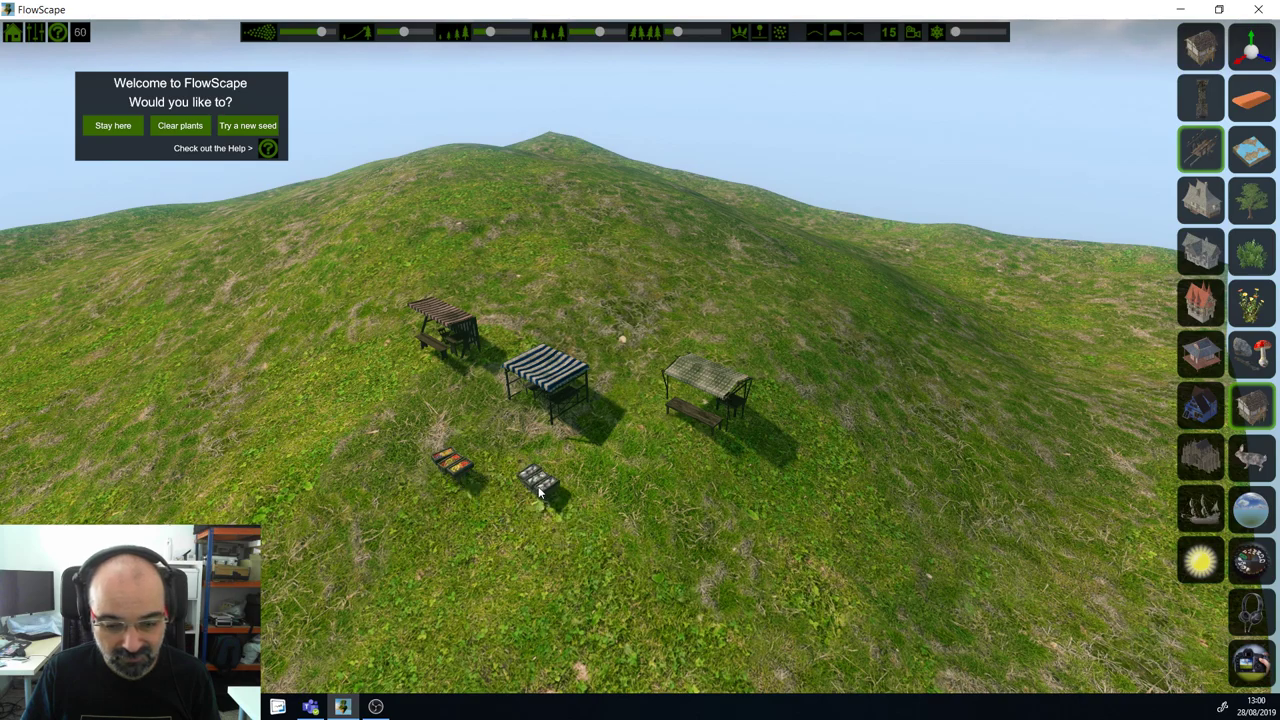
pyautogui.click(611, 500)
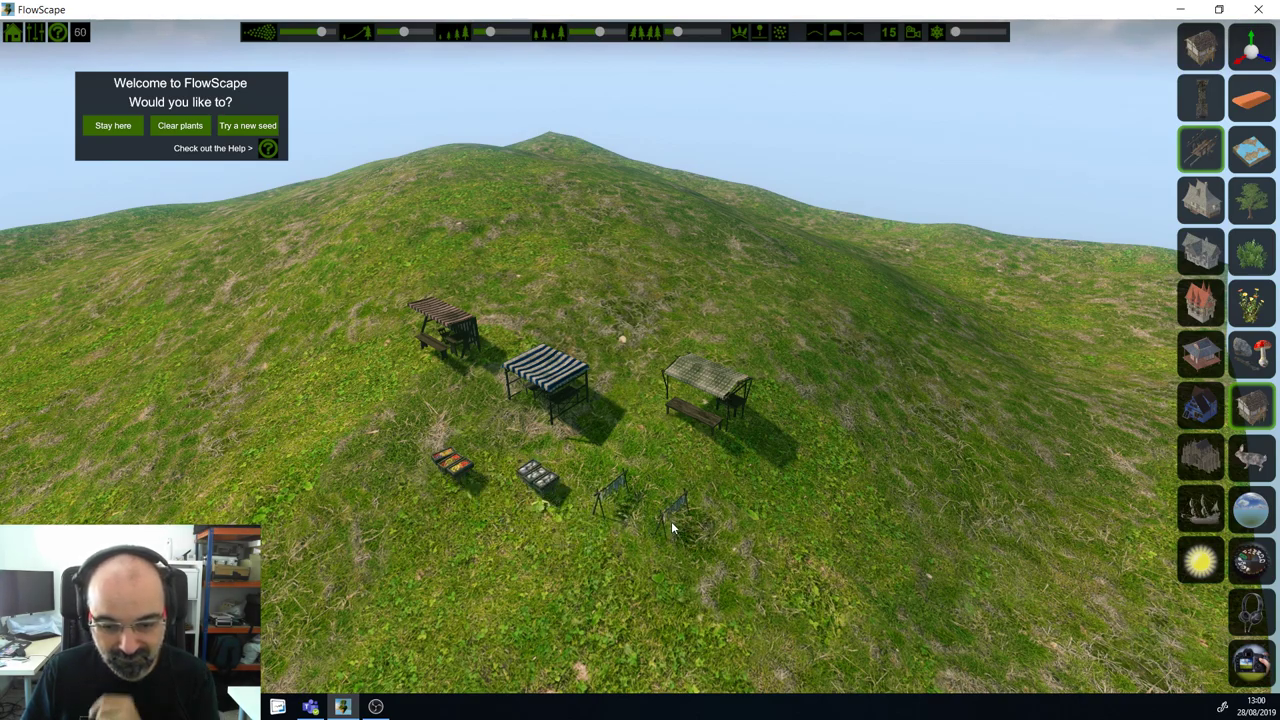
pyautogui.click(682, 528)
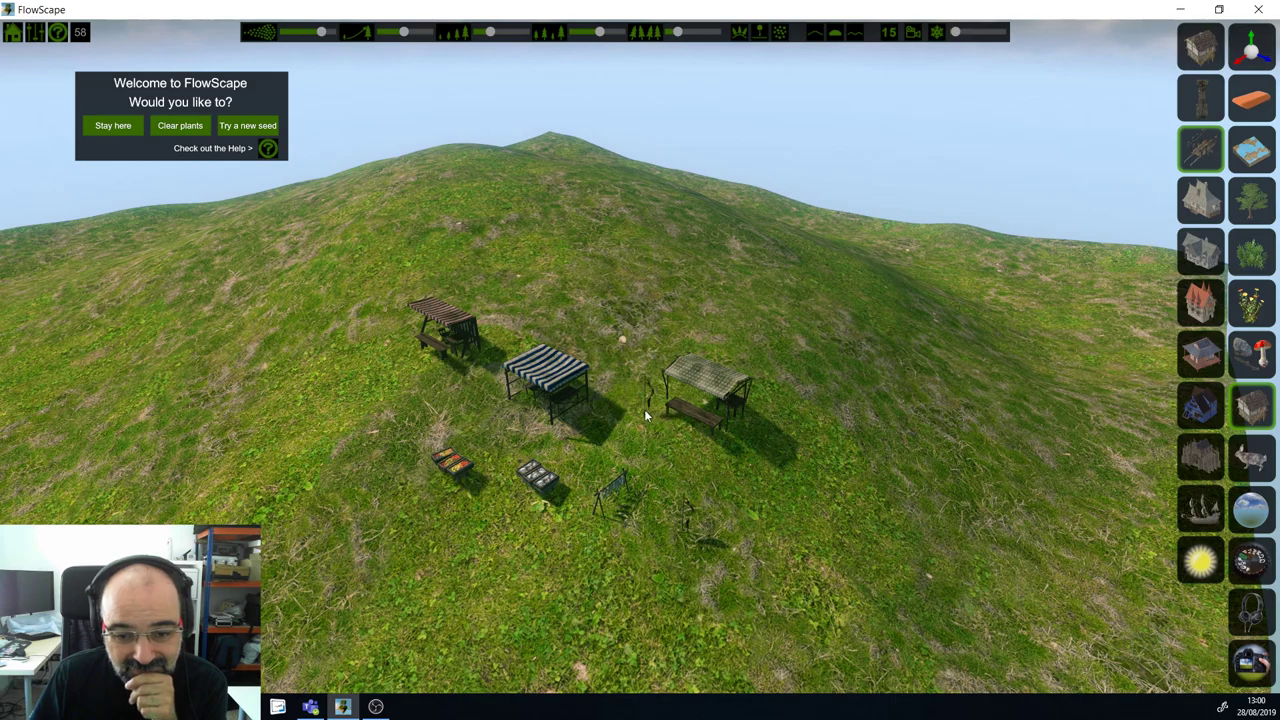
pyautogui.click(619, 441)
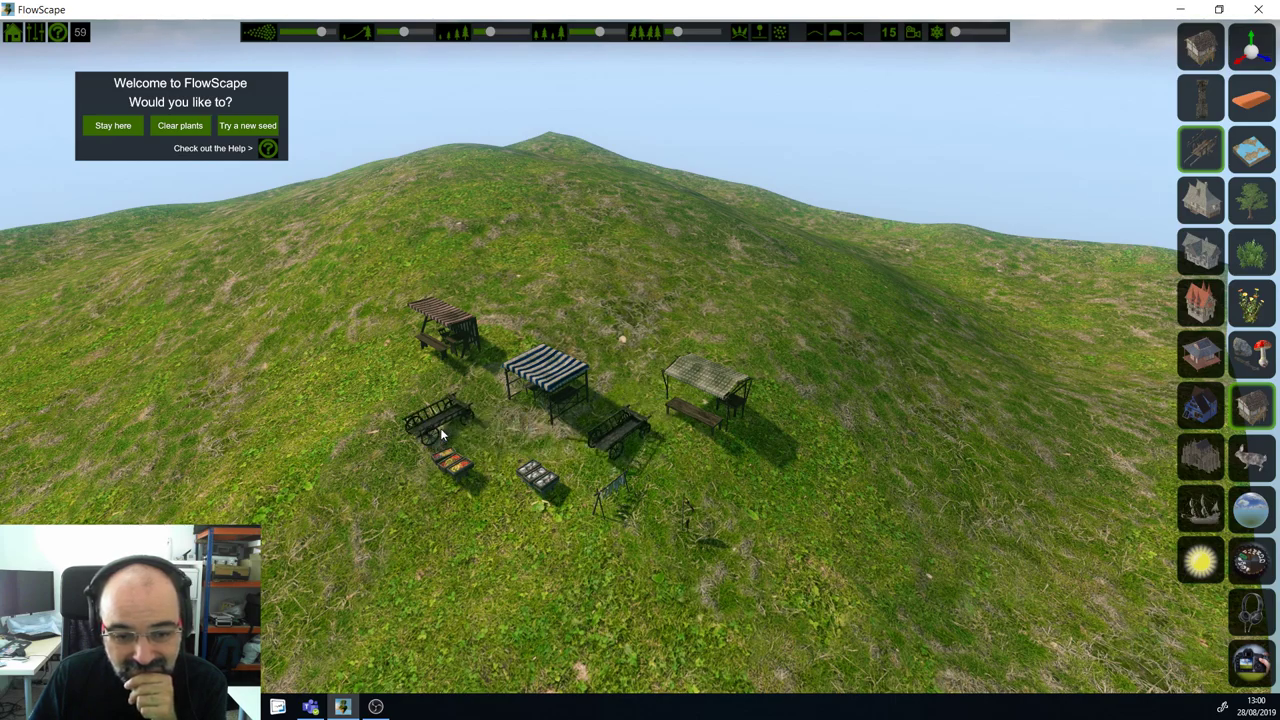
pyautogui.click(389, 413)
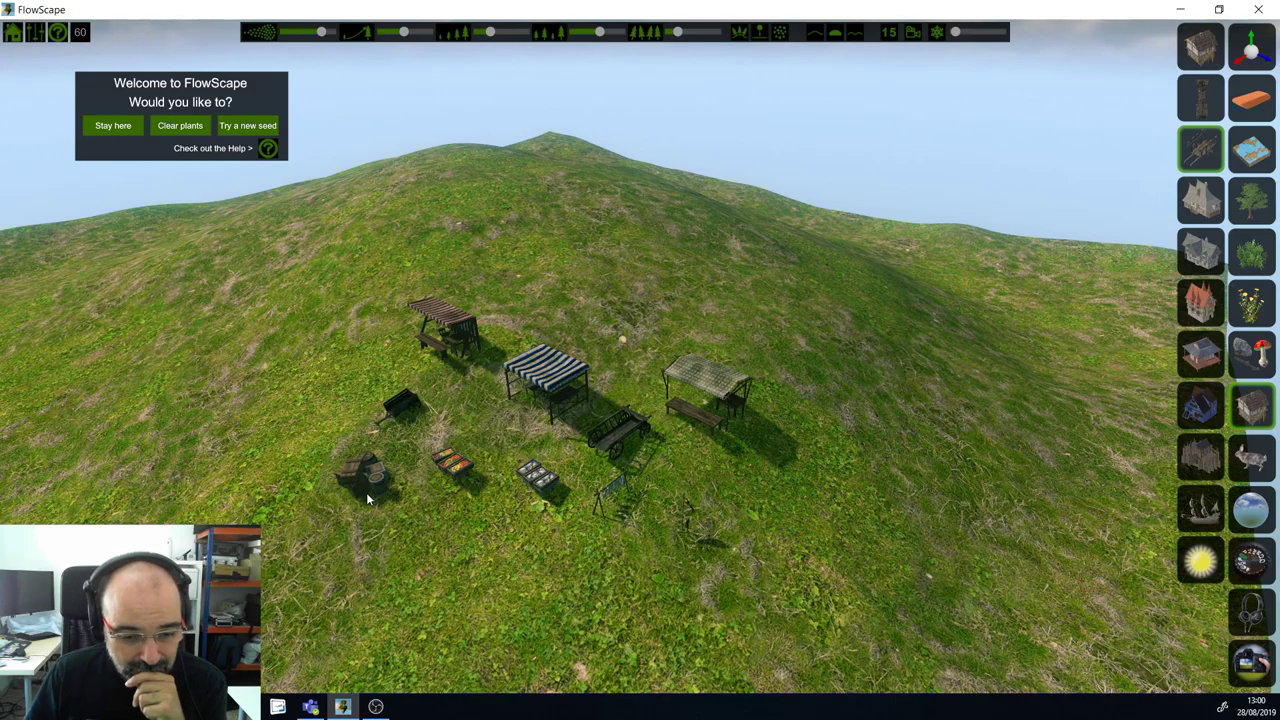
# Step: Scatter a pile of crates and barrels, a small crate, a bucket, two single barrels and a woodpile in front of the stalls
pyautogui.click(371, 498)
pyautogui.click(452, 550)
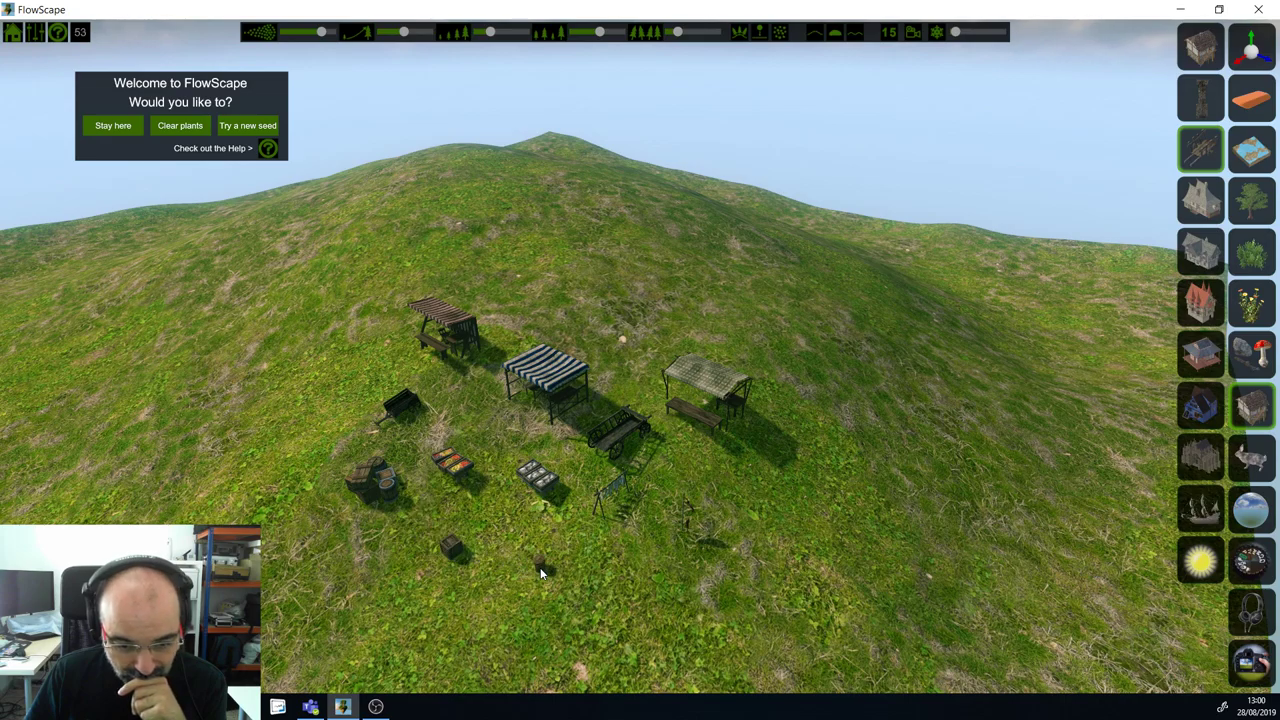
pyautogui.click(601, 563)
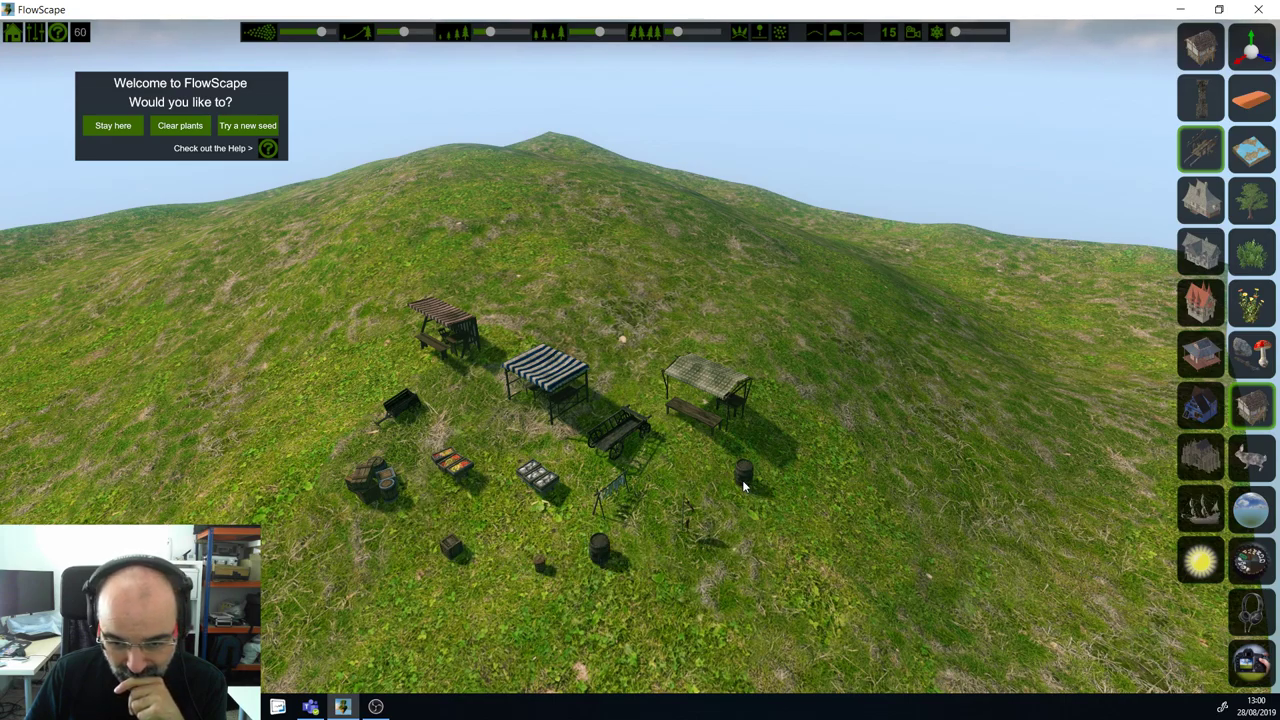
pyautogui.click(742, 480)
pyautogui.click(811, 494)
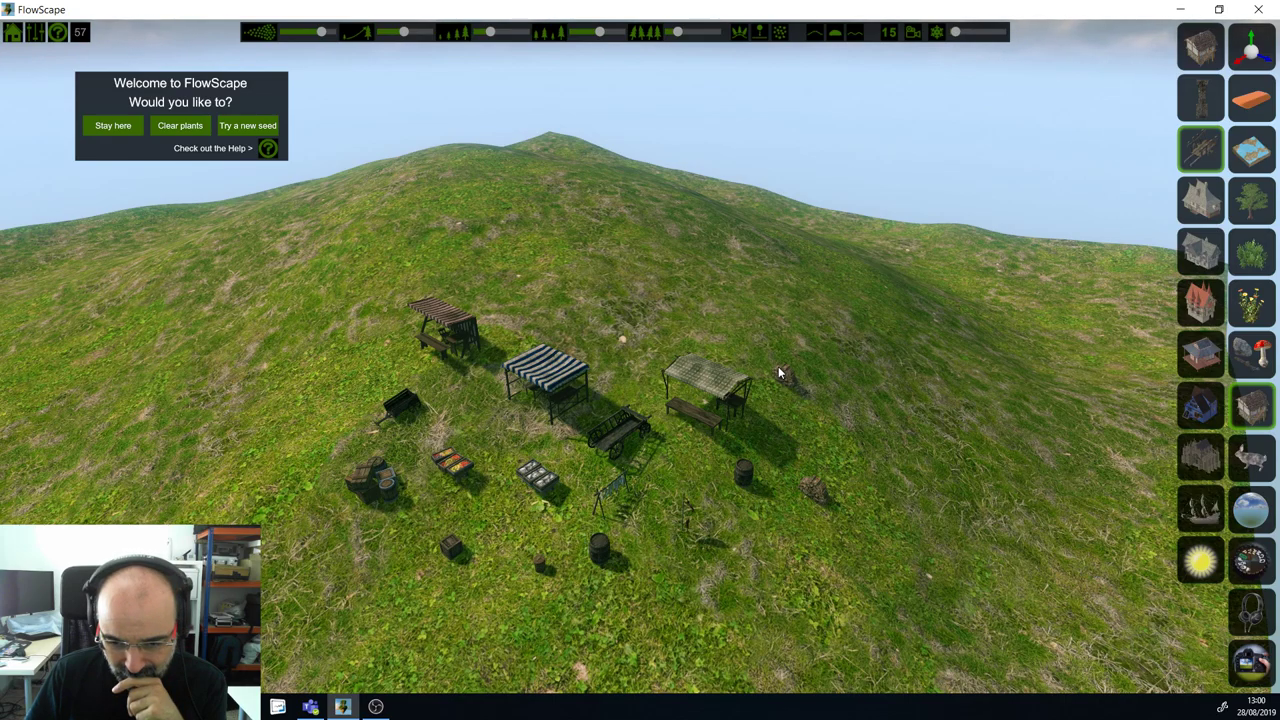
# Step: Add a small prop behind the stalls, a trough, a glowing lamp post, a rowing boat and several small posts around the market
pyautogui.click(589, 341)
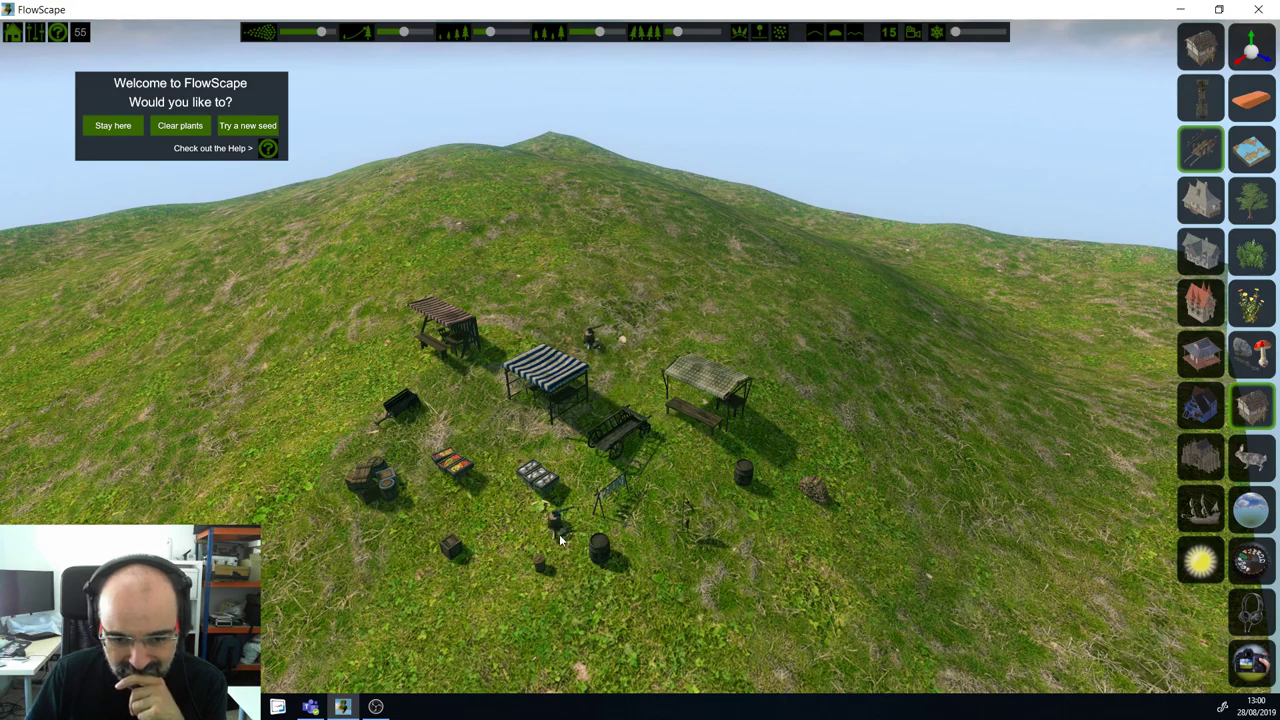
pyautogui.click(533, 525)
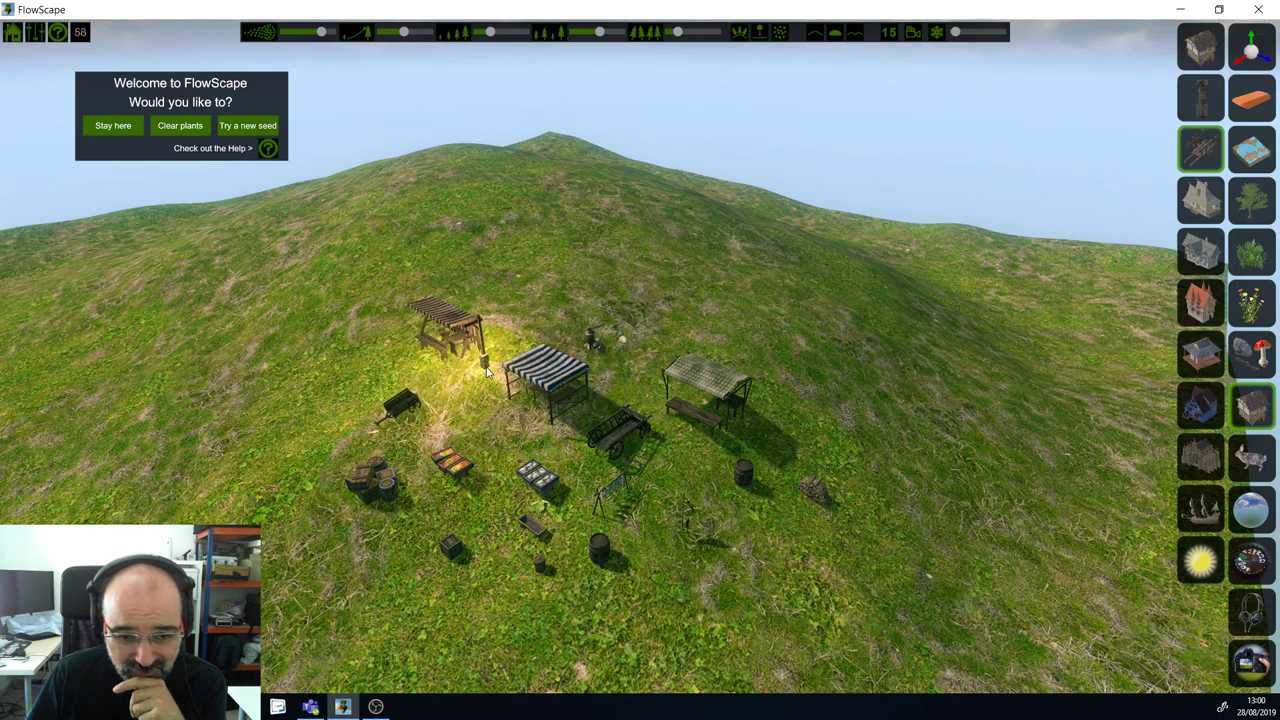
pyautogui.click(484, 372)
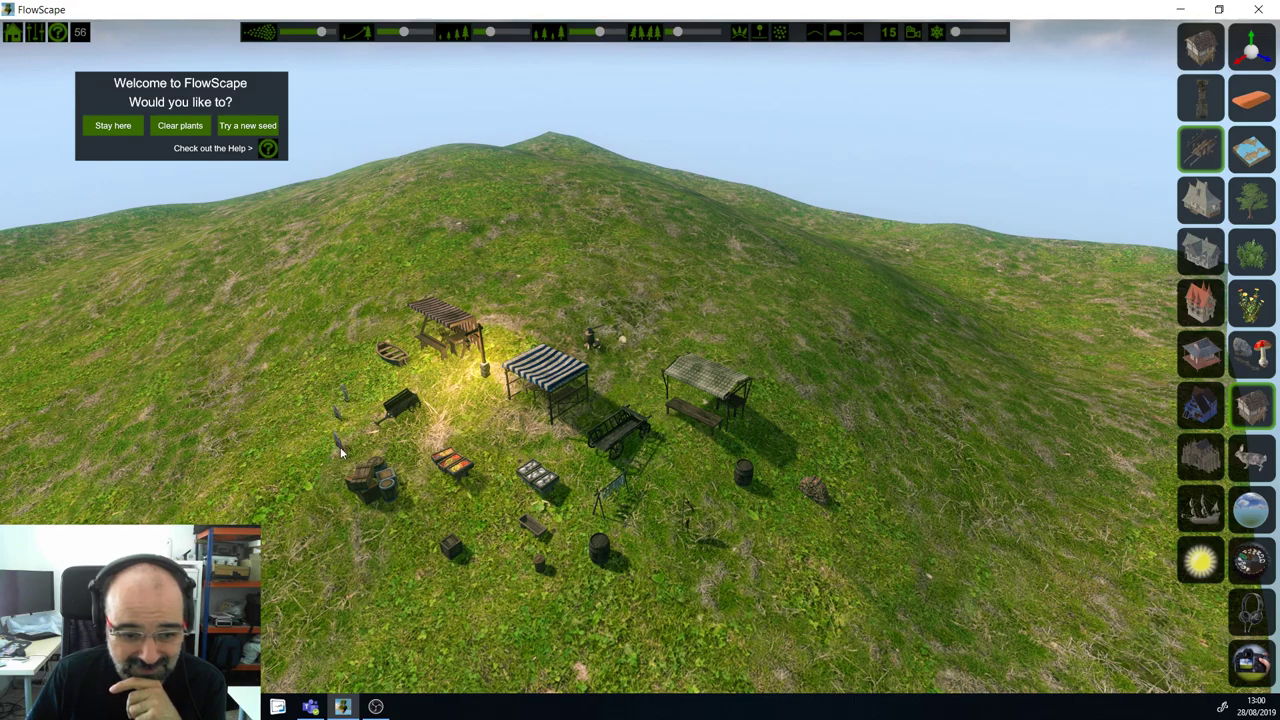
pyautogui.moveTo(340, 447); pyautogui.dragTo(296, 478)
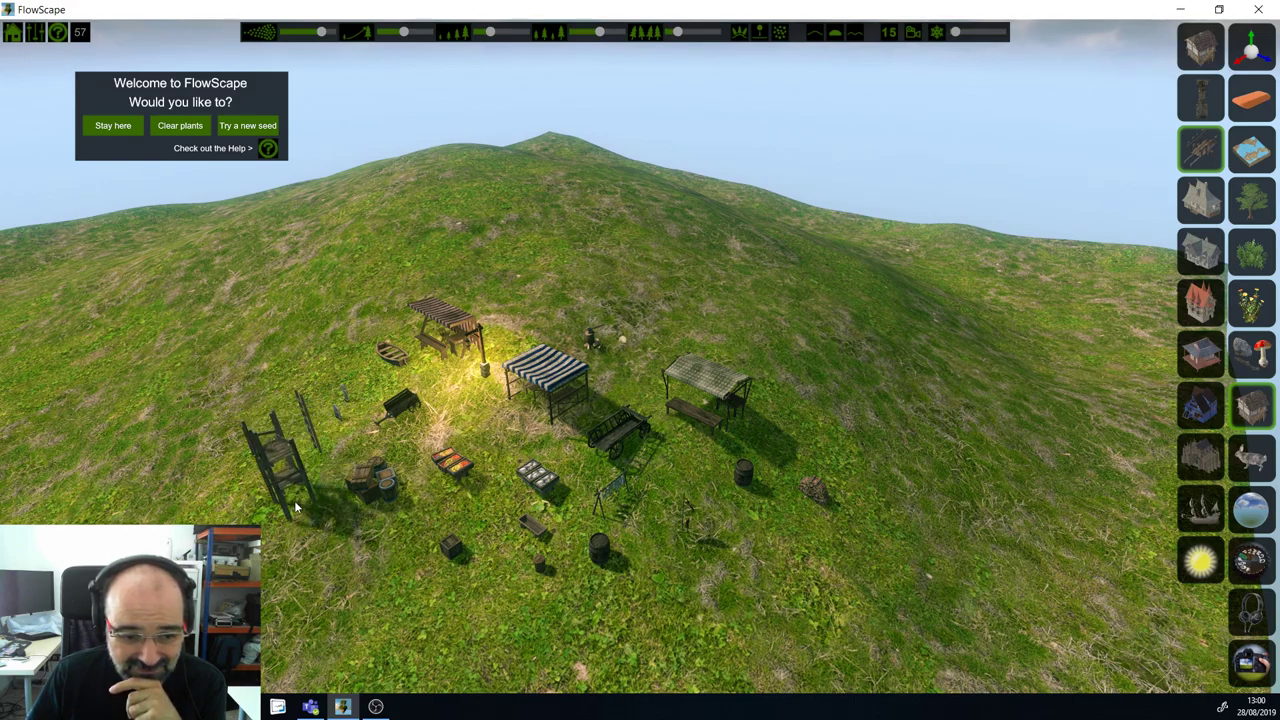
# Step: Place a wooden ladder tower, a ramp, a raised walkway with stairs, a wooden bridge, a stone bridge and a small roof piece around the market
pyautogui.click(294, 500)
pyautogui.click(336, 586)
pyautogui.moveTo(384, 599); pyautogui.dragTo(318, 320)
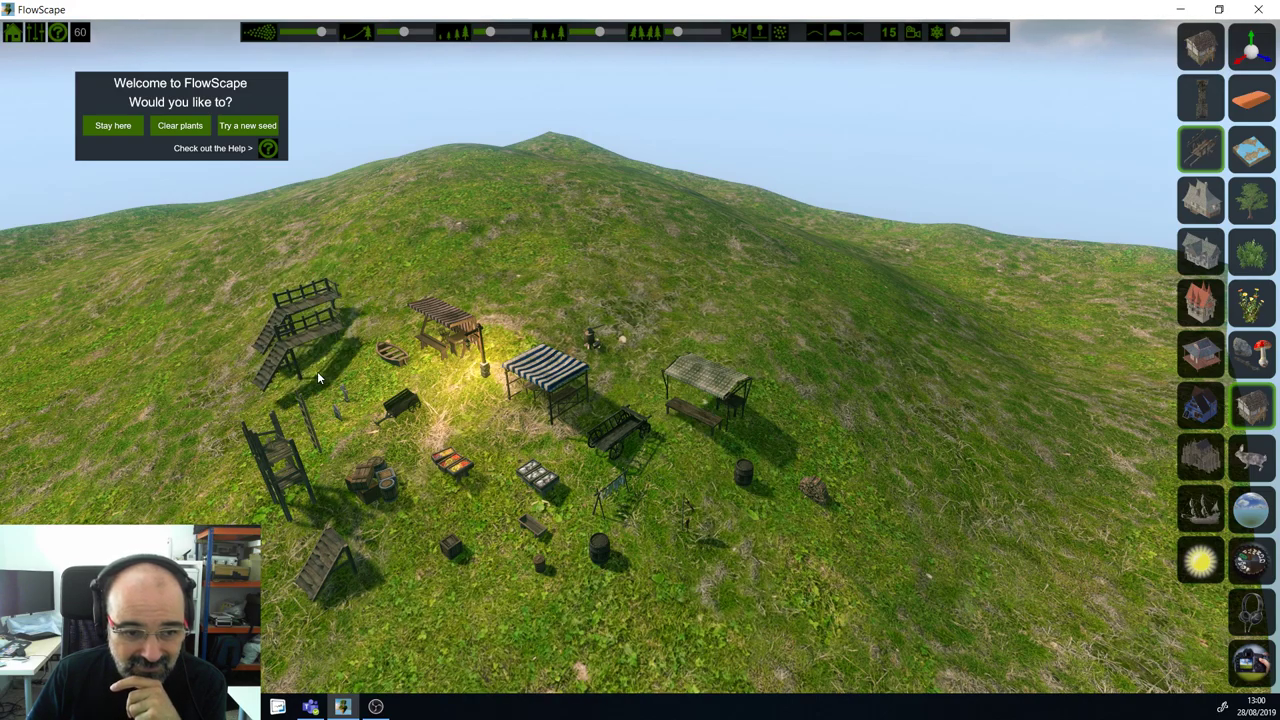
pyautogui.moveTo(520, 297); pyautogui.dragTo(521, 281)
pyautogui.moveTo(630, 308); pyautogui.dragTo(668, 306)
pyautogui.moveTo(787, 340); pyautogui.dragTo(381, 290)
pyautogui.scroll(-1, 827, 383)
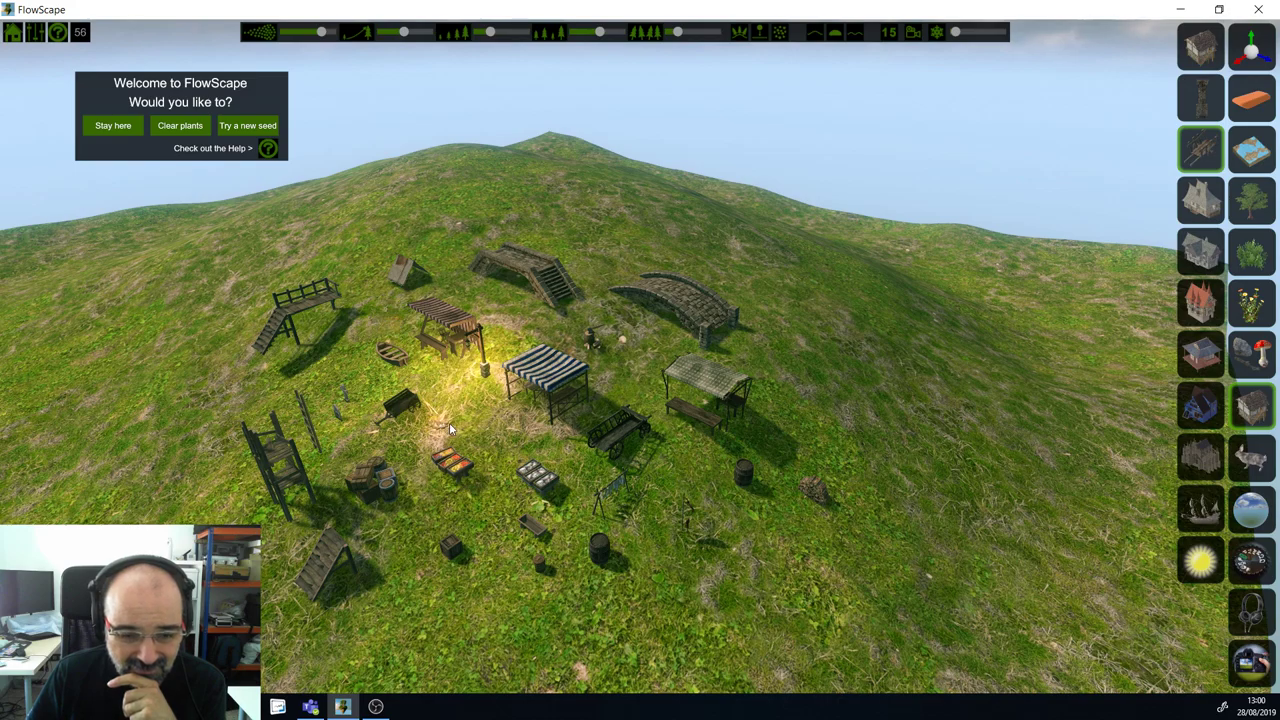
# Step: Add campfire embers, a haystack, a slatted wooden piece, loose planks and a square plank platform around the market's edges
pyautogui.click(493, 514)
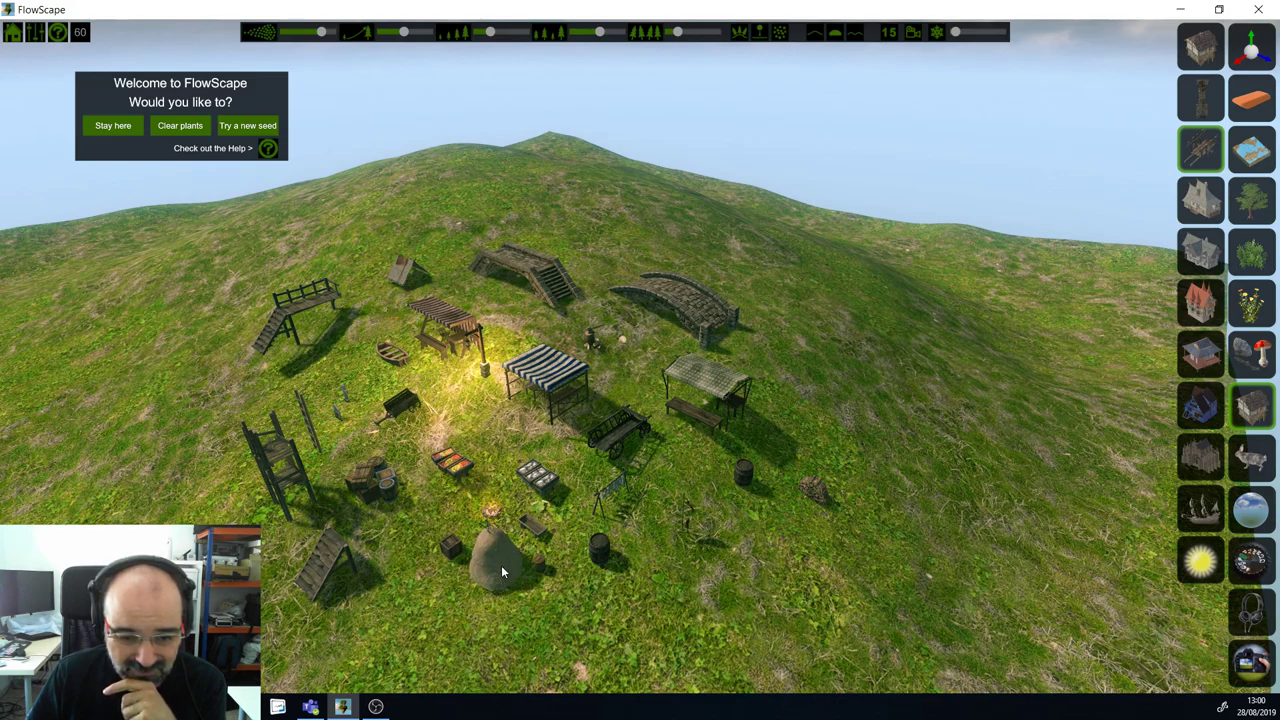
pyautogui.click(811, 367)
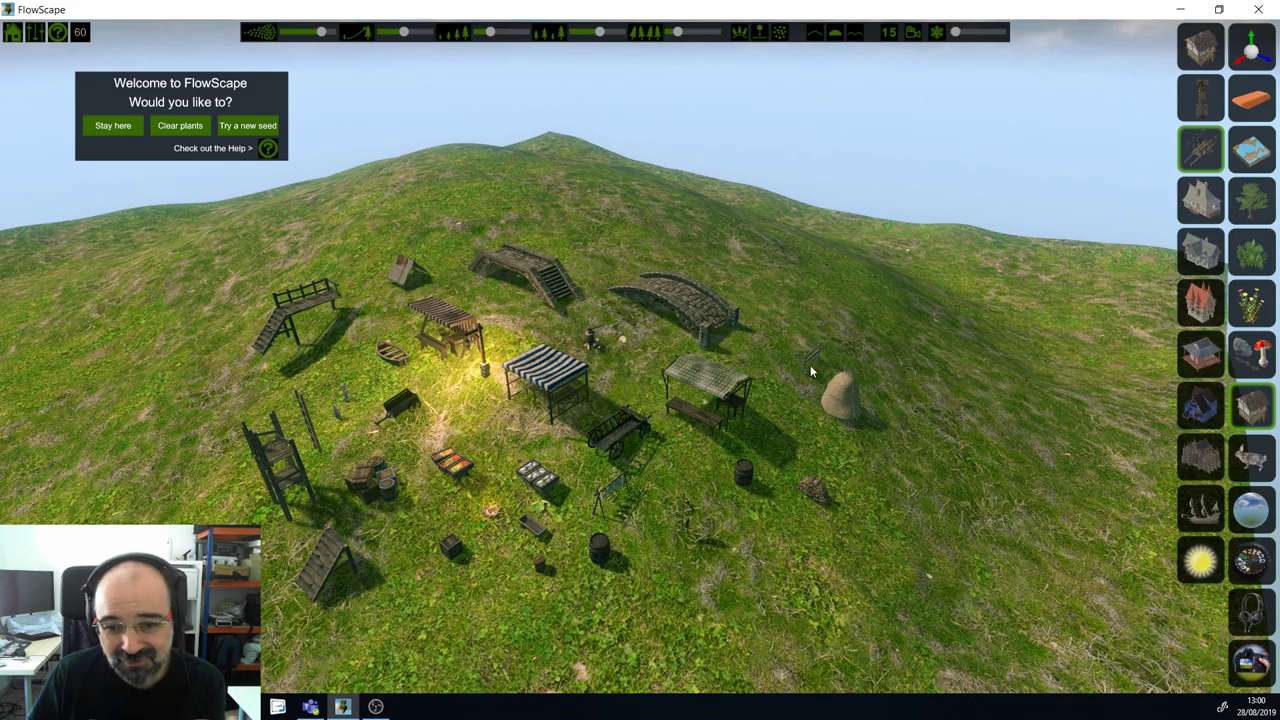
pyautogui.click(780, 318)
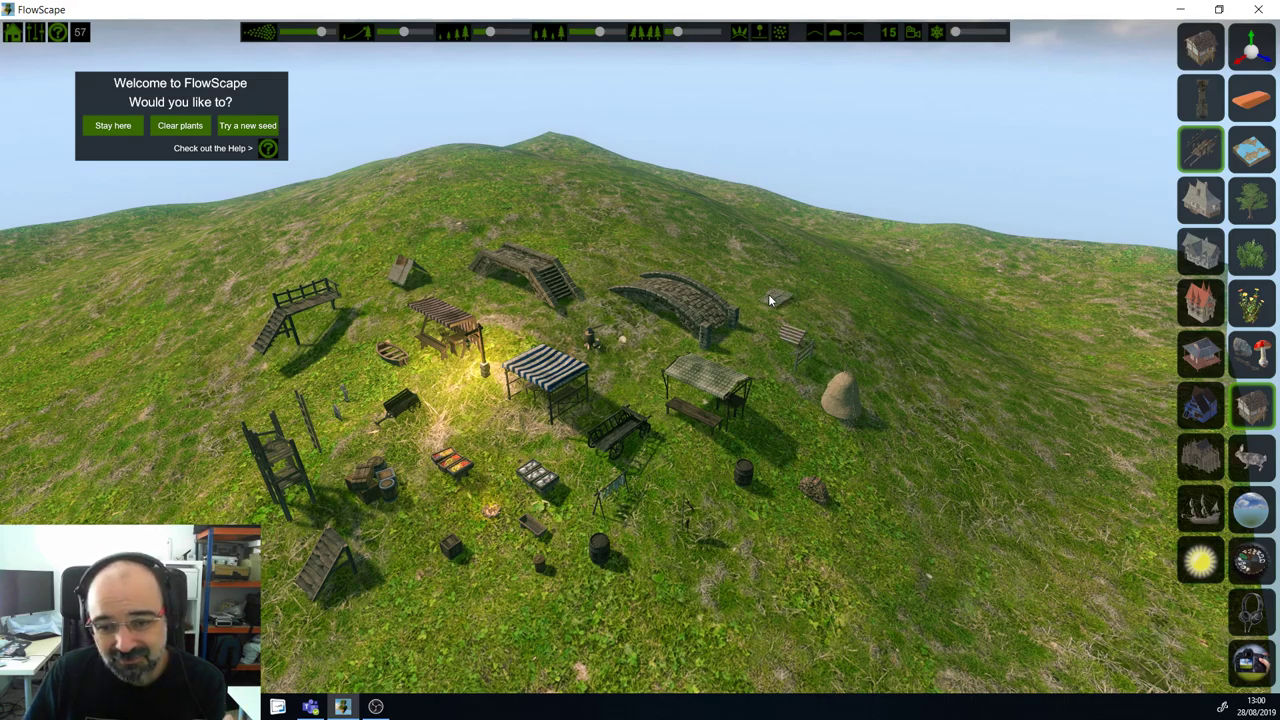
pyautogui.click(600, 260)
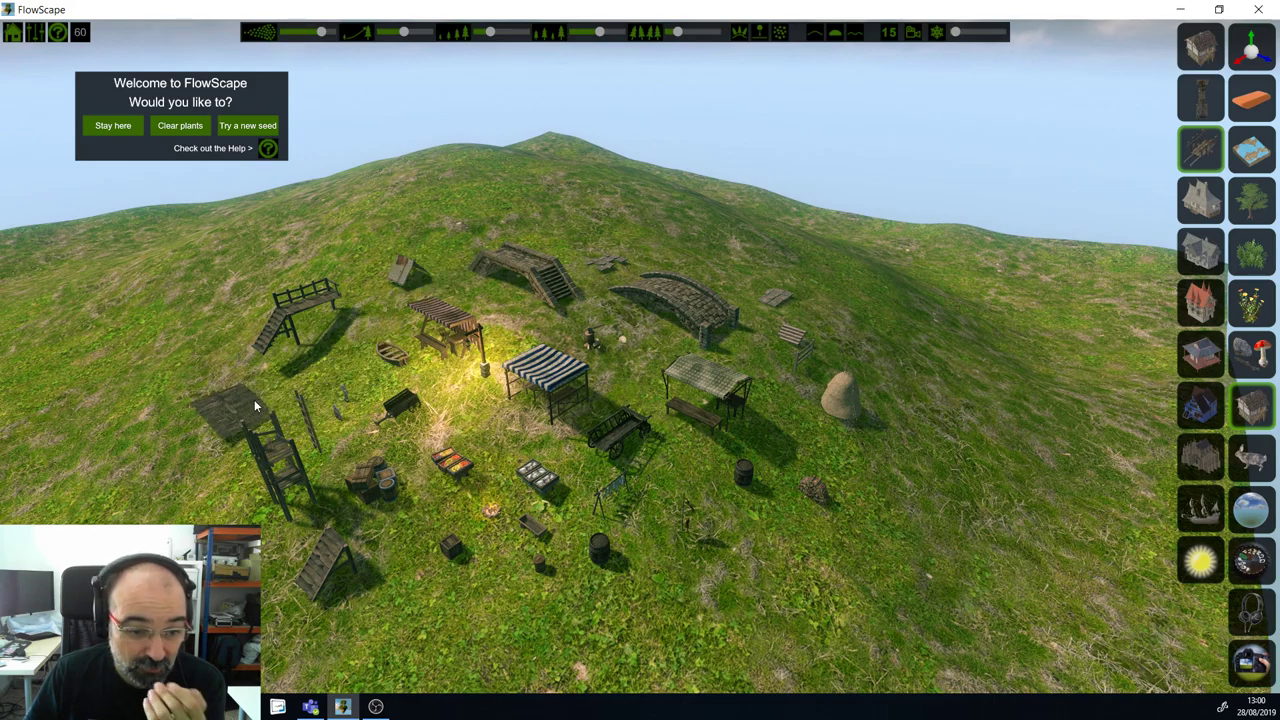
pyautogui.click(252, 397)
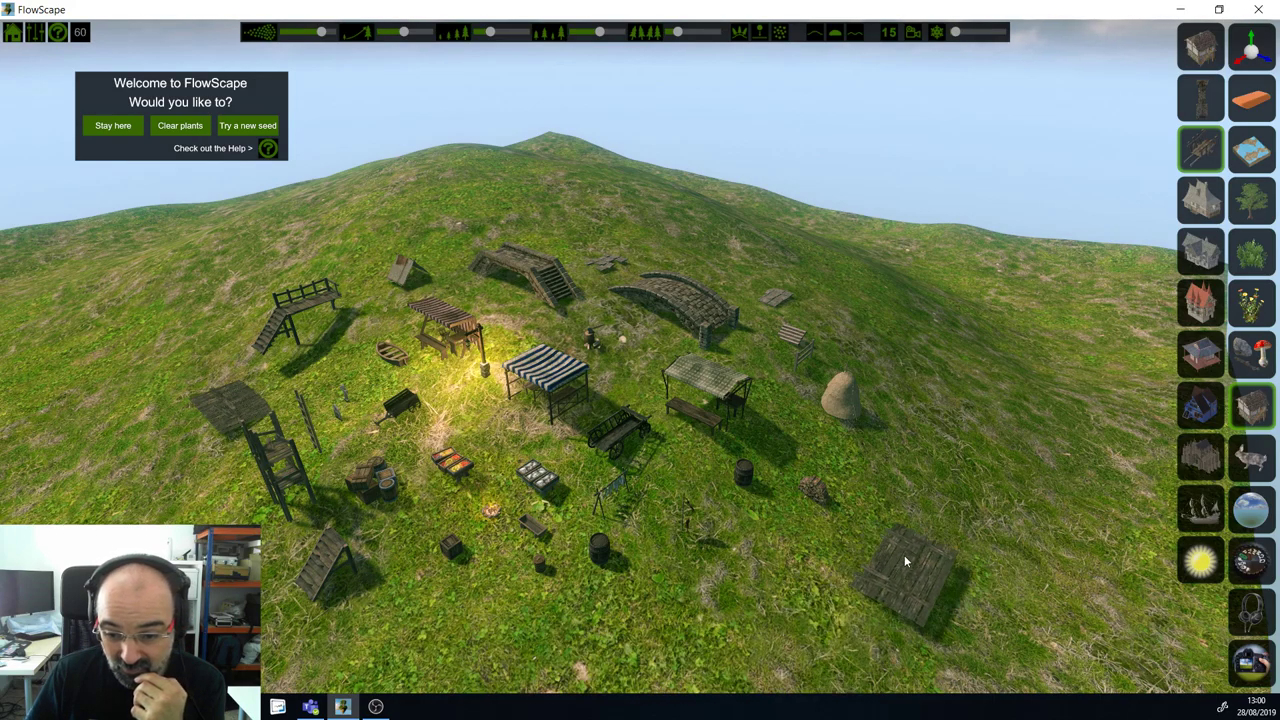
# Step: Lay a red plank floor and a larger dark plank floor beside the market, and set a fire on the dark floor
pyautogui.click(909, 524)
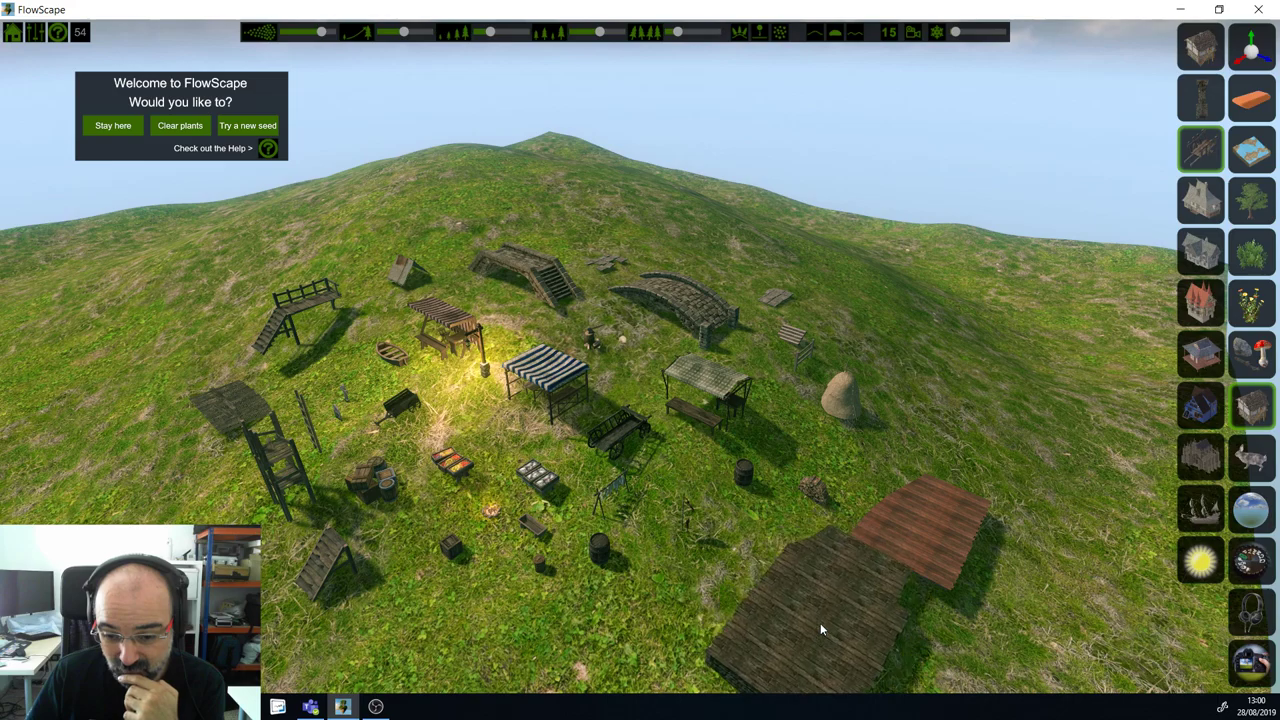
pyautogui.click(819, 643)
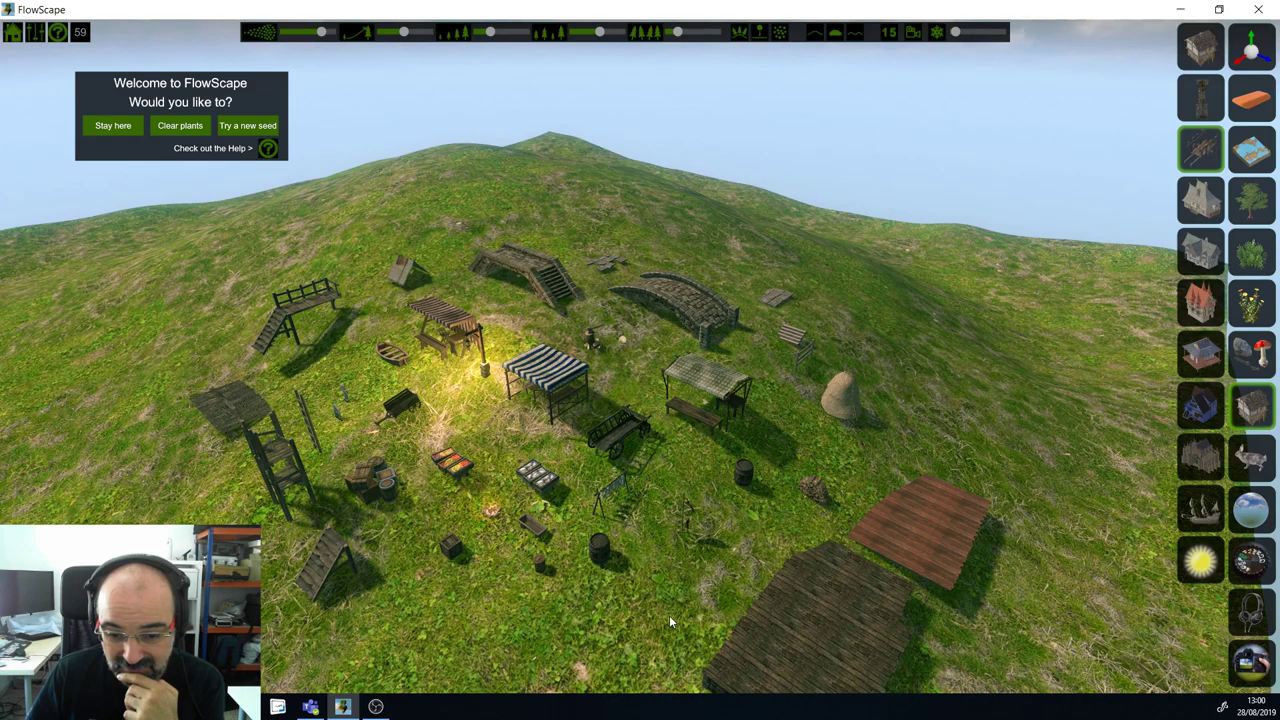
pyautogui.click(667, 605)
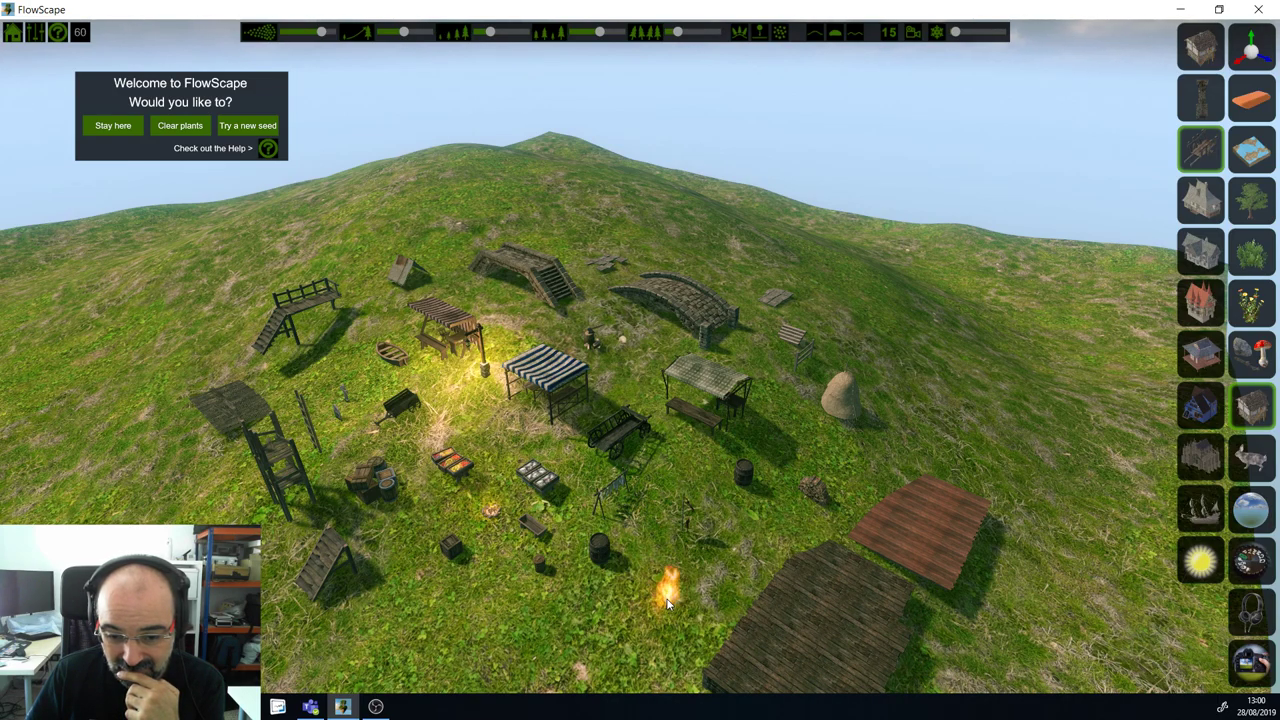
pyautogui.click(837, 606)
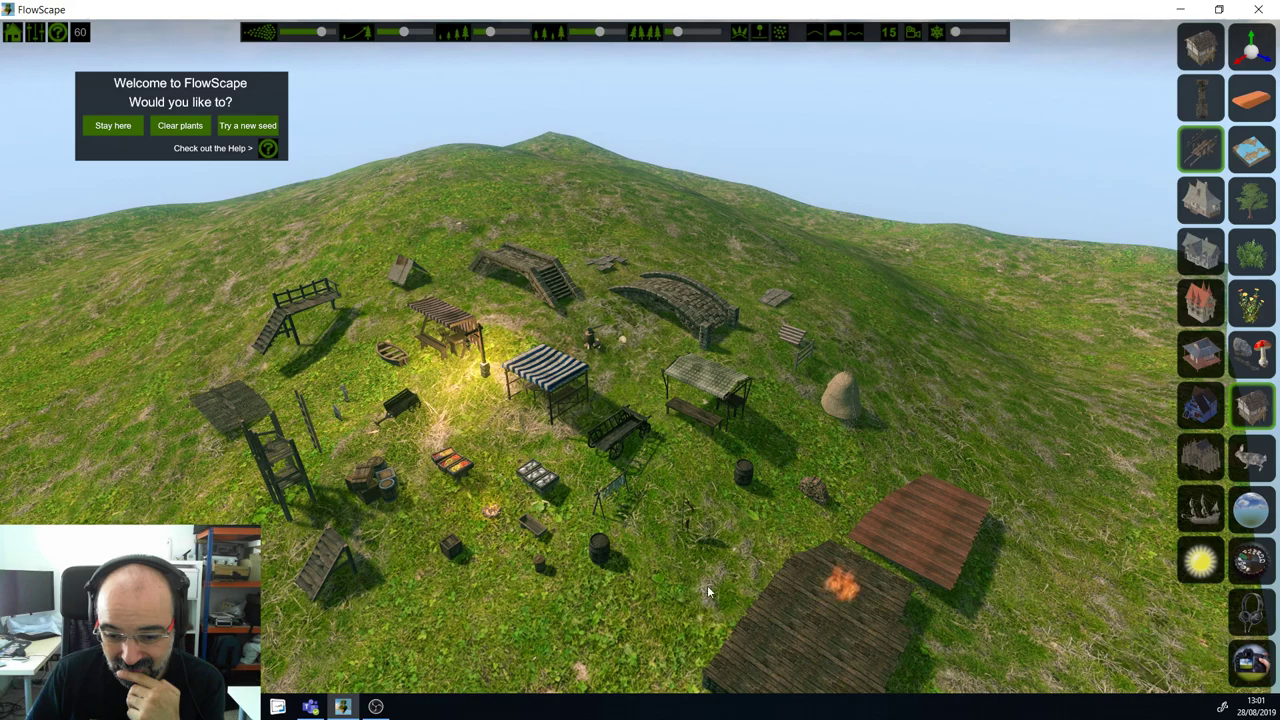
# Step: Erase all the market props, bridges and plank floors from the grassy hill
pyautogui.scroll(-1, 709, 592)
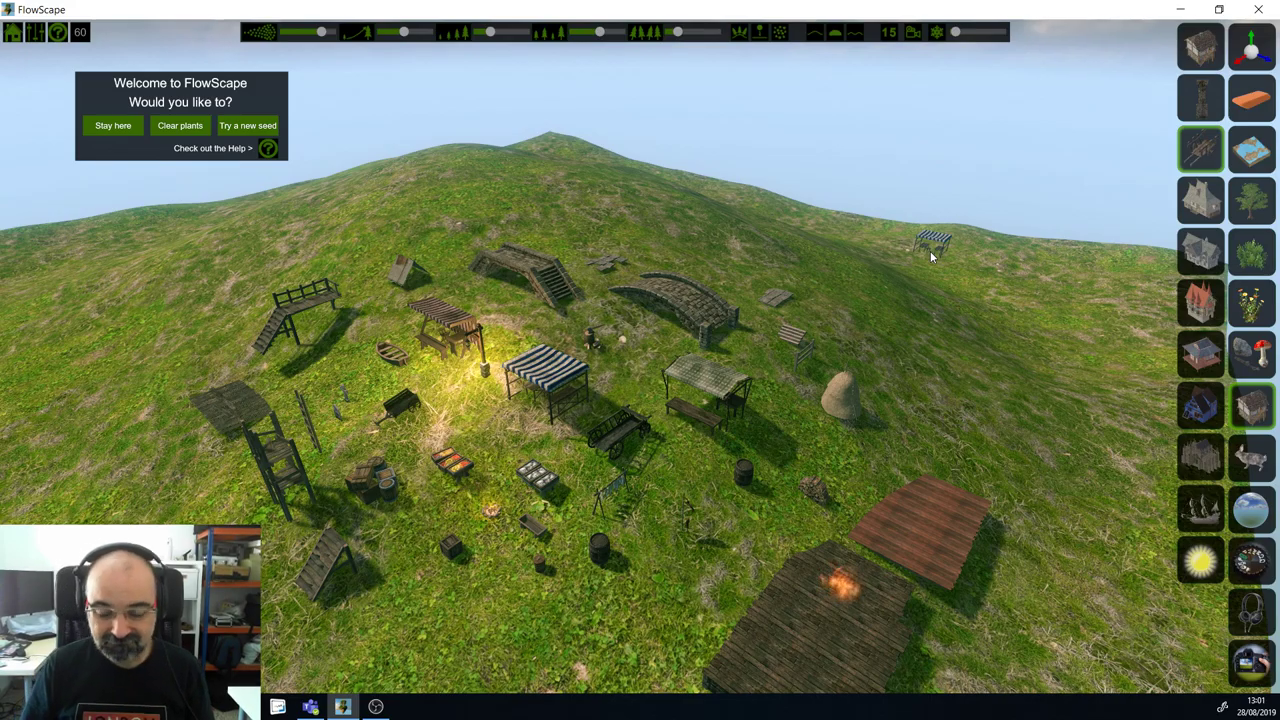
pyautogui.press('w')
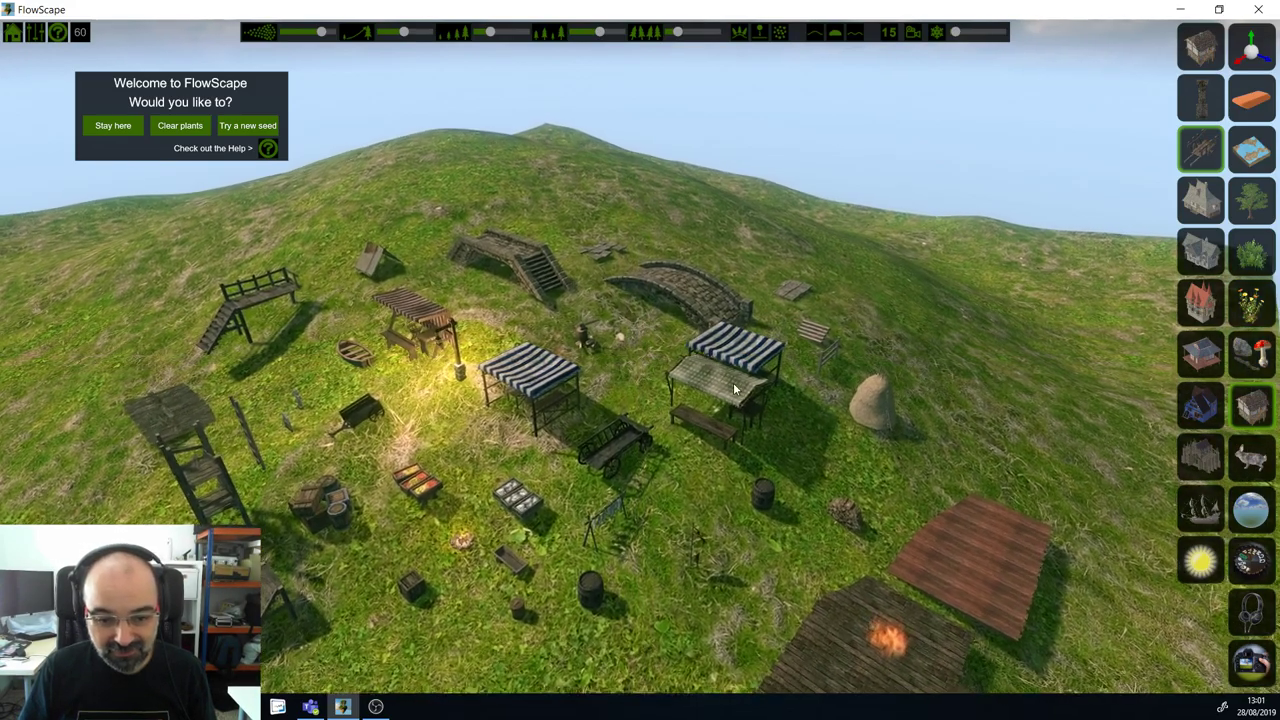
pyautogui.press('s')
pyautogui.press('w')
pyautogui.press('s')
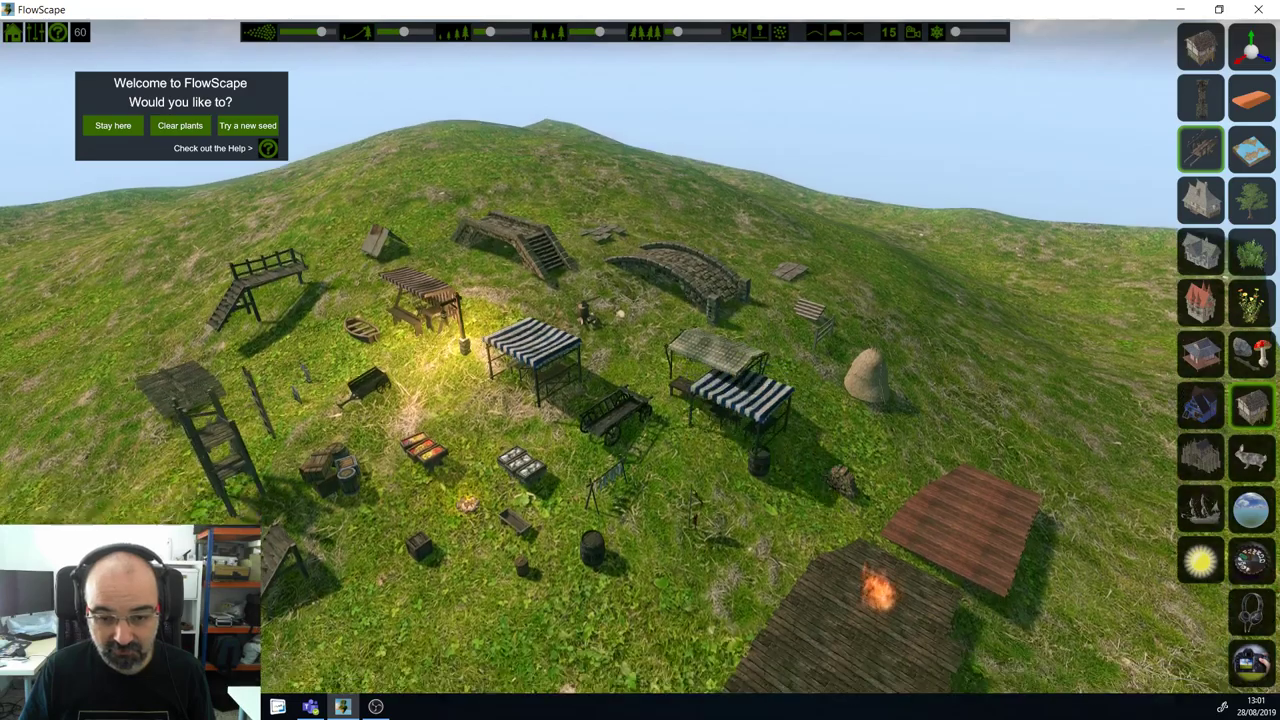
pyautogui.moveTo(729, 434); pyautogui.dragTo(760, 398, button='right')
pyautogui.press('w')
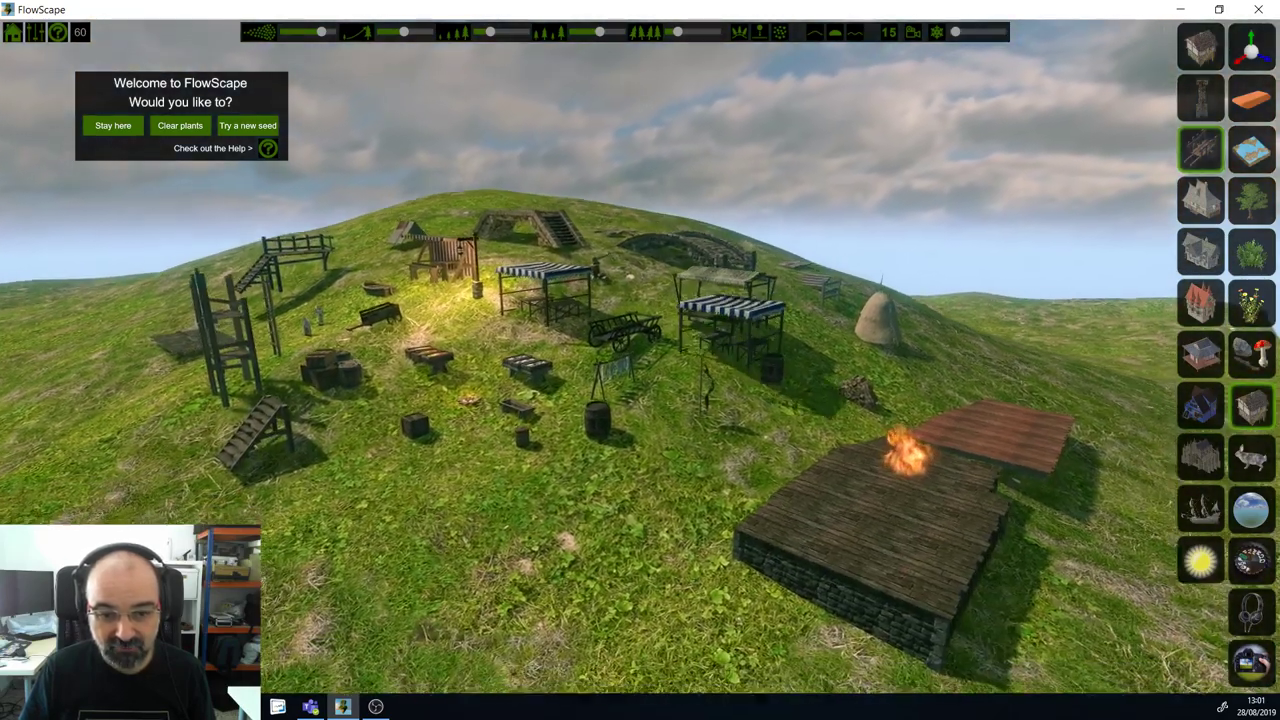
pyautogui.press('s')
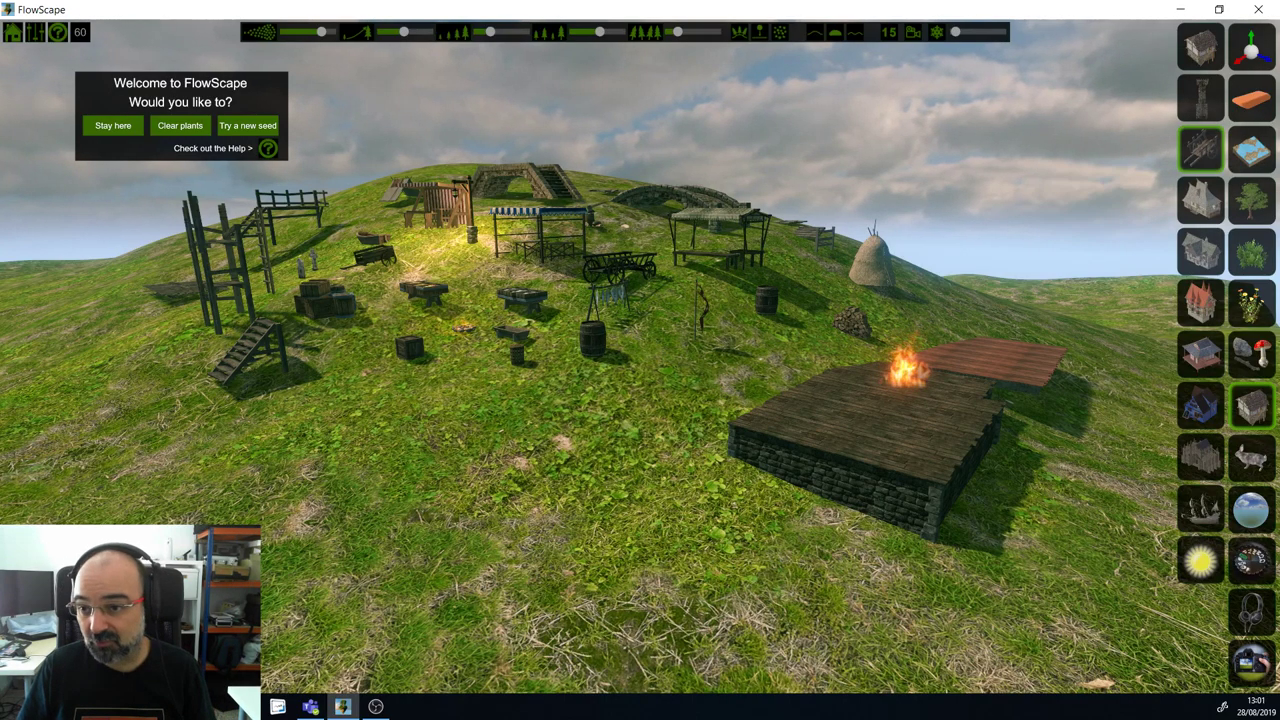
pyautogui.click(1251, 97)
pyautogui.moveTo(930, 430)
pyautogui.mouseDown()
pyautogui.moveTo(960, 449)
pyautogui.moveTo(669, 323)
pyautogui.moveTo(551, 176)
pyautogui.moveTo(60, 260)
pyautogui.moveTo(505, 309)
pyautogui.moveTo(480, 430)
pyautogui.moveTo(1134, 408)
pyautogui.mouseUp()
# Step: Place a steep-roofed timber-framed house and a windmill from the timber village building set on the hill
pyautogui.click(1251, 405)
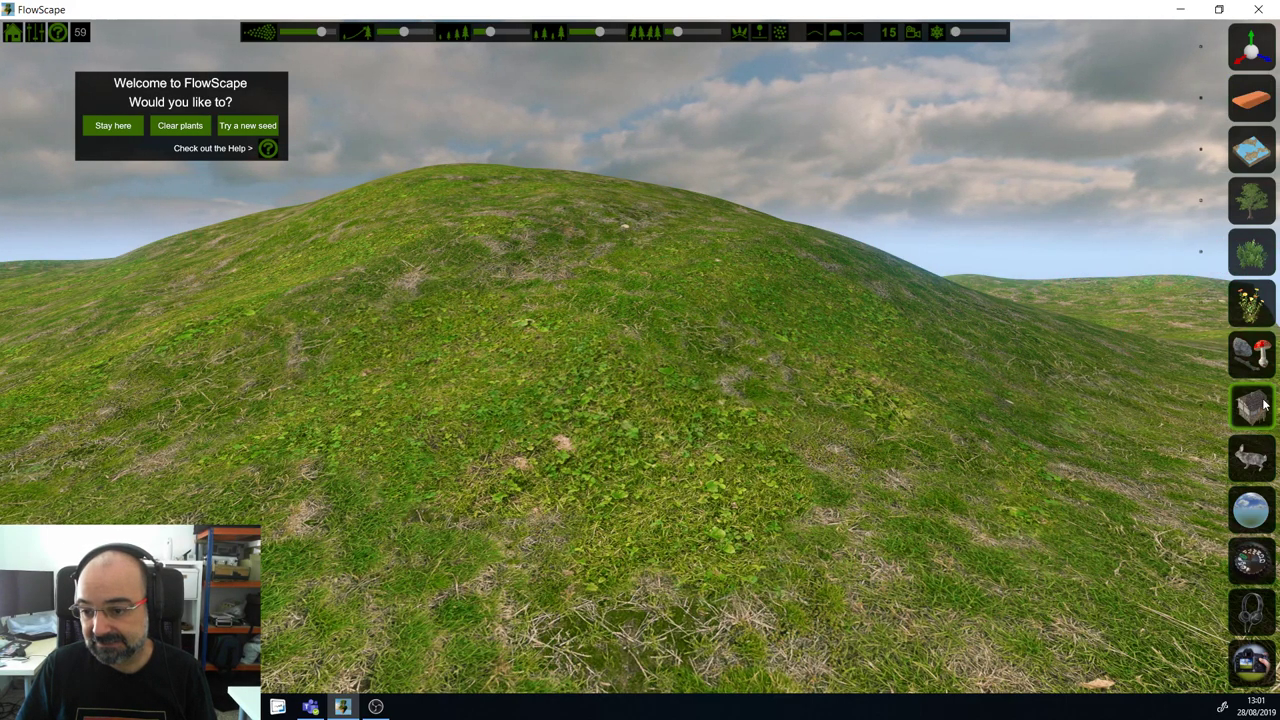
pyautogui.click(1200, 200)
pyautogui.moveTo(660, 370); pyautogui.dragTo(341, 318)
pyautogui.click(208, 316)
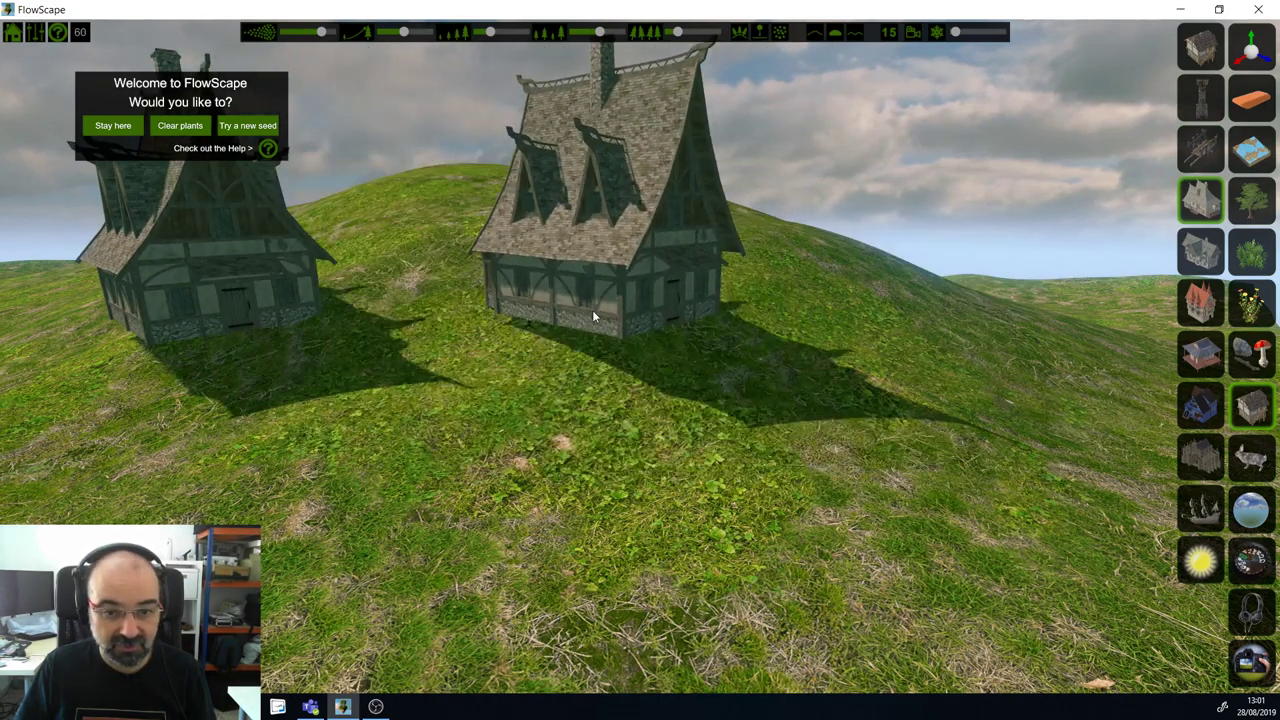
pyautogui.scroll(-1, 456, 279)
pyautogui.click(432, 274)
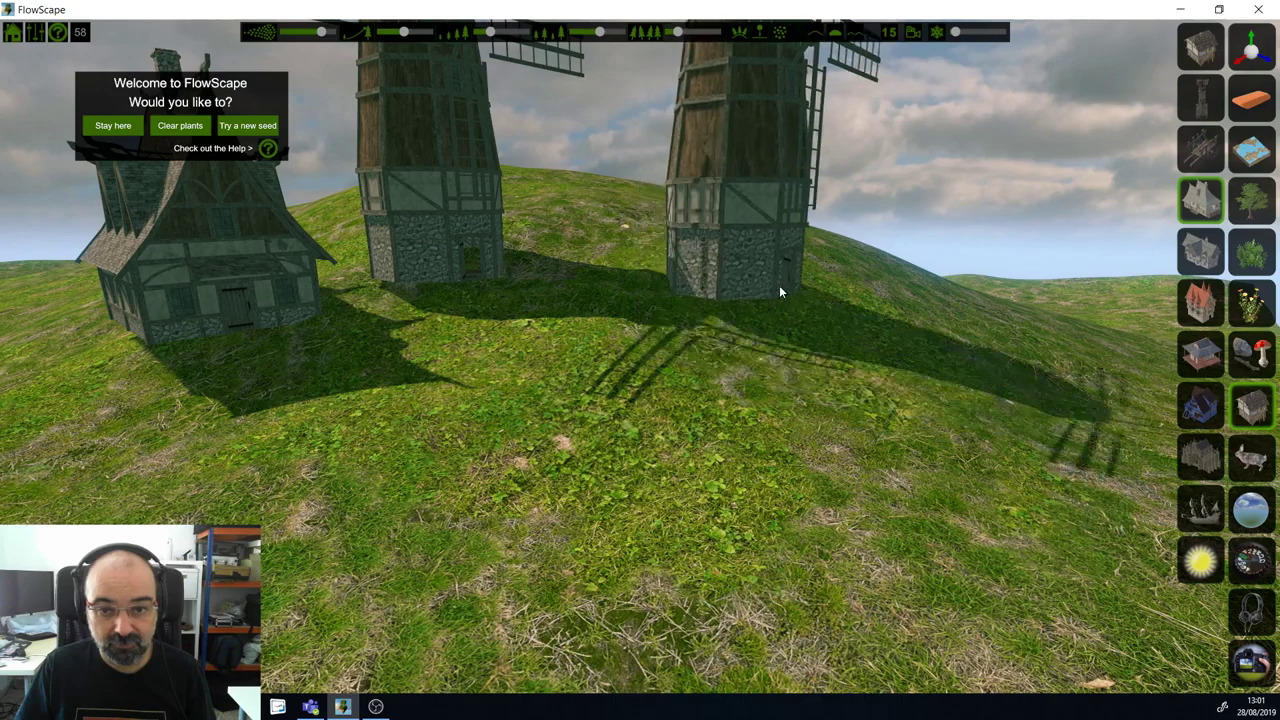
# Step: Place a roofed wooden watchtower and an open-sided shed beside the windmill
pyautogui.scroll(-1, 776, 283)
pyautogui.moveTo(766, 284); pyautogui.dragTo(676, 265)
pyautogui.moveTo(850, 282); pyautogui.dragTo(865, 305)
pyautogui.scroll(-1, 865, 305)
pyautogui.click(864, 301)
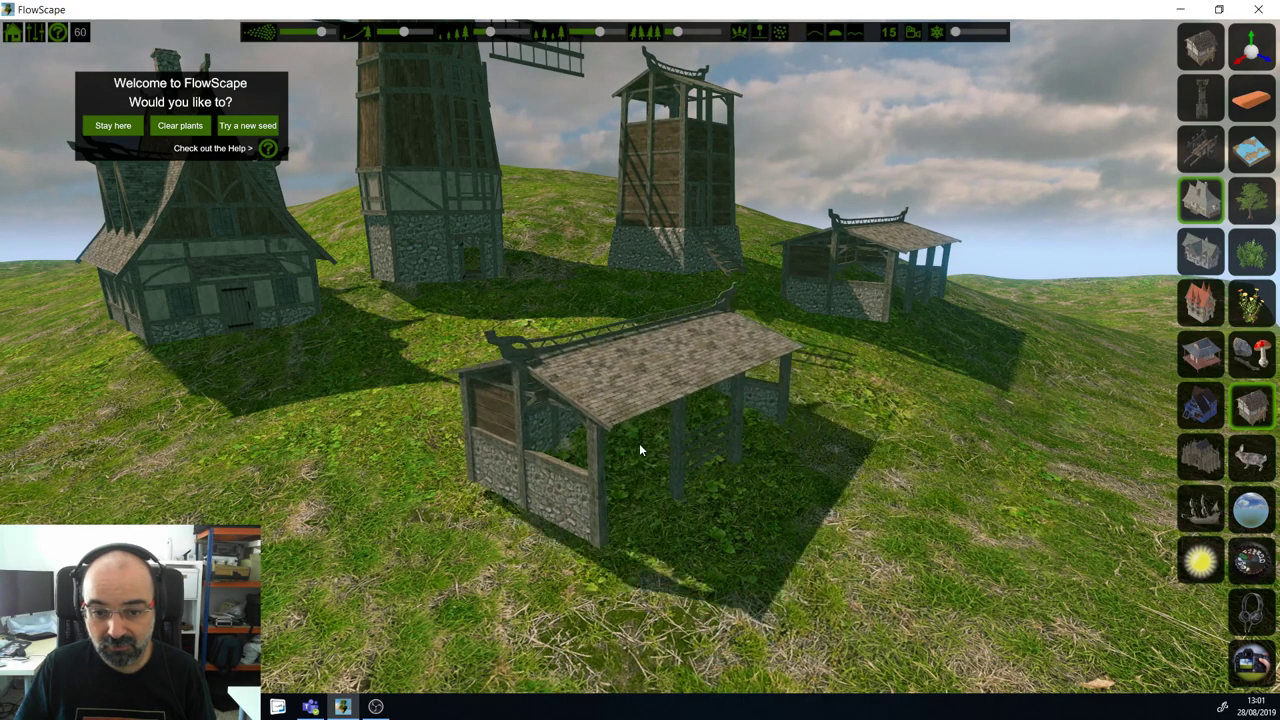
# Step: Place an ornate steep-roofed house near the open shed and delete a surplus building beside it
pyautogui.moveTo(631, 426); pyautogui.dragTo(1065, 416)
pyautogui.scroll(-1, 1064, 409)
pyautogui.press('s')
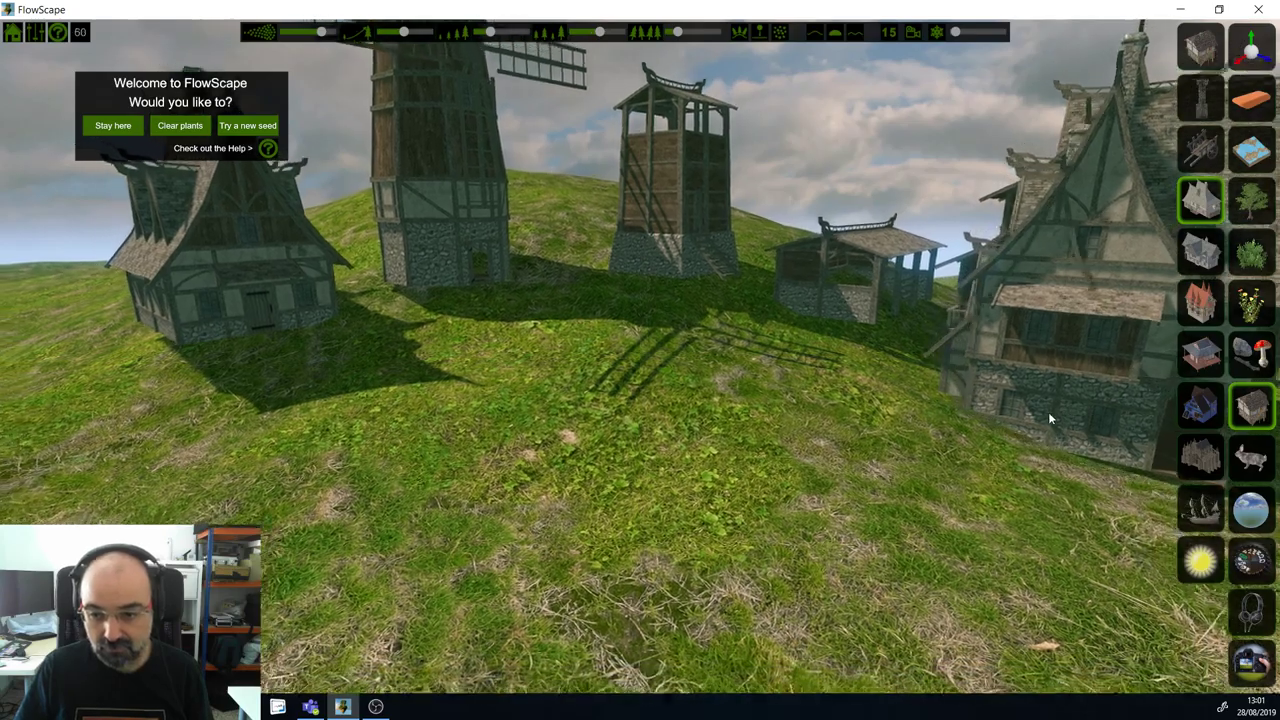
pyautogui.scroll(-8, 840, 465)
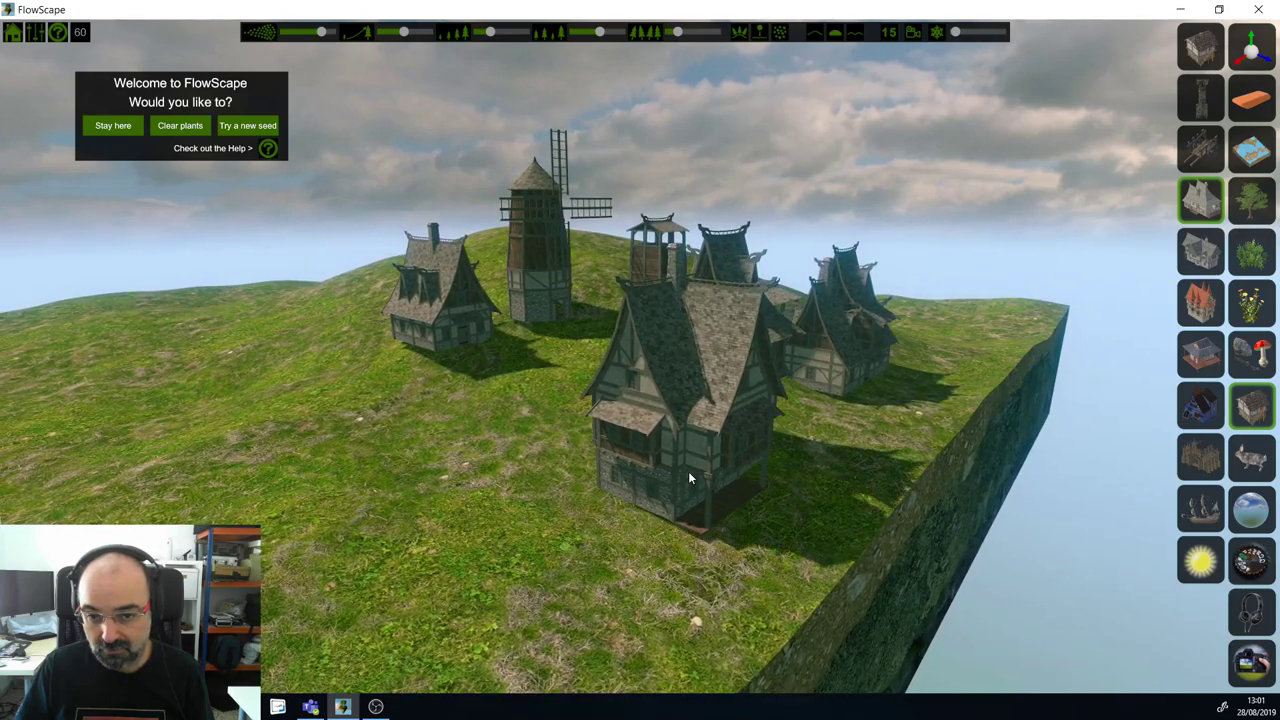
pyautogui.press('Delete')
pyautogui.press('Delete')
pyautogui.press('Delete')
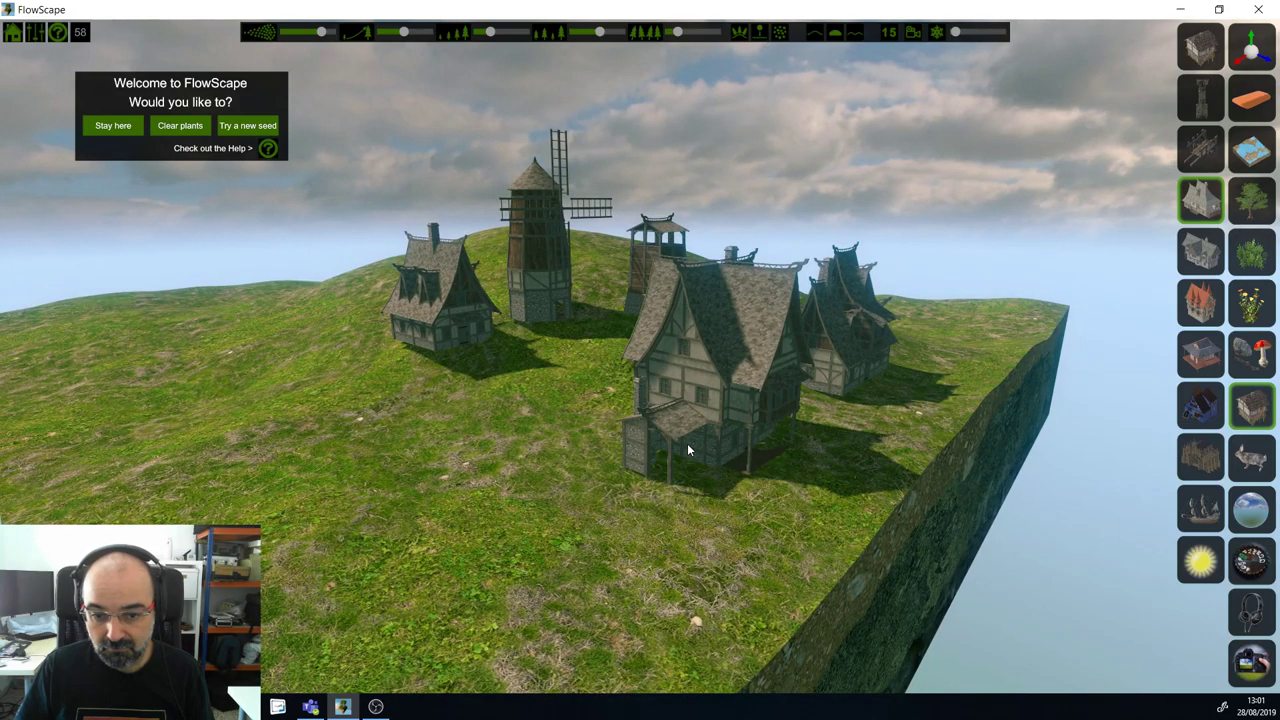
# Step: Place two large gabled houses and a house with outside stairs in the foreground, plus another house near the terrain's far edge
pyautogui.click(706, 475)
pyautogui.scroll(-1, 493, 475)
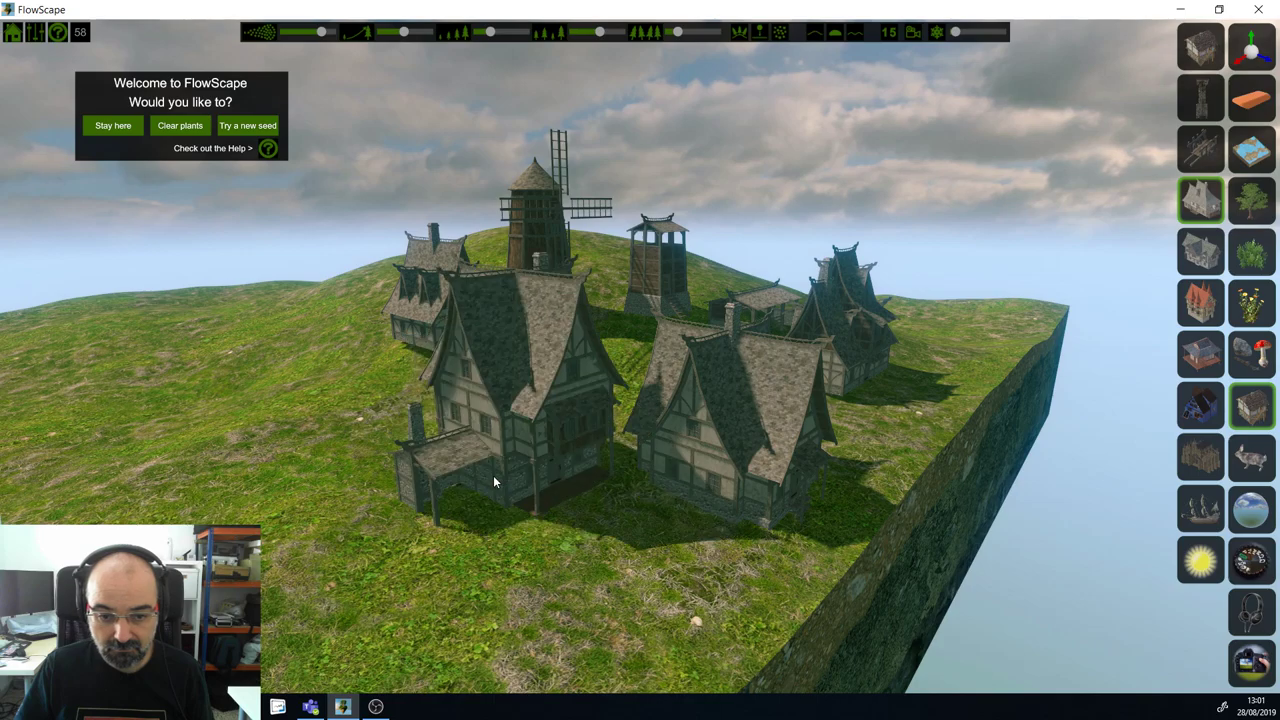
pyautogui.moveTo(287, 414); pyautogui.dragTo(262, 418)
pyautogui.scroll(-3, 262, 414)
pyautogui.click(285, 425)
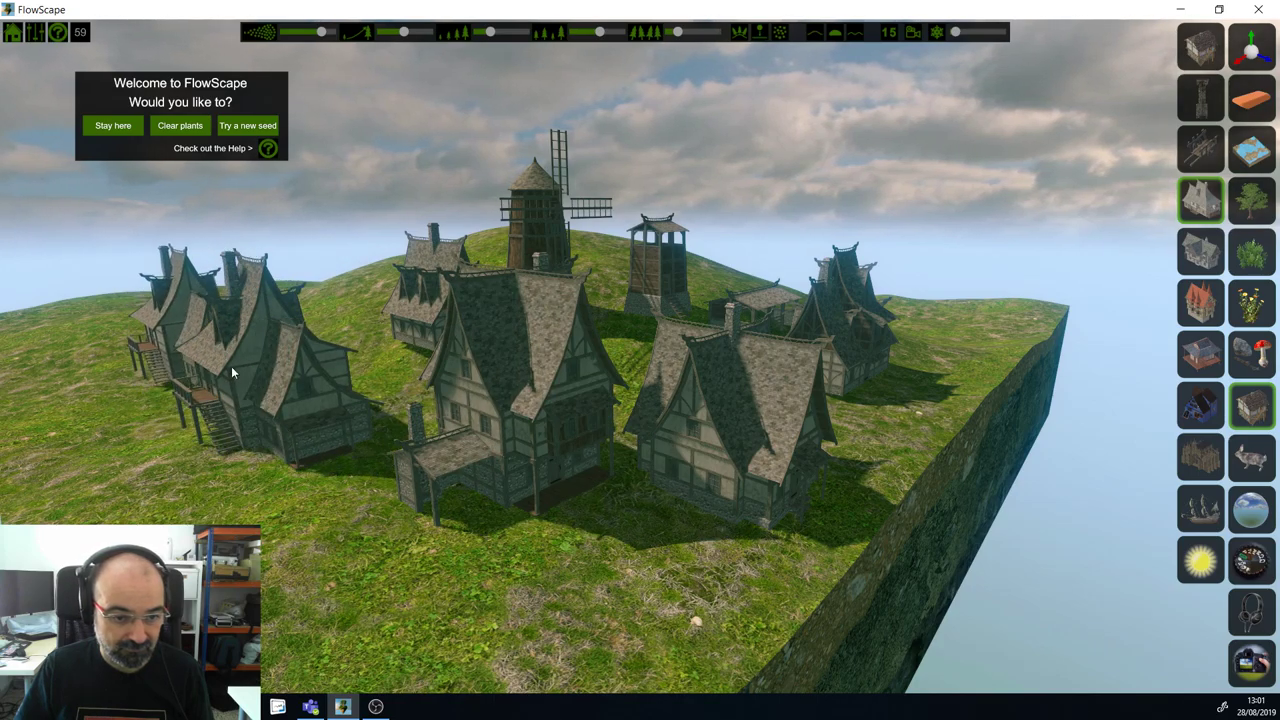
pyautogui.moveTo(800, 287); pyautogui.dragTo(977, 342)
pyautogui.moveTo(587, 580); pyautogui.dragTo(422, 591)
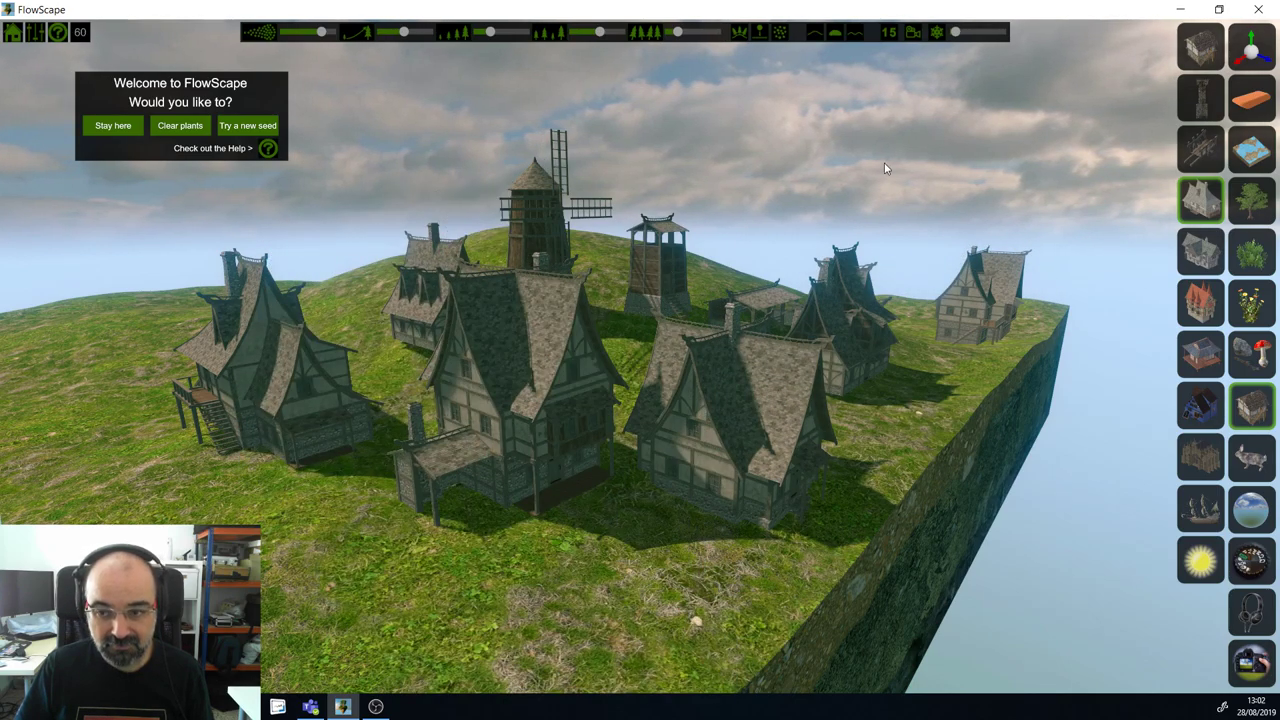
# Step: Erase the whole timber village, including the windmill and watchtower, from the terrain
pyautogui.click(1202, 258)
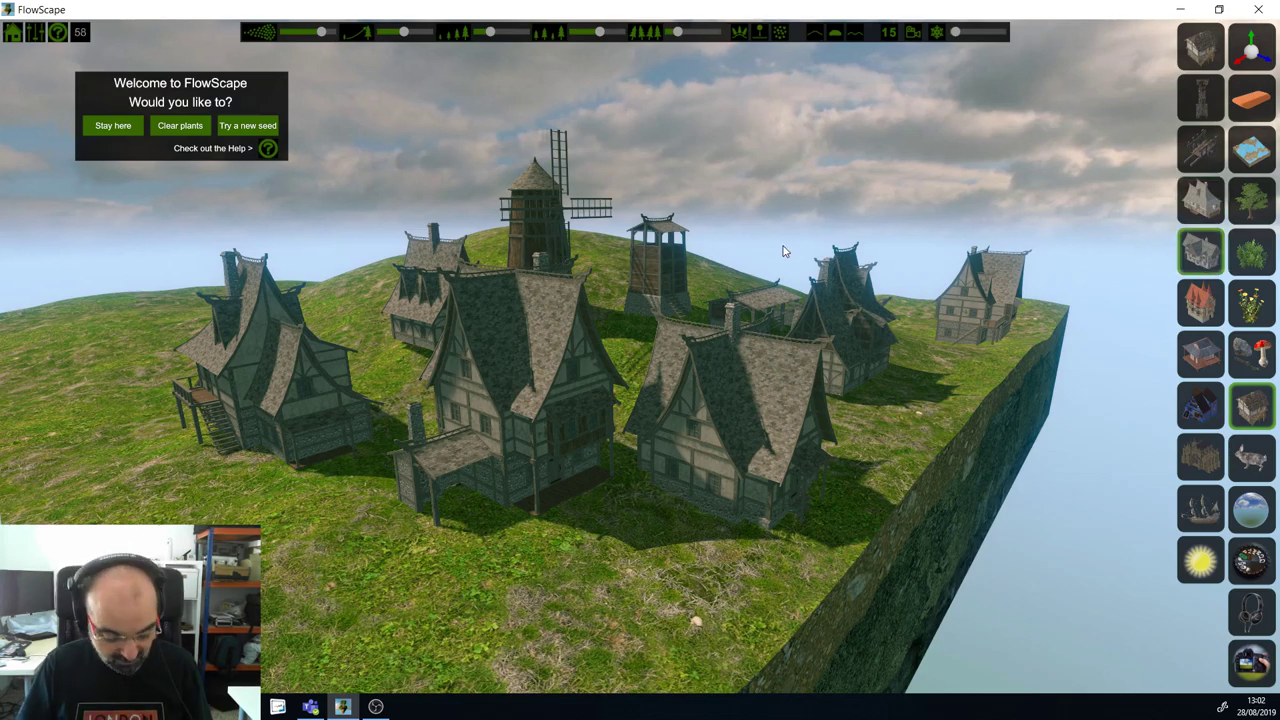
pyautogui.click(1251, 97)
pyautogui.moveTo(998, 314)
pyautogui.mouseDown()
pyautogui.moveTo(458, 442)
pyautogui.moveTo(425, 338)
pyautogui.moveTo(805, 350)
pyautogui.moveTo(1083, 254)
pyautogui.mouseUp()
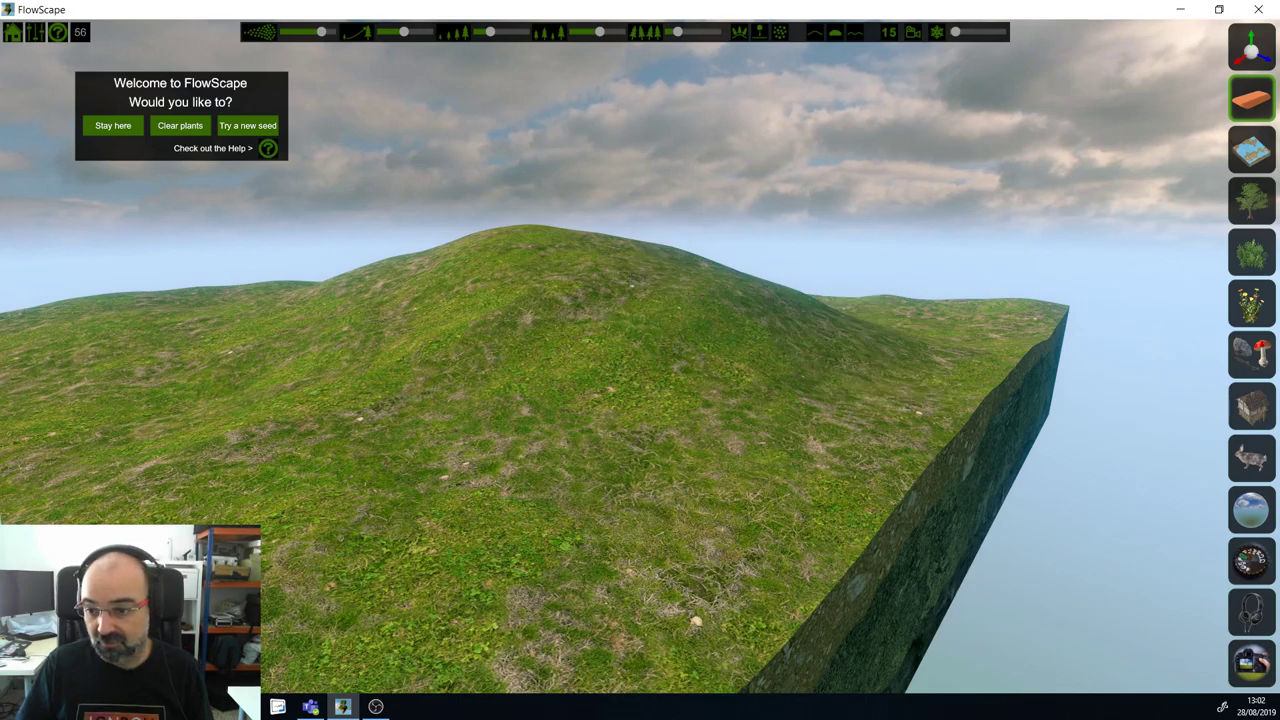
# Step: Place a small red-roofed house, a large red-roofed castle on the hilltop and a stone tower building below it
pyautogui.click(1253, 418)
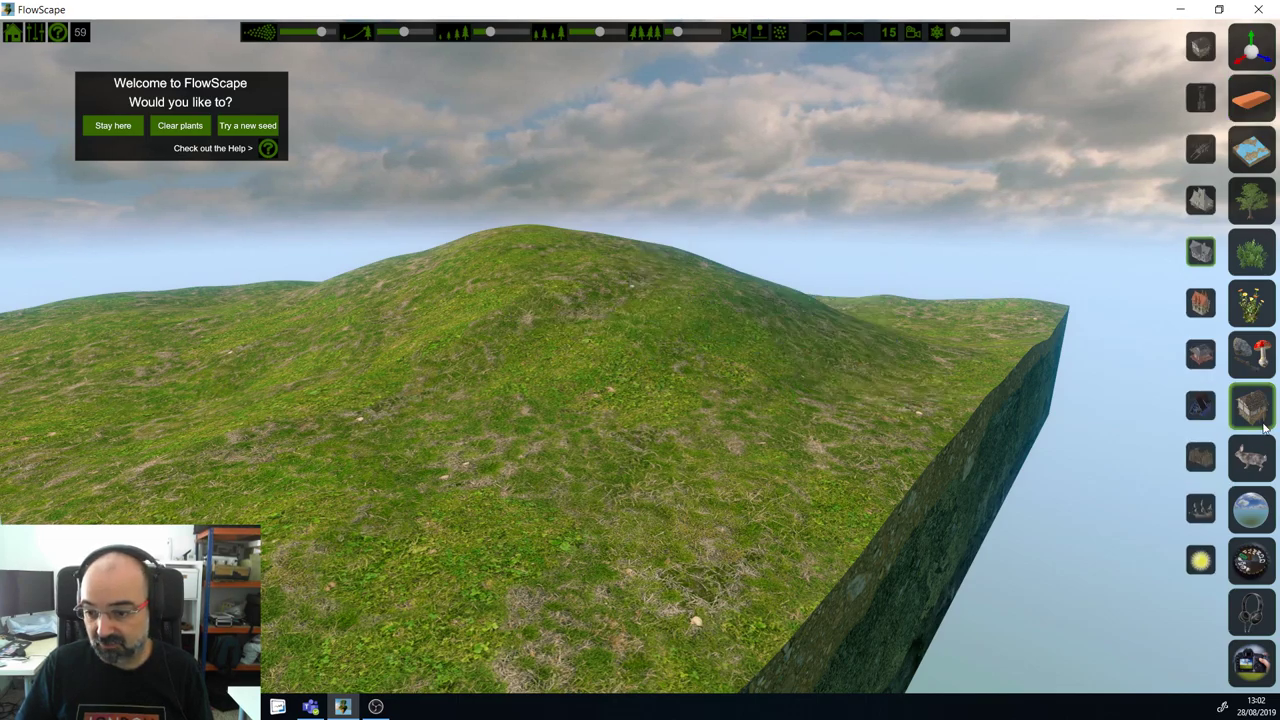
pyautogui.click(1204, 302)
pyautogui.moveTo(625, 412); pyautogui.dragTo(576, 252)
pyautogui.click(552, 246)
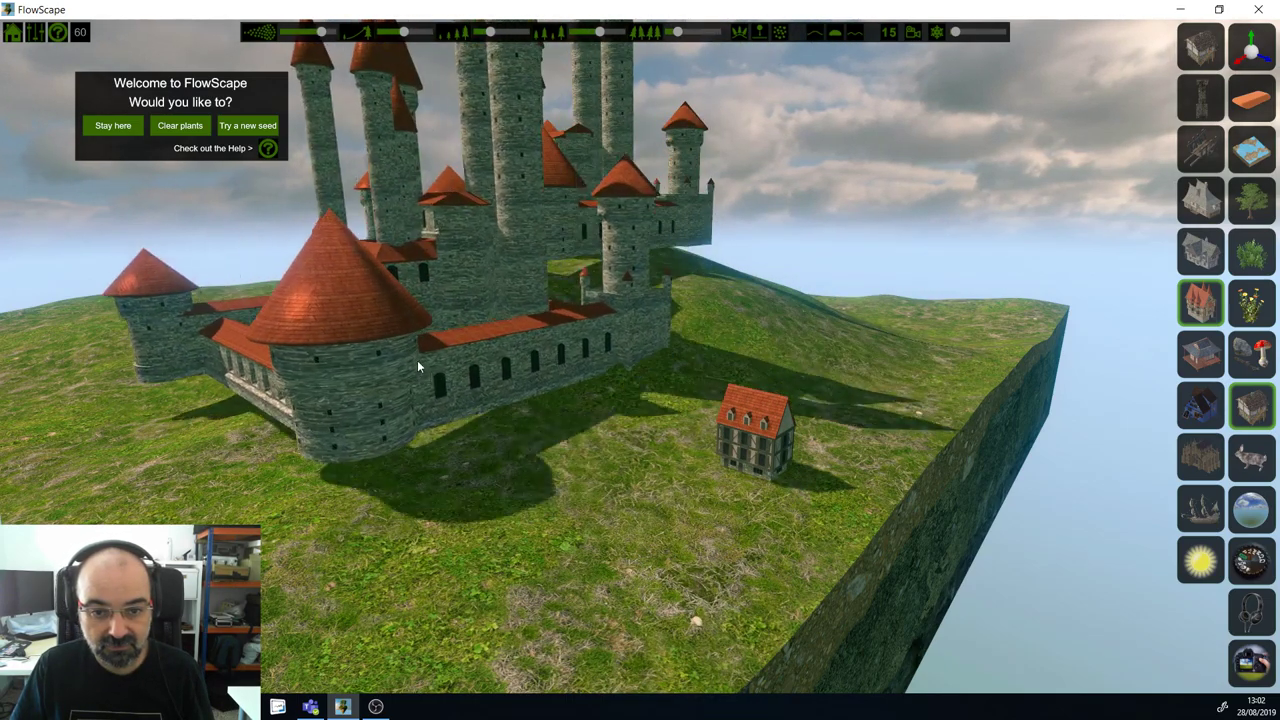
pyautogui.scroll(-1, 418, 352)
pyautogui.click(436, 408)
# Step: Add a stone keep, a tall half-timbered house and a manor with a terrace and curved staircase in front of the castle
pyautogui.scroll(-1, 276, 412)
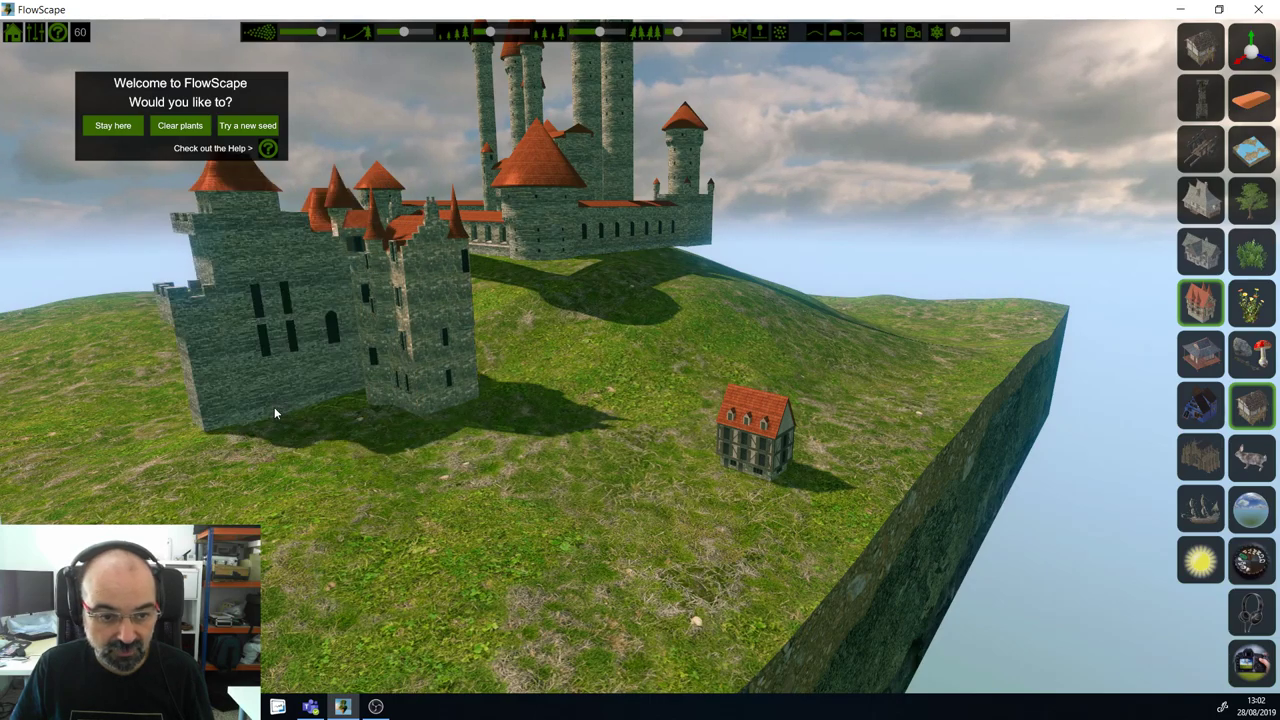
pyautogui.click(195, 390)
pyautogui.scroll(-2, 192, 459)
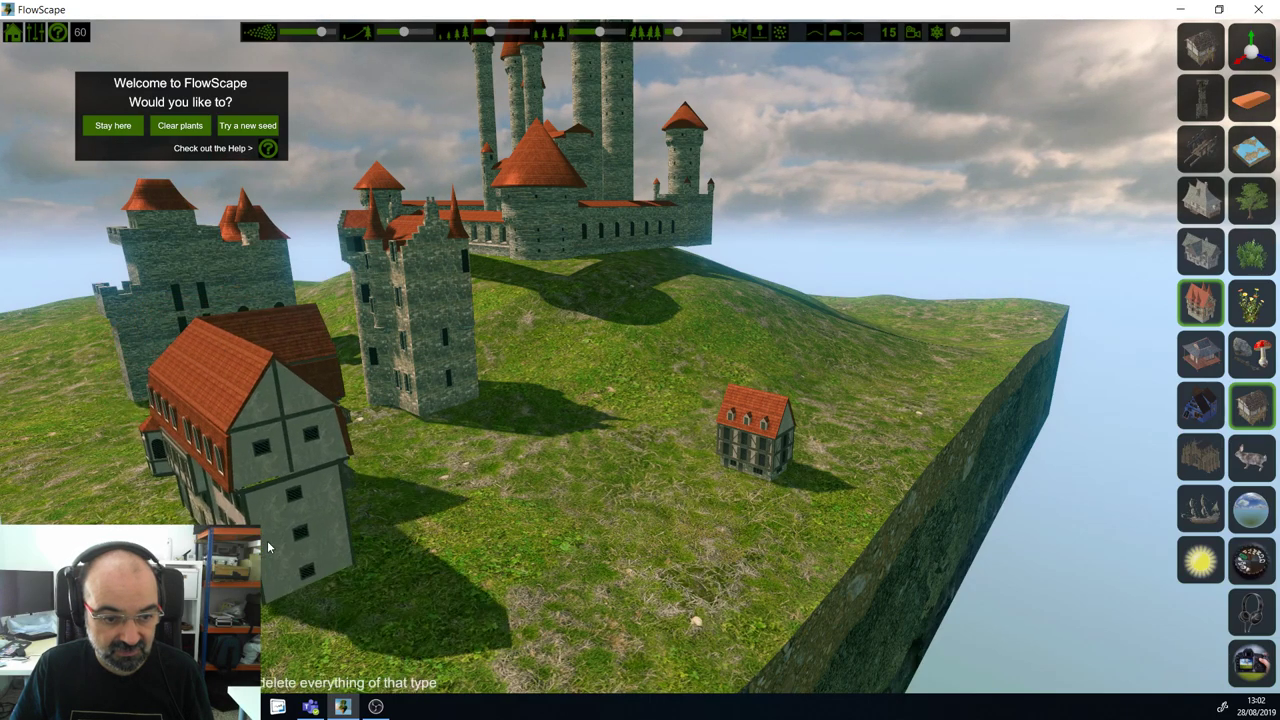
pyautogui.click(267, 540)
pyautogui.scroll(-3, 509, 542)
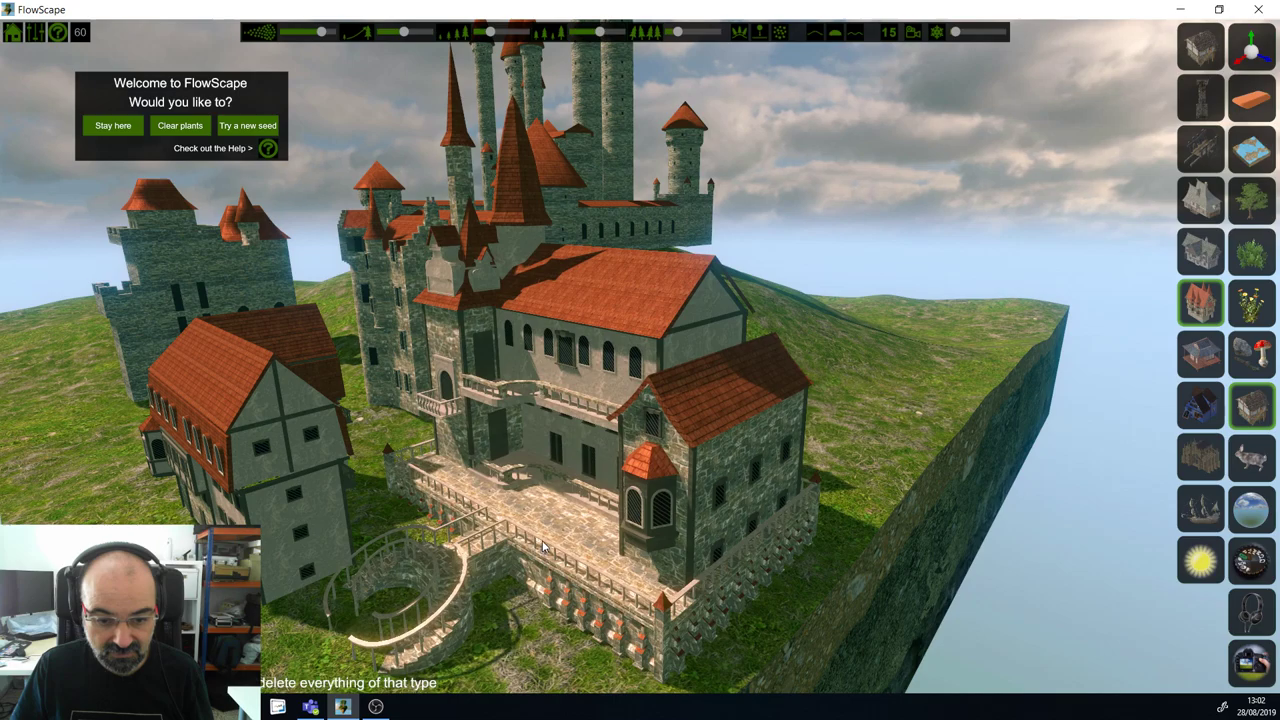
pyautogui.click(540, 541)
# Step: Add a long round-towered building, a turreted house, a dormered house, a red-roofed foreground building and a tall stone tower around the manor
pyautogui.moveTo(824, 343); pyautogui.dragTo(846, 405)
pyautogui.scroll(-2, 847, 404)
pyautogui.click(869, 422)
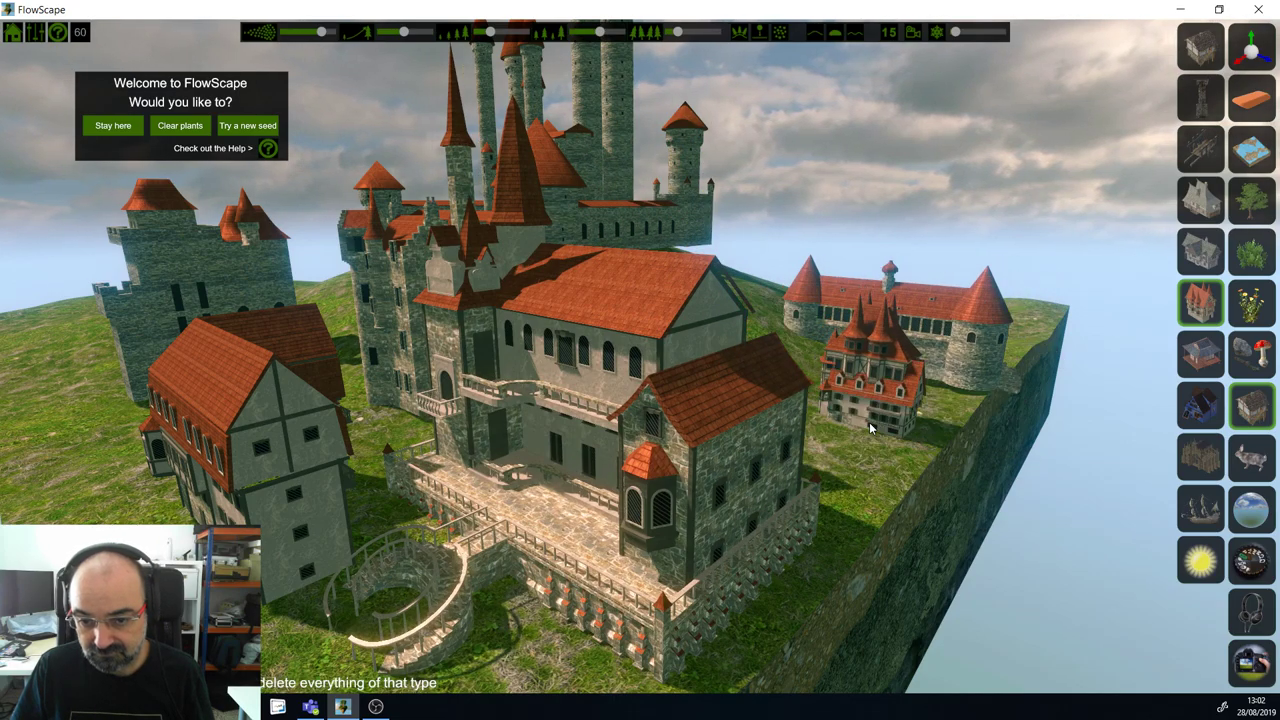
pyautogui.click(880, 466)
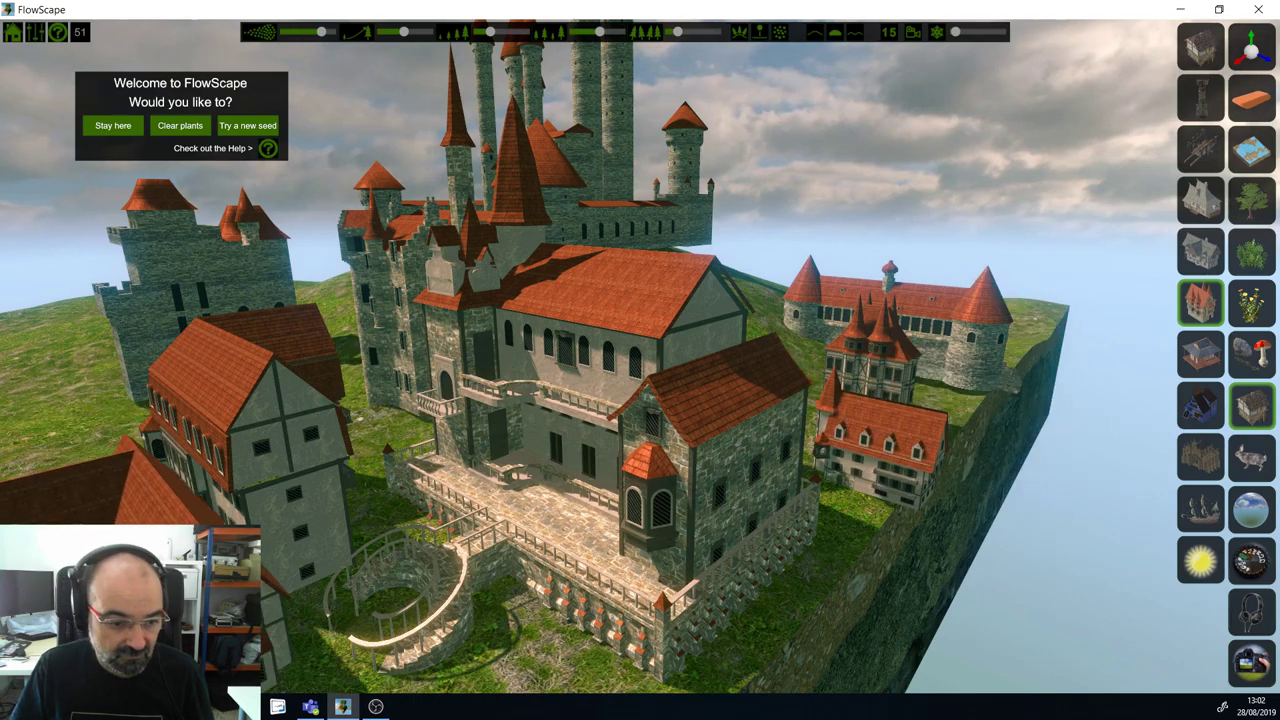
pyautogui.click(106, 516)
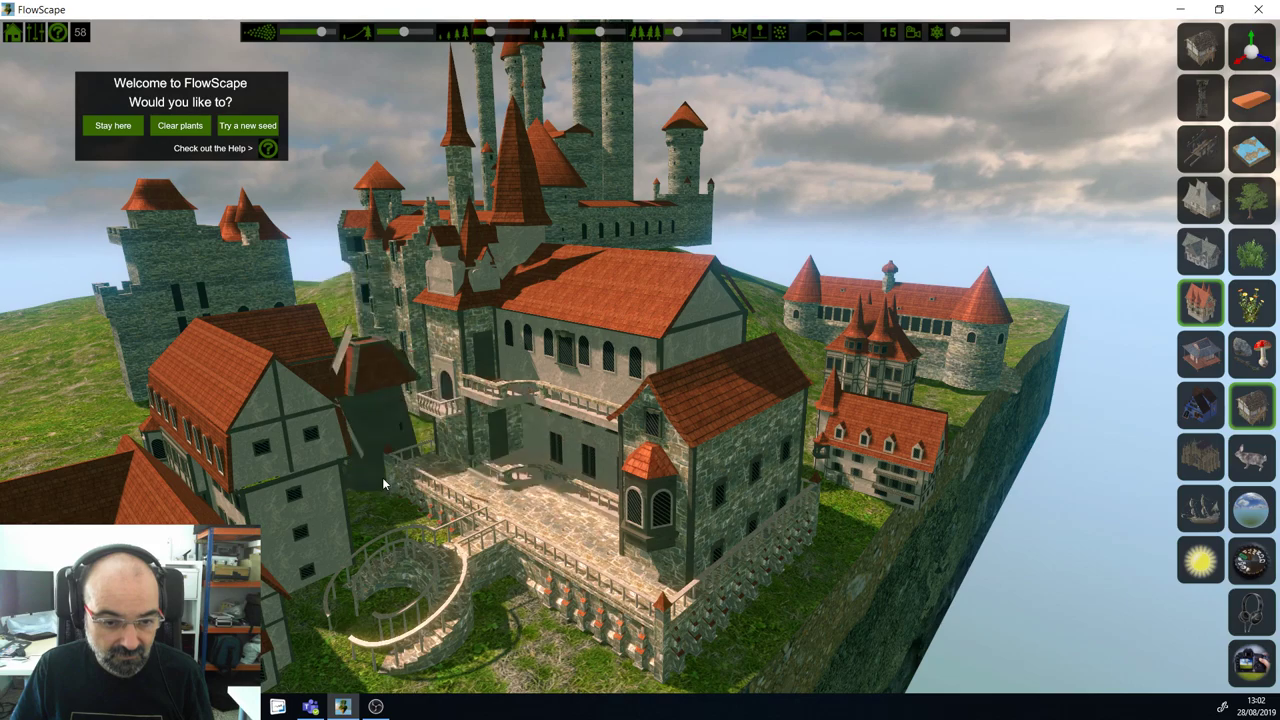
pyautogui.click(382, 477)
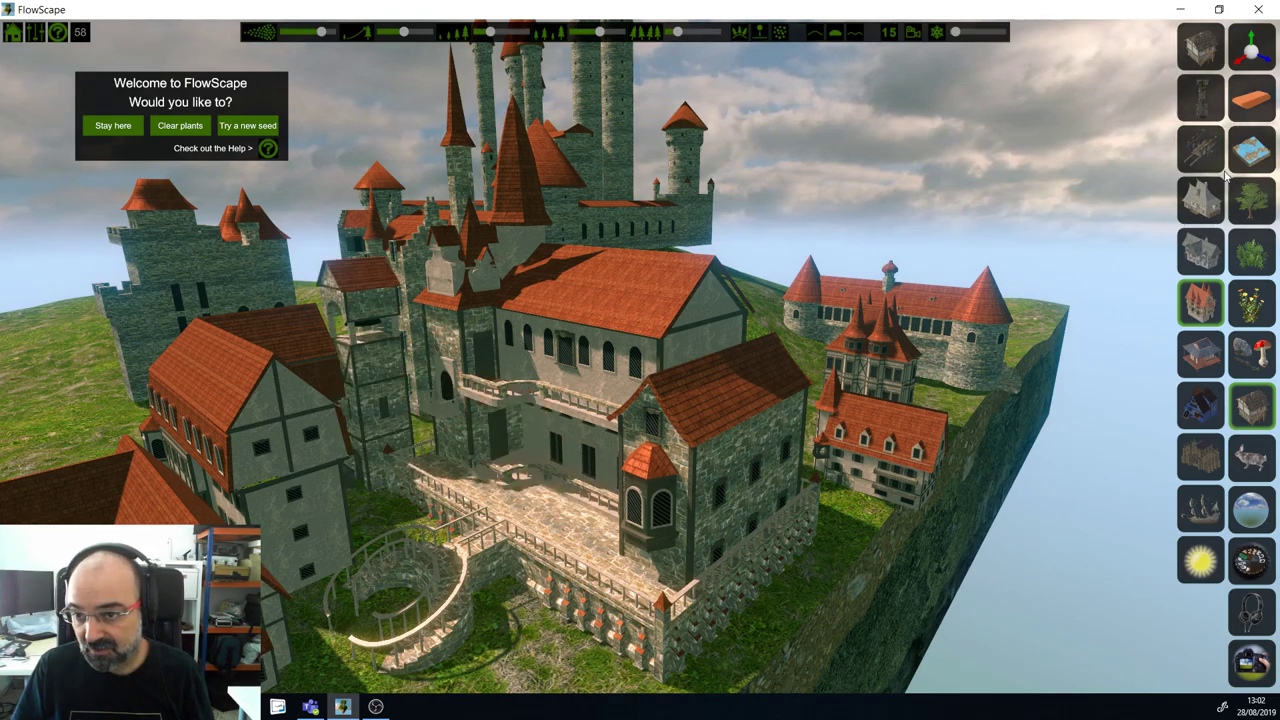
# Step: Erase all the red-roofed castle buildings and houses from the terrain
pyautogui.click(1250, 98)
pyautogui.click(664, 430)
pyautogui.click(220, 358)
pyautogui.click(571, 194)
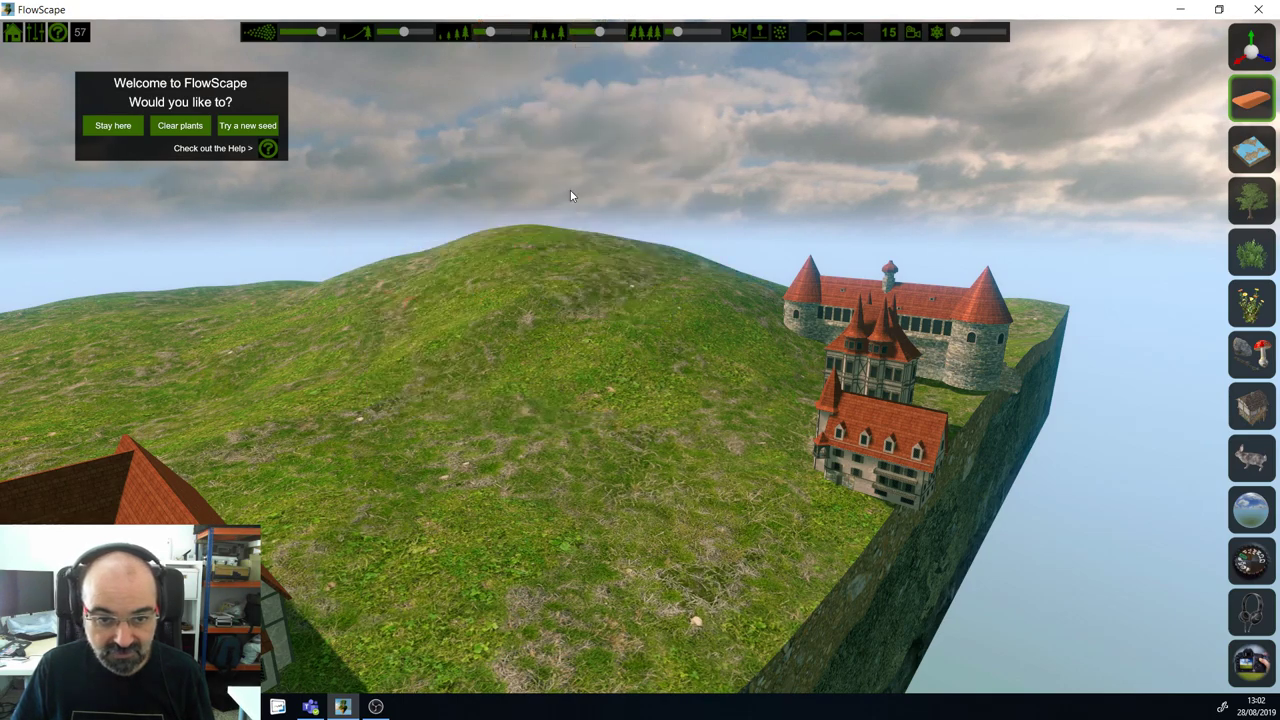
pyautogui.click(896, 340)
pyautogui.click(866, 450)
pyautogui.click(185, 500)
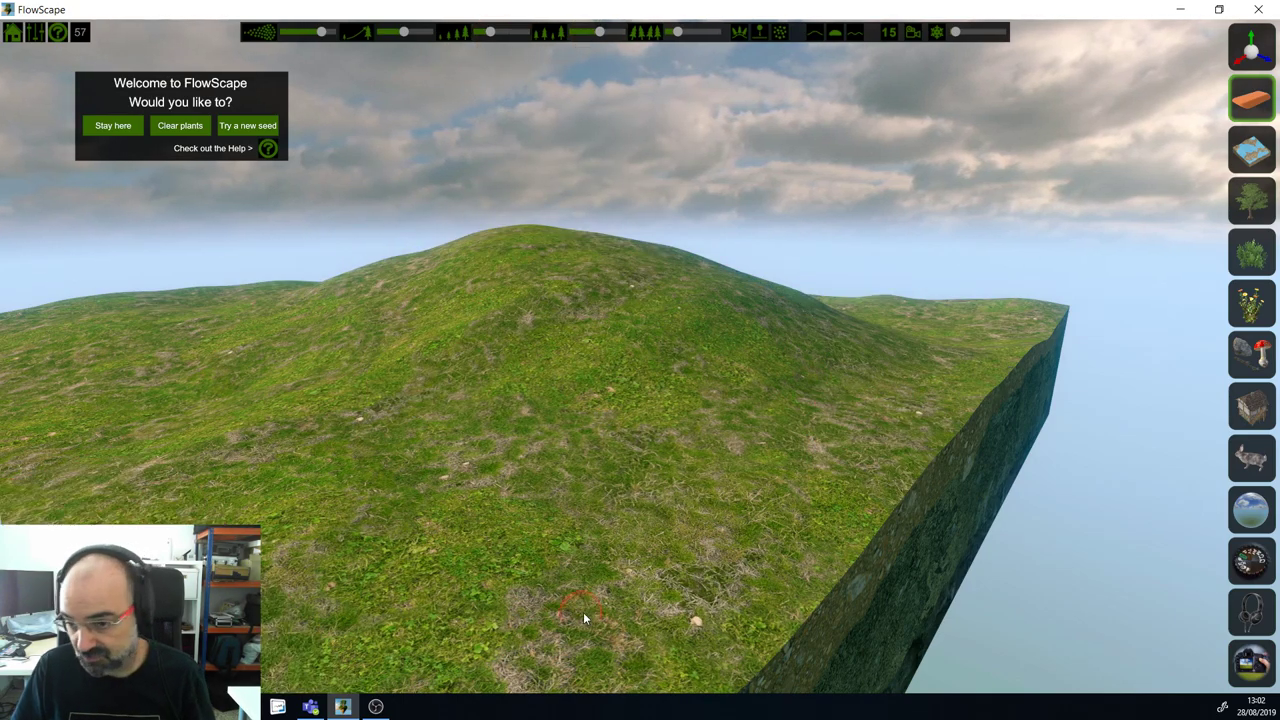
# Step: Place a dark round tower, a thin wall section, a buttressed block and a pinnacled building from the dark stone building set
pyautogui.click(1246, 415)
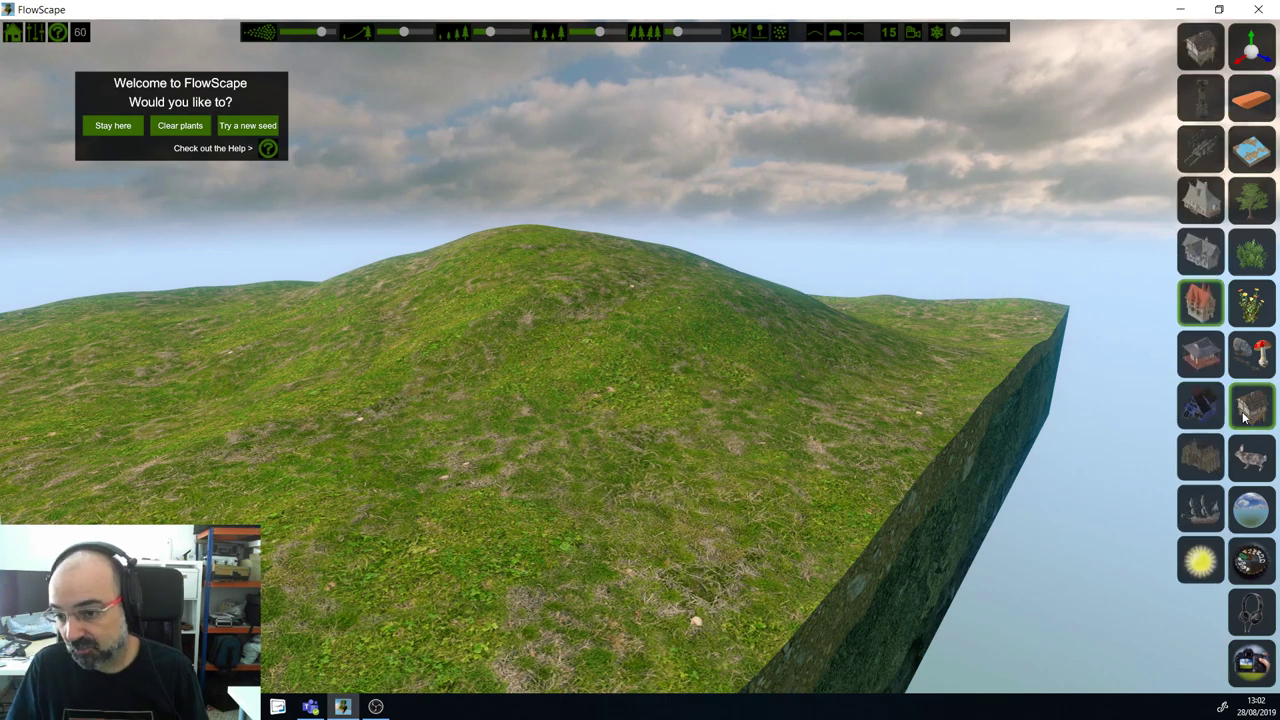
pyautogui.click(1197, 463)
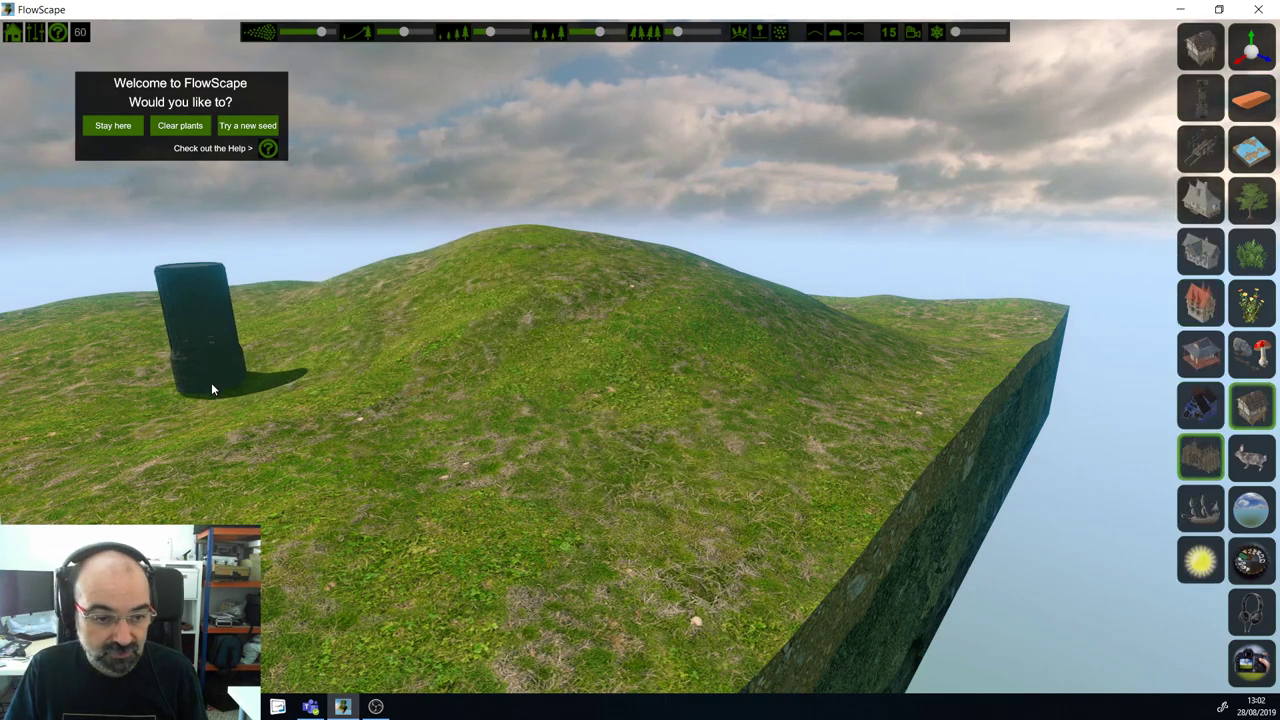
pyautogui.click(211, 386)
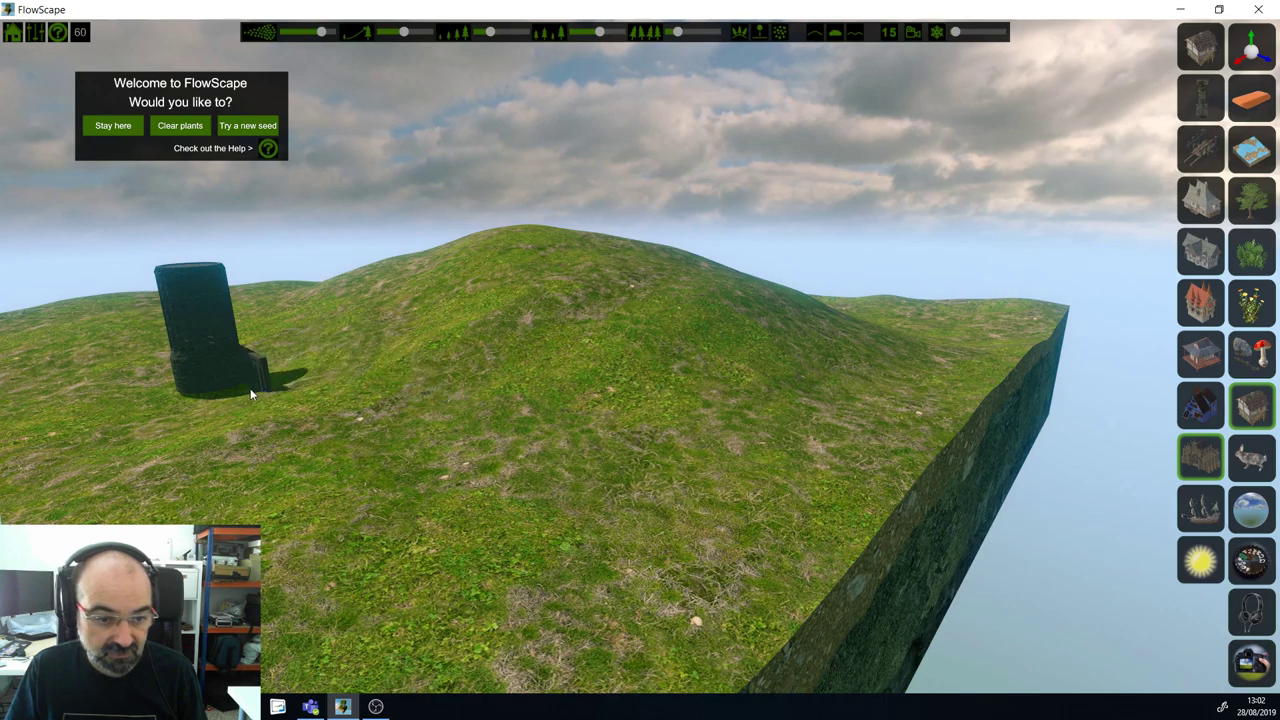
pyautogui.click(338, 379)
pyautogui.click(338, 379)
pyautogui.click(440, 405)
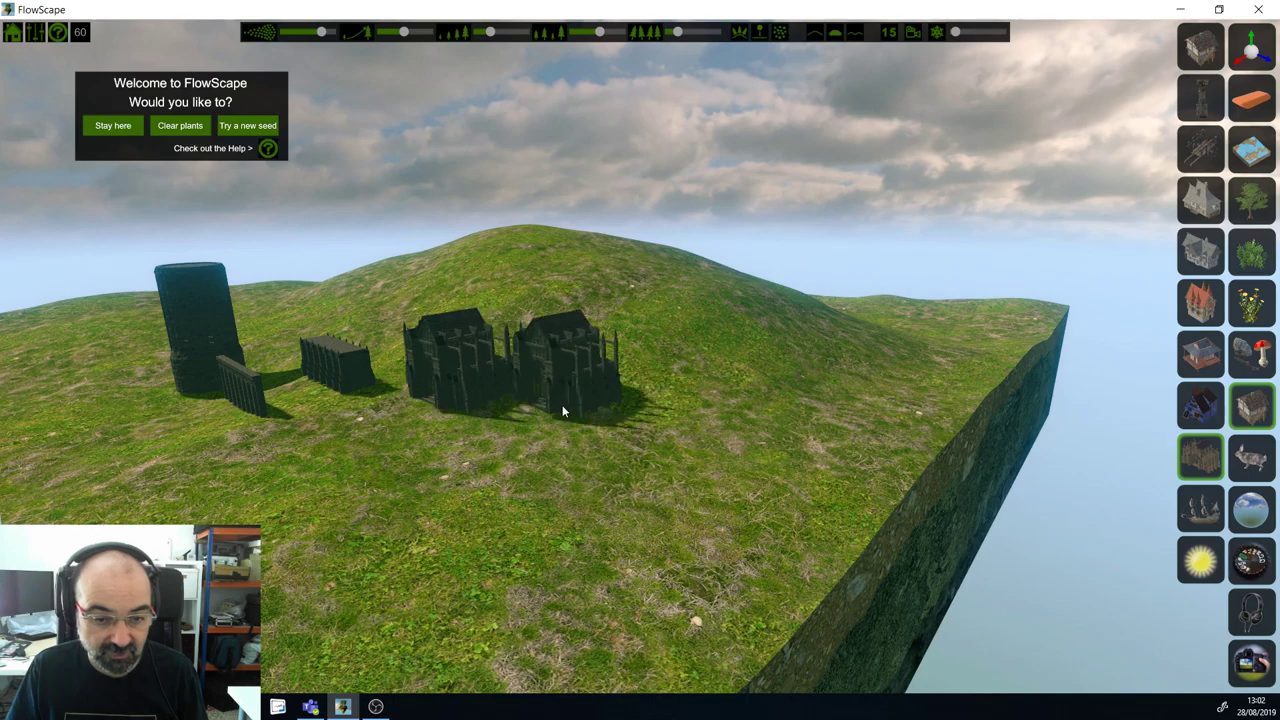
# Step: Add two dark gabled chapel pieces, a long buttressed hall and an arched gateway with corner turrets on the slope
pyautogui.click(685, 403)
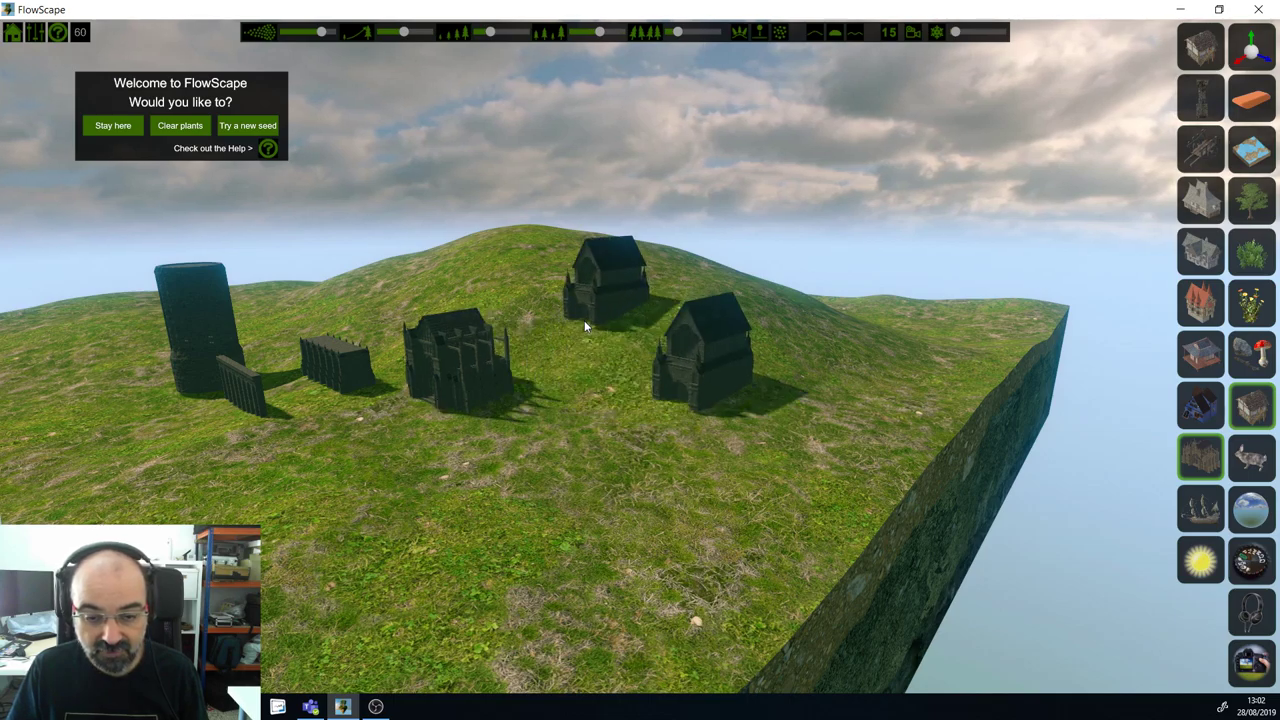
pyautogui.click(584, 320)
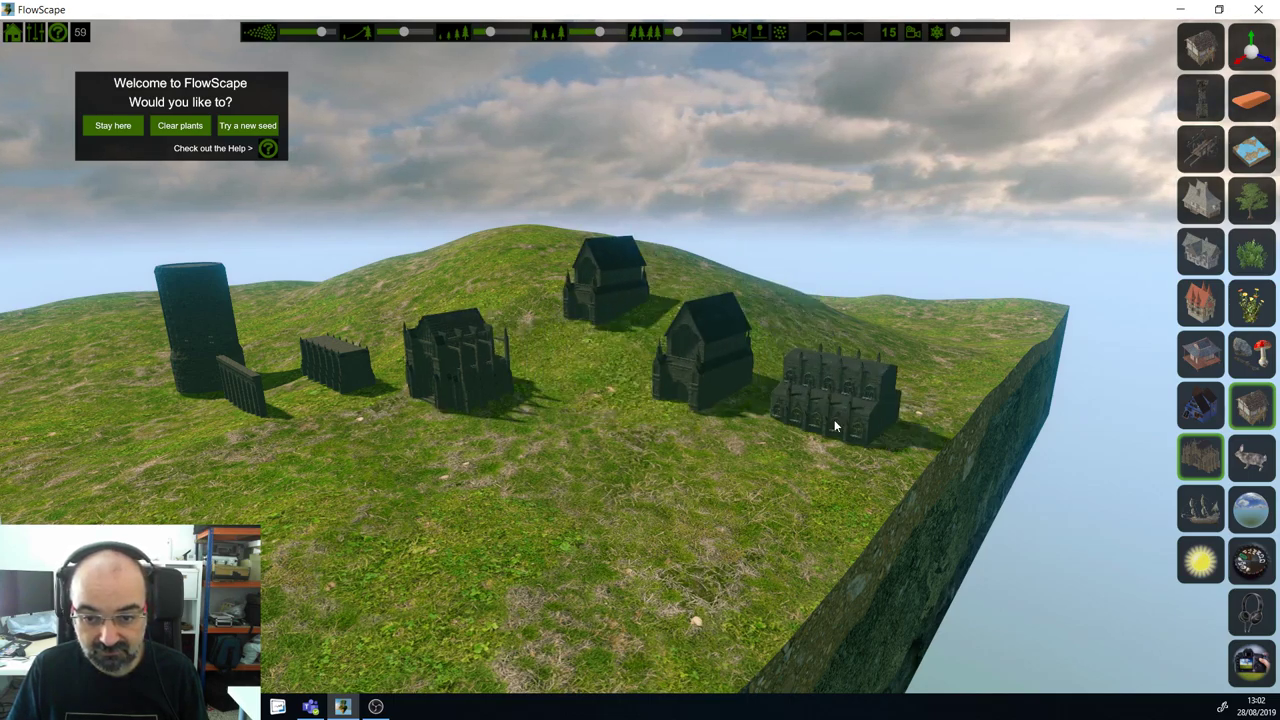
pyautogui.click(834, 419)
pyautogui.click(643, 530)
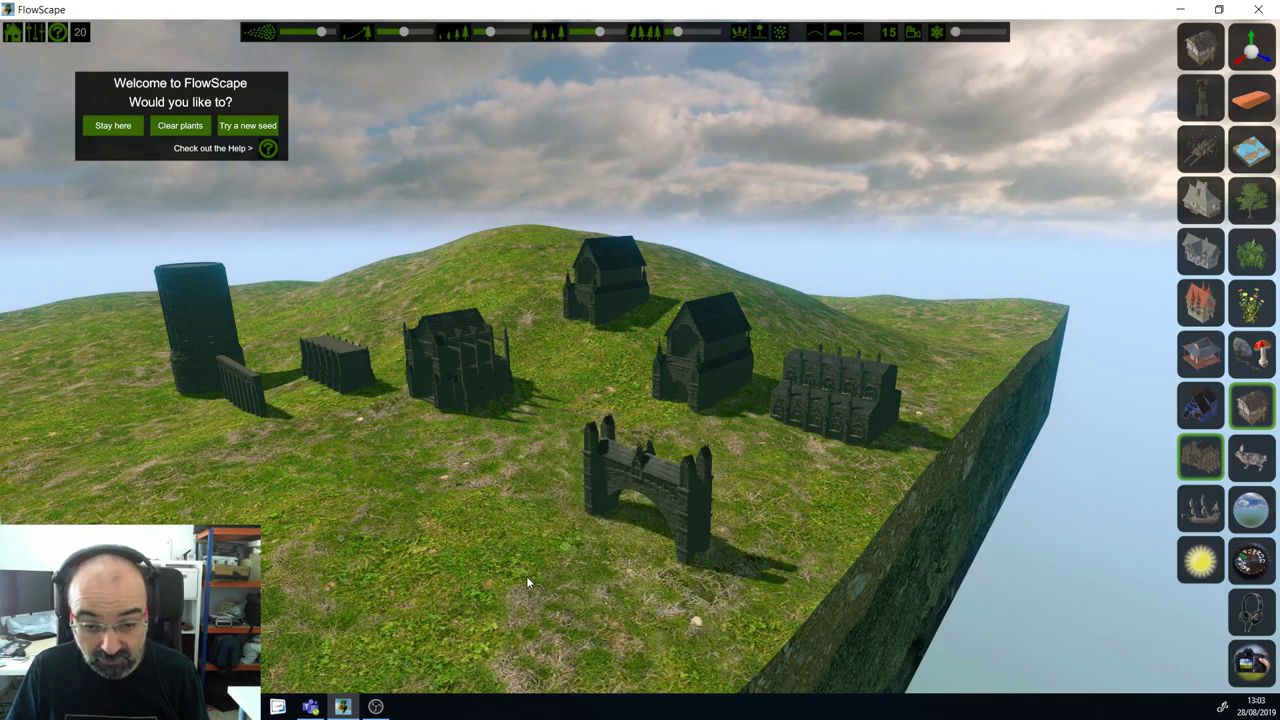
# Step: Place a large buttressed hall in the foreground and add a sailing ship, a smaller ship and a rowboat around it
pyautogui.click(372, 552)
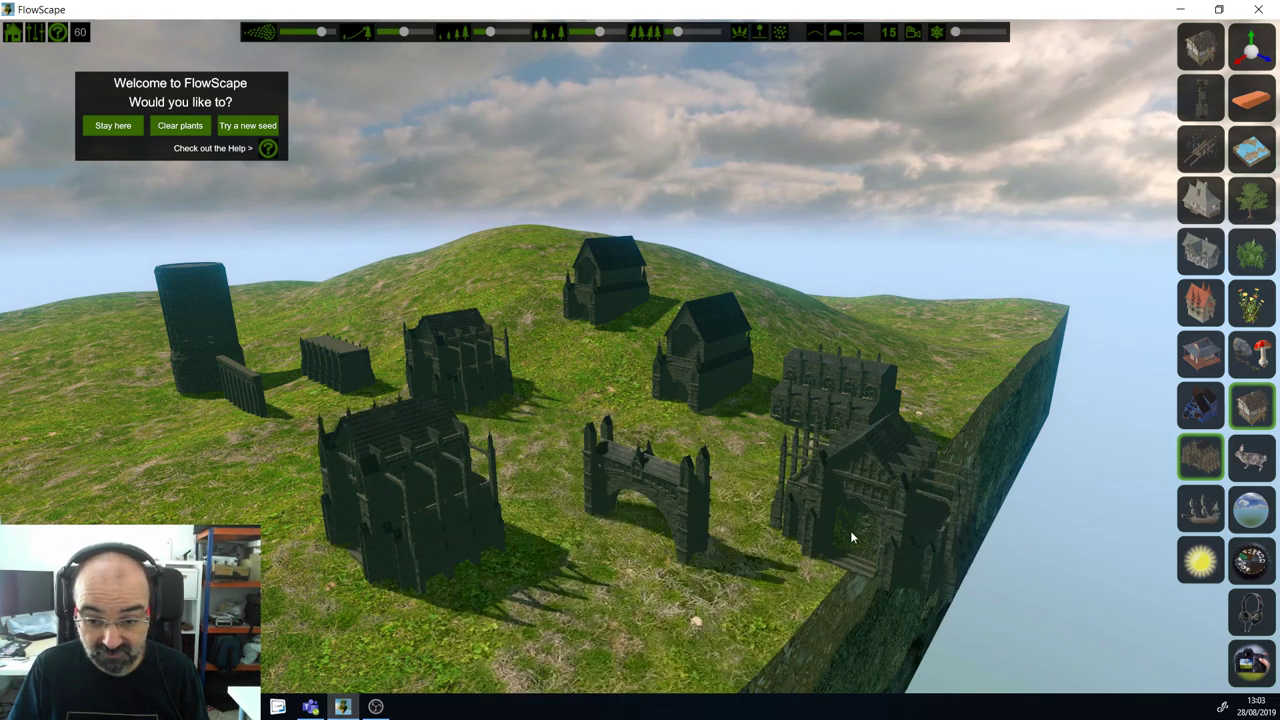
pyautogui.click(1200, 507)
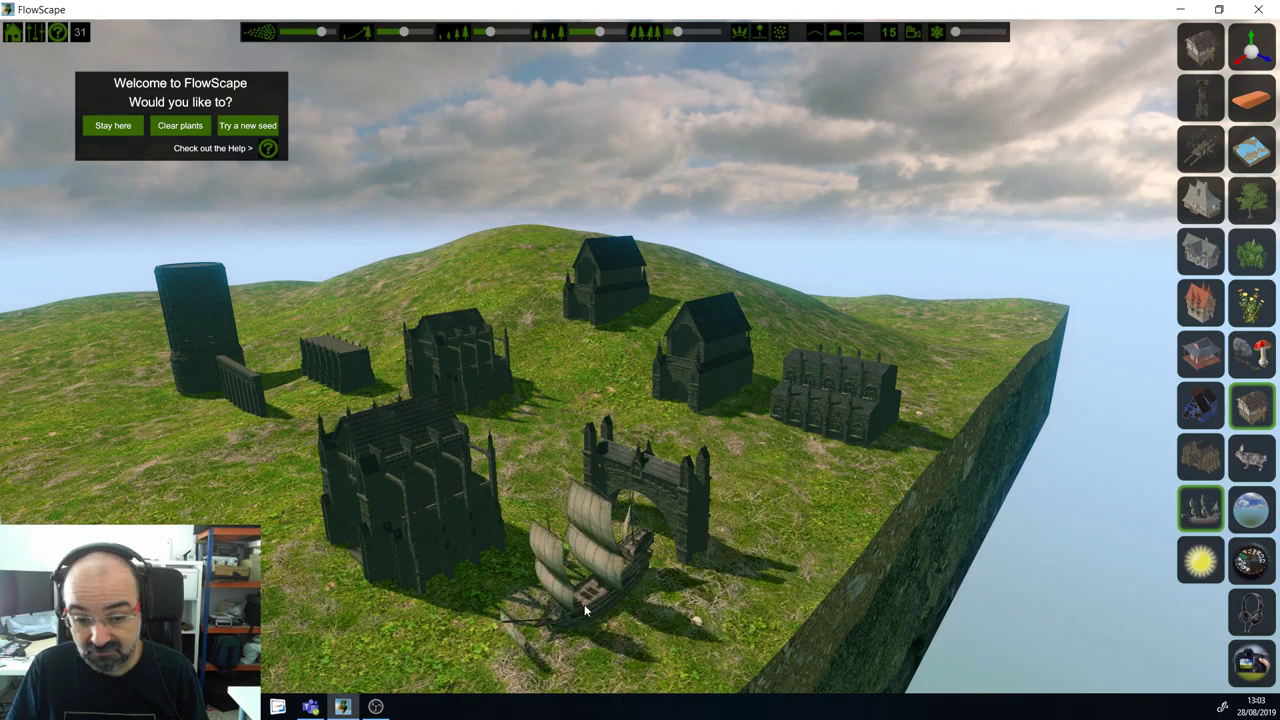
pyautogui.click(571, 610)
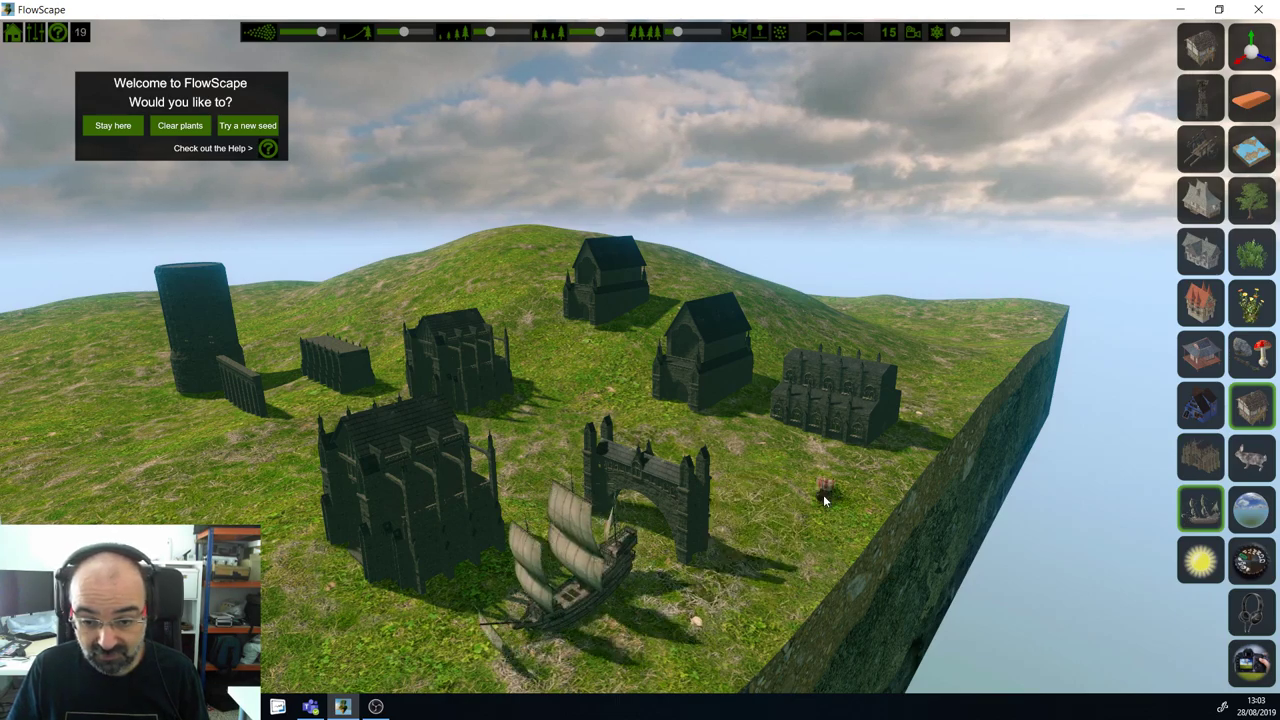
pyautogui.scroll(3, 753, 528)
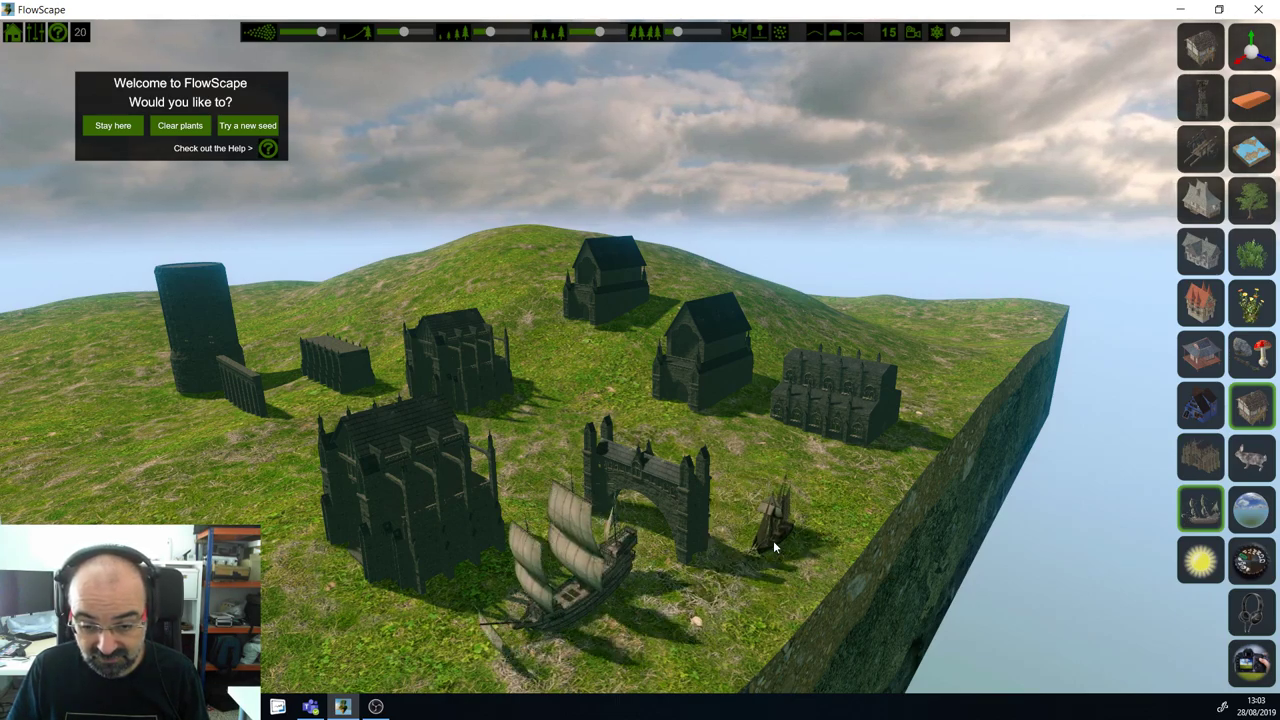
pyautogui.click(774, 543)
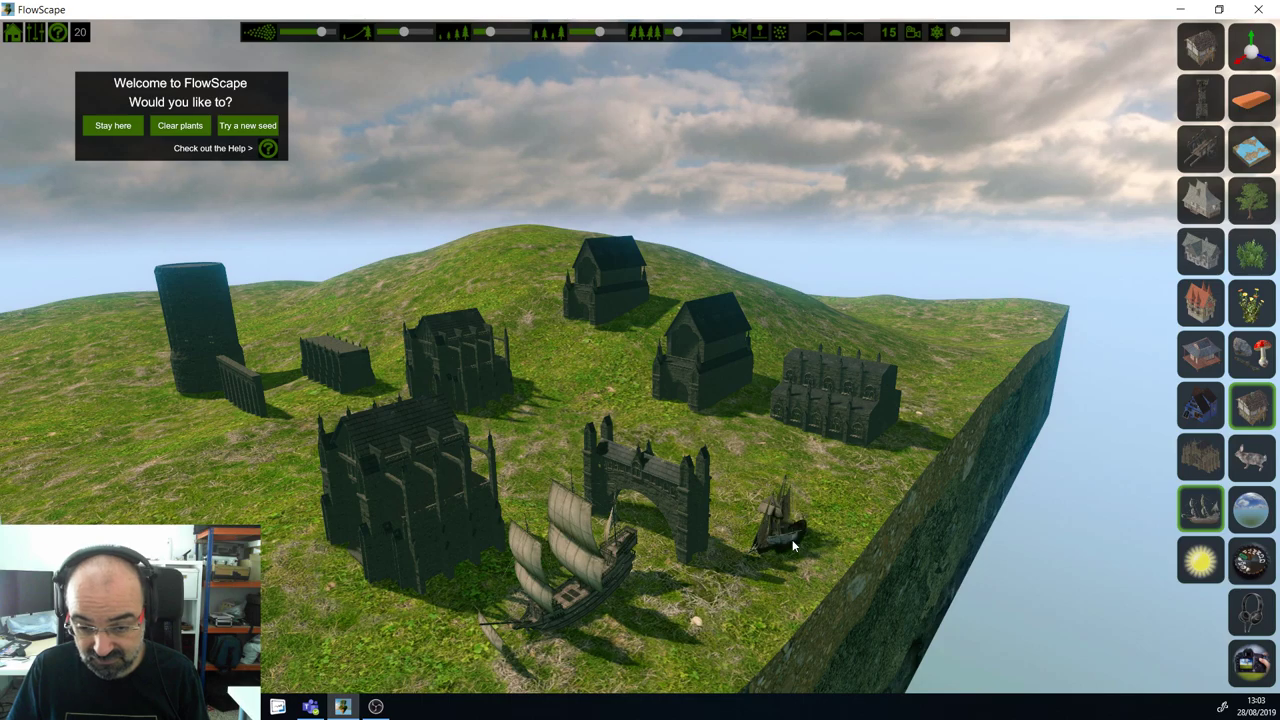
pyautogui.click(316, 641)
# Step: Light the chapel buildings and populate the hill with fantasy creatures, including giants, a tree creature and a large foreground dragon
pyautogui.click(1200, 560)
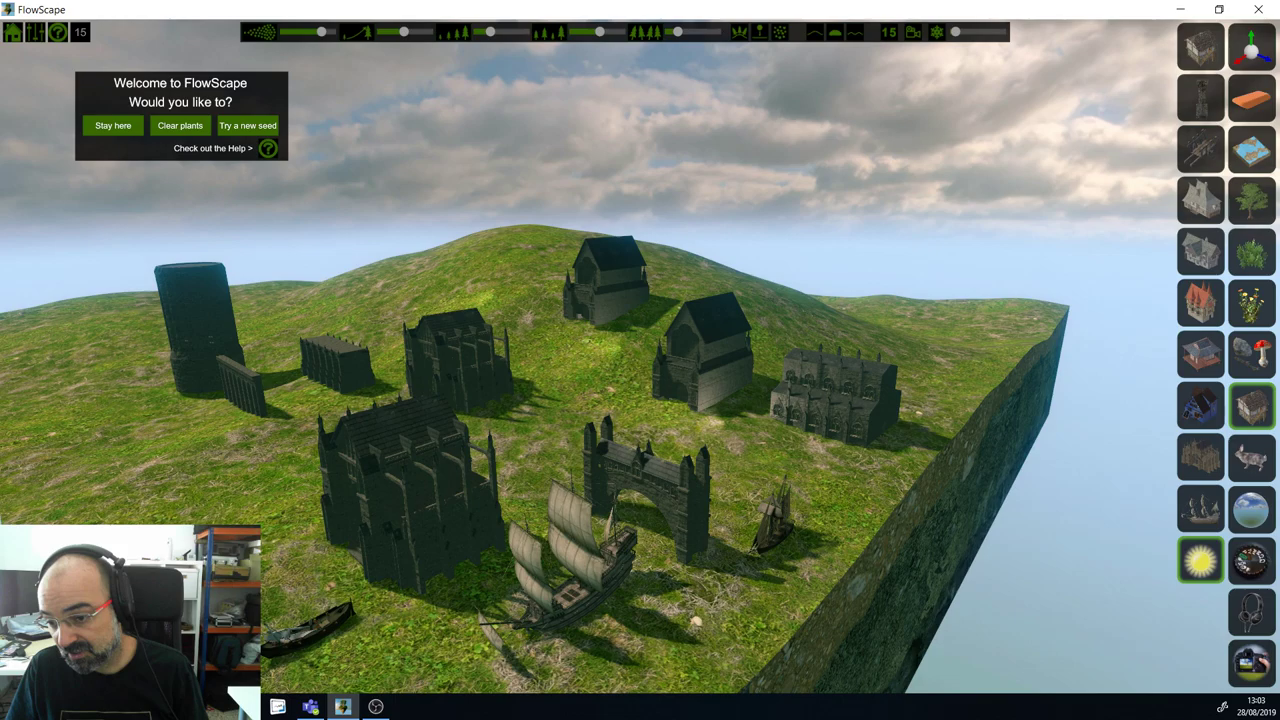
pyautogui.moveTo(1252, 458)
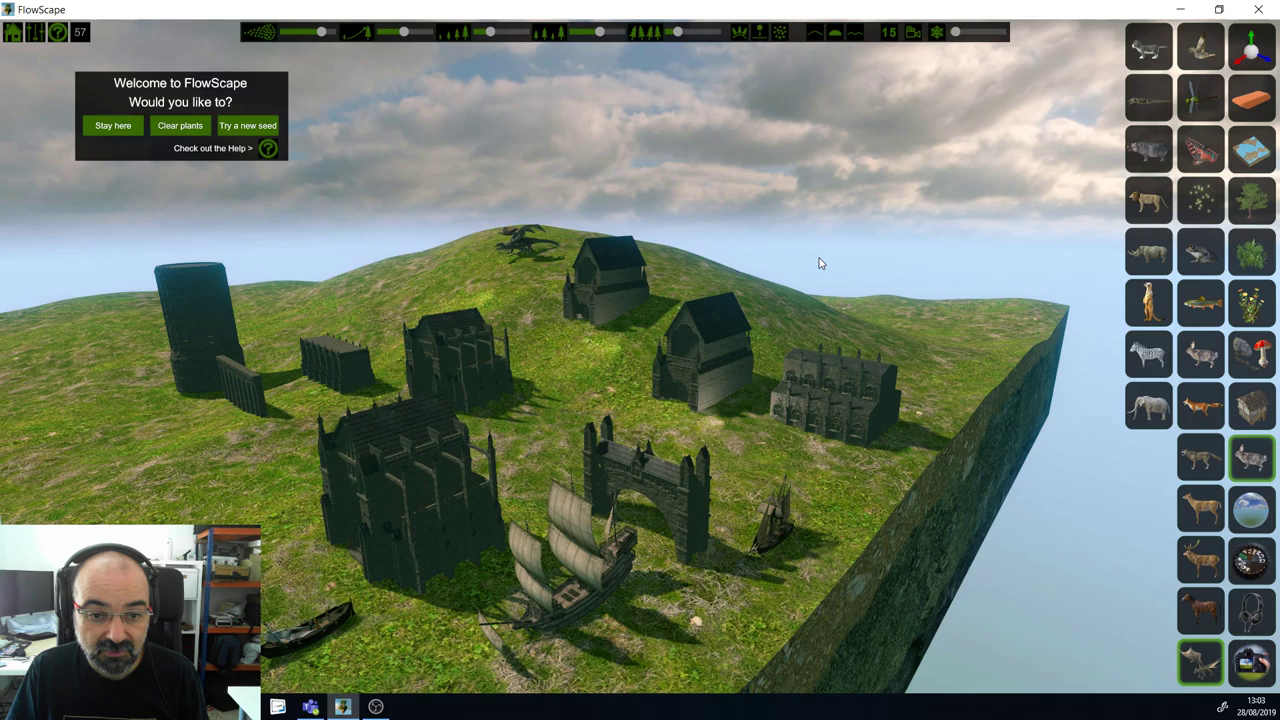
pyautogui.click(444, 271)
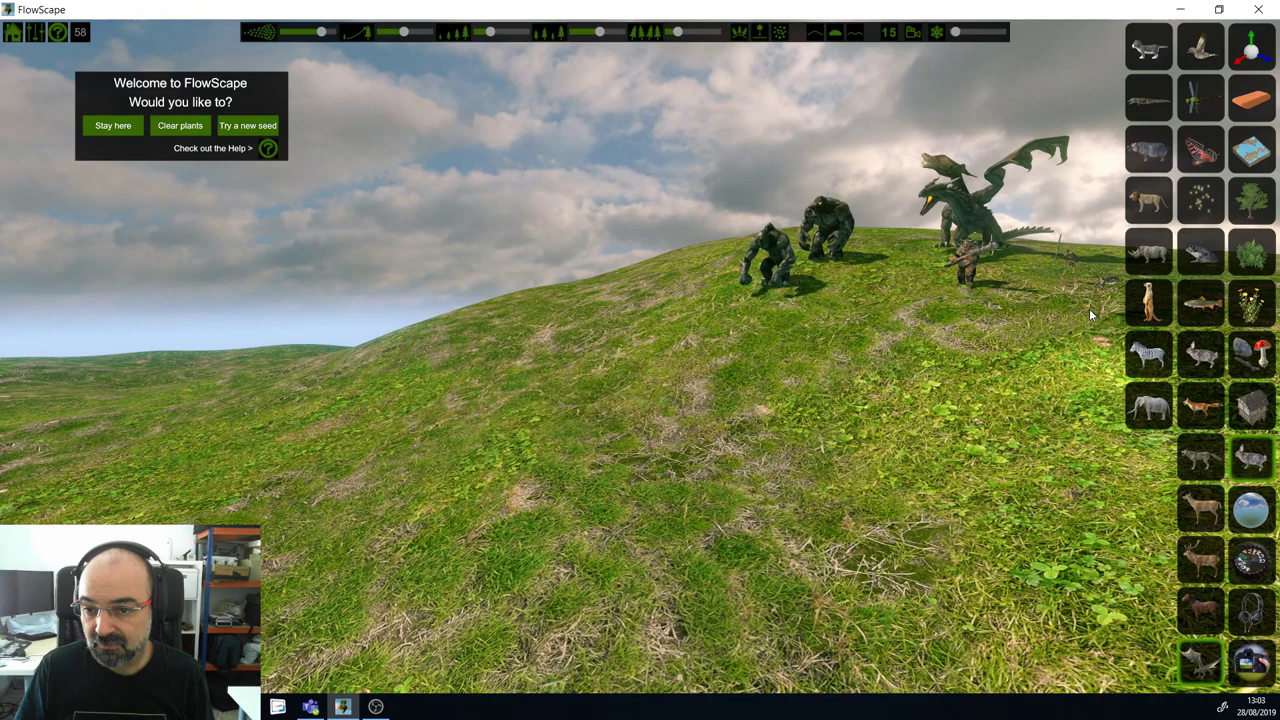
pyautogui.doubleClick(1089, 308)
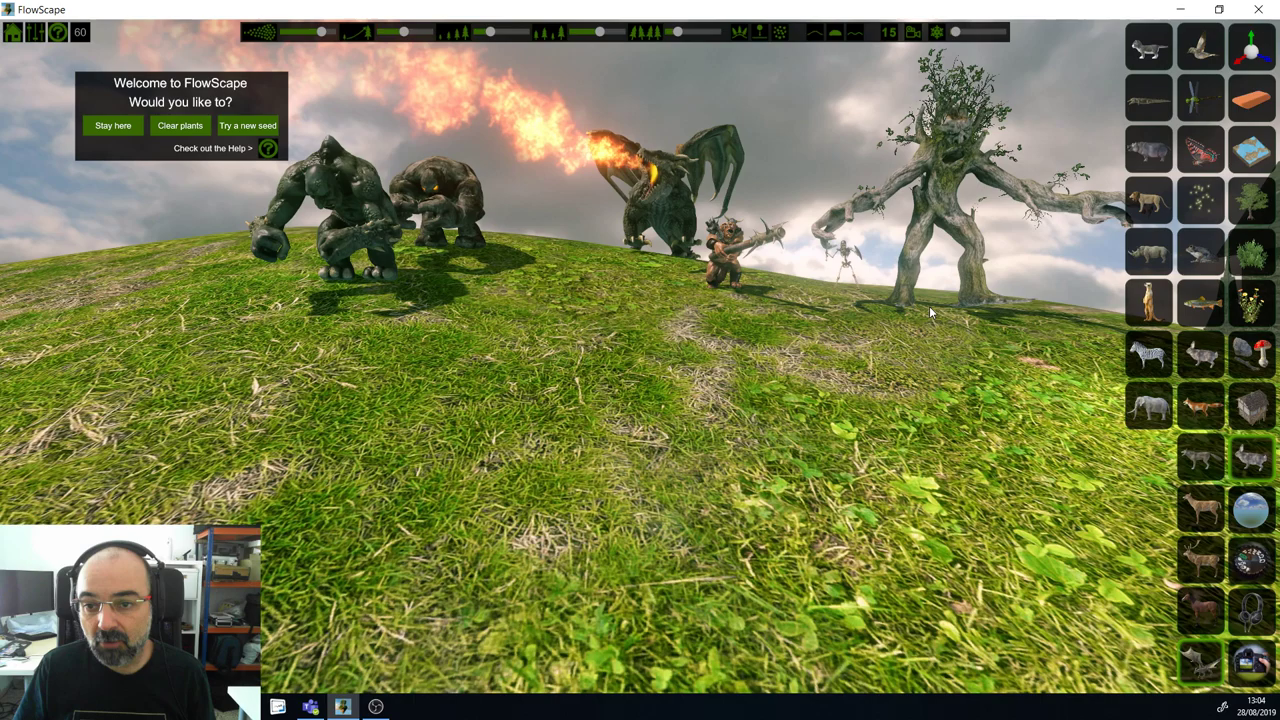
pyautogui.click(545, 396)
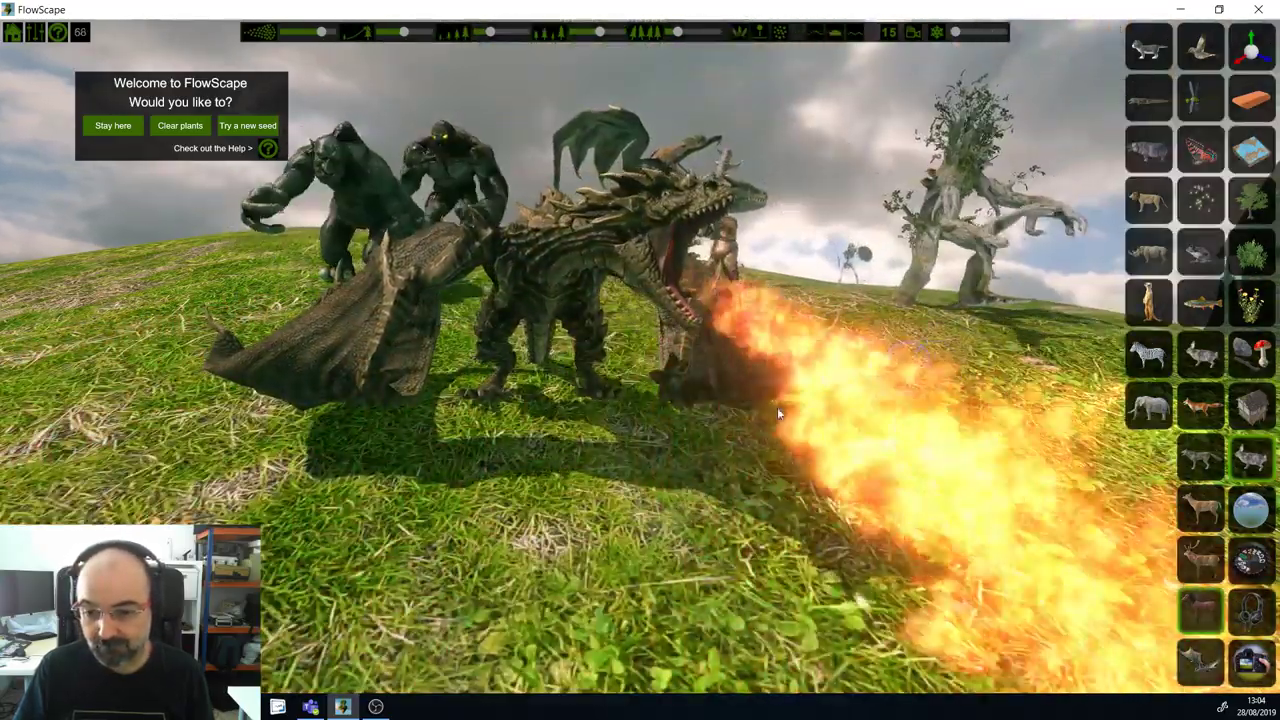
# Step: Add horses, a stag and an elephant on the grass around the fantasy creatures
pyautogui.click(473, 554)
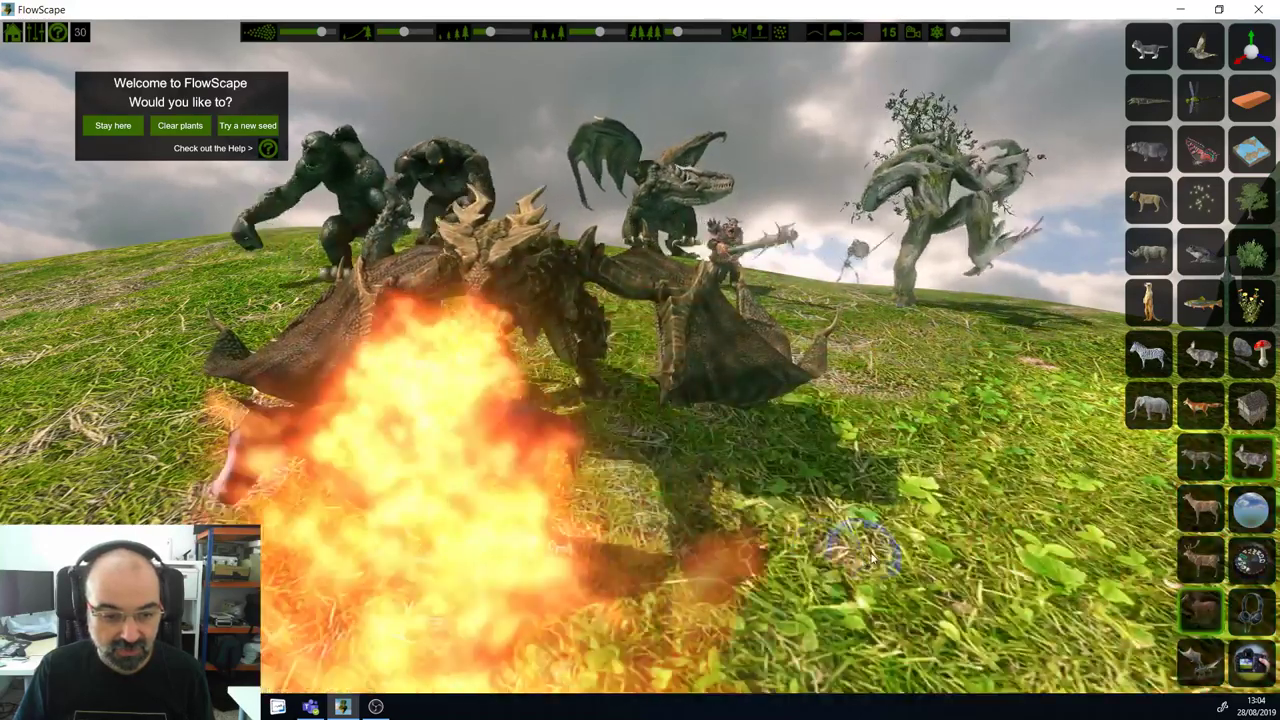
pyautogui.click(955, 478)
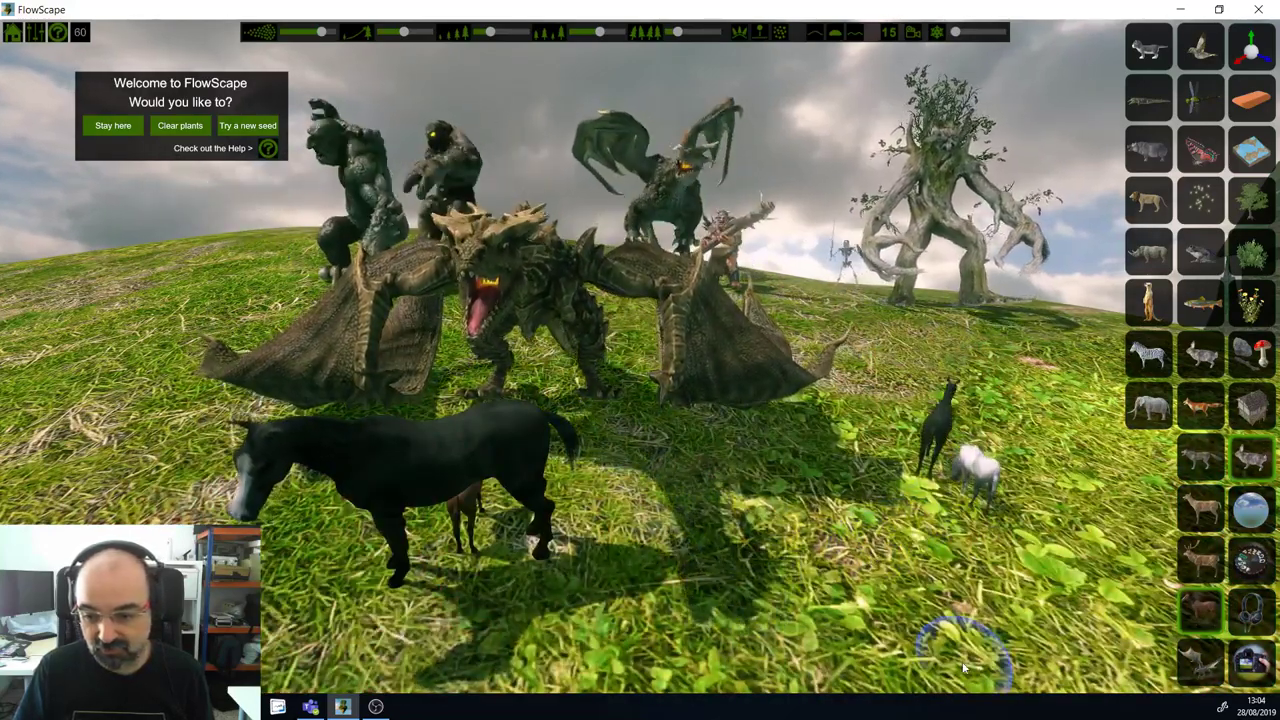
pyautogui.click(985, 562)
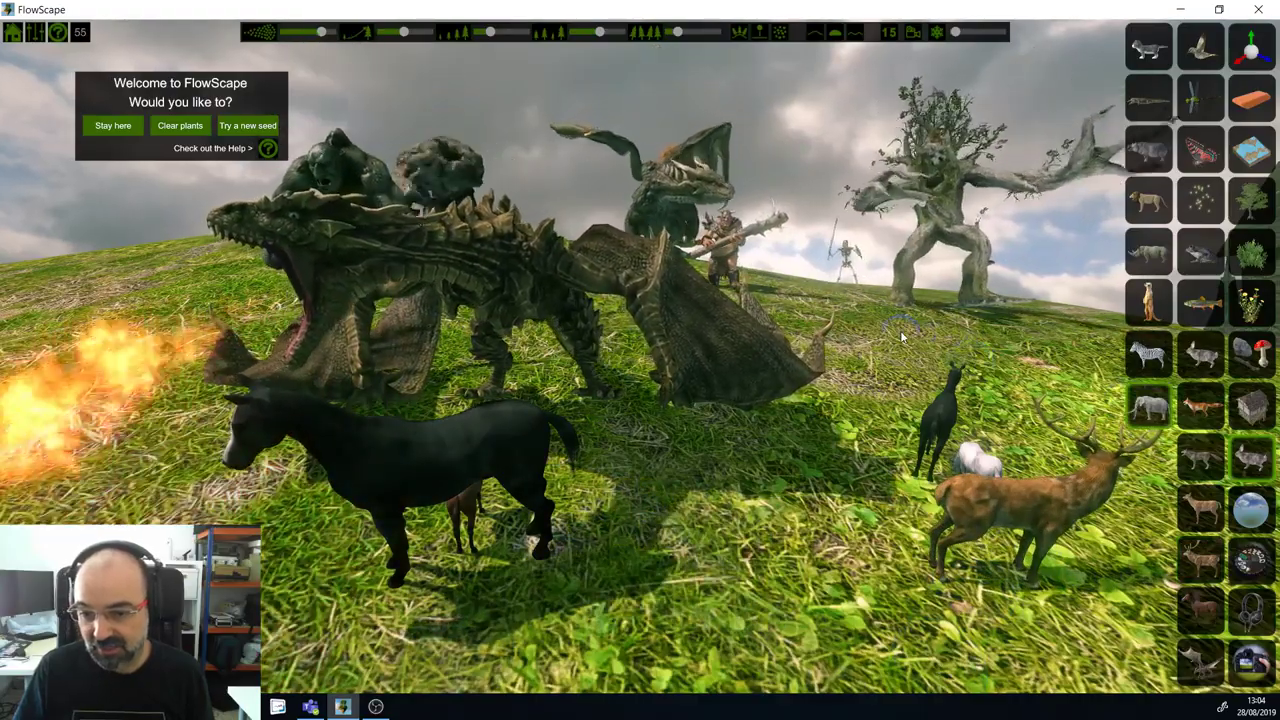
pyautogui.click(900, 330)
pyautogui.click(390, 480)
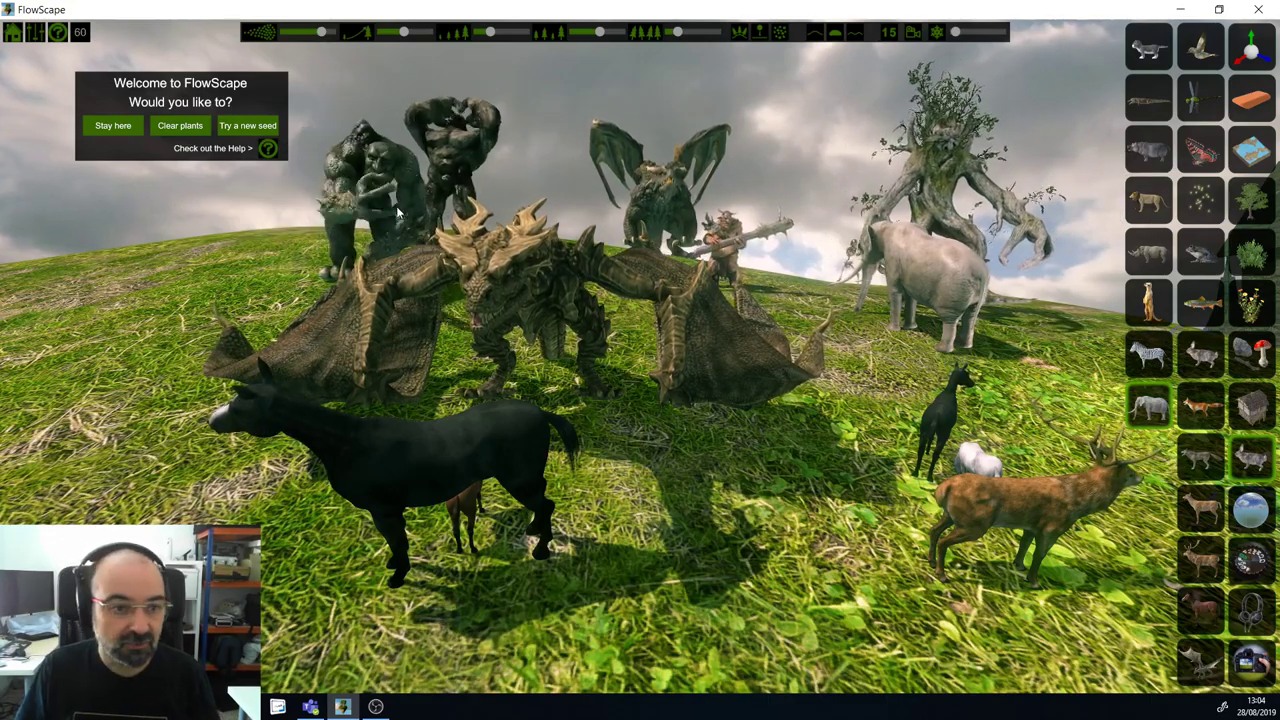
# Step: Generate a landscape from a new seed and inspect its rocky outcrops, trees and zebras from several sides
pyautogui.click(230, 129)
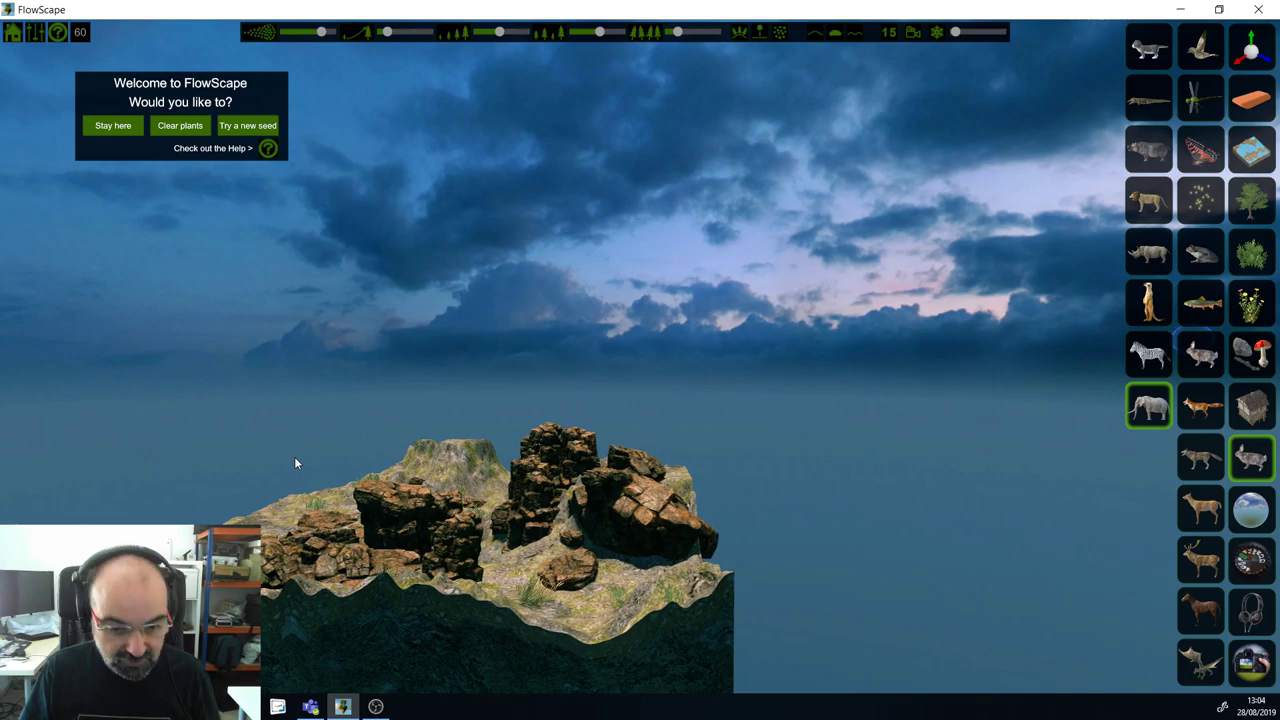
pyautogui.moveTo(397, 558); pyautogui.dragTo(408, 582, button='right')
pyautogui.press('a')
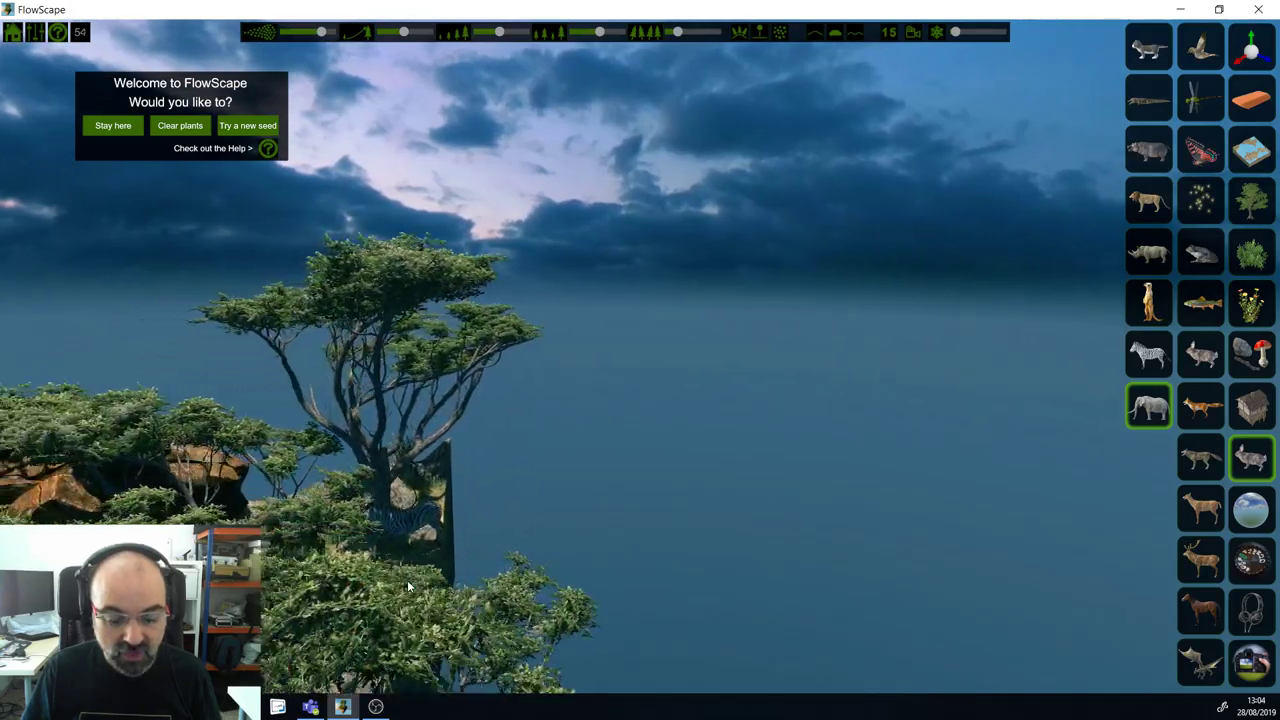
pyautogui.press('w')
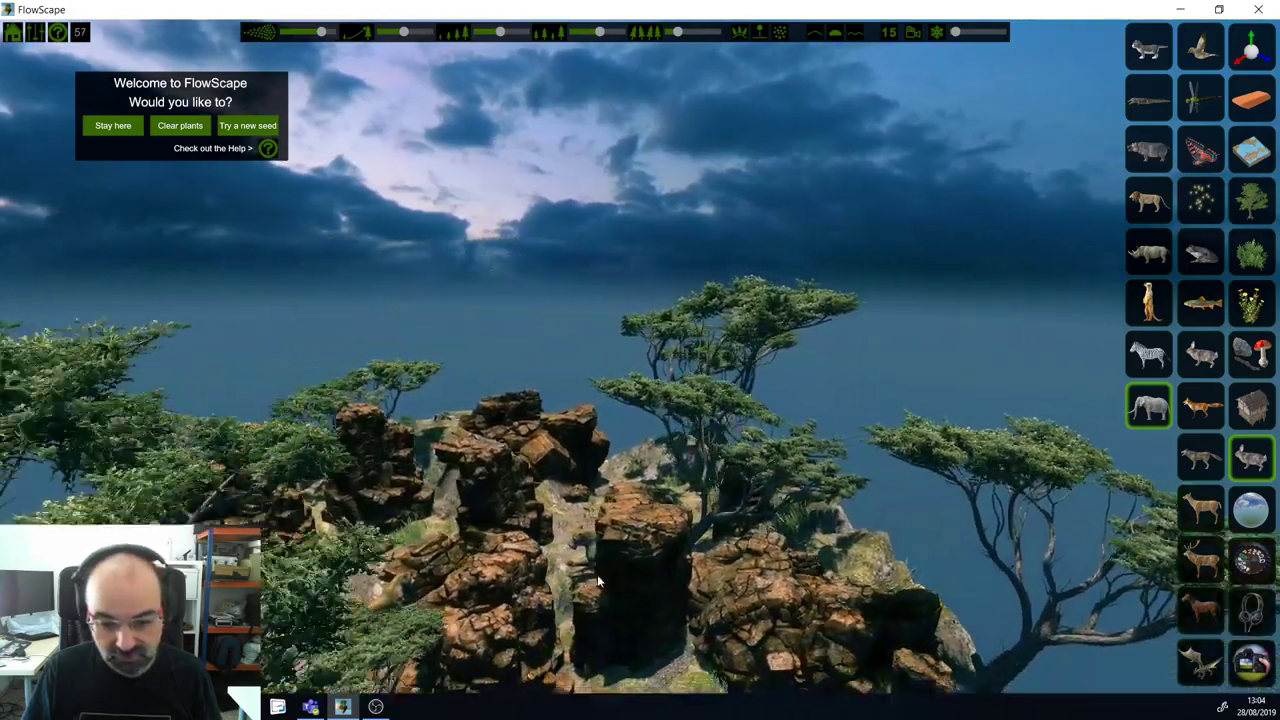
pyautogui.press('a')
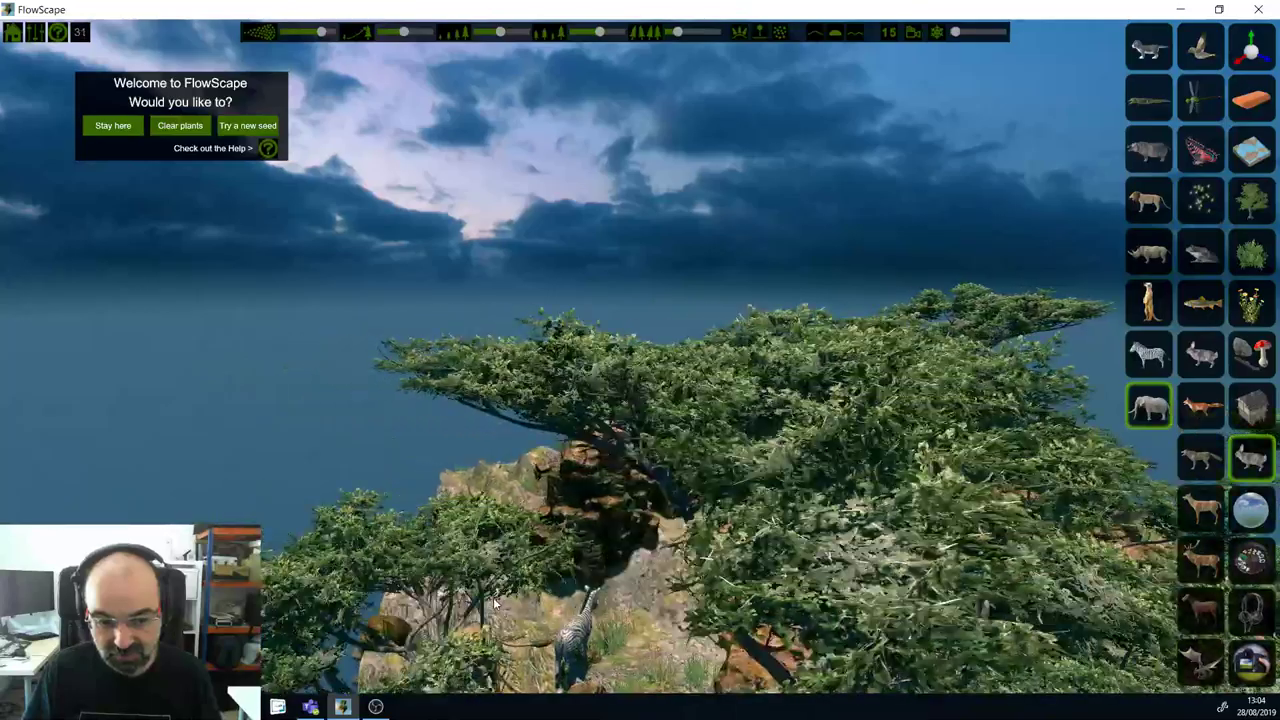
pyautogui.moveTo(613, 647); pyautogui.dragTo(910, 568, button='right')
pyautogui.press('a')
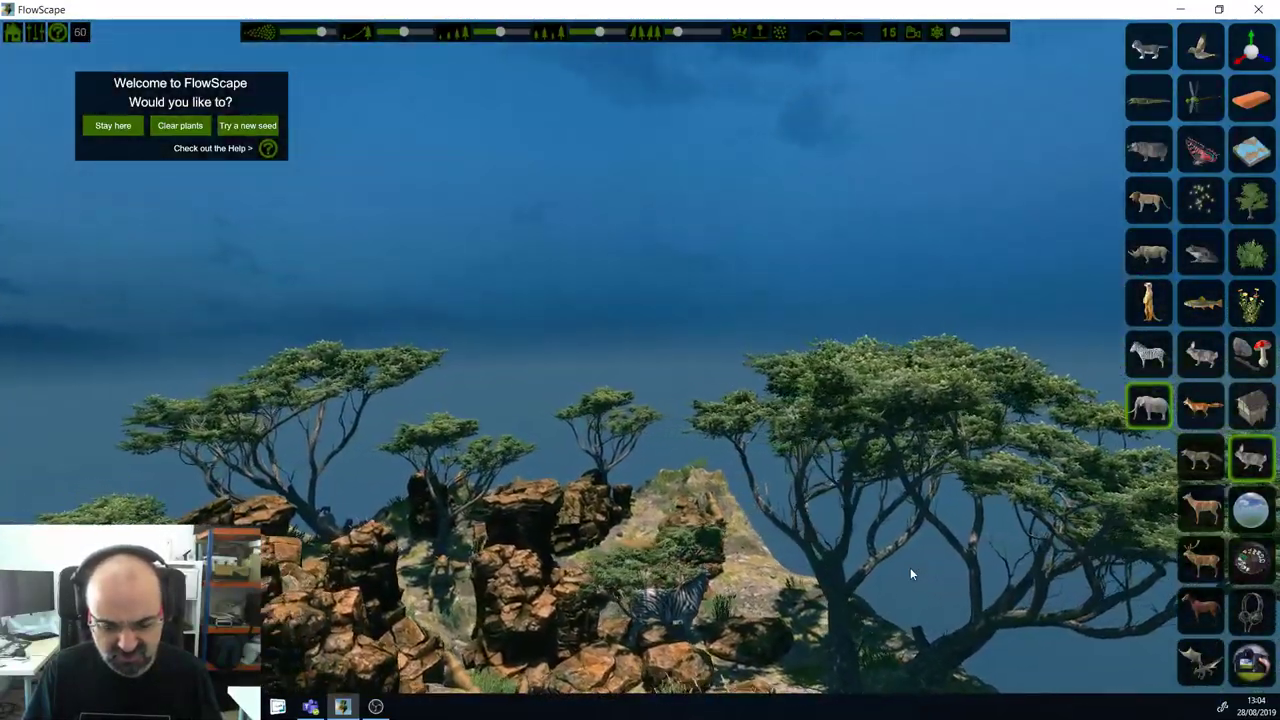
pyautogui.press('e')
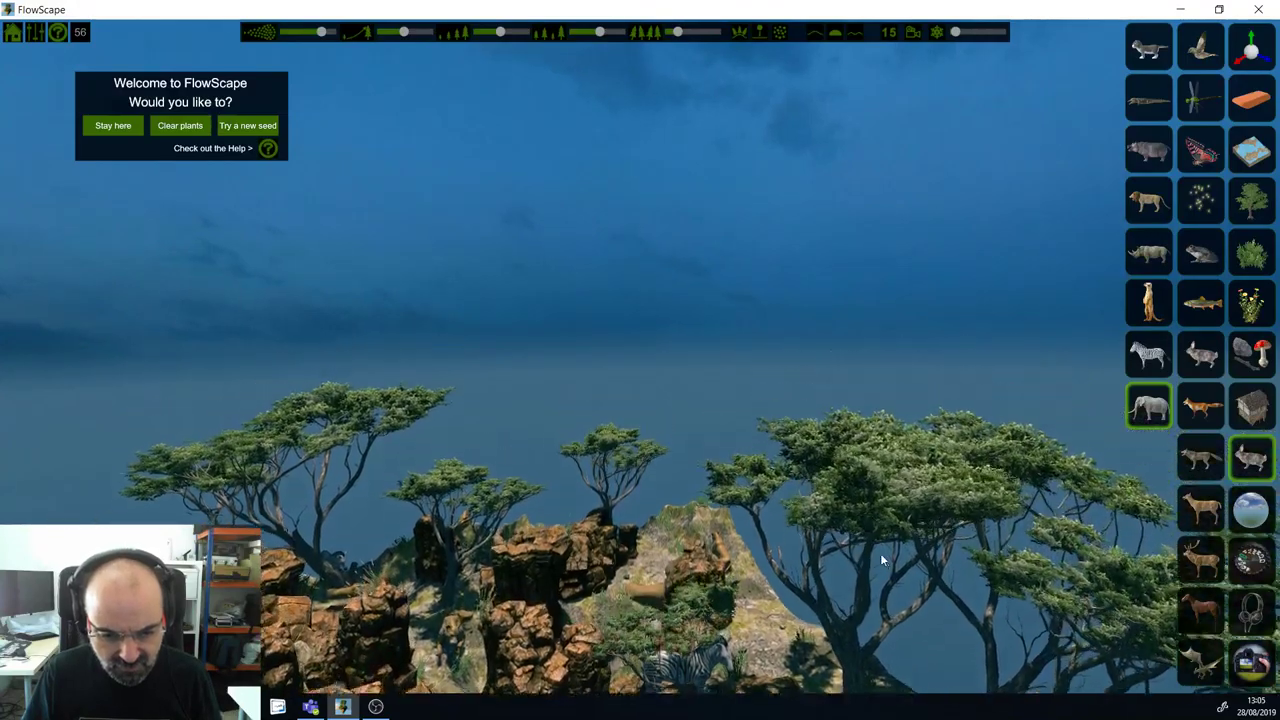
pyautogui.press('q')
pyautogui.press('s')
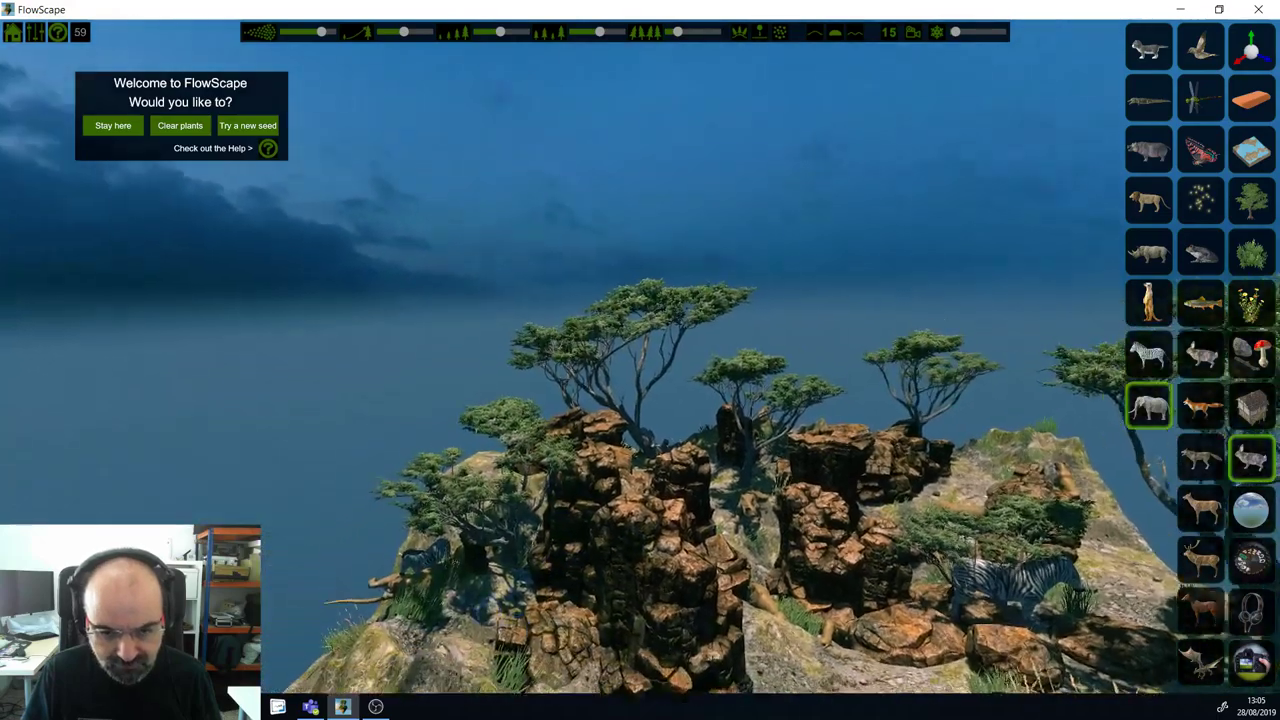
pyautogui.press('w')
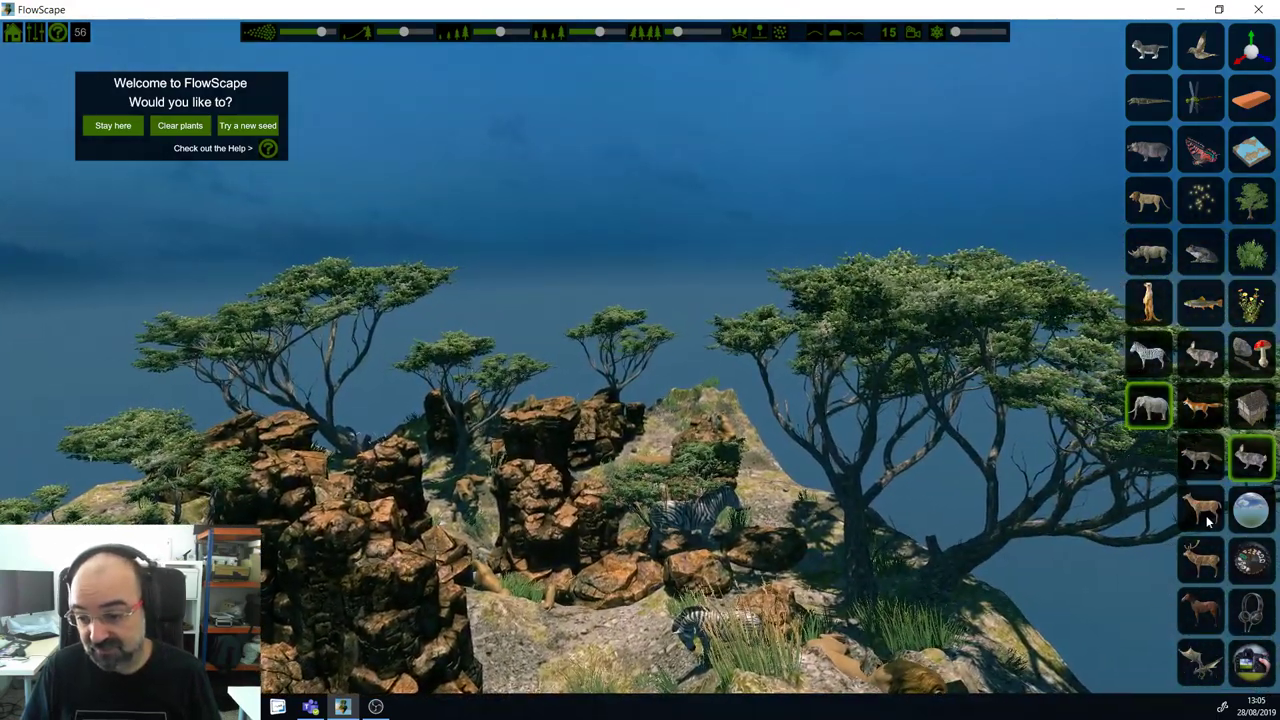
# Step: Set the sky to the pink-tinted desert mountain backdrop and view it from ground level behind the zebras
pyautogui.click(1252, 510)
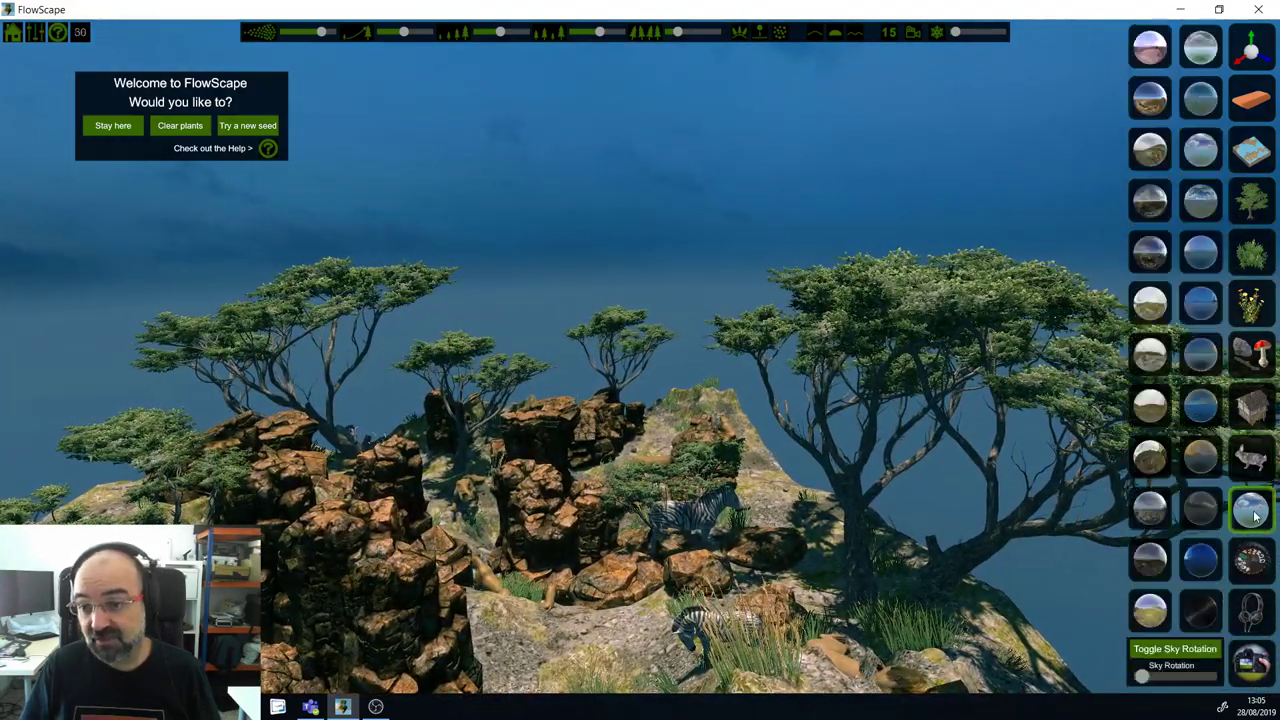
pyautogui.click(1152, 50)
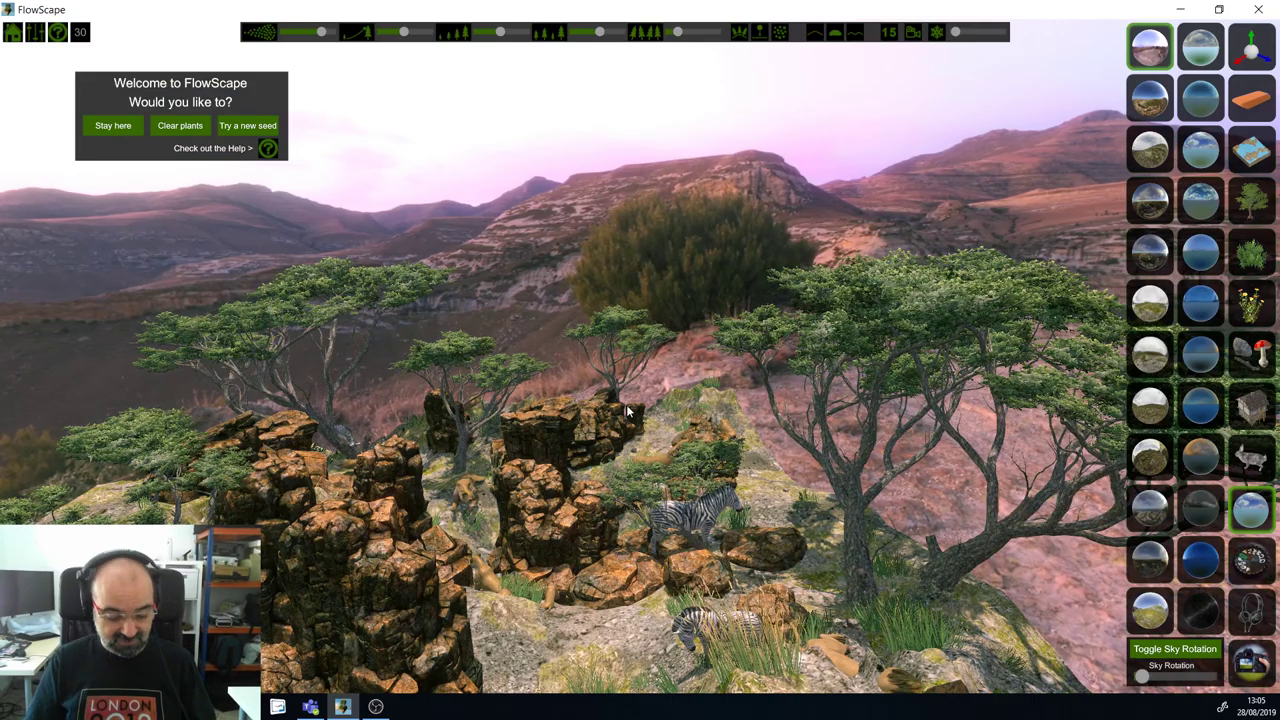
pyautogui.moveTo(626, 404); pyautogui.dragTo(694, 336, button='right')
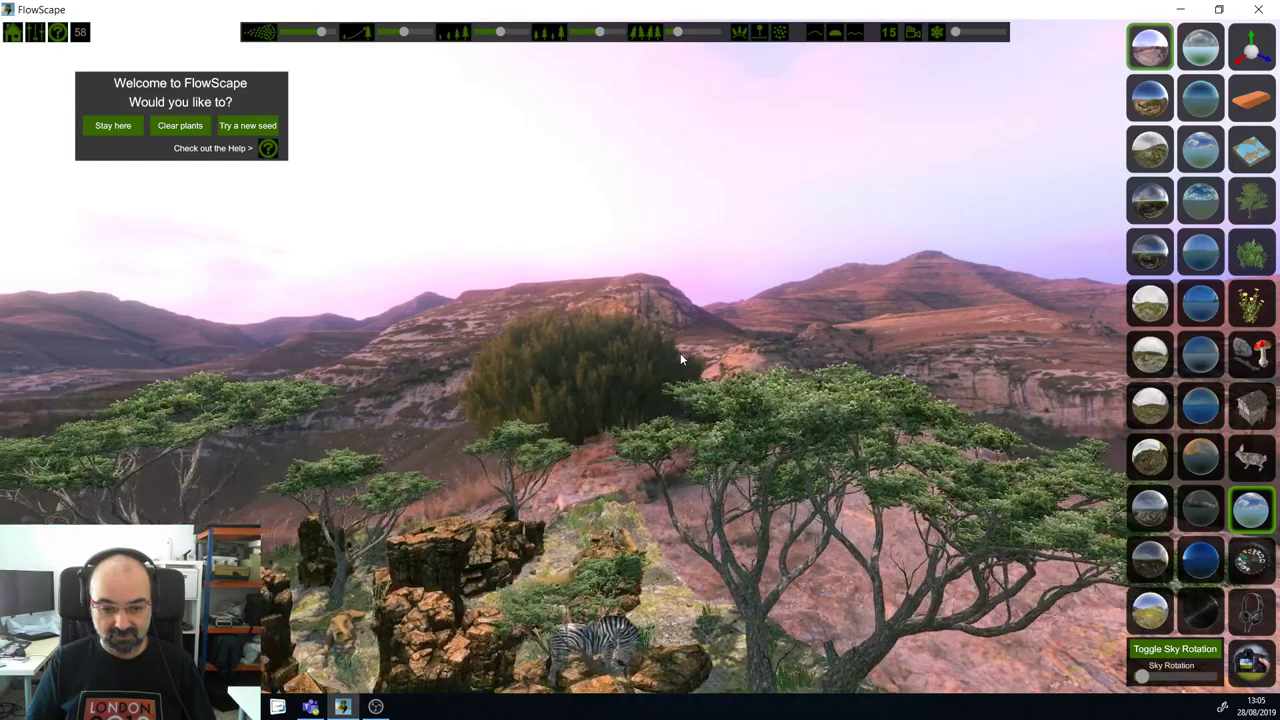
pyautogui.press('e')
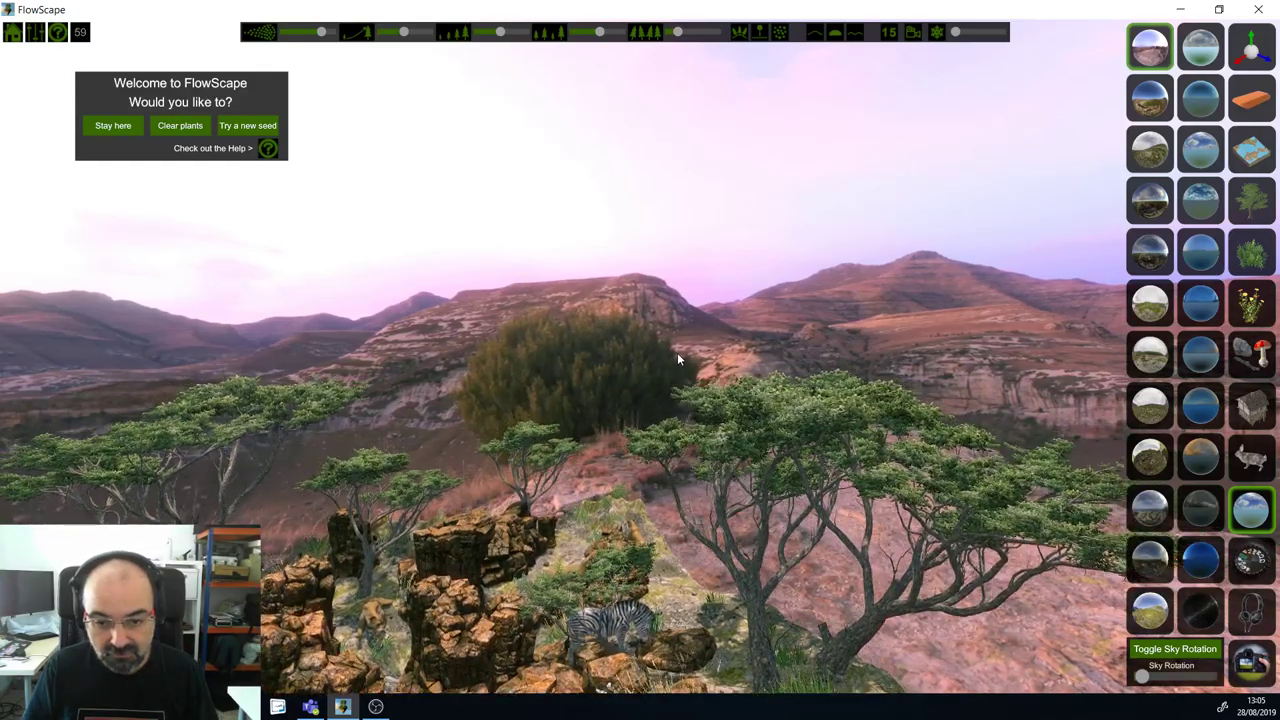
pyautogui.press('q')
pyautogui.press('w')
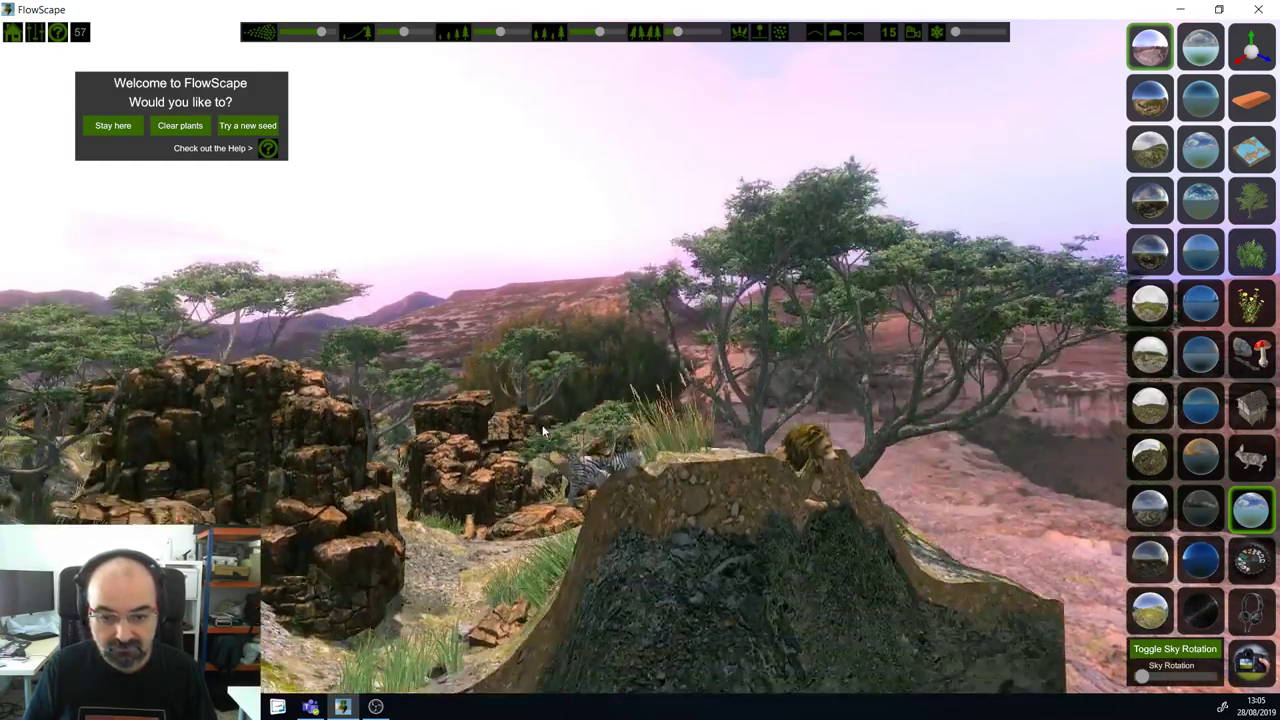
pyautogui.press('q')
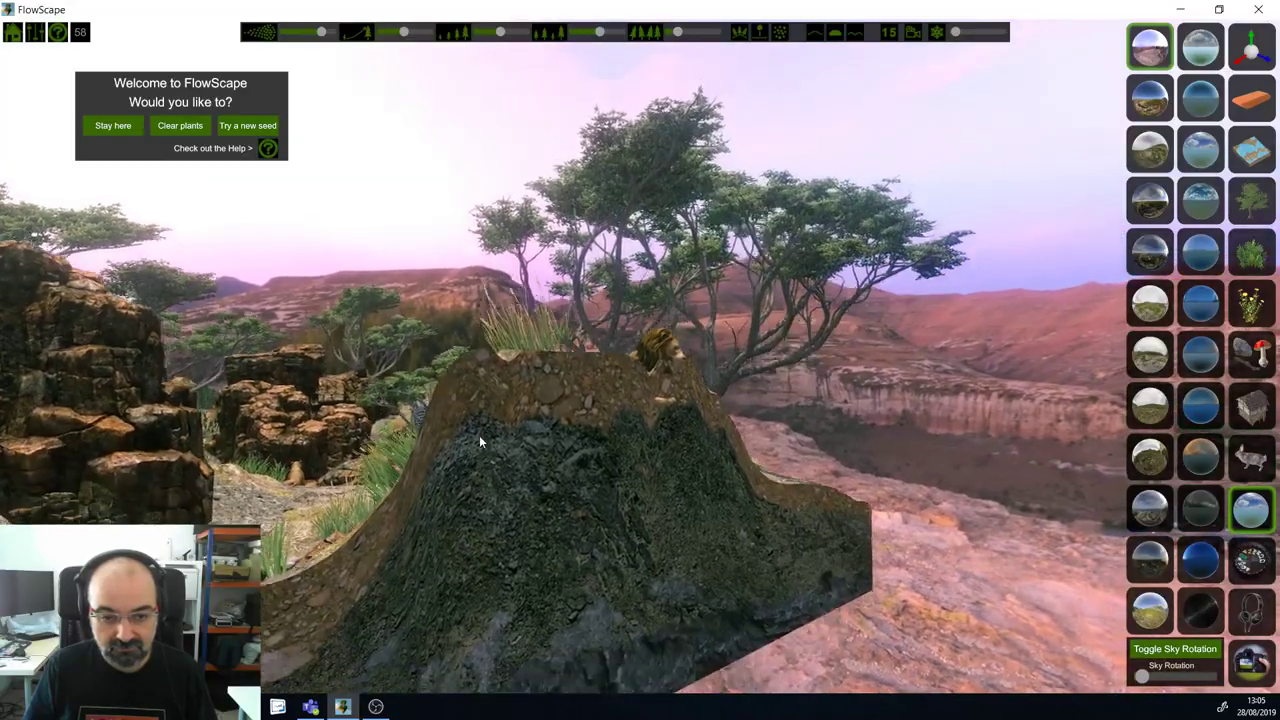
pyautogui.press('a')
pyautogui.press('w')
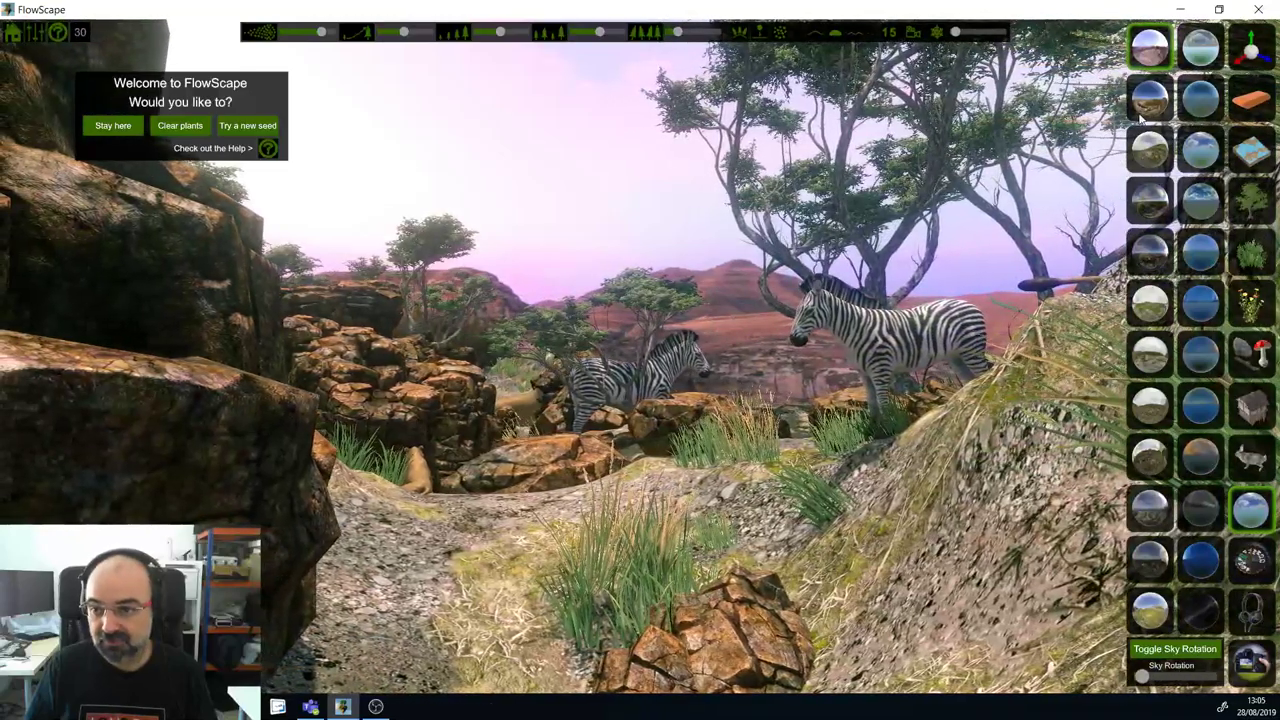
# Step: Try blue-sky, overcast, low-sun, lakeside and rocky hillside backdrops behind the zebras, ending on the snow-streaked mountain
pyautogui.click(1150, 100)
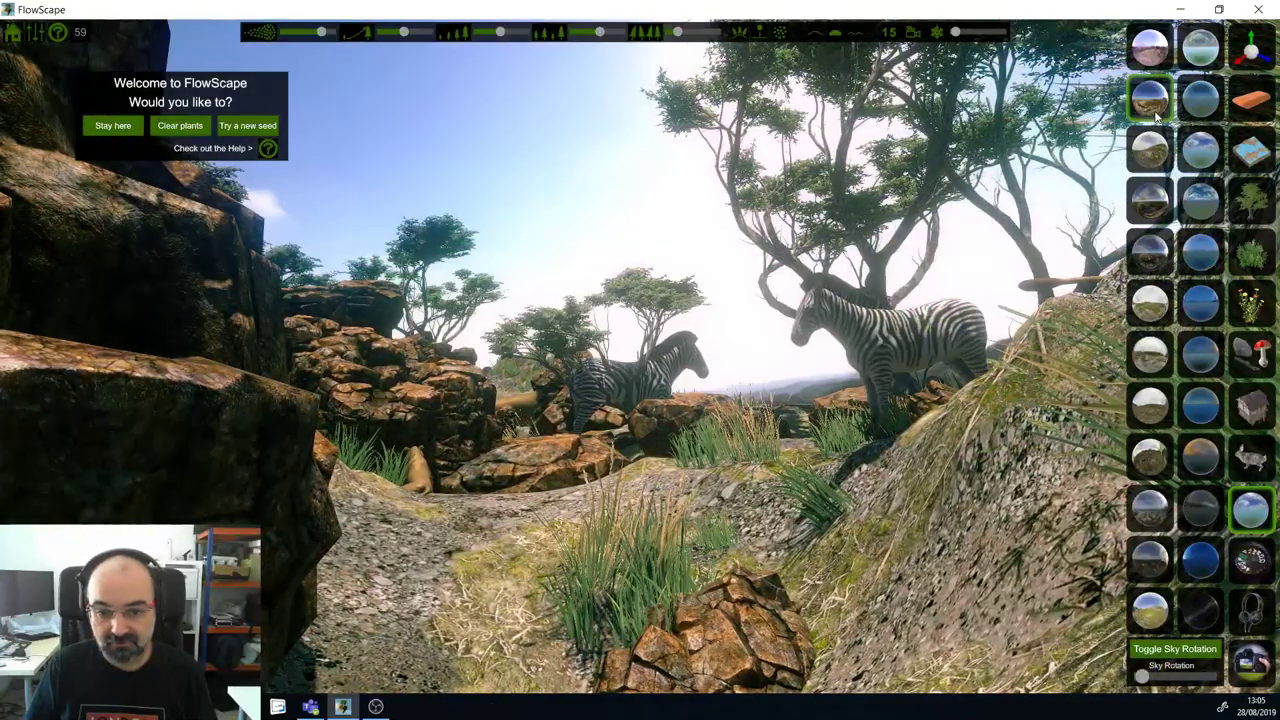
pyautogui.click(1204, 50)
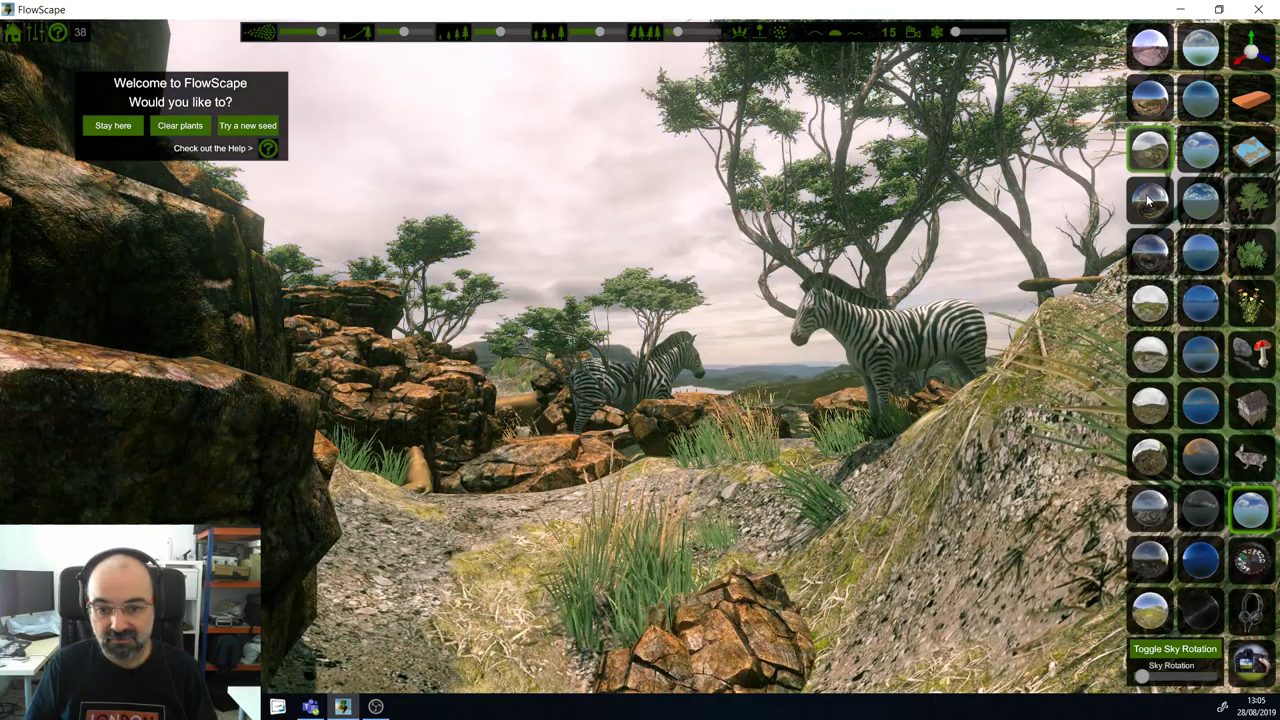
pyautogui.click(1149, 200)
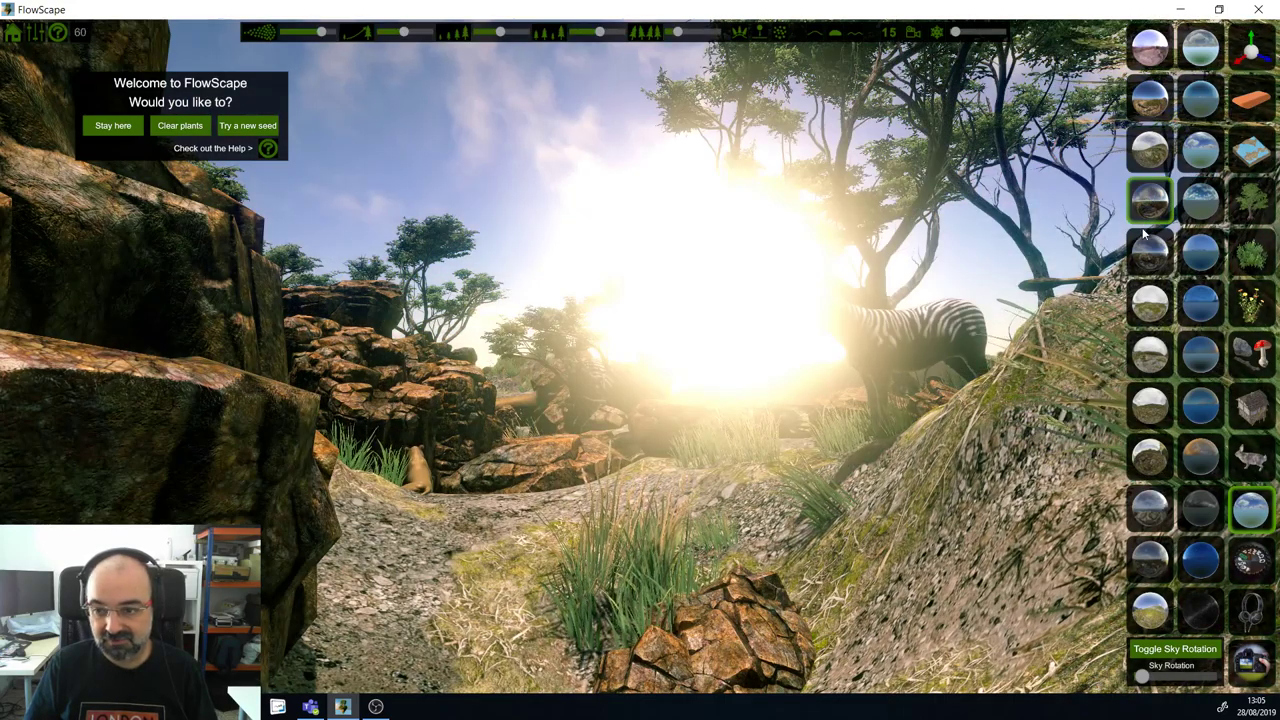
pyautogui.click(1152, 258)
pyautogui.click(1152, 302)
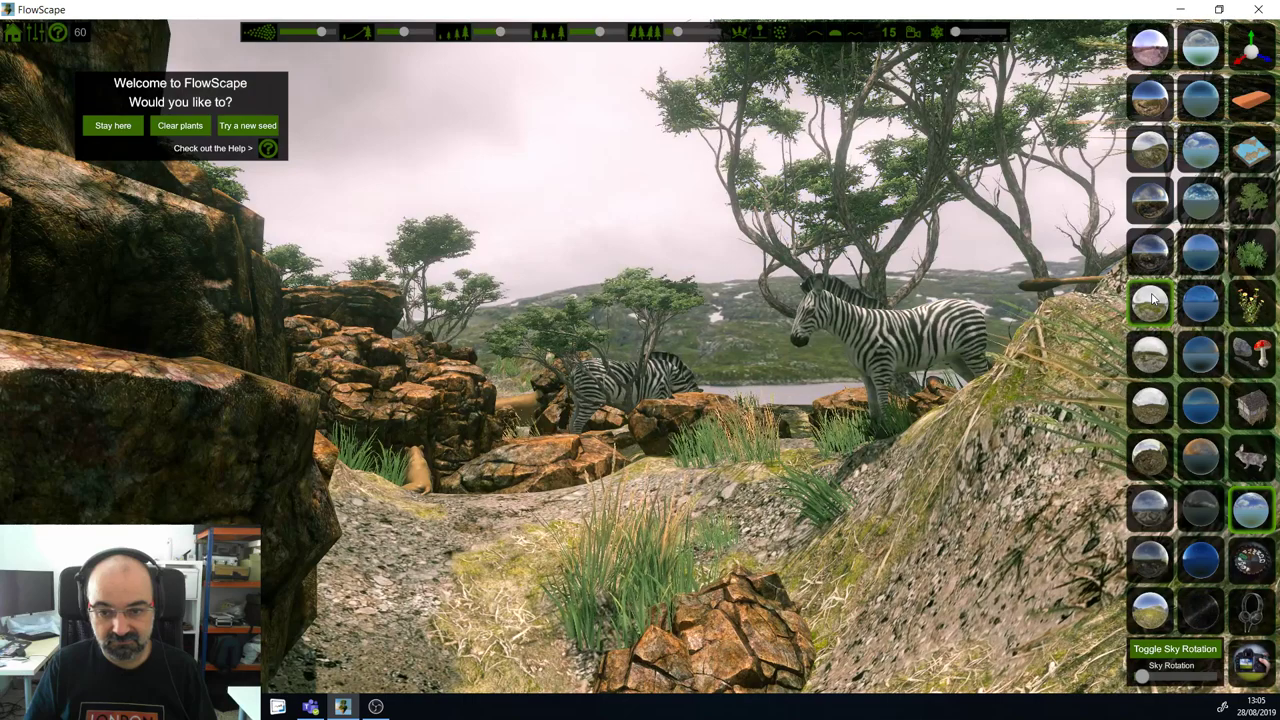
pyautogui.click(1152, 354)
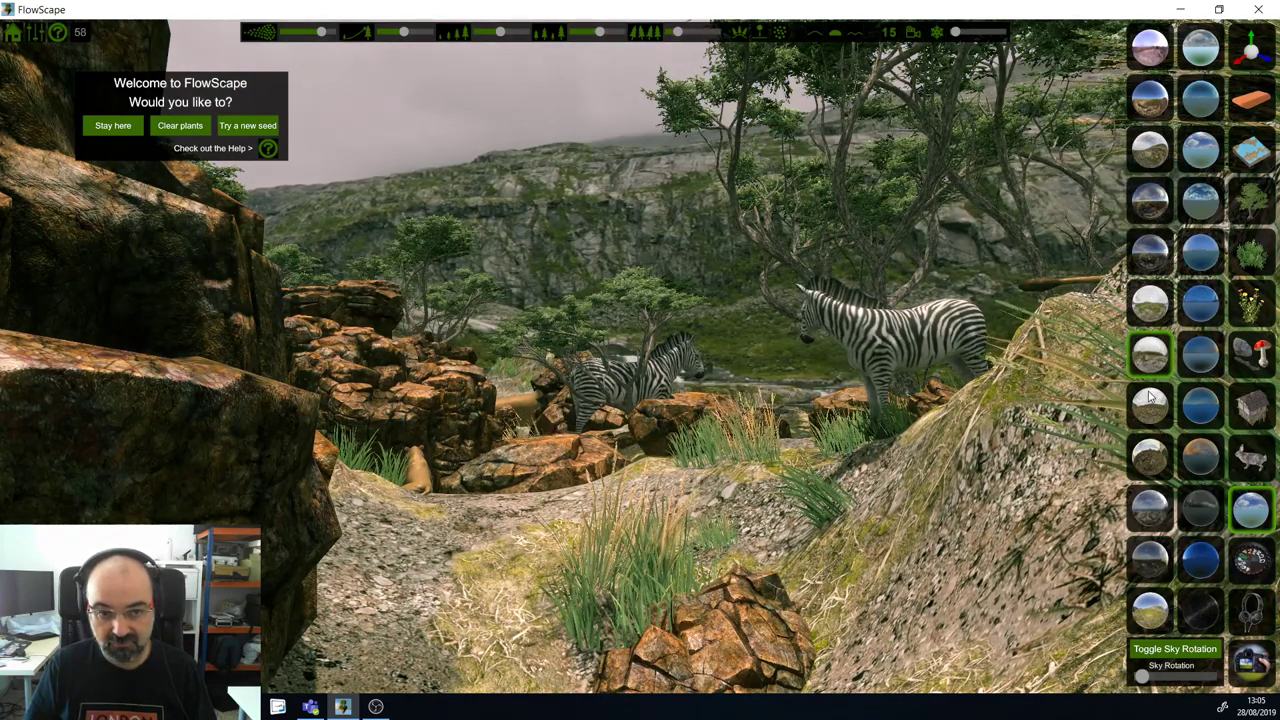
pyautogui.click(1150, 400)
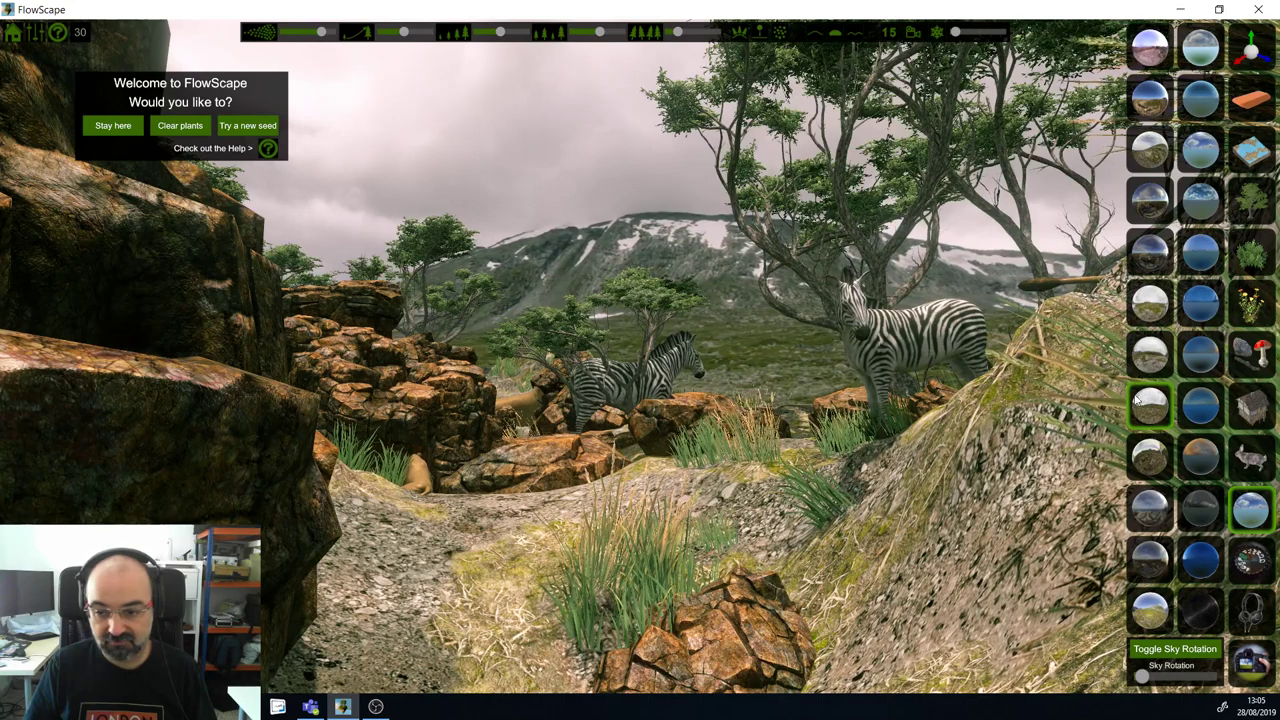
# Step: Try the dark mountain backdrop with a slightly shifted sun direction, ending on the cloudy blue-sky backdrop behind the zebras
pyautogui.click(1150, 456)
pyautogui.click(1150, 610)
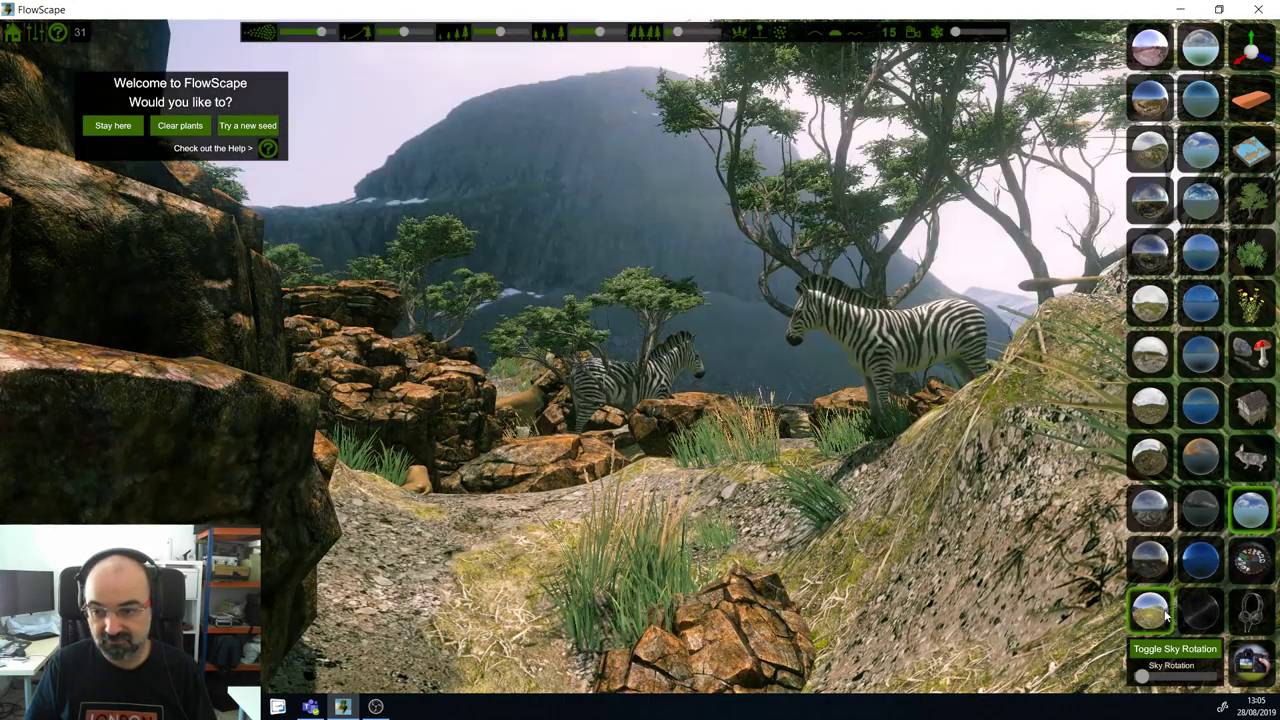
pyautogui.click(1265, 564)
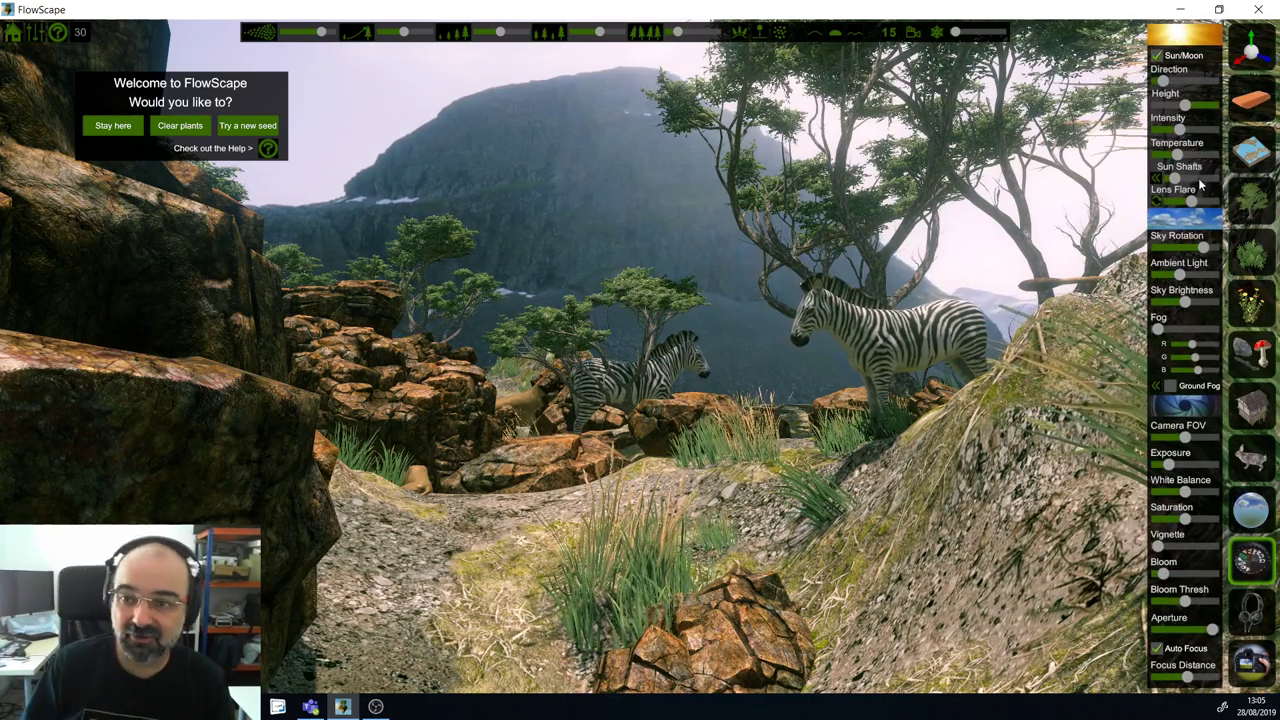
pyautogui.moveTo(1192, 80)
pyautogui.mouseDown()
pyautogui.moveTo(1207, 80)
pyautogui.moveTo(1153, 86)
pyautogui.moveTo(1218, 84)
pyautogui.mouseUp()
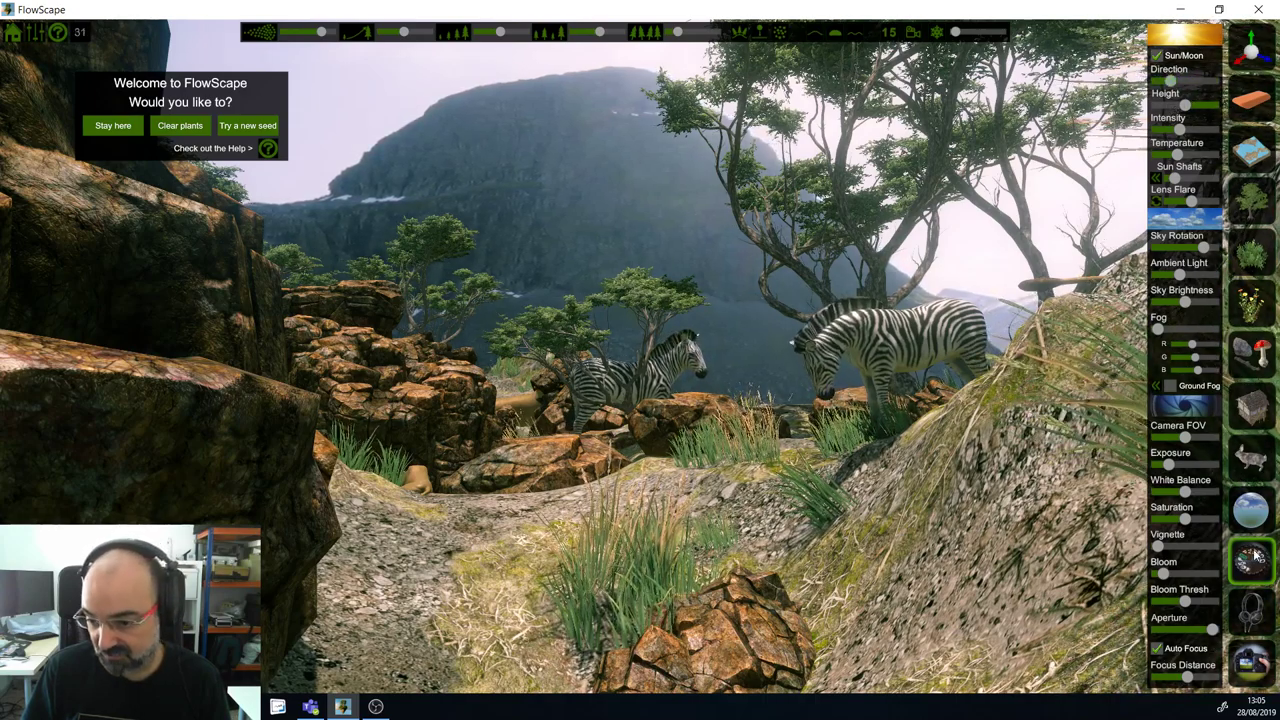
pyautogui.click(1250, 512)
pyautogui.click(1200, 47)
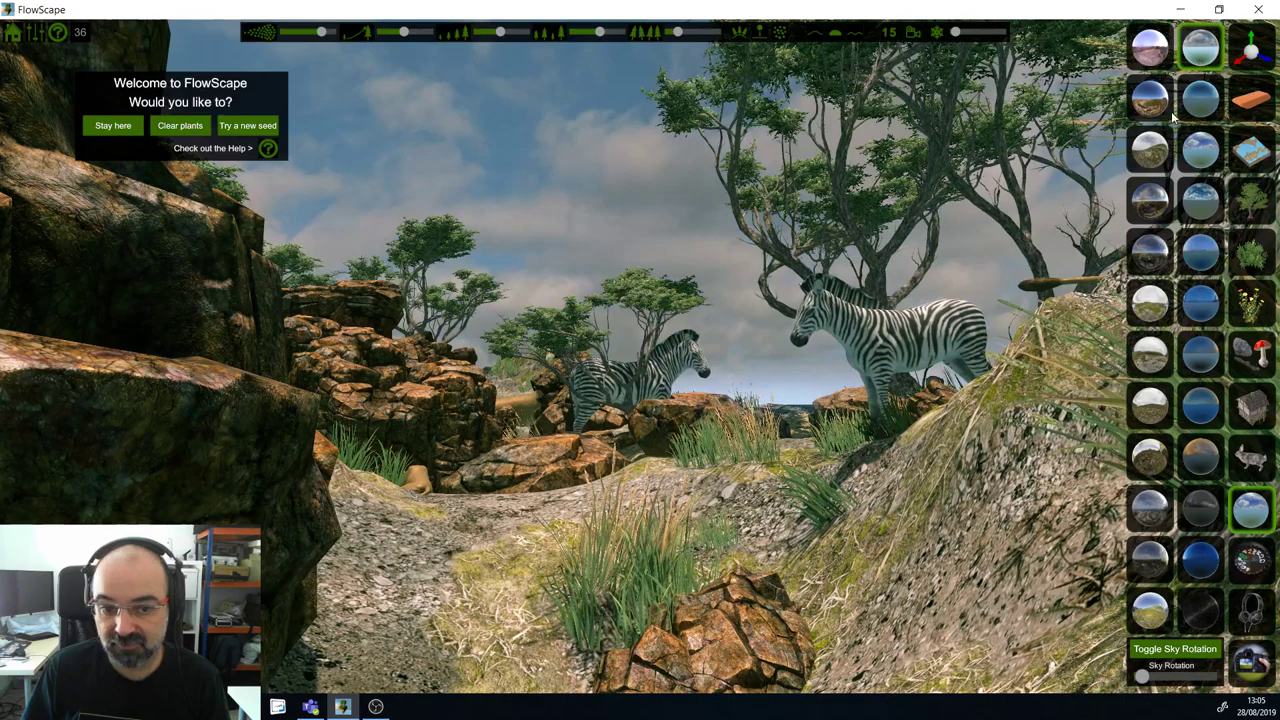
# Step: Lower the sun and swing it behind the tree above the zebra, strengthening its intensity, temperature and sun shafts
pyautogui.click(1254, 563)
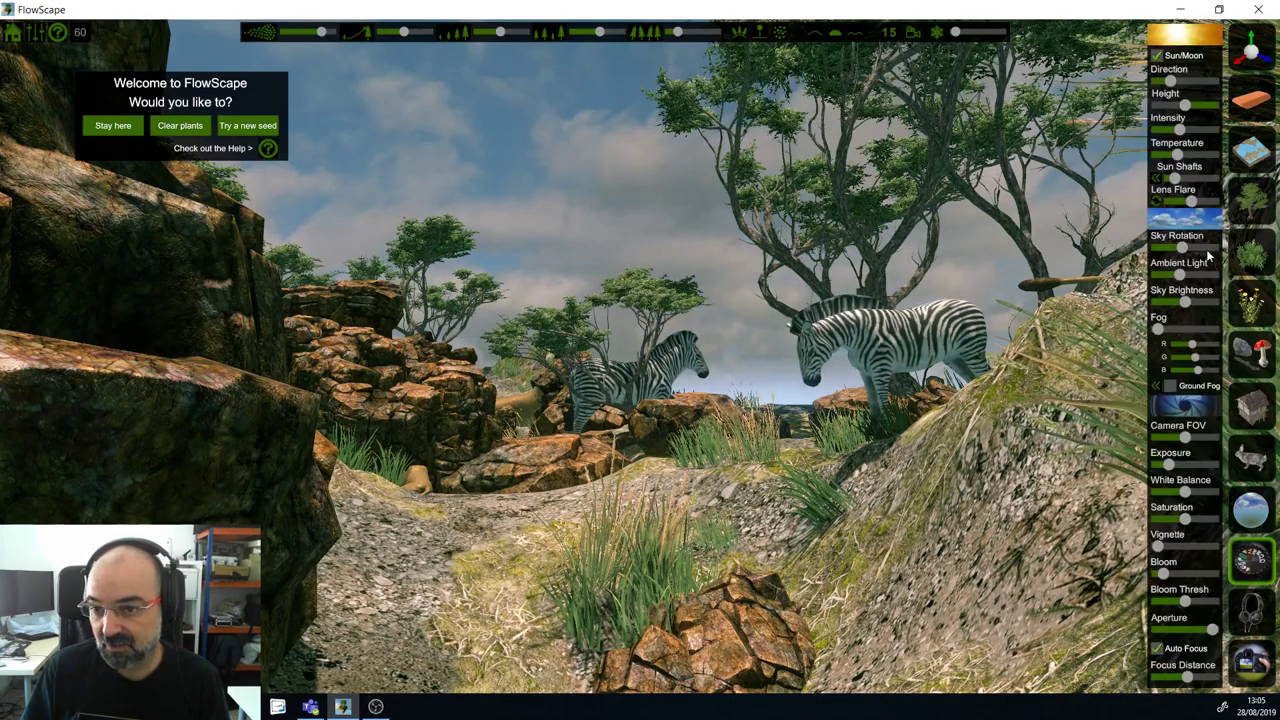
pyautogui.click(1183, 57)
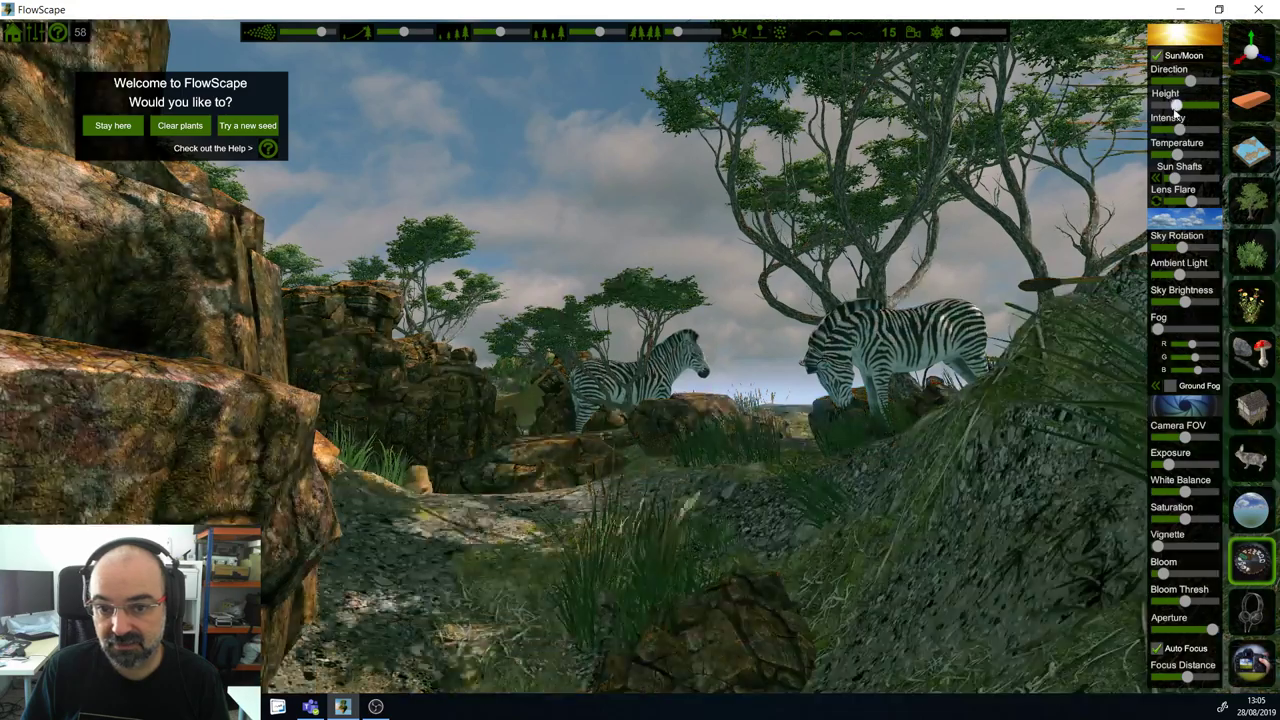
pyautogui.moveTo(1175, 105); pyautogui.dragTo(1180, 178)
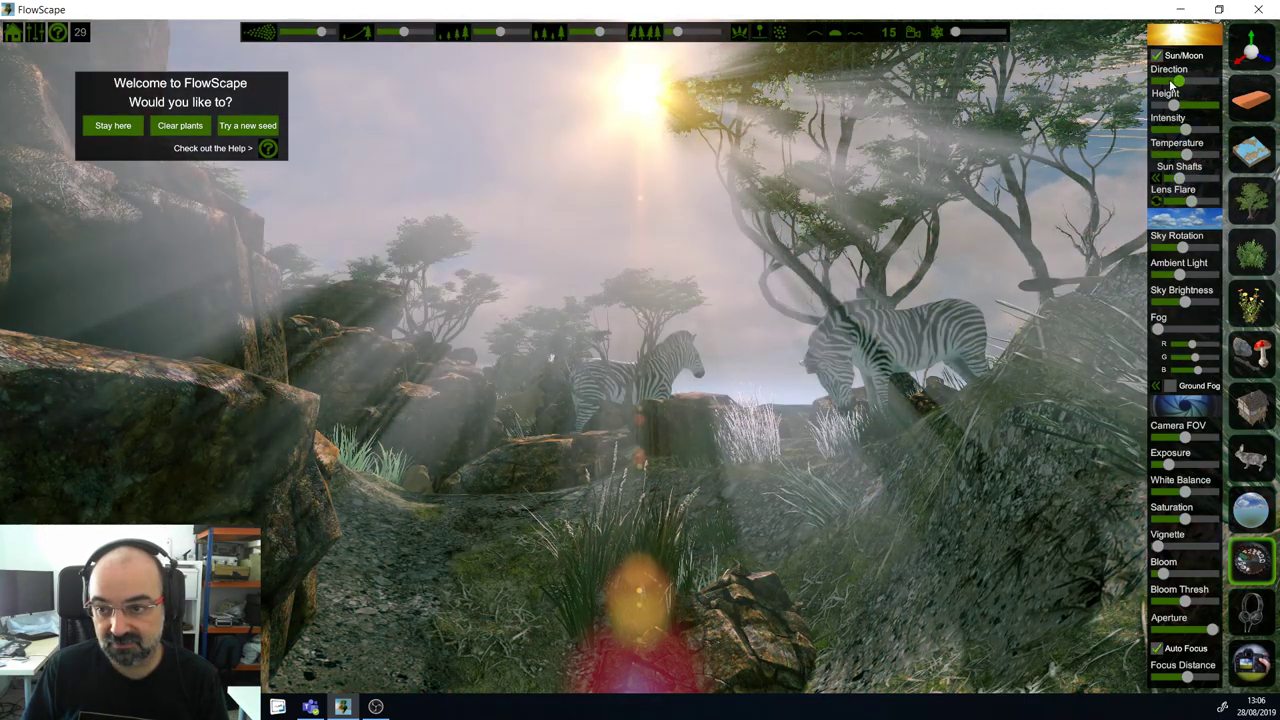
pyautogui.moveTo(1178, 85)
pyautogui.mouseDown()
pyautogui.moveTo(1194, 84)
pyautogui.moveTo(1181, 93)
pyautogui.mouseUp()
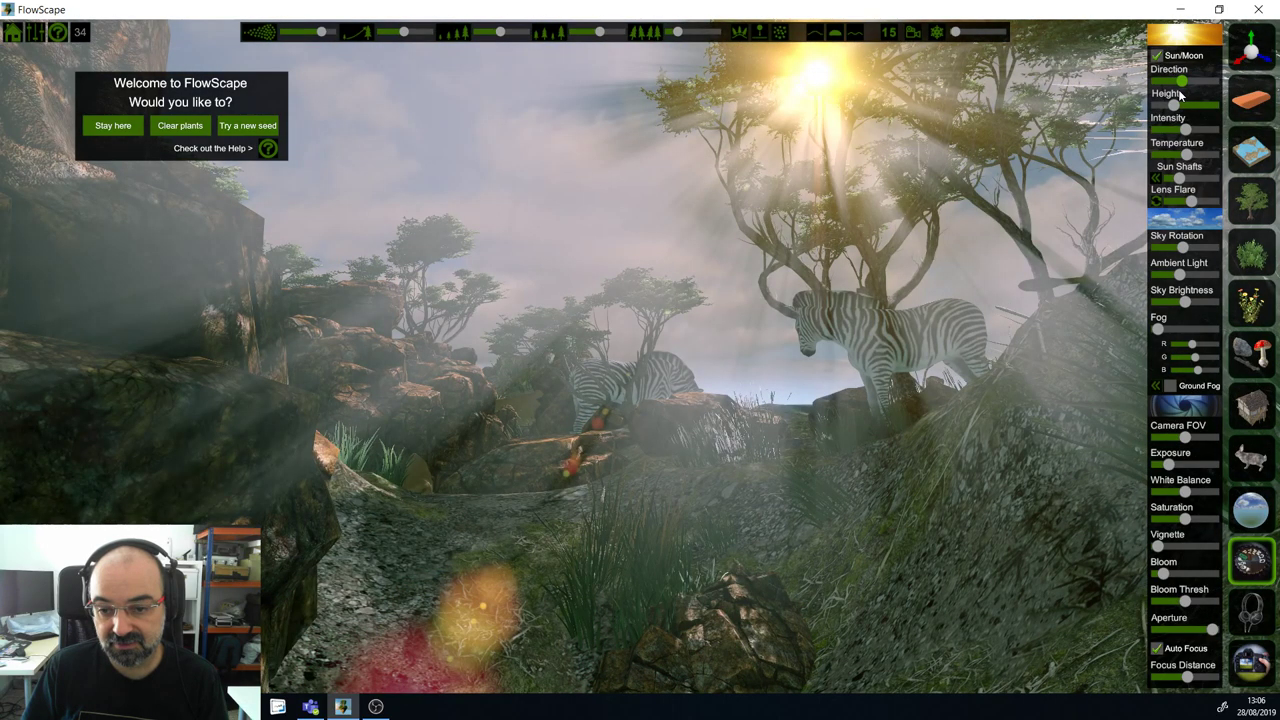
pyautogui.moveTo(1179, 178); pyautogui.dragTo(1182, 250)
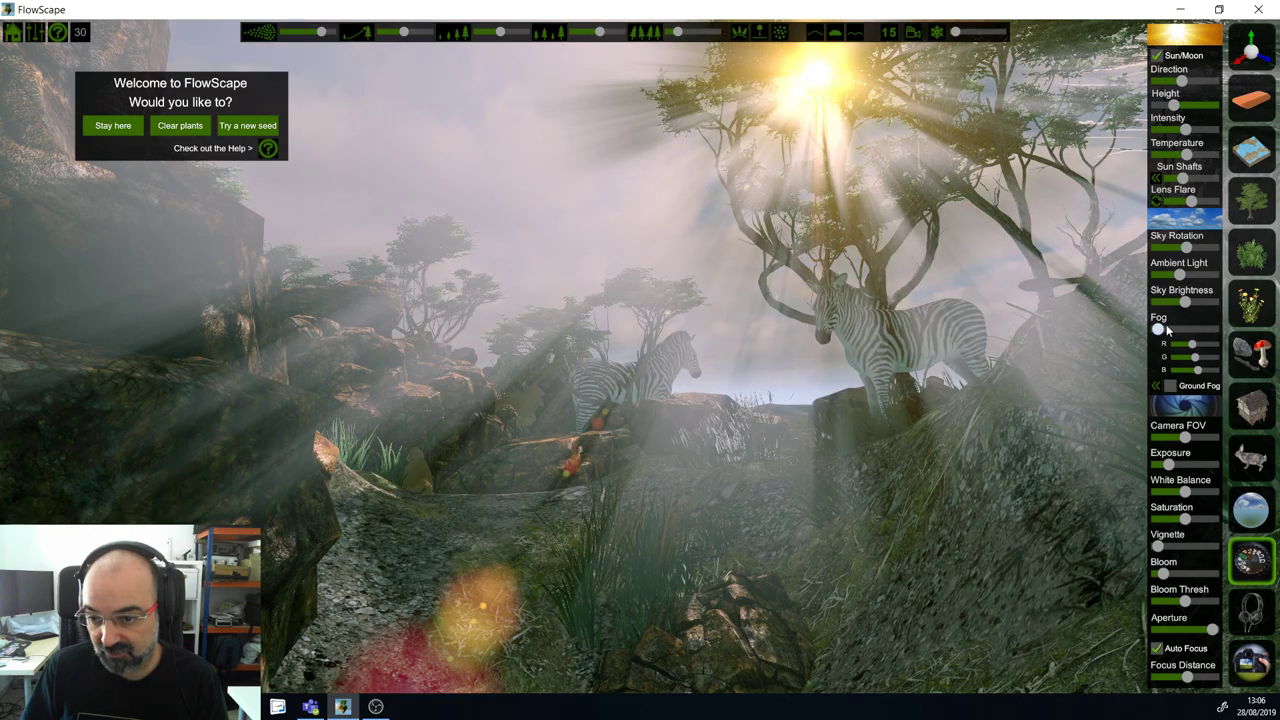
# Step: Increase the fog, enable Ground Fog and turn the sun's direction away from the tree so the light comes from behind the rocks
pyautogui.moveTo(1166, 330); pyautogui.dragTo(1174, 330)
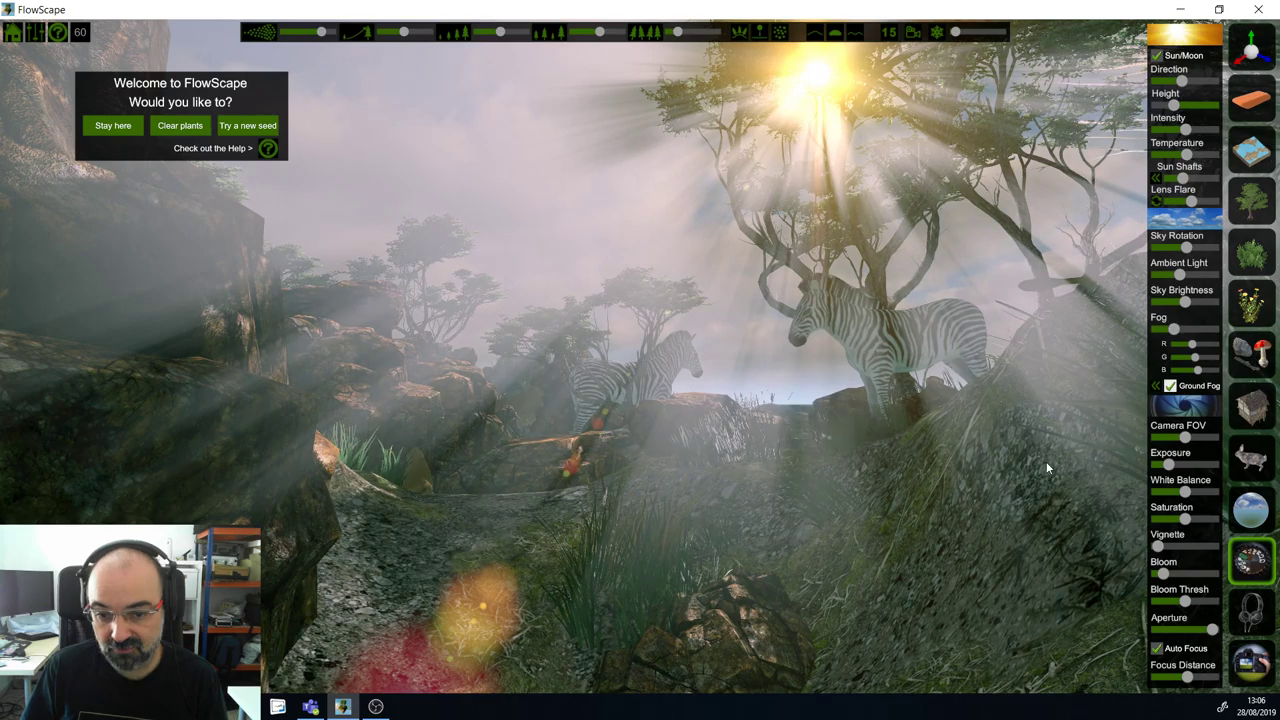
pyautogui.moveTo(1184, 80); pyautogui.dragTo(1170, 84)
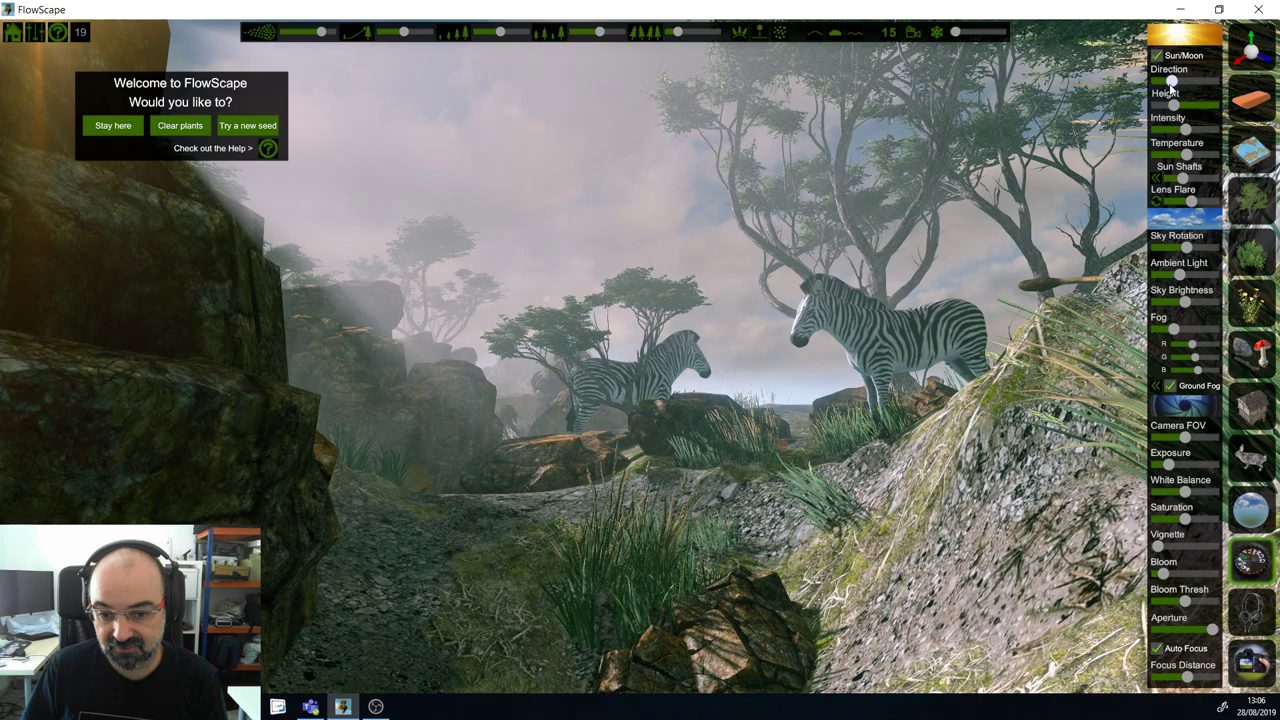
pyautogui.moveTo(1170, 84); pyautogui.dragTo(1163, 82)
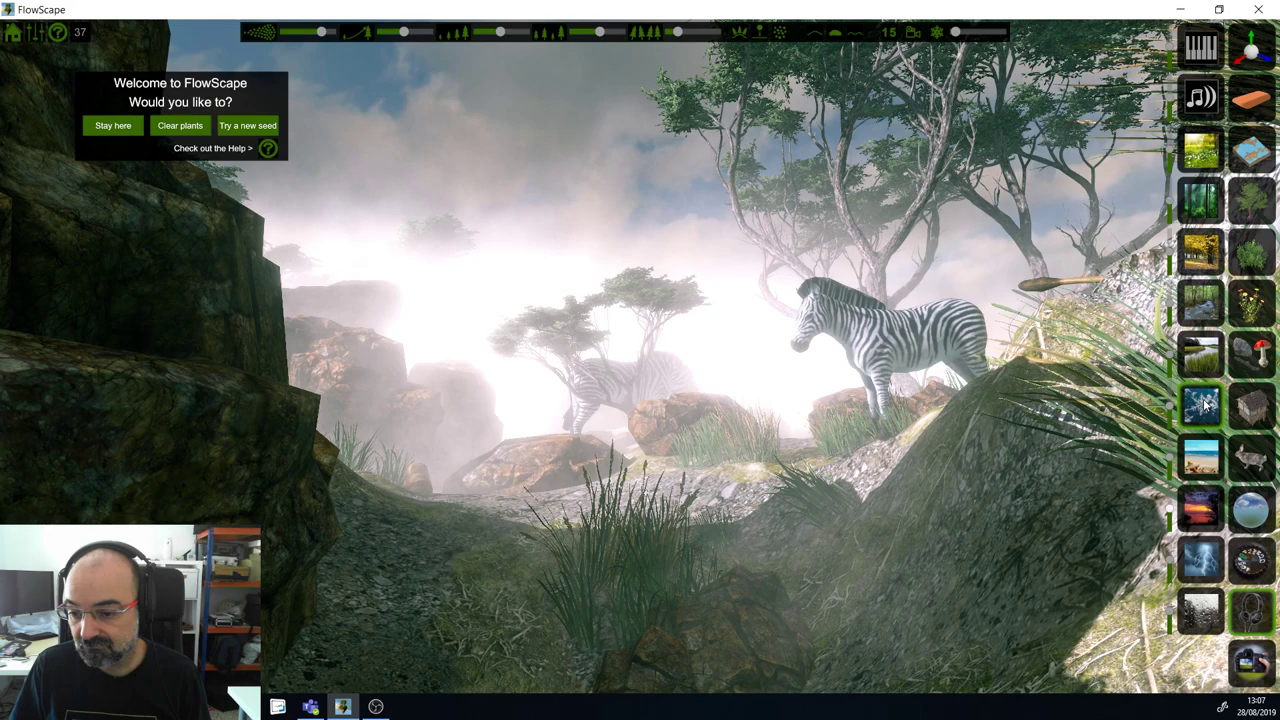
# Step: Select the blue-tinted ambient soundscape for the scene and open the camera, screenshot and texture quality settings
pyautogui.click(1205, 403)
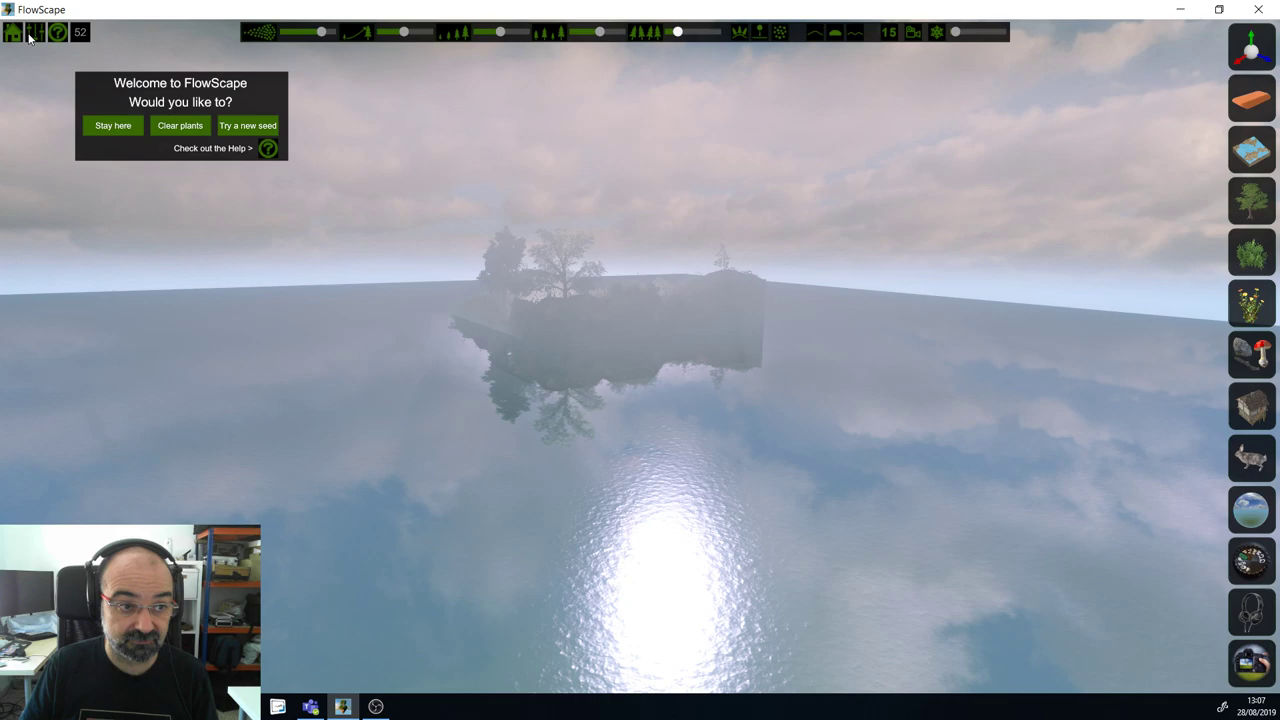
pyautogui.click(33, 34)
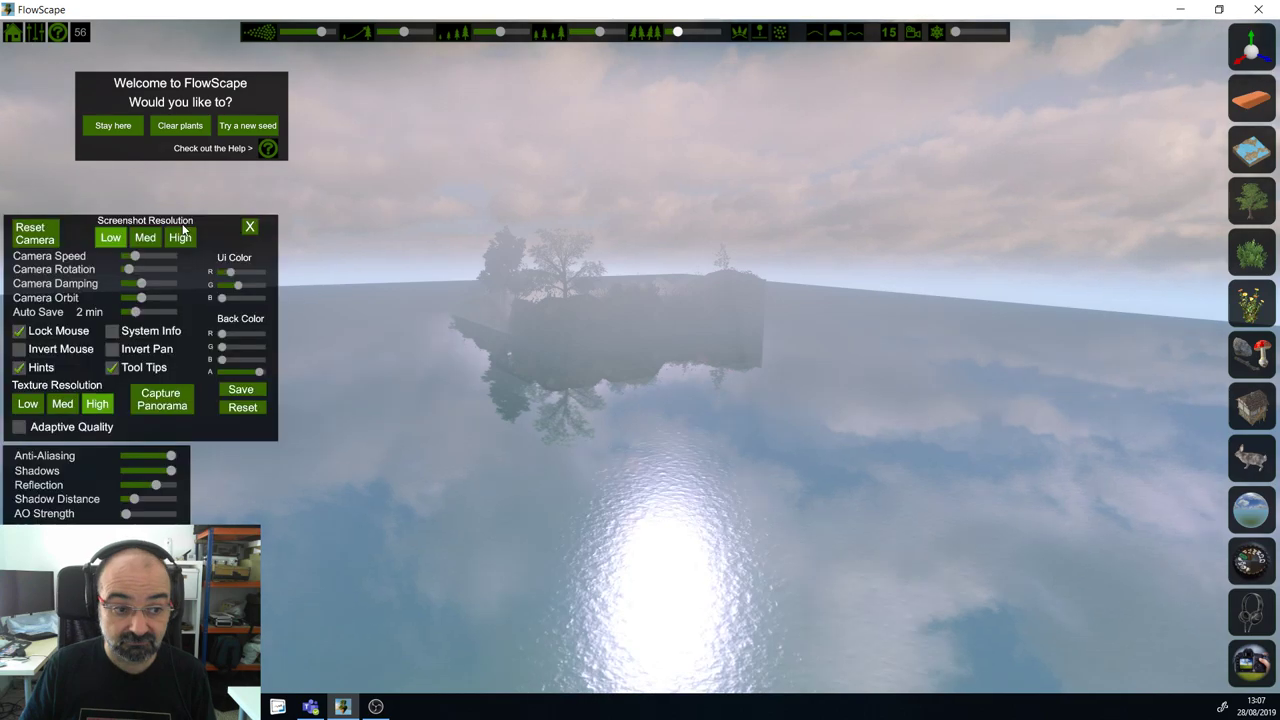